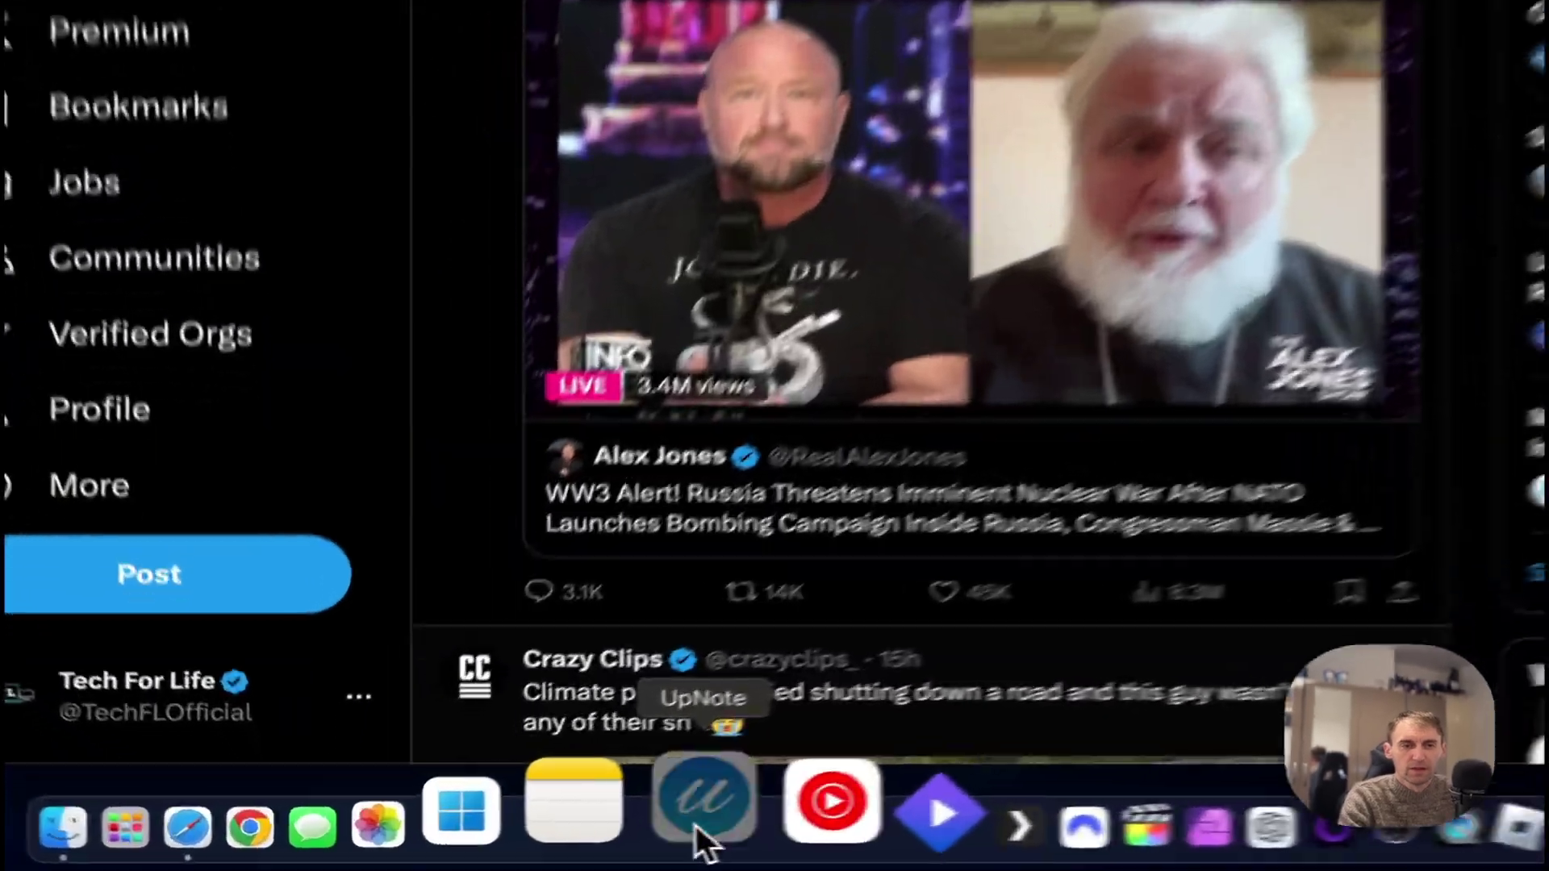
- From the "12 Amazing FREE Mac Apps You Aren't Using!" note in UpNote, open the browser.kagi.com link in Orion and continue past the YouTube redirect
left_click(543, 844)
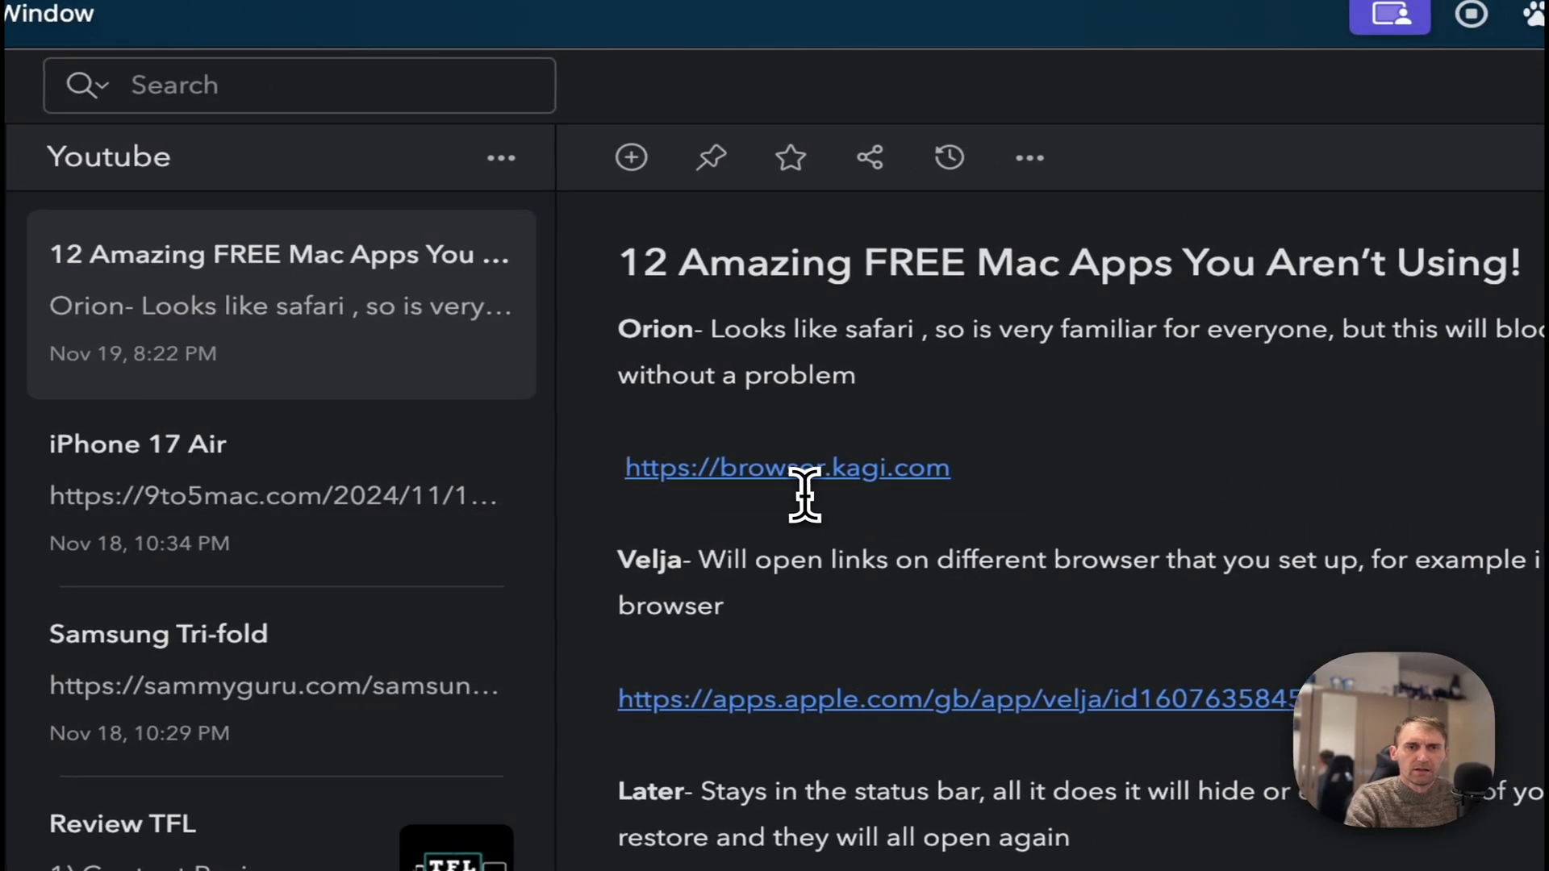
left_click(814, 483)
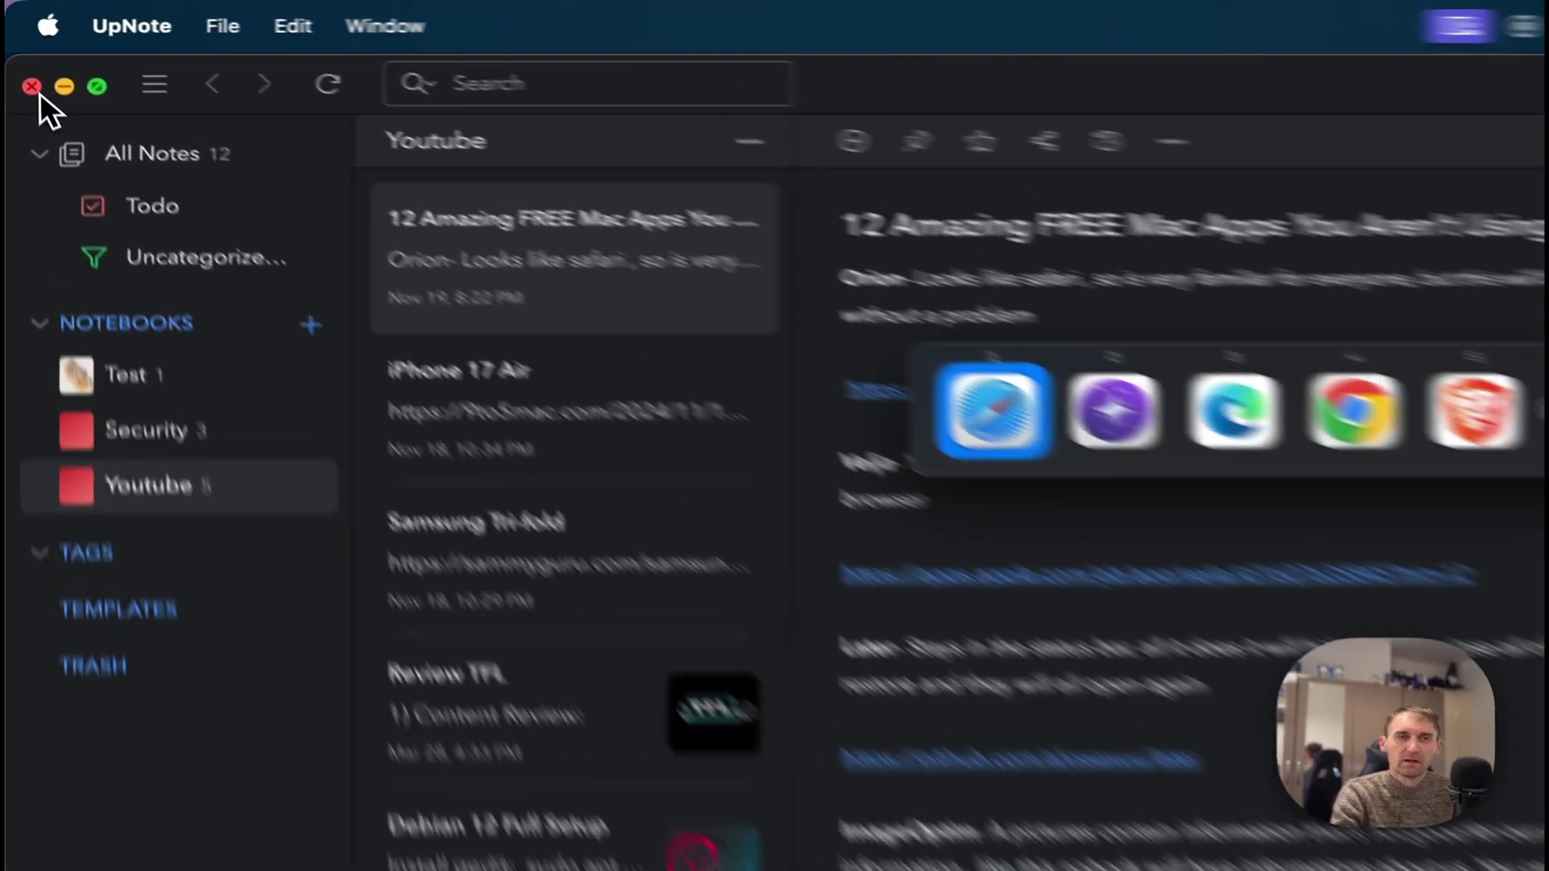
left_click(22, 54)
left_click(73, 55)
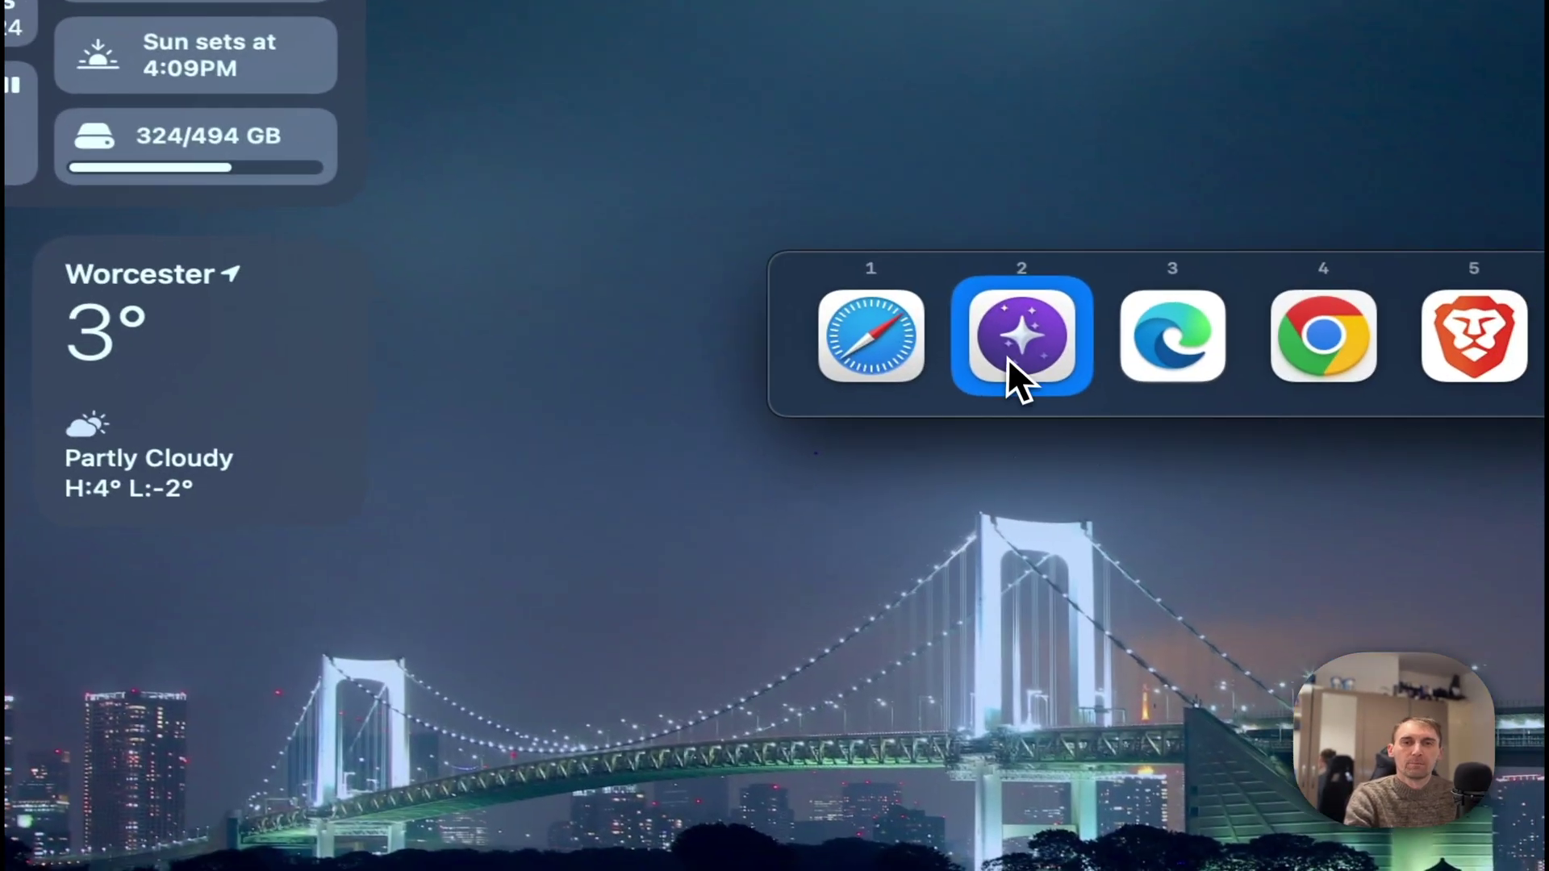
left_click(1396, 533)
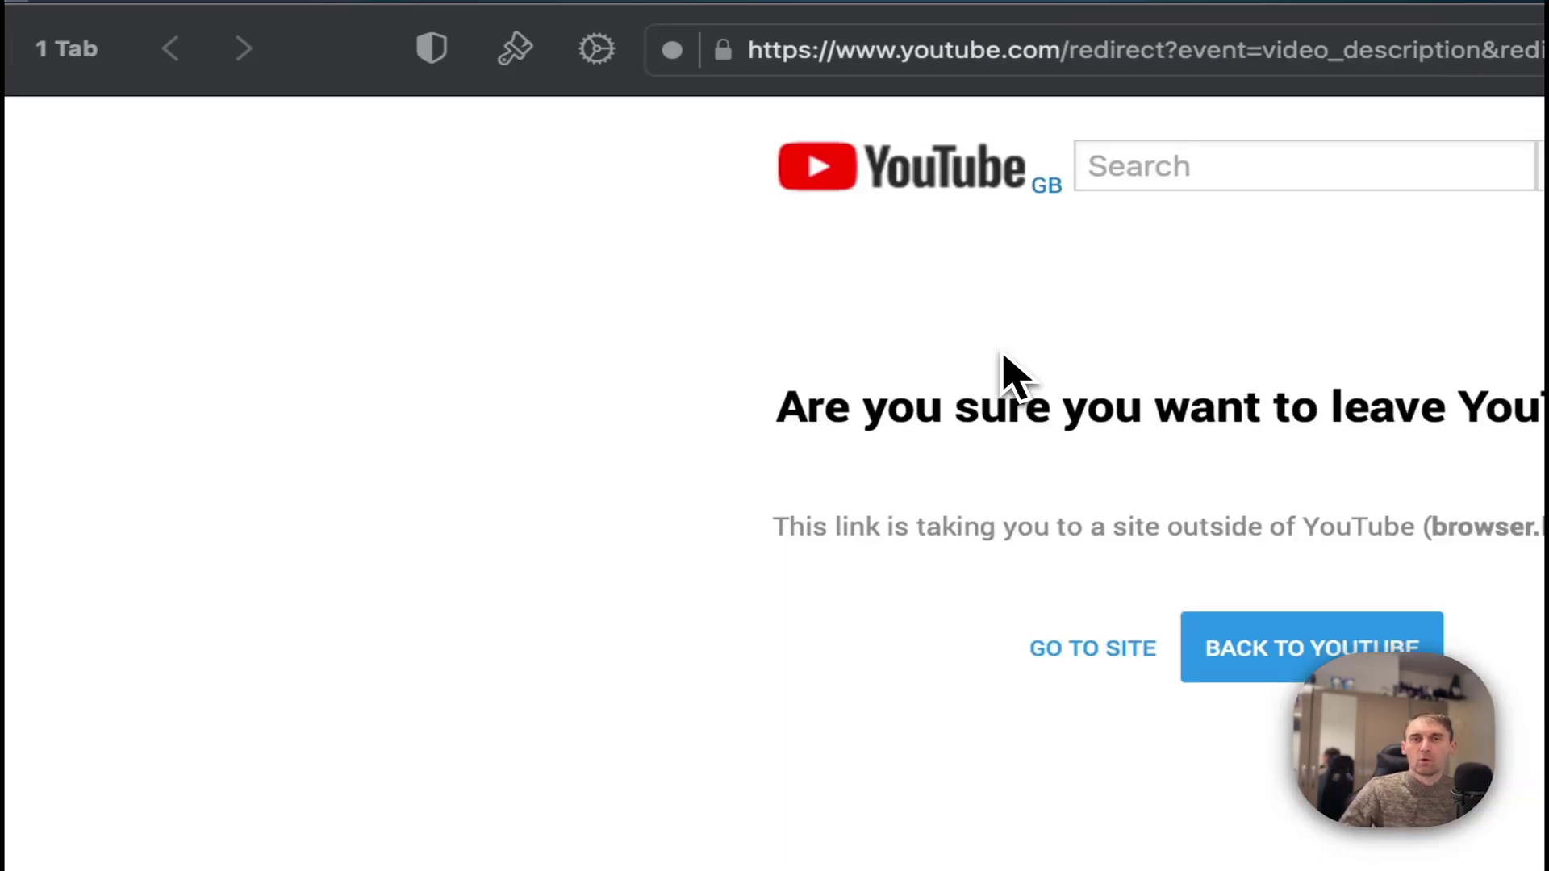
left_click(1113, 641)
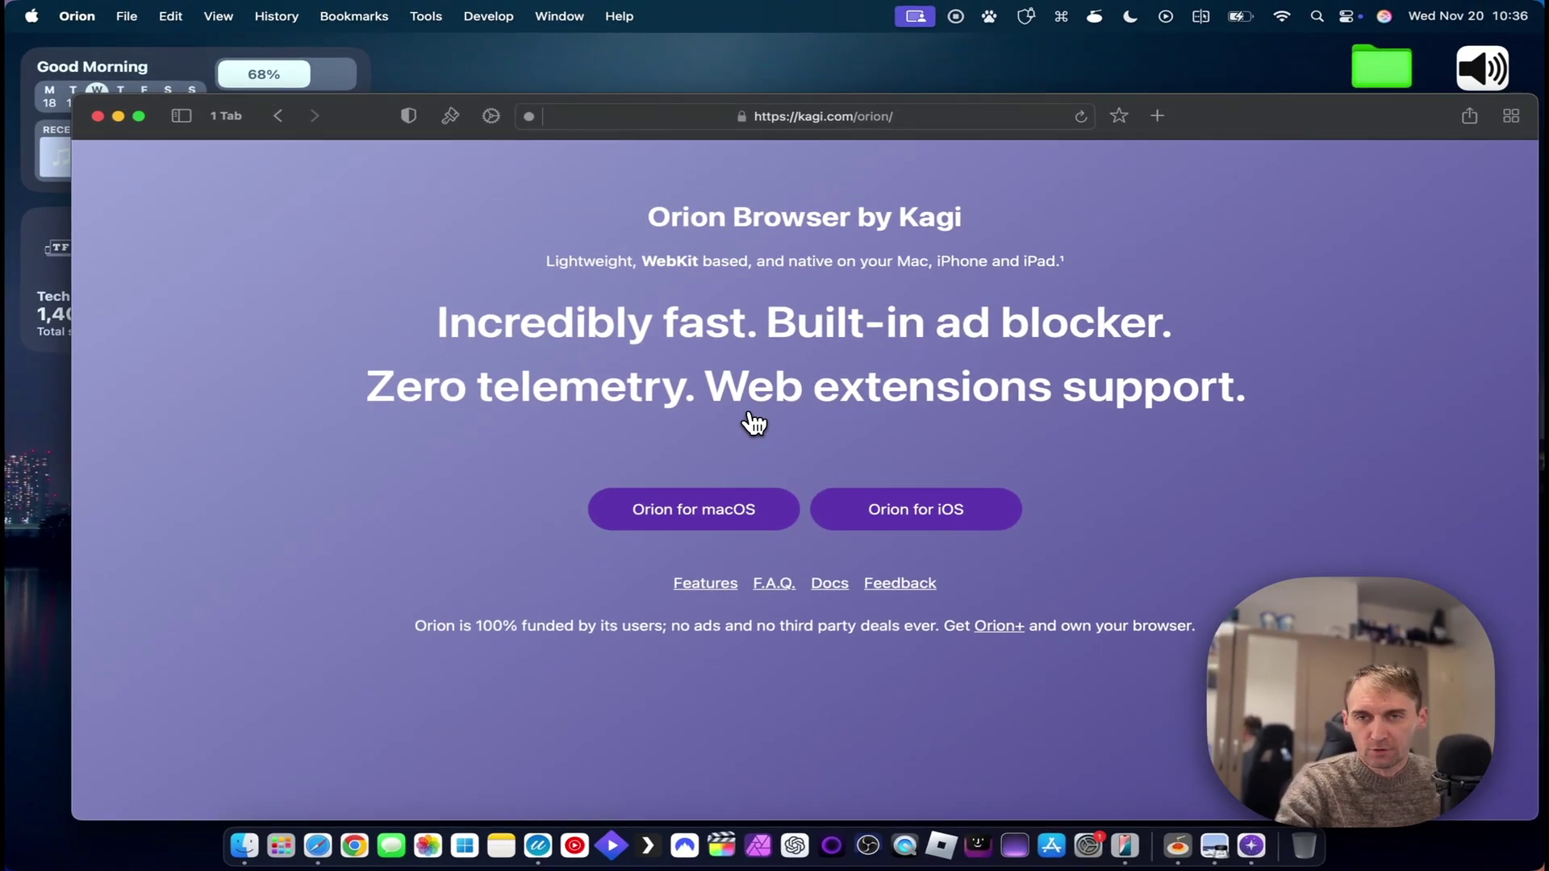
- Bring up Orion with a start page and load cnn.com
left_click(280, 845)
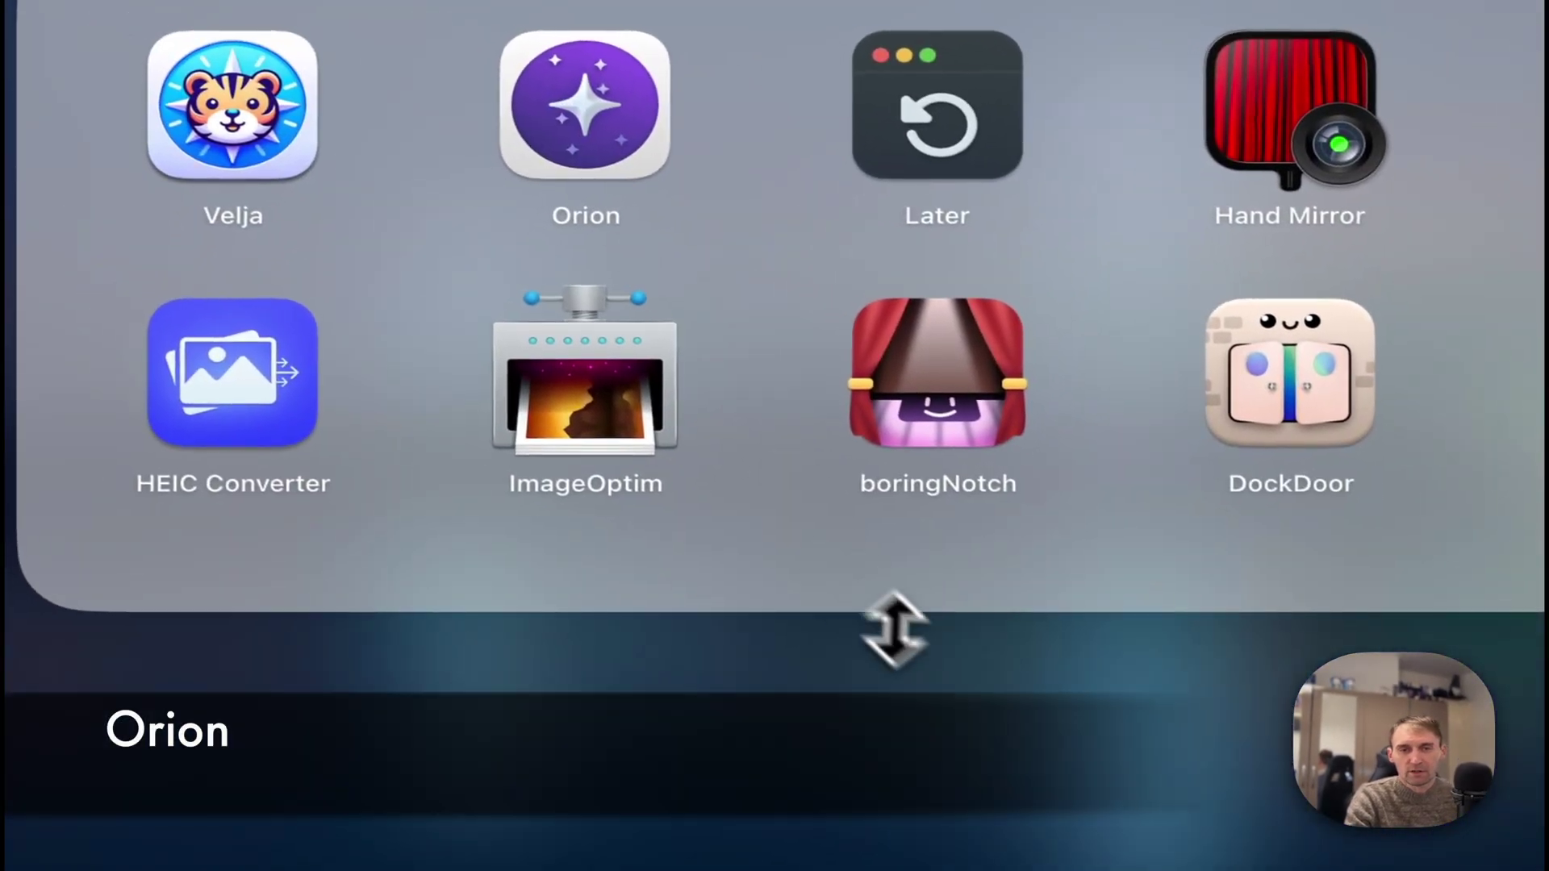
left_click(805, 567)
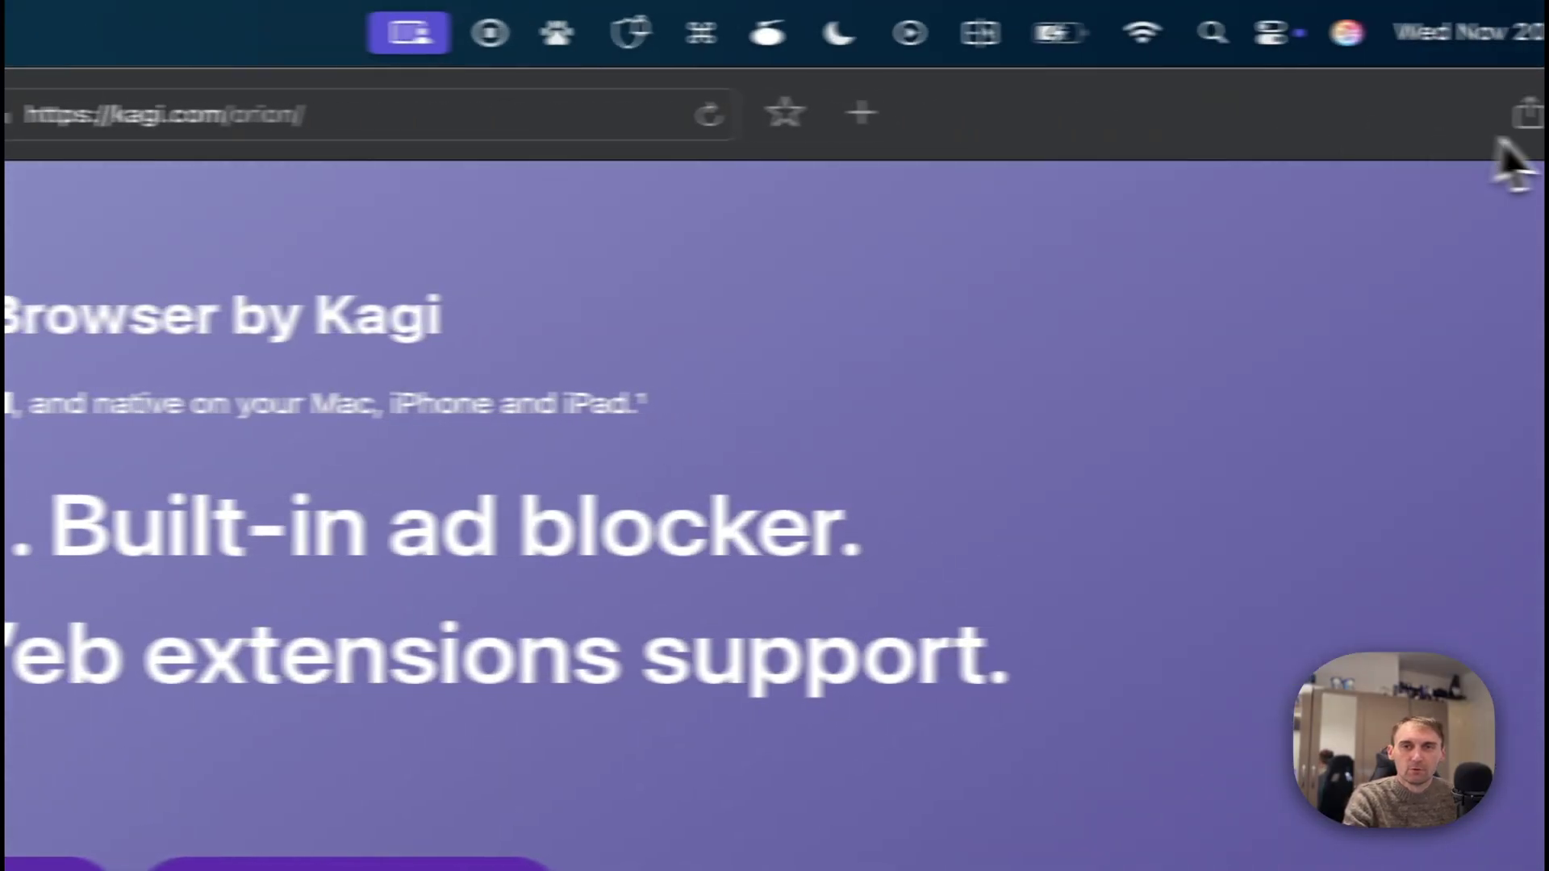
left_click(843, 117)
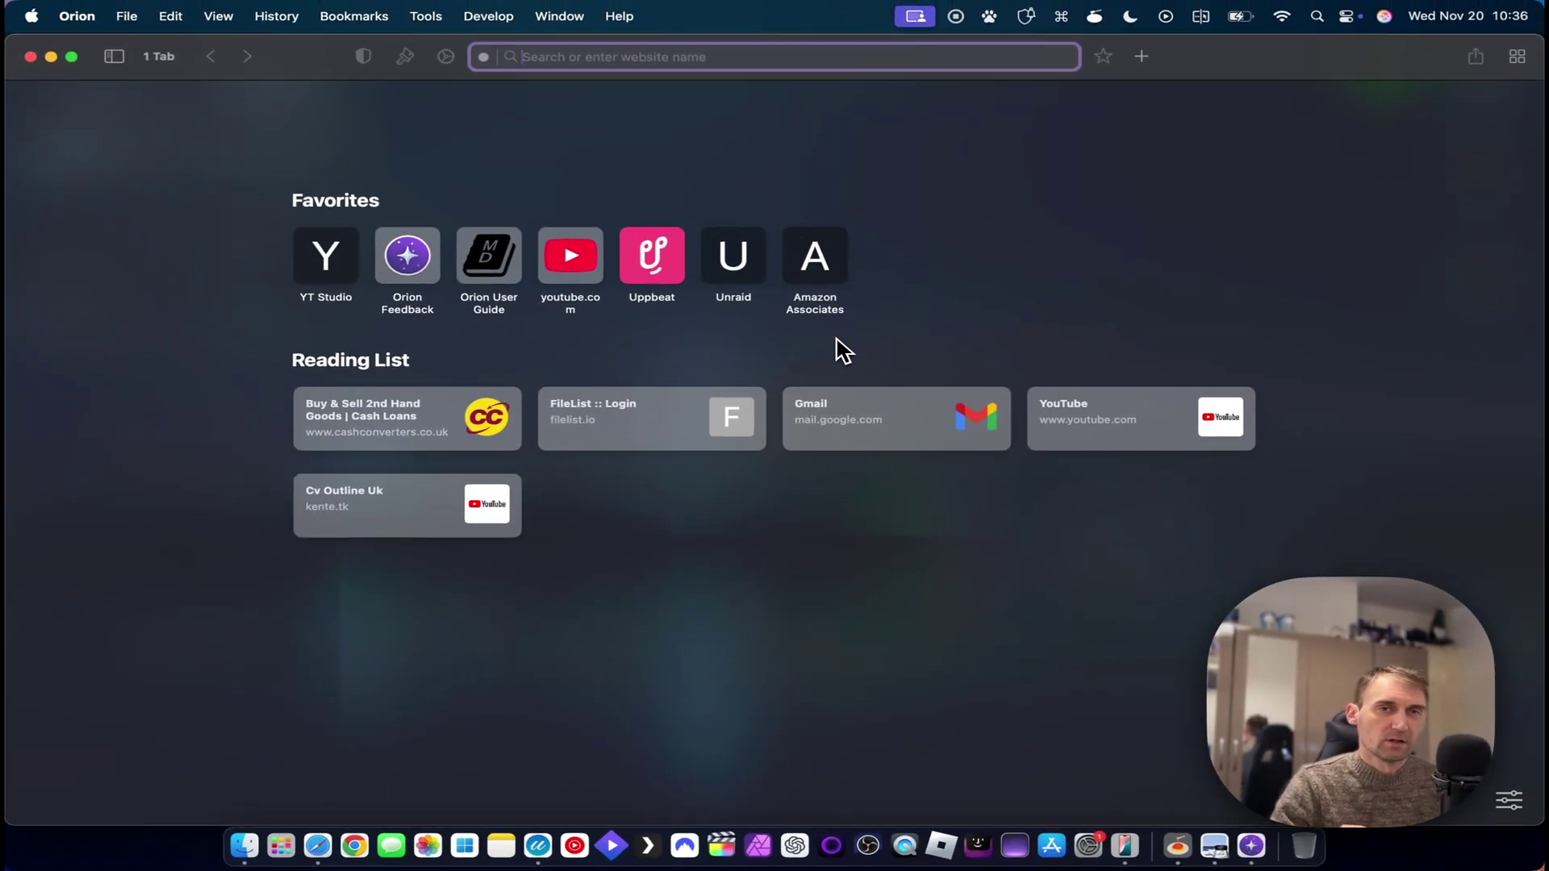
type("cnn")
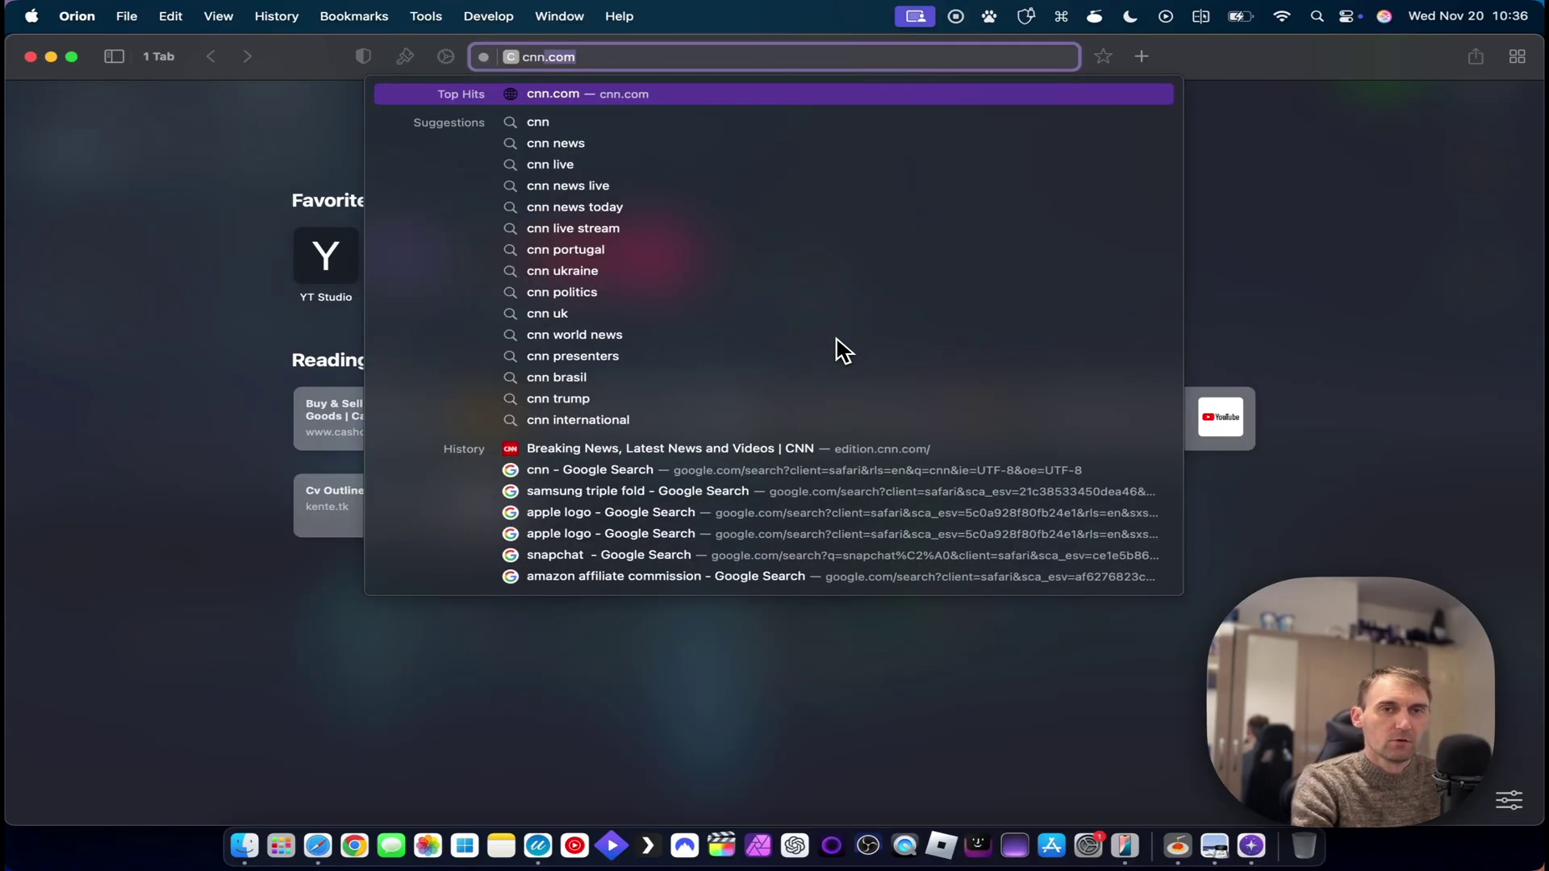
key("Return")
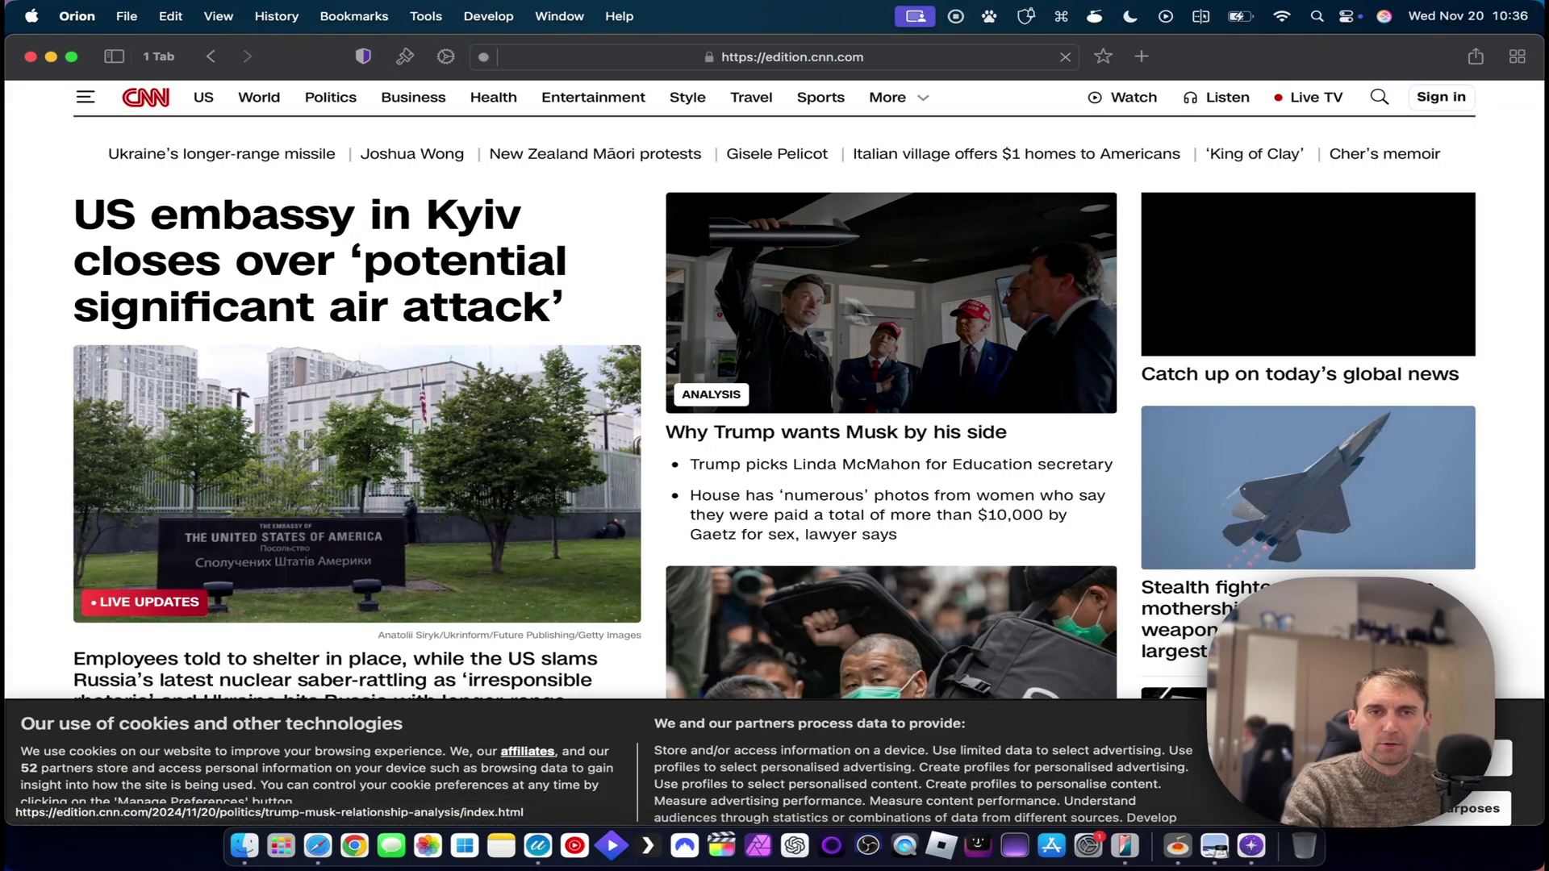
- Examine the CNN homepage for ads, from the main headlines down to the Featured Sections and back
scroll(964, 407, "down", 5)
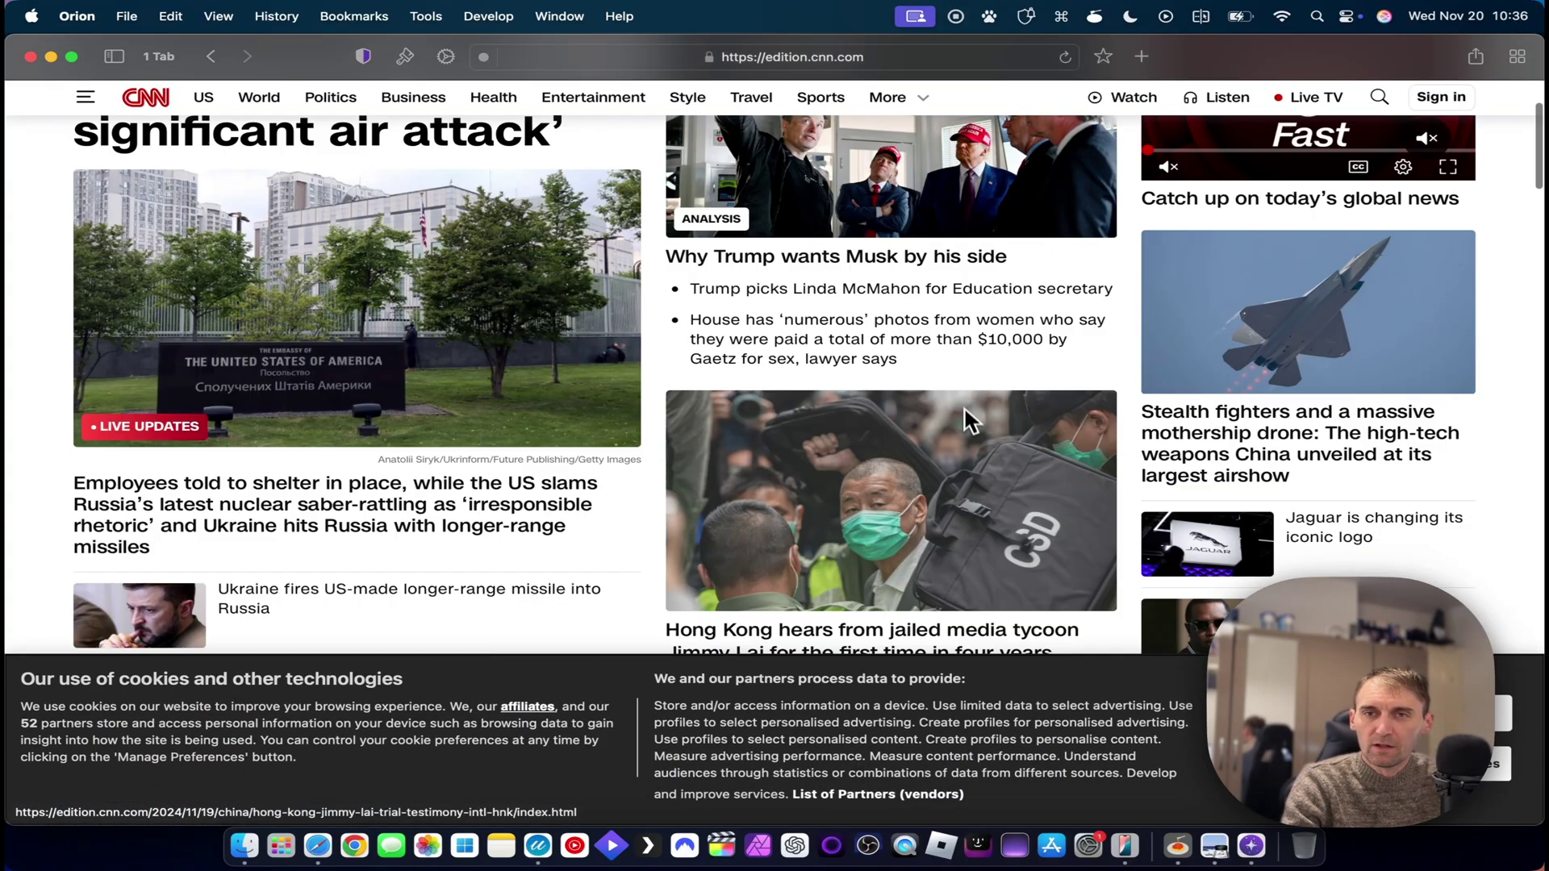
scroll(960, 407, "up", 6)
left_click(318, 845)
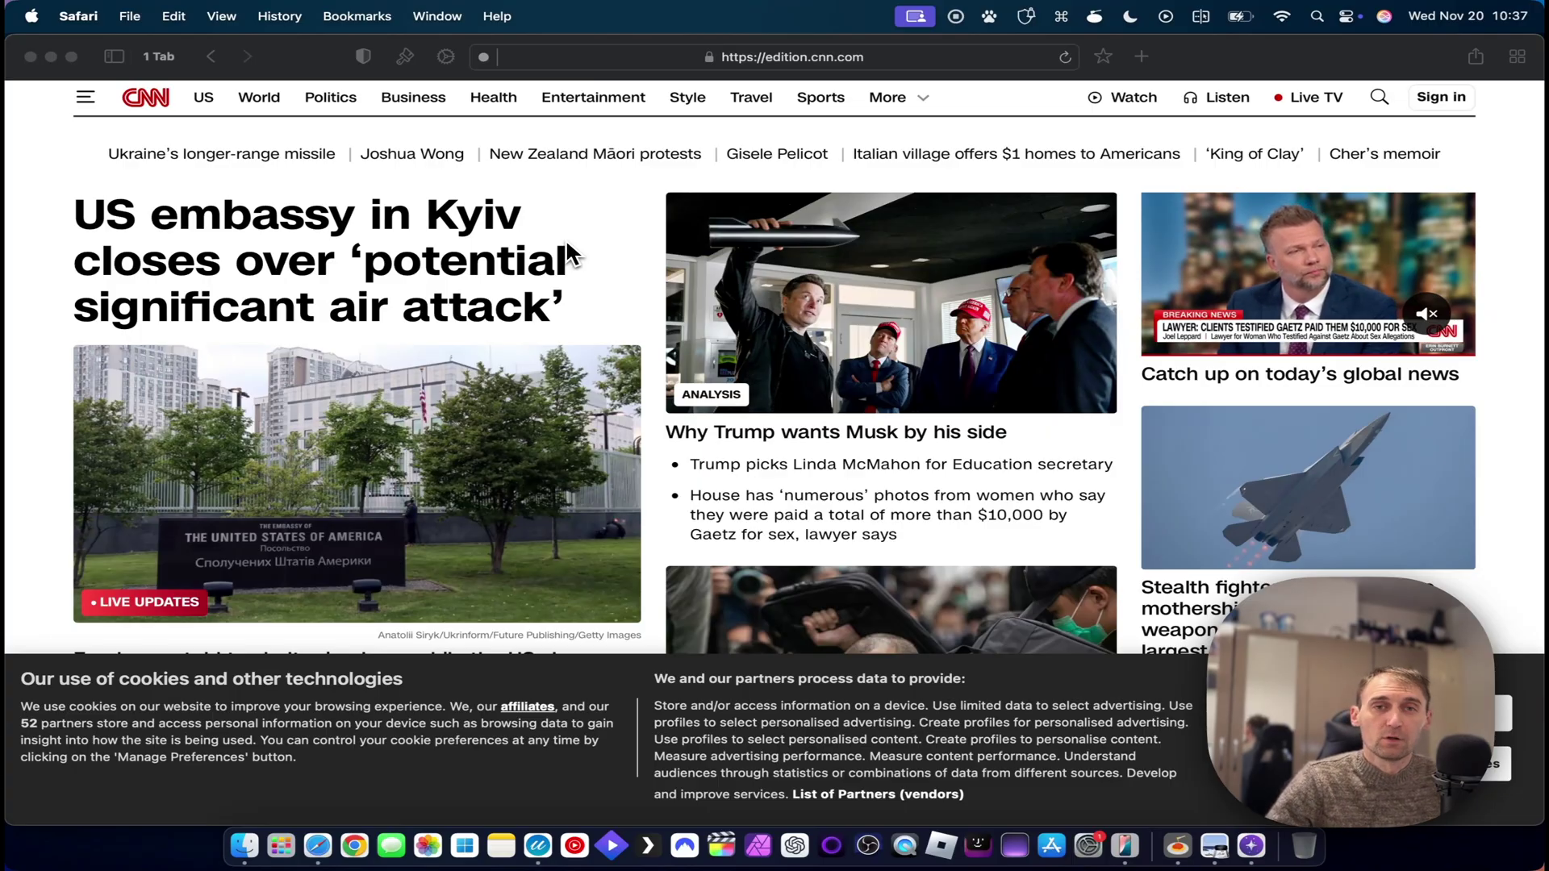
scroll(731, 314, "down", 20)
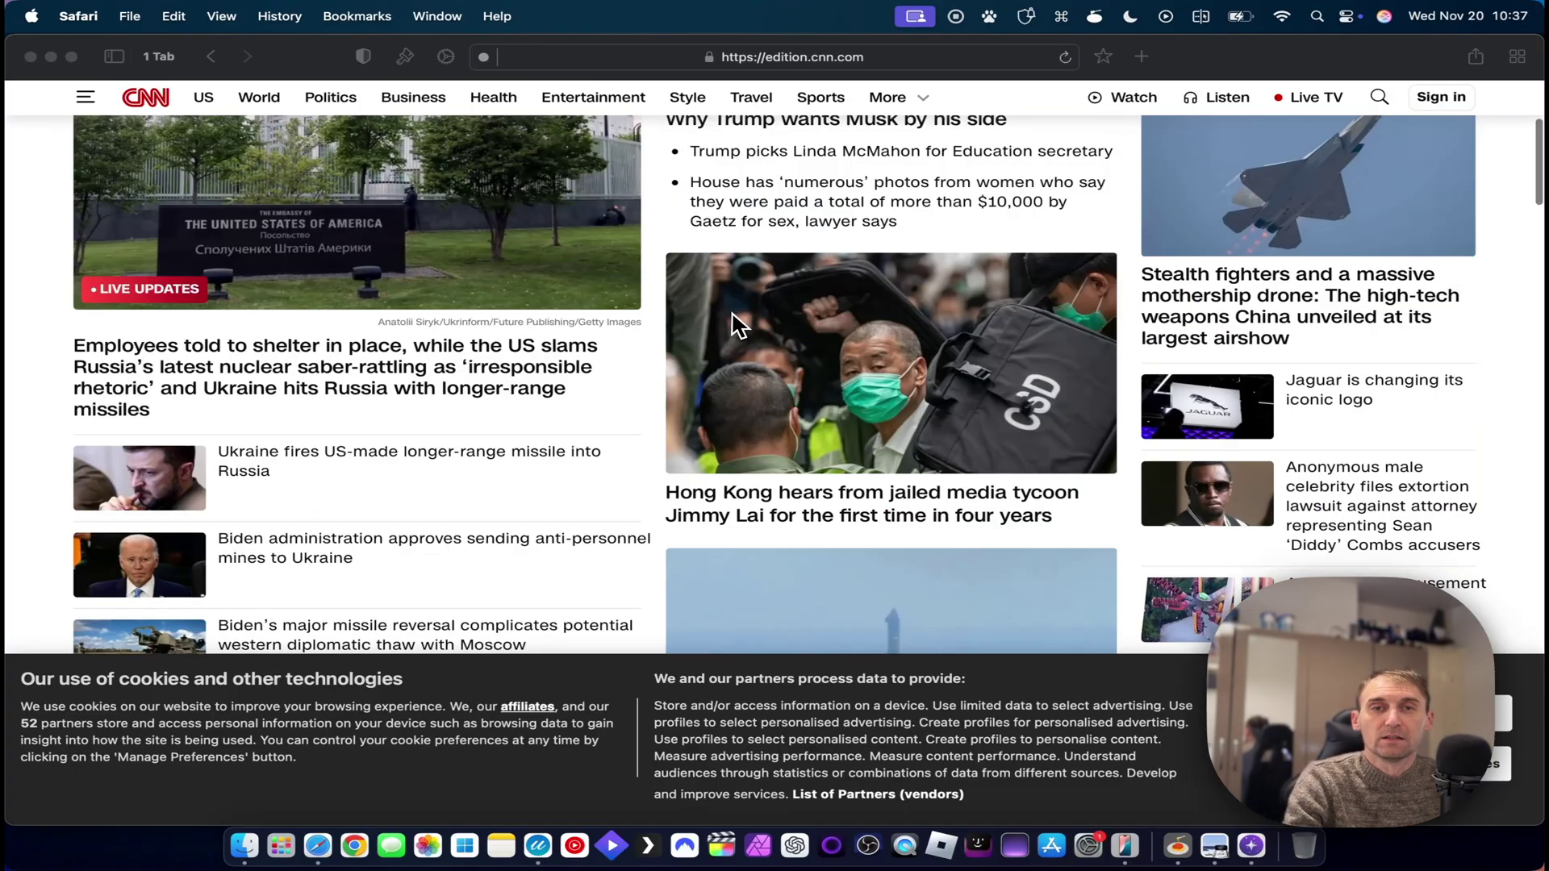
scroll(731, 327, "down", 10)
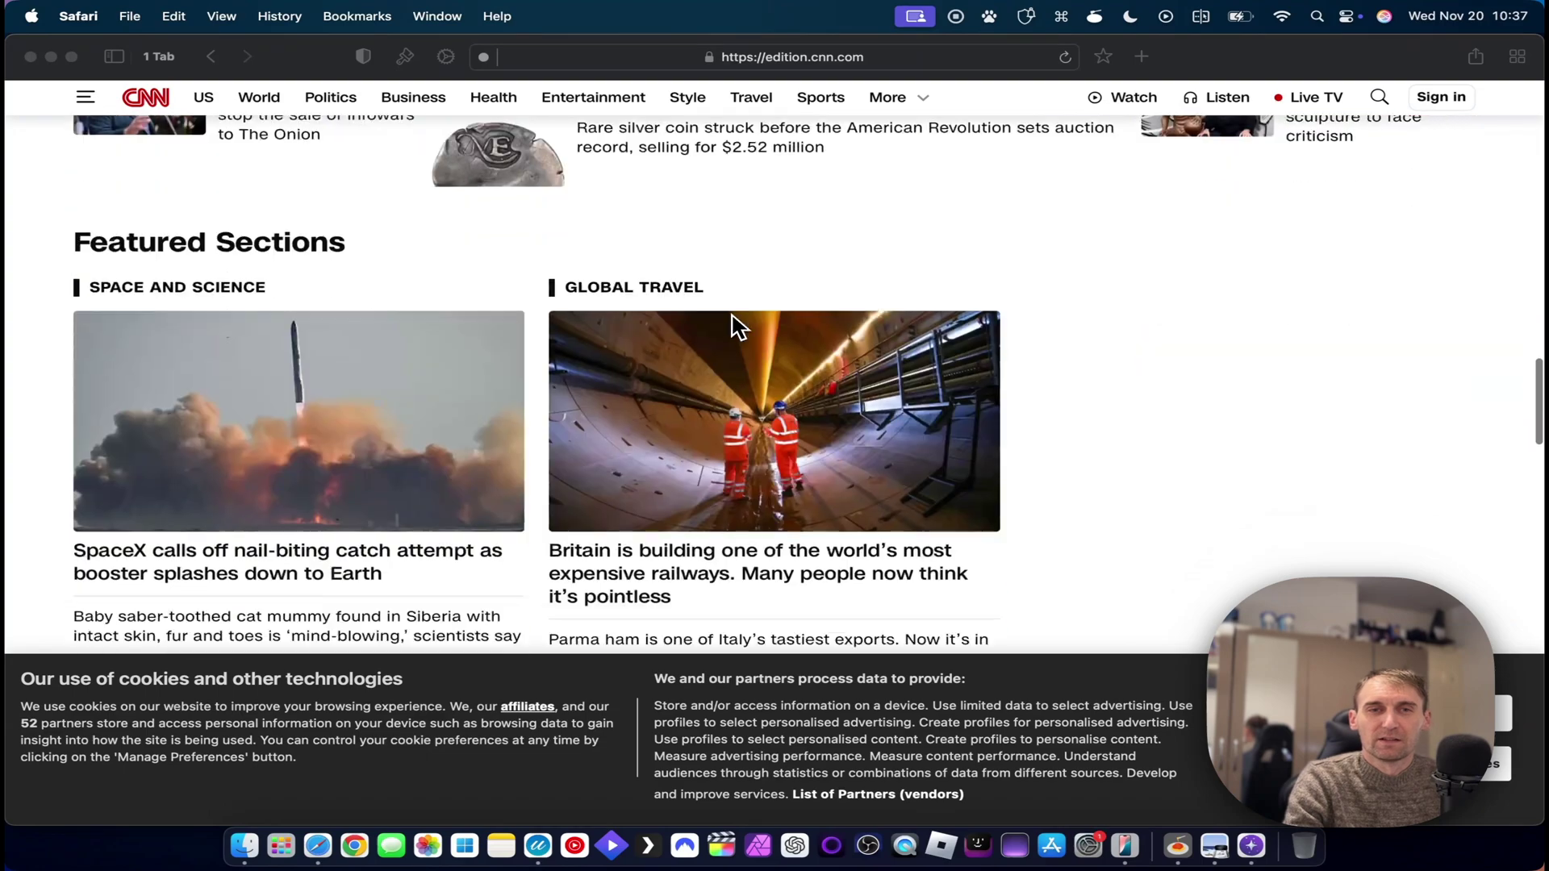
scroll(753, 259, "up", 14)
scroll(762, 262, "up", 12)
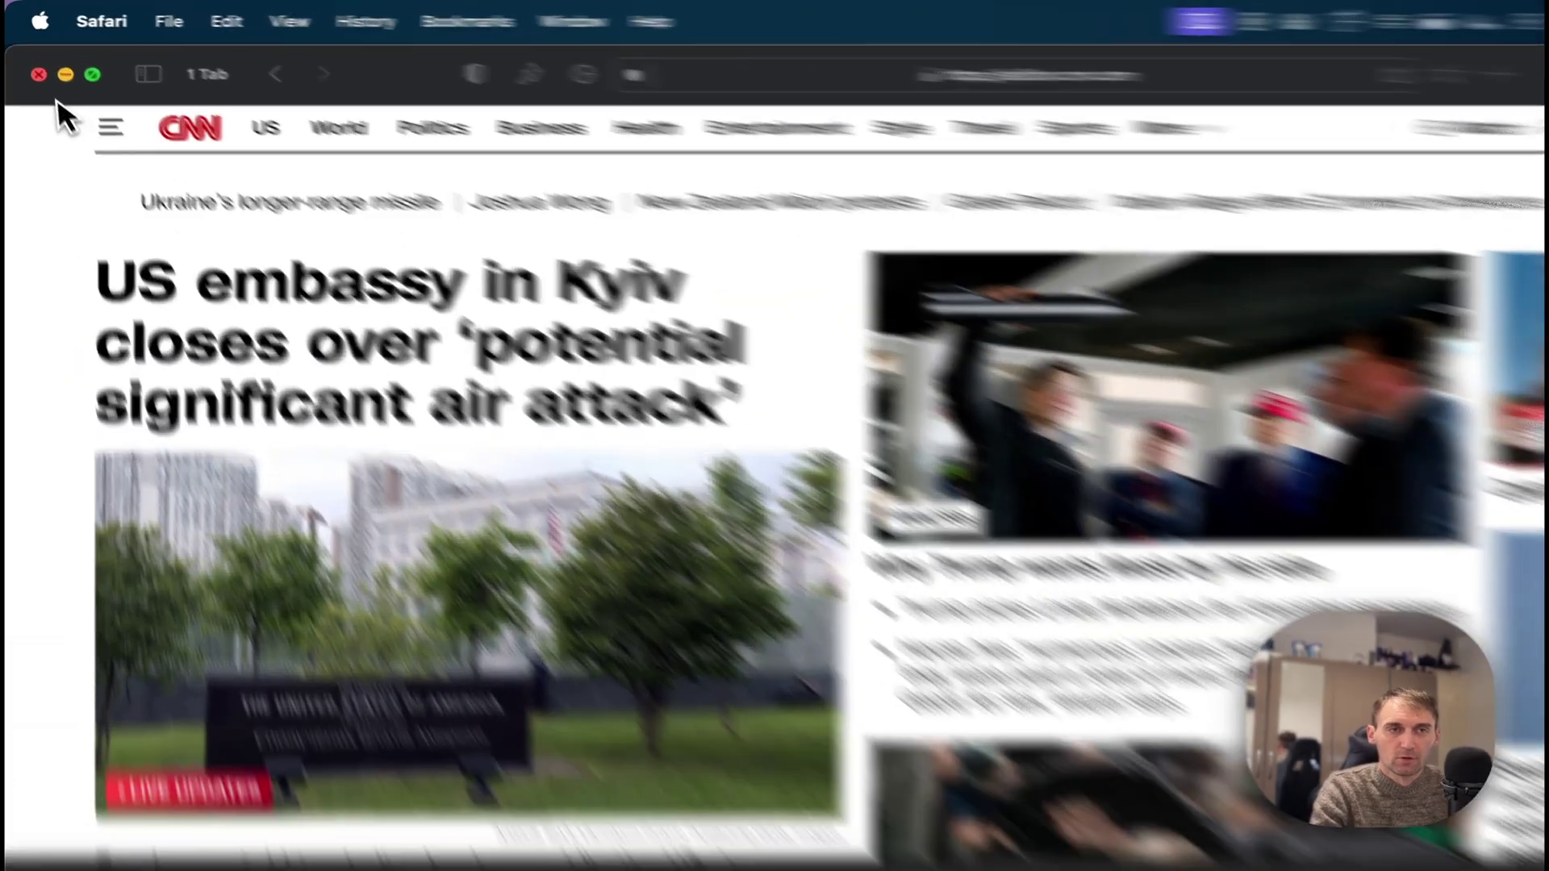
- Minimize the CNN window and launch Later from the MacOS APPS folder
left_click(51, 56)
left_click(281, 845)
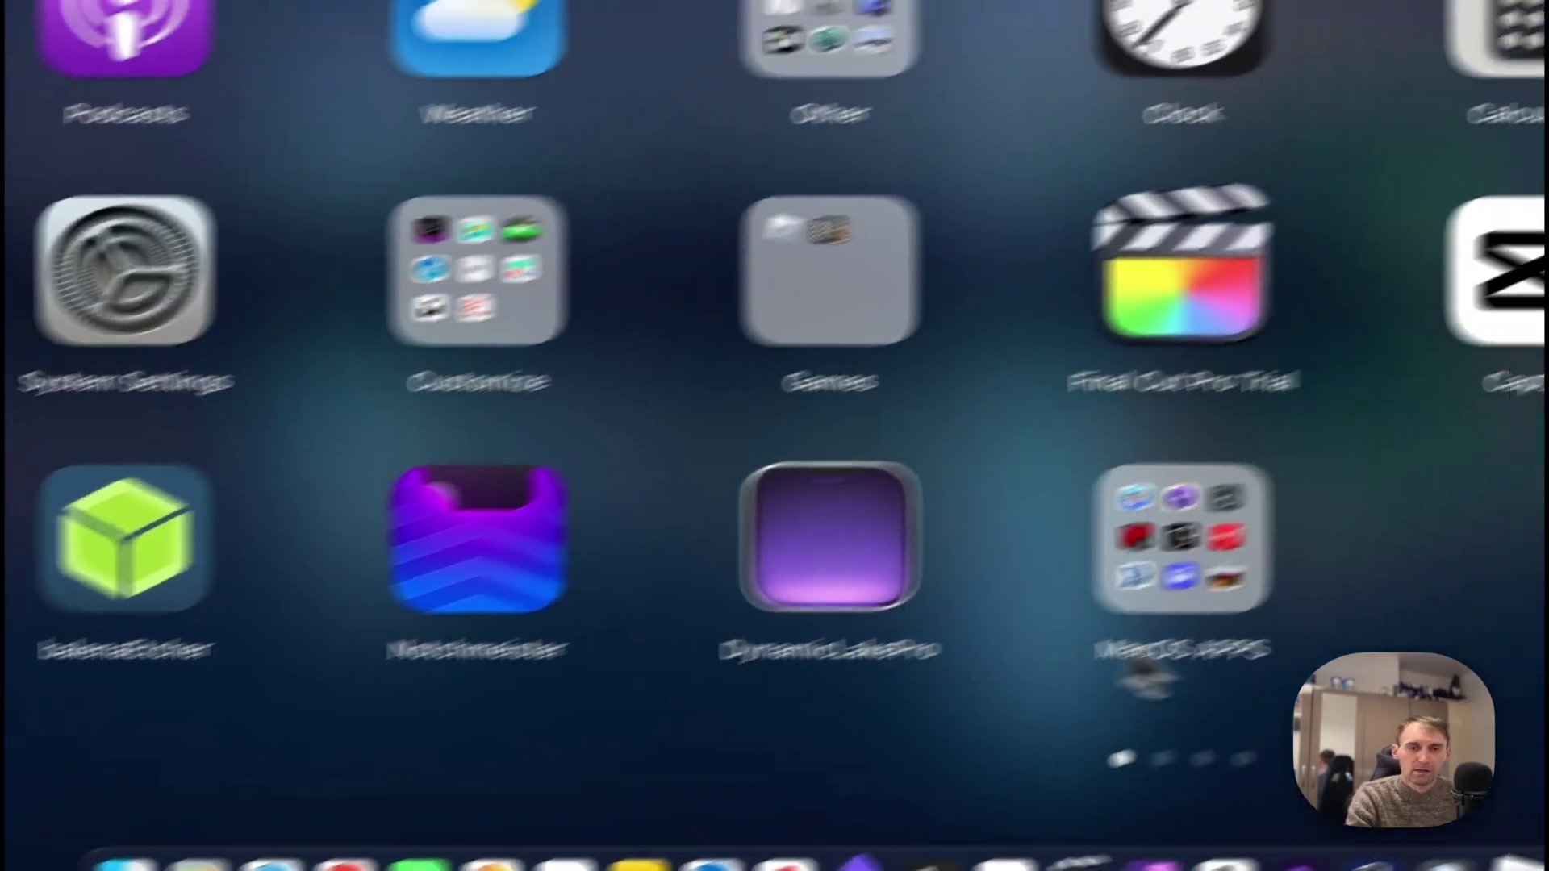
left_click(1375, 482)
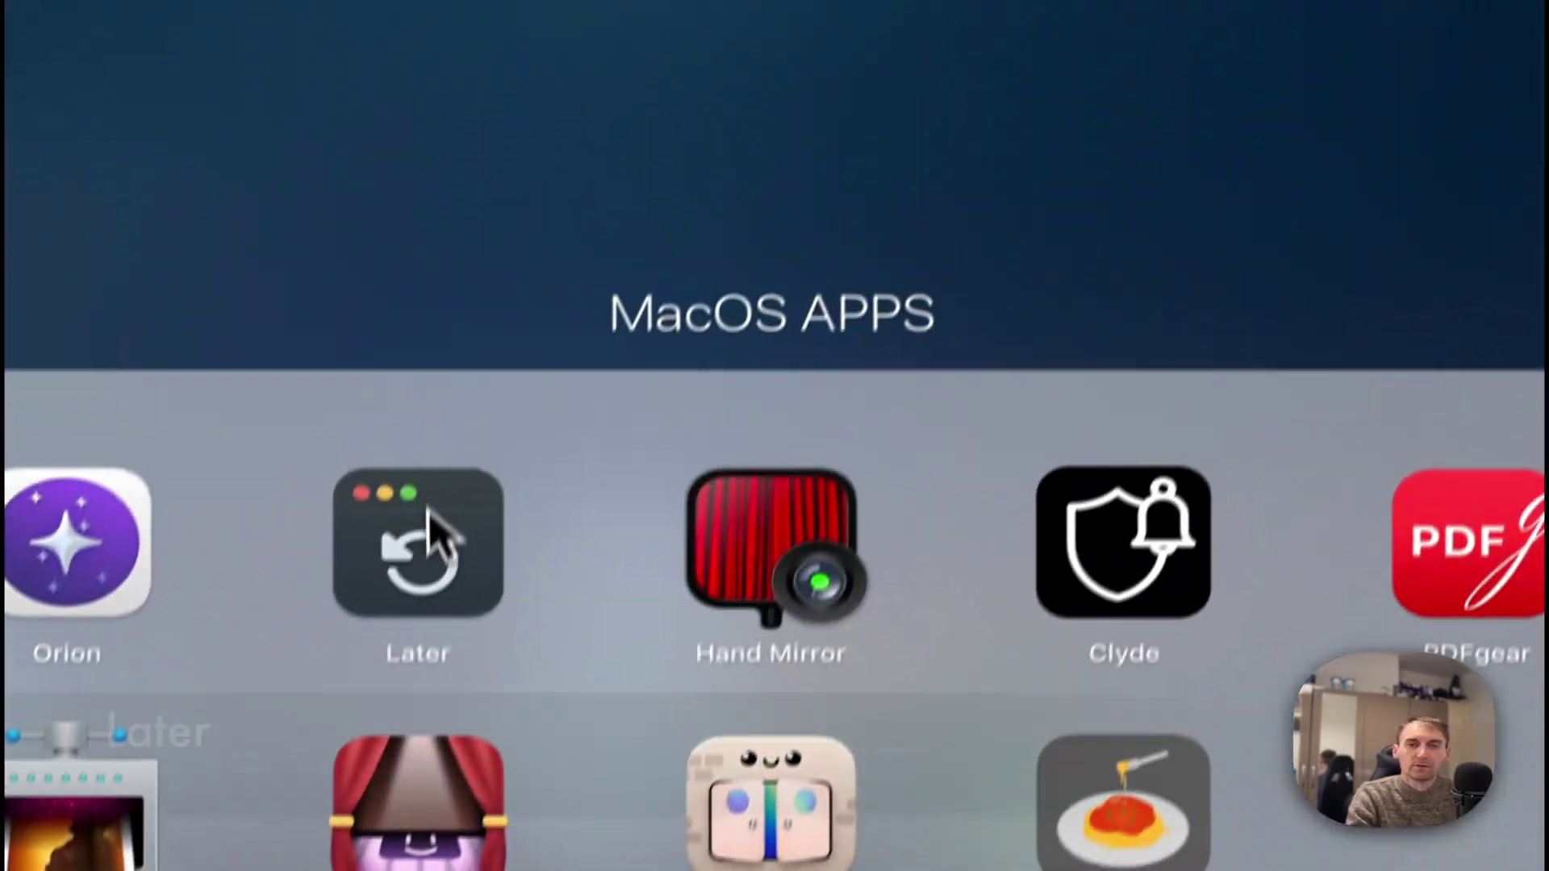
left_click(585, 111)
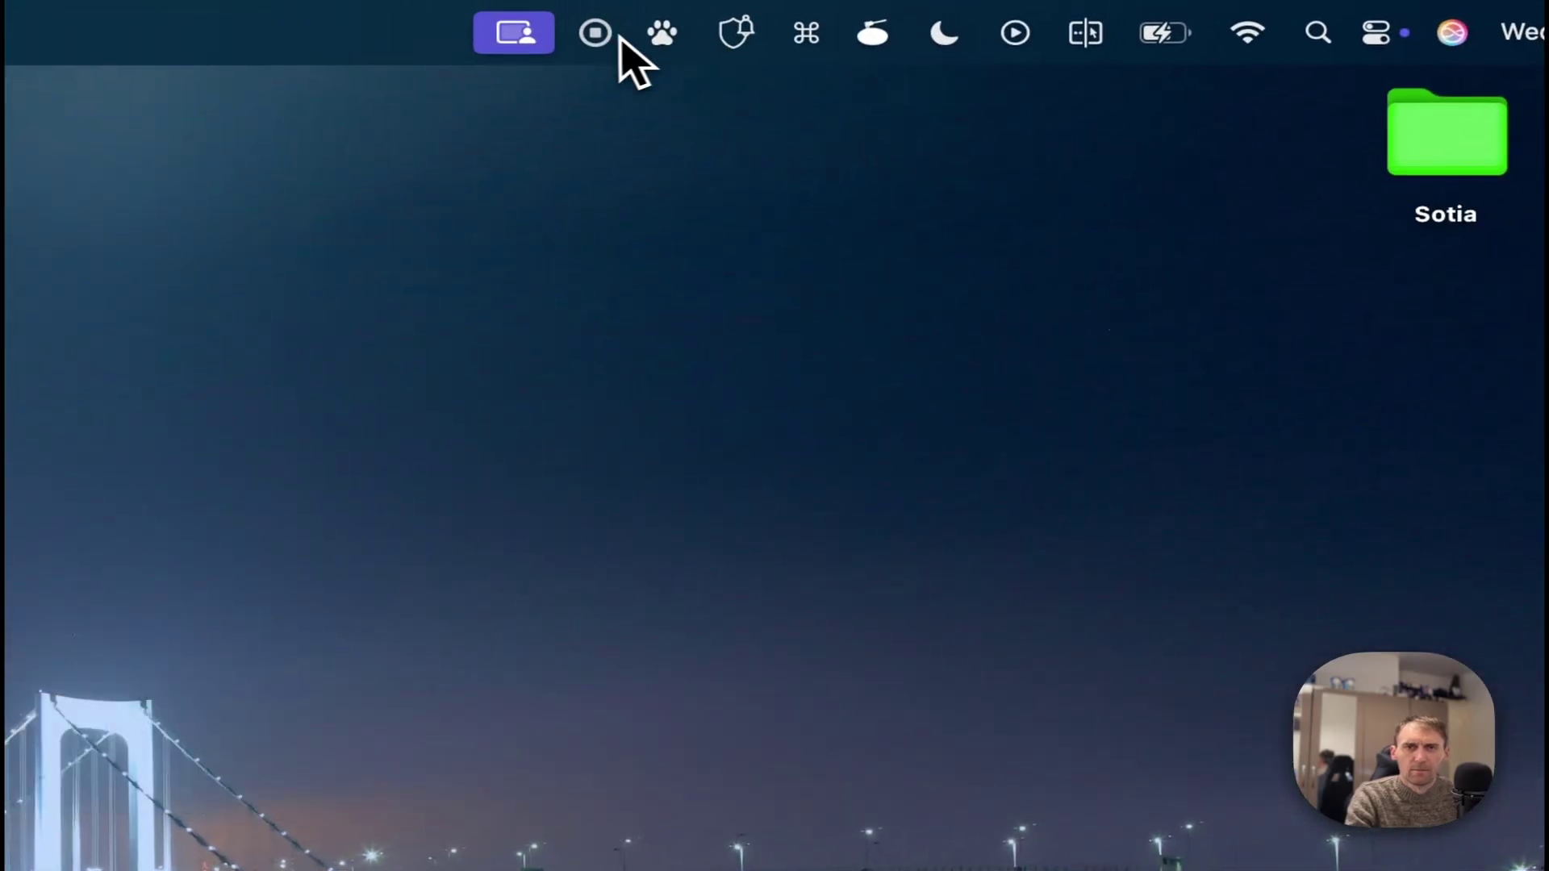
- Quit the Command X, Velja and UpNote background apps
left_click(807, 33)
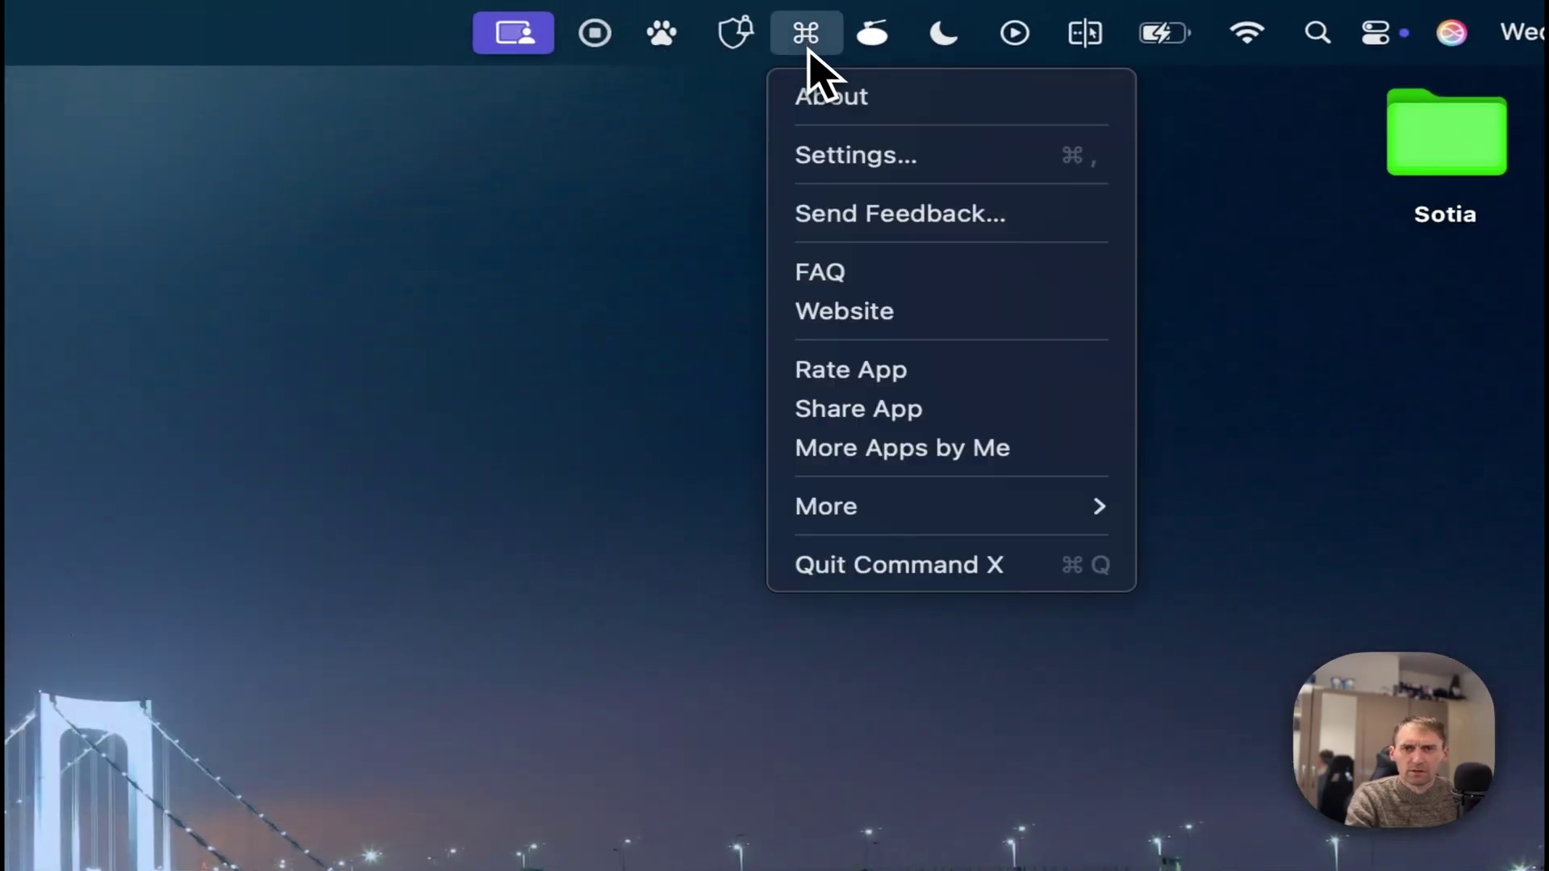
left_click(878, 565)
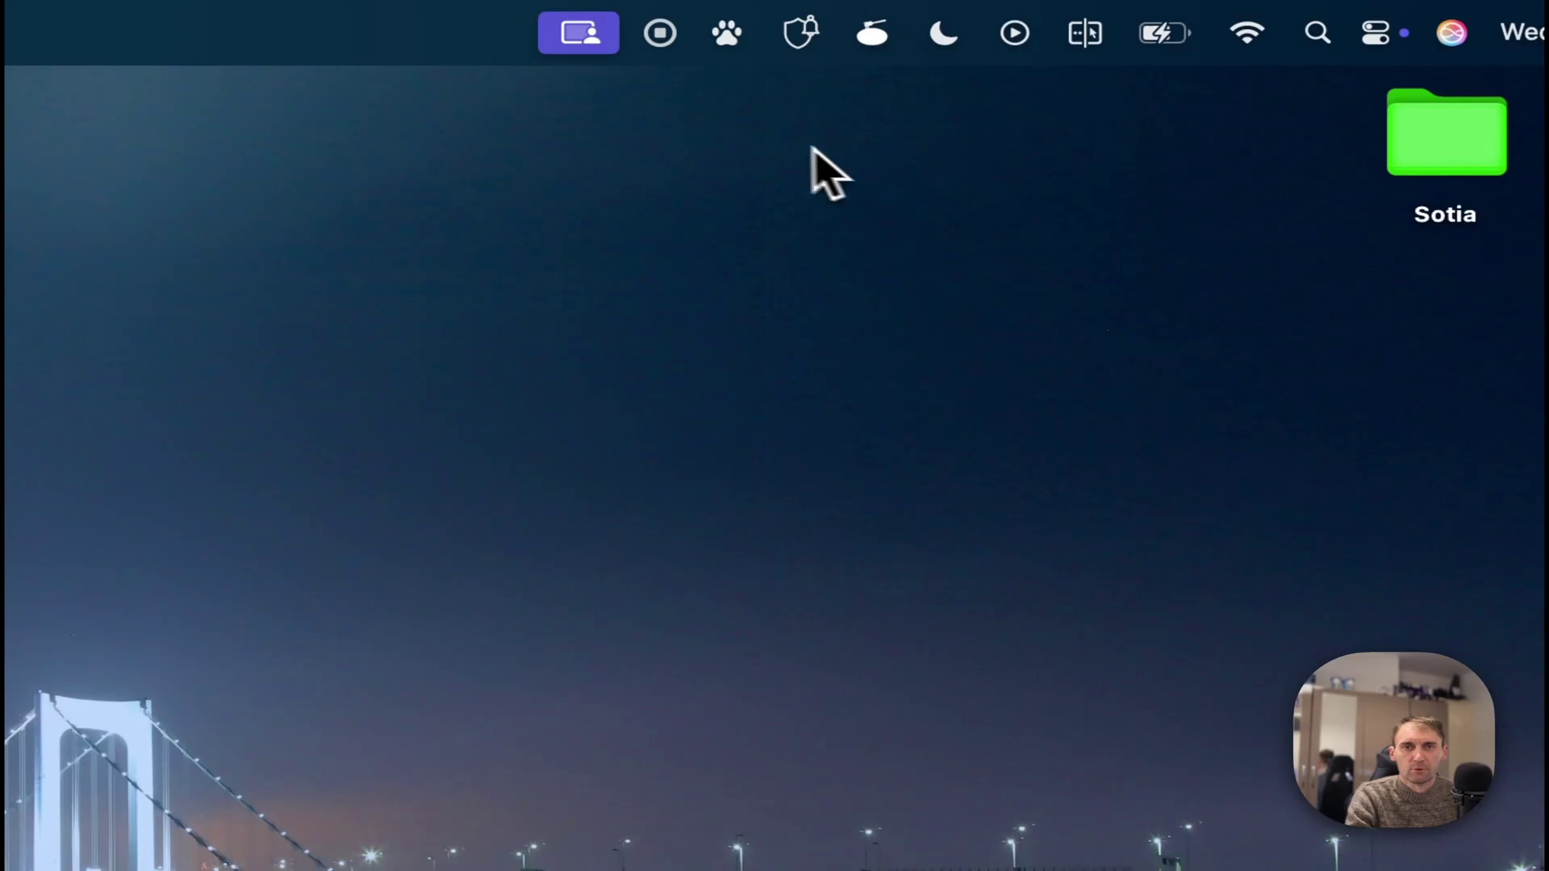
left_click(730, 36)
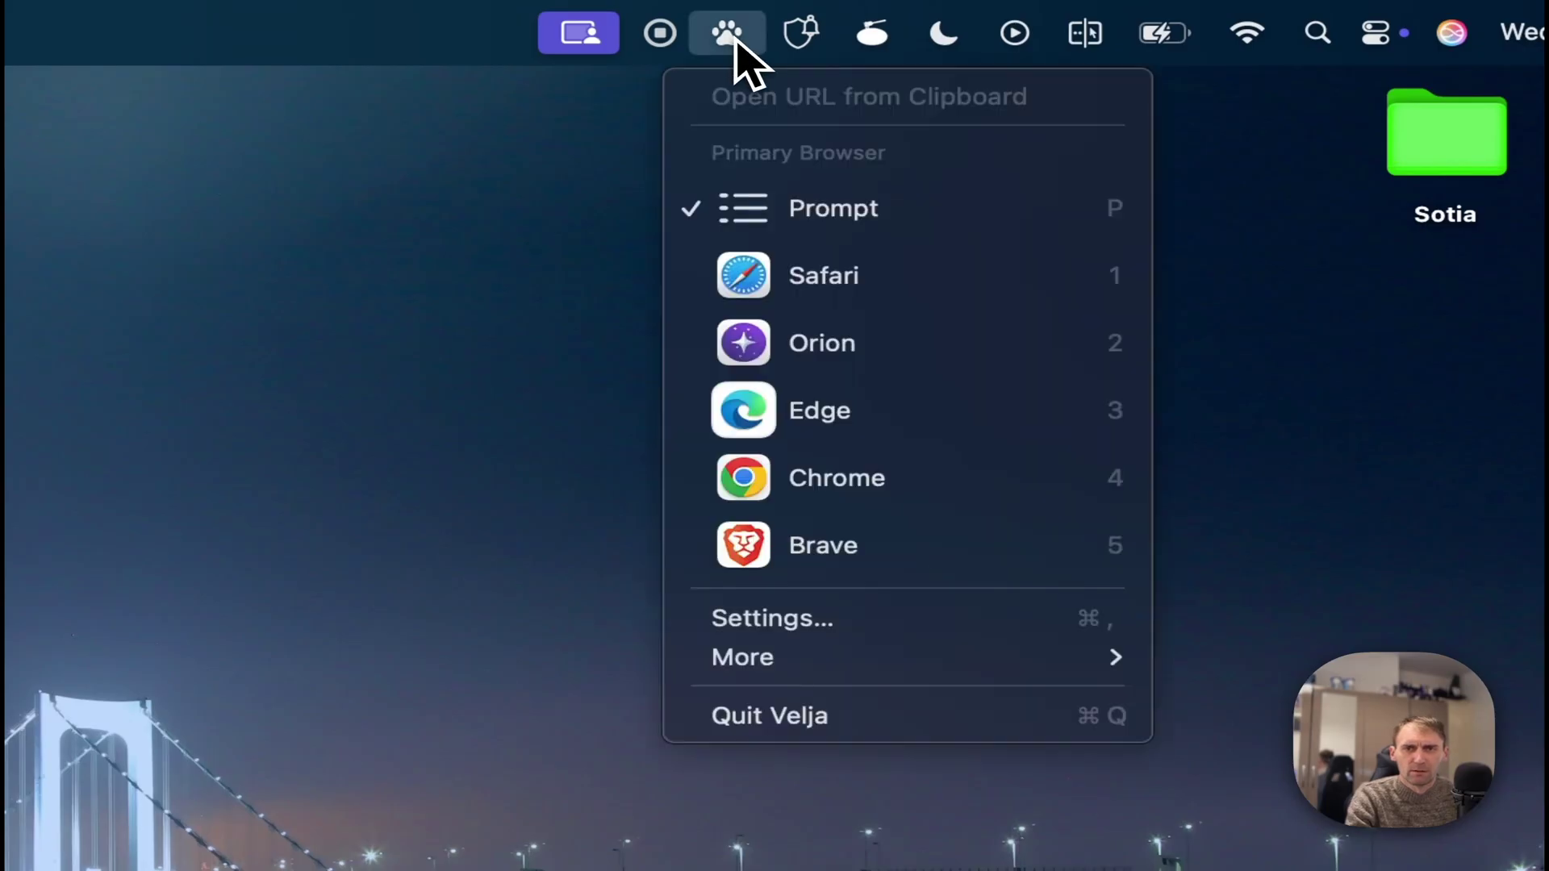
left_click(819, 714)
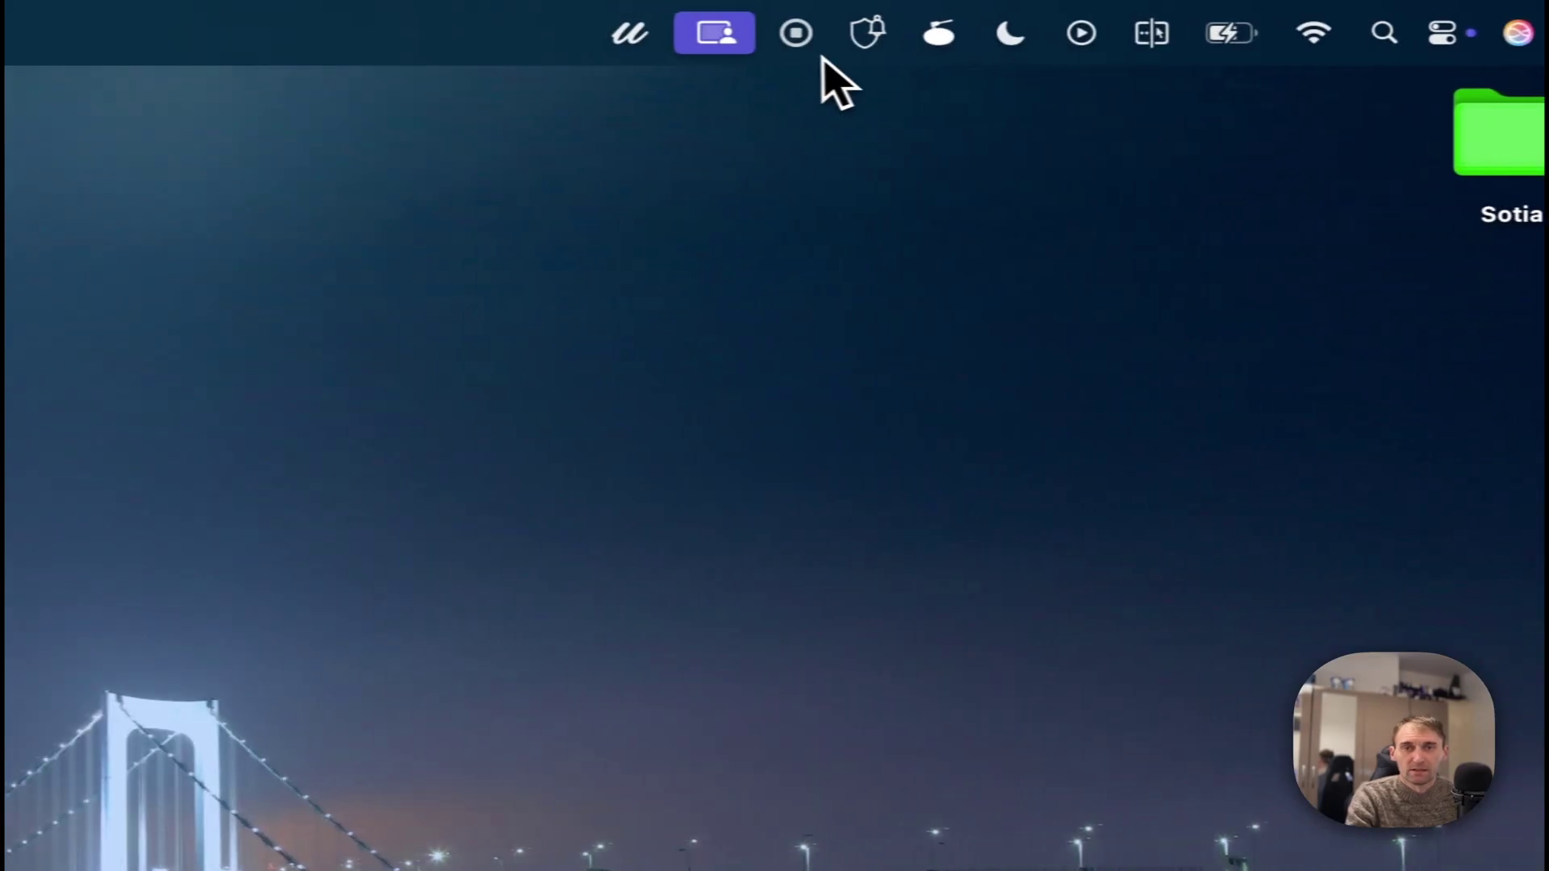
left_click(629, 32)
left_click(646, 395)
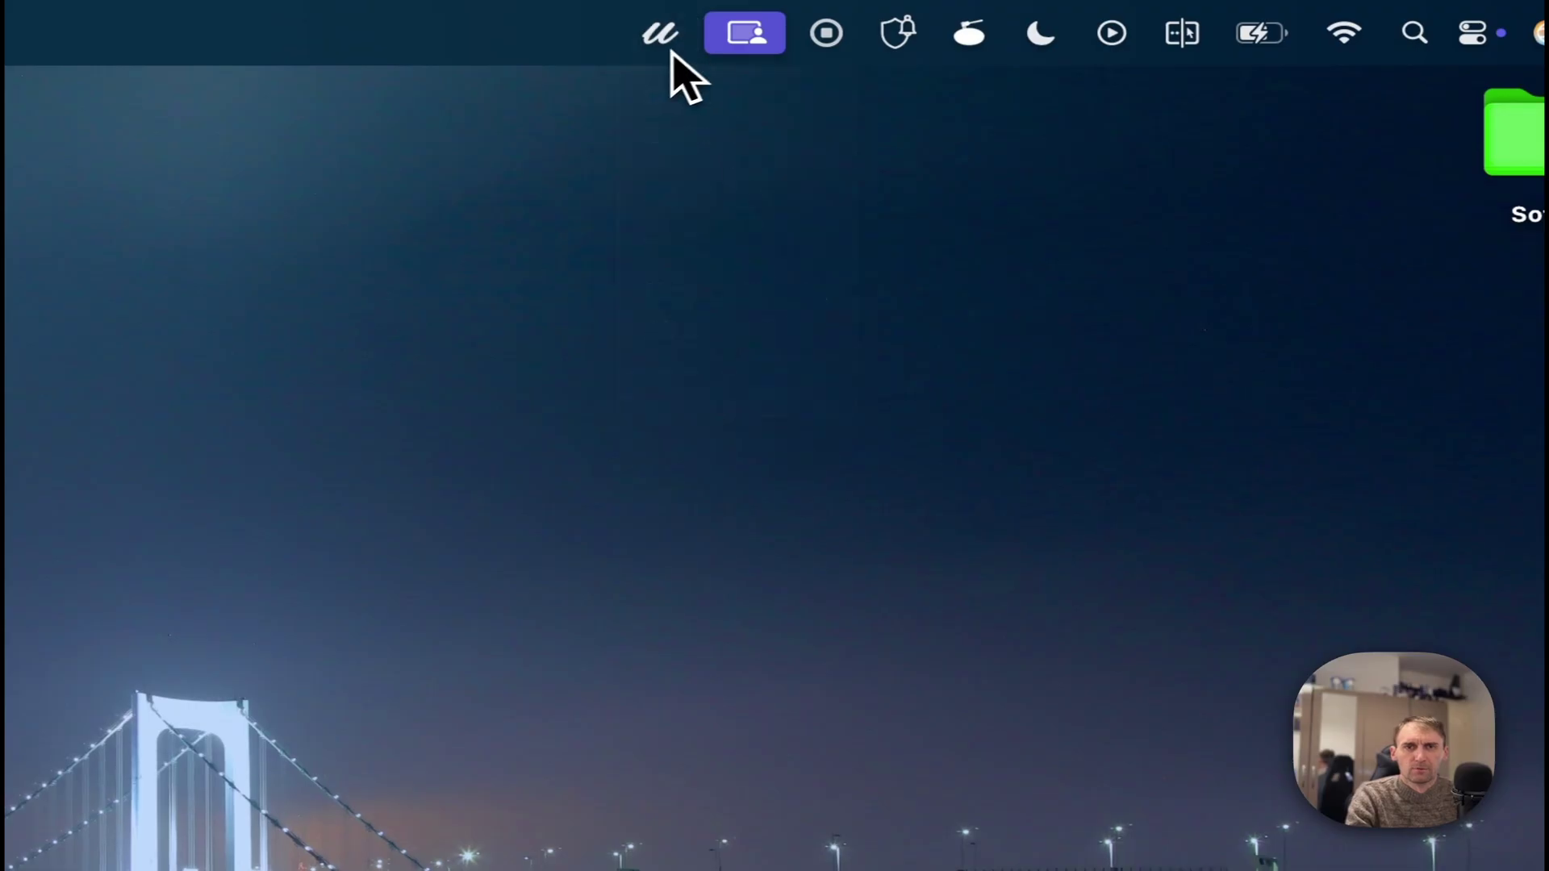
left_click(653, 36)
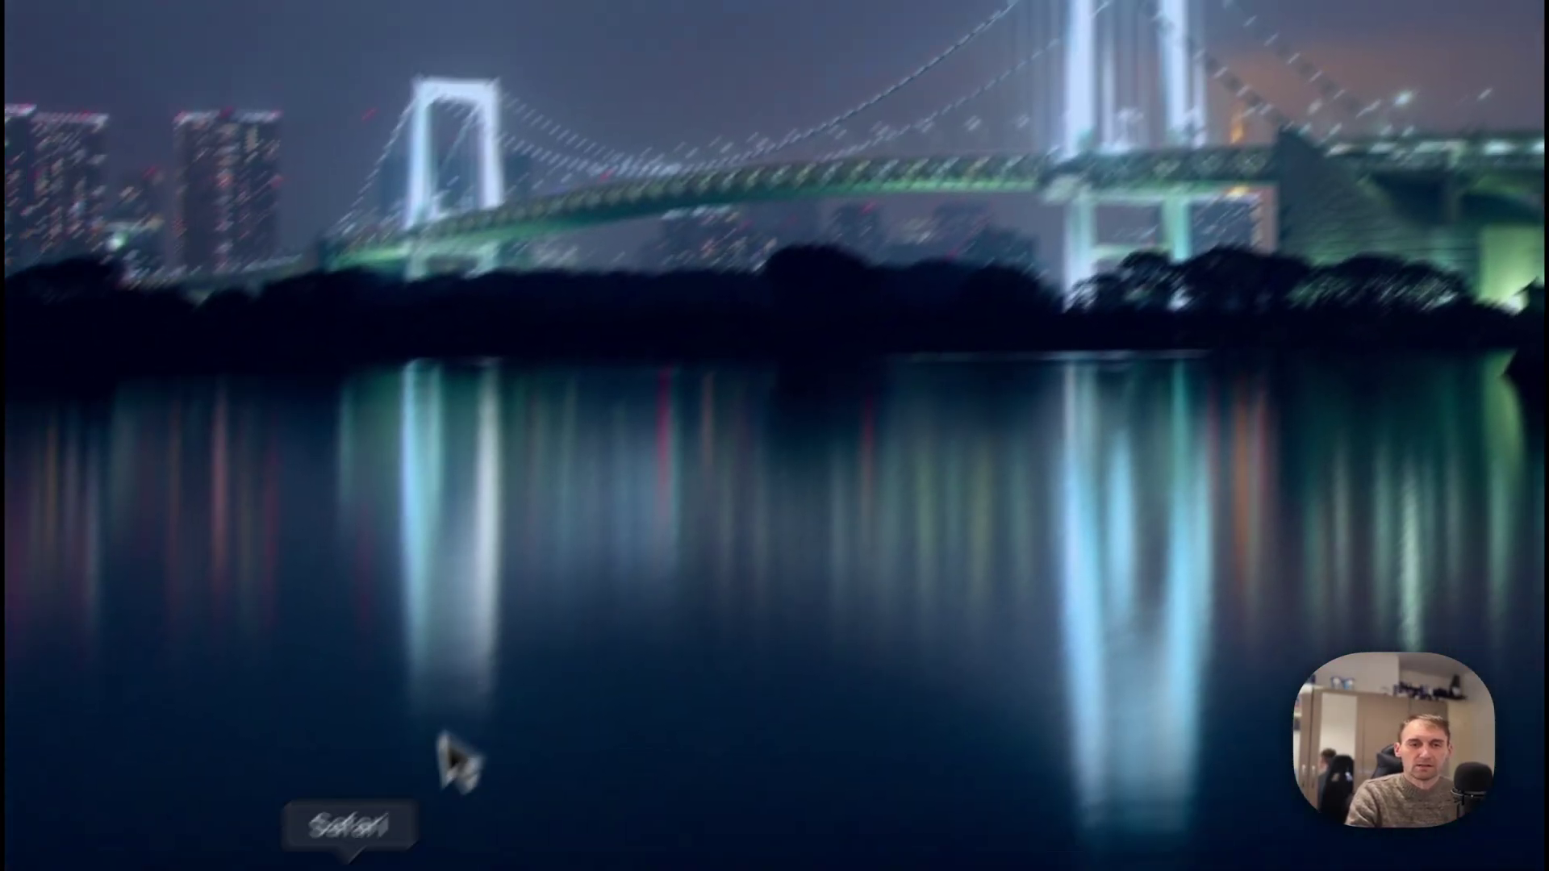
left_click(464, 798)
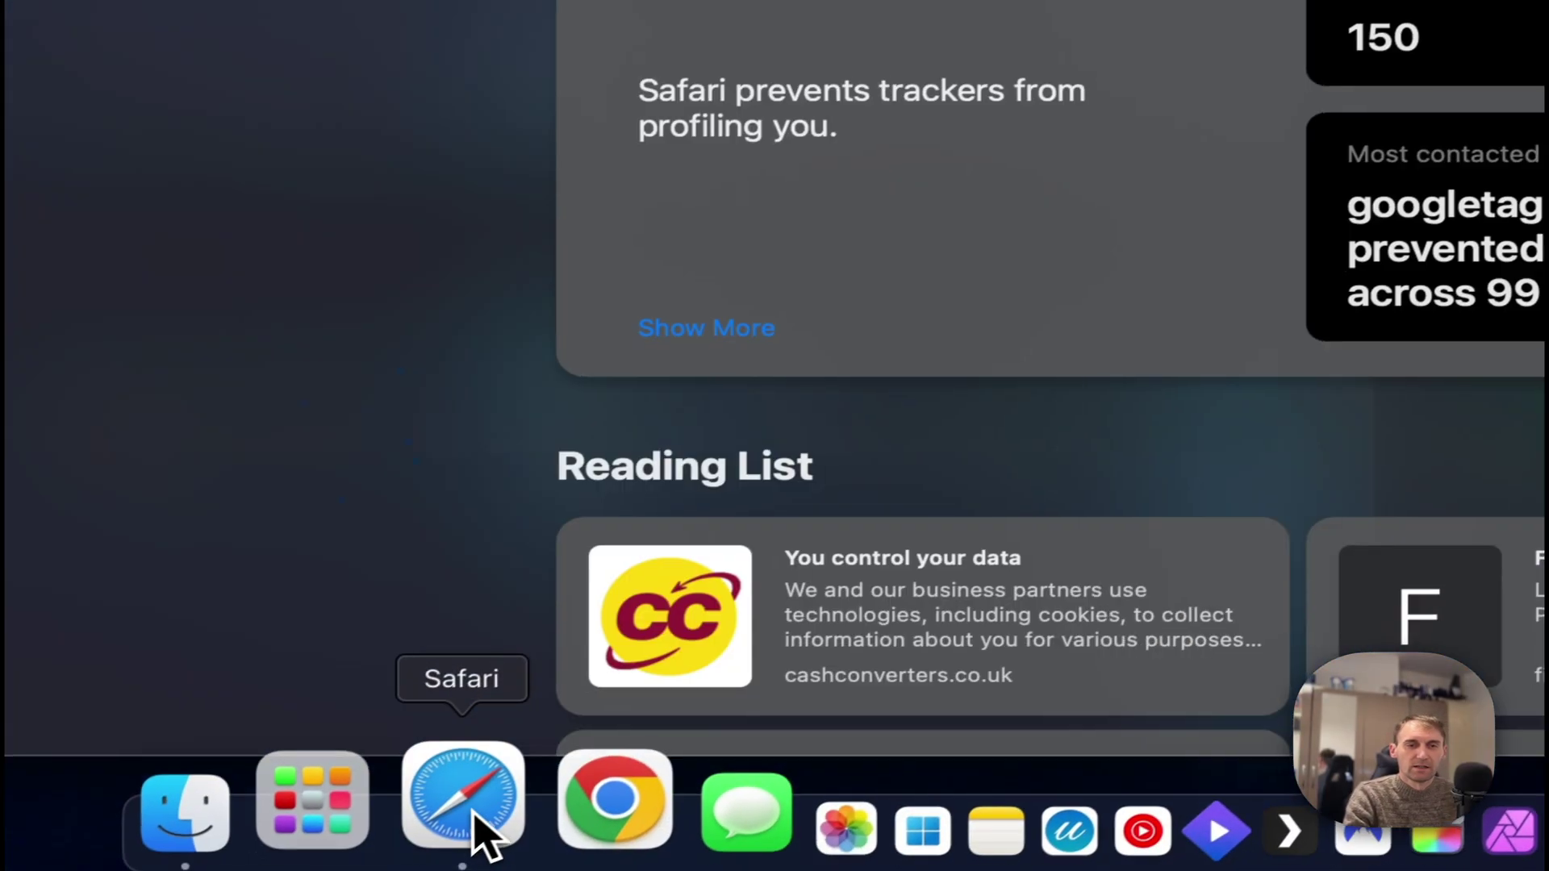
left_click(565, 789)
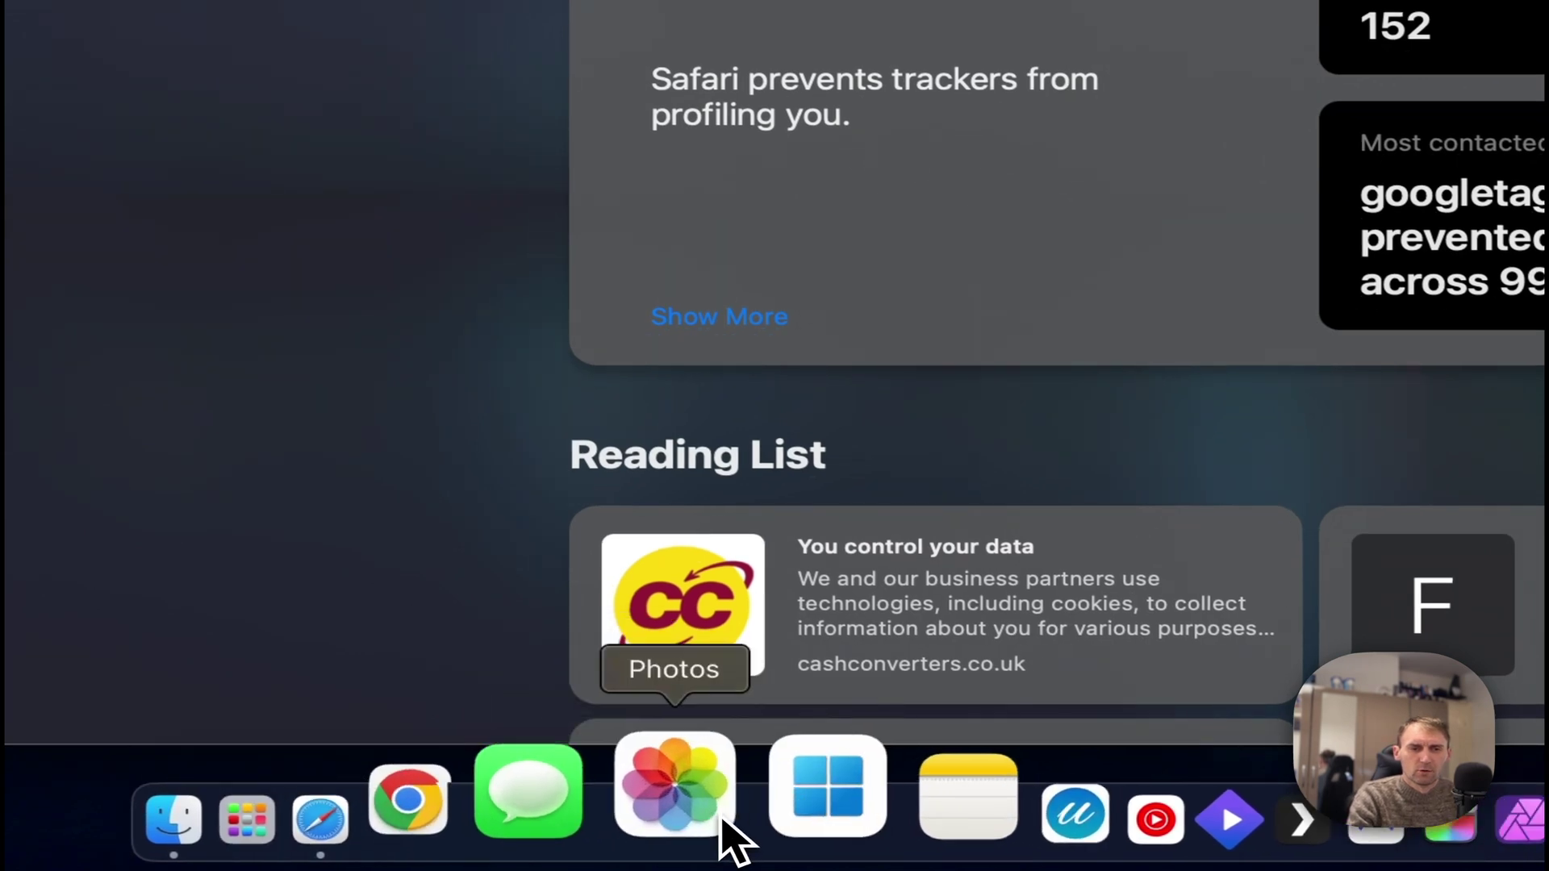
left_click(791, 827)
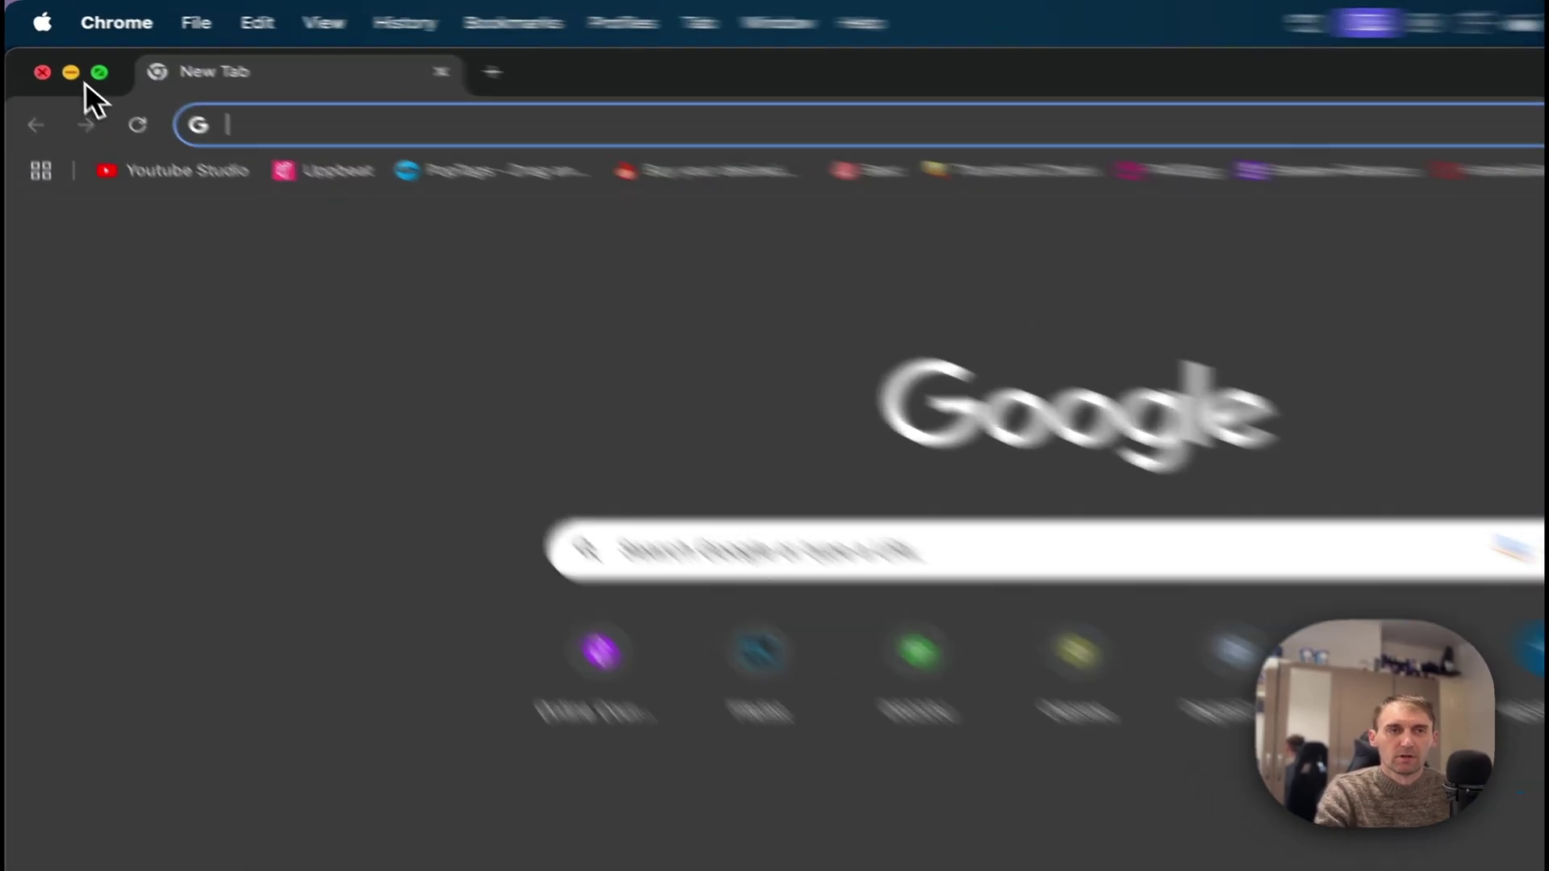
left_click(52, 51)
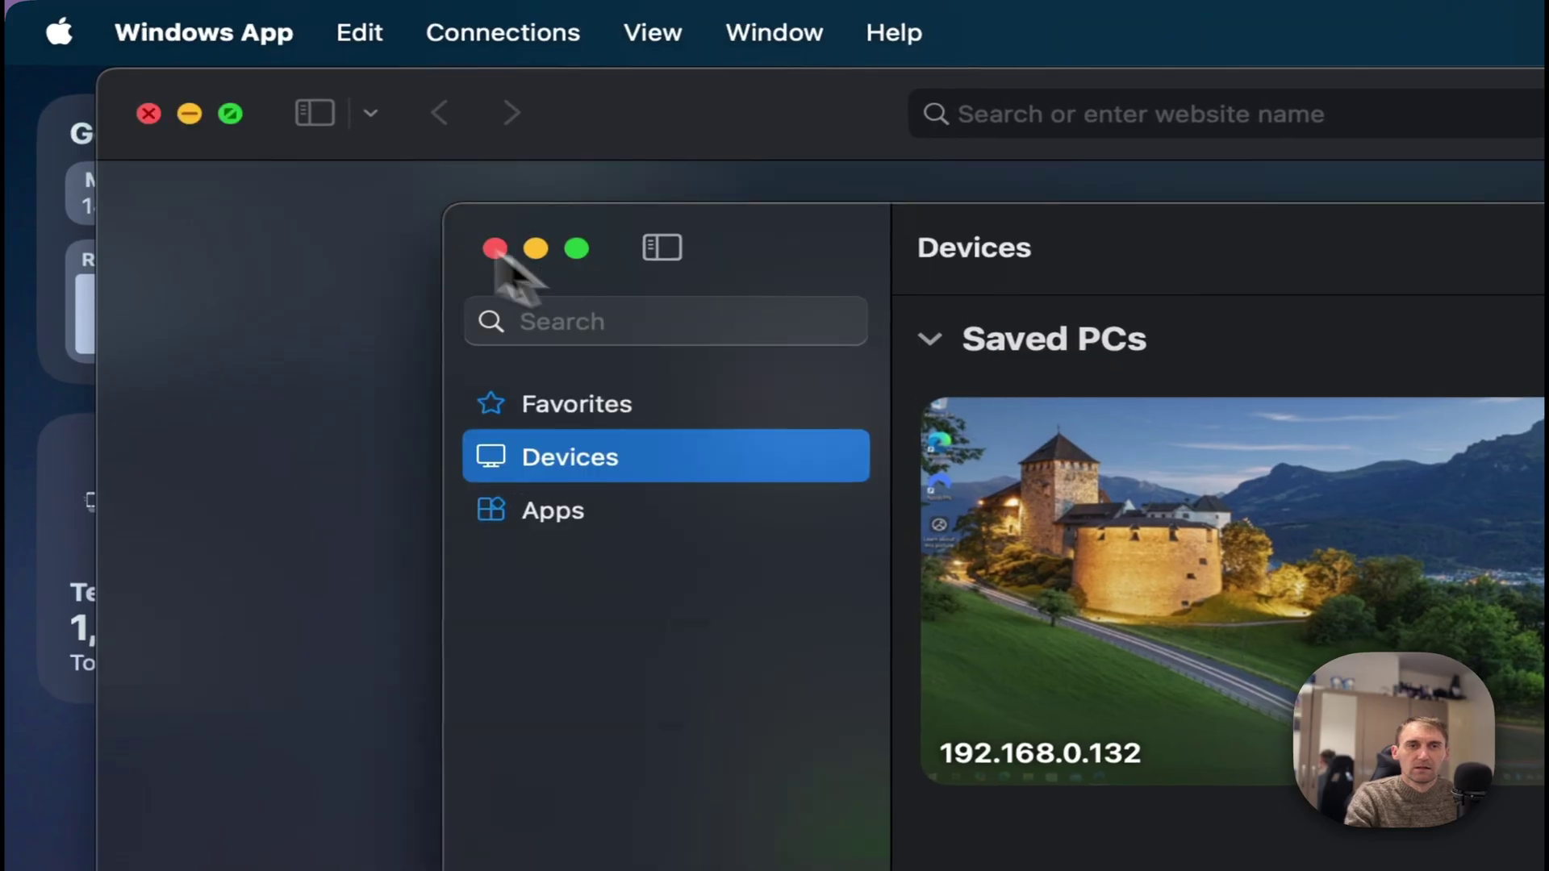
left_click(495, 248)
left_click(190, 115)
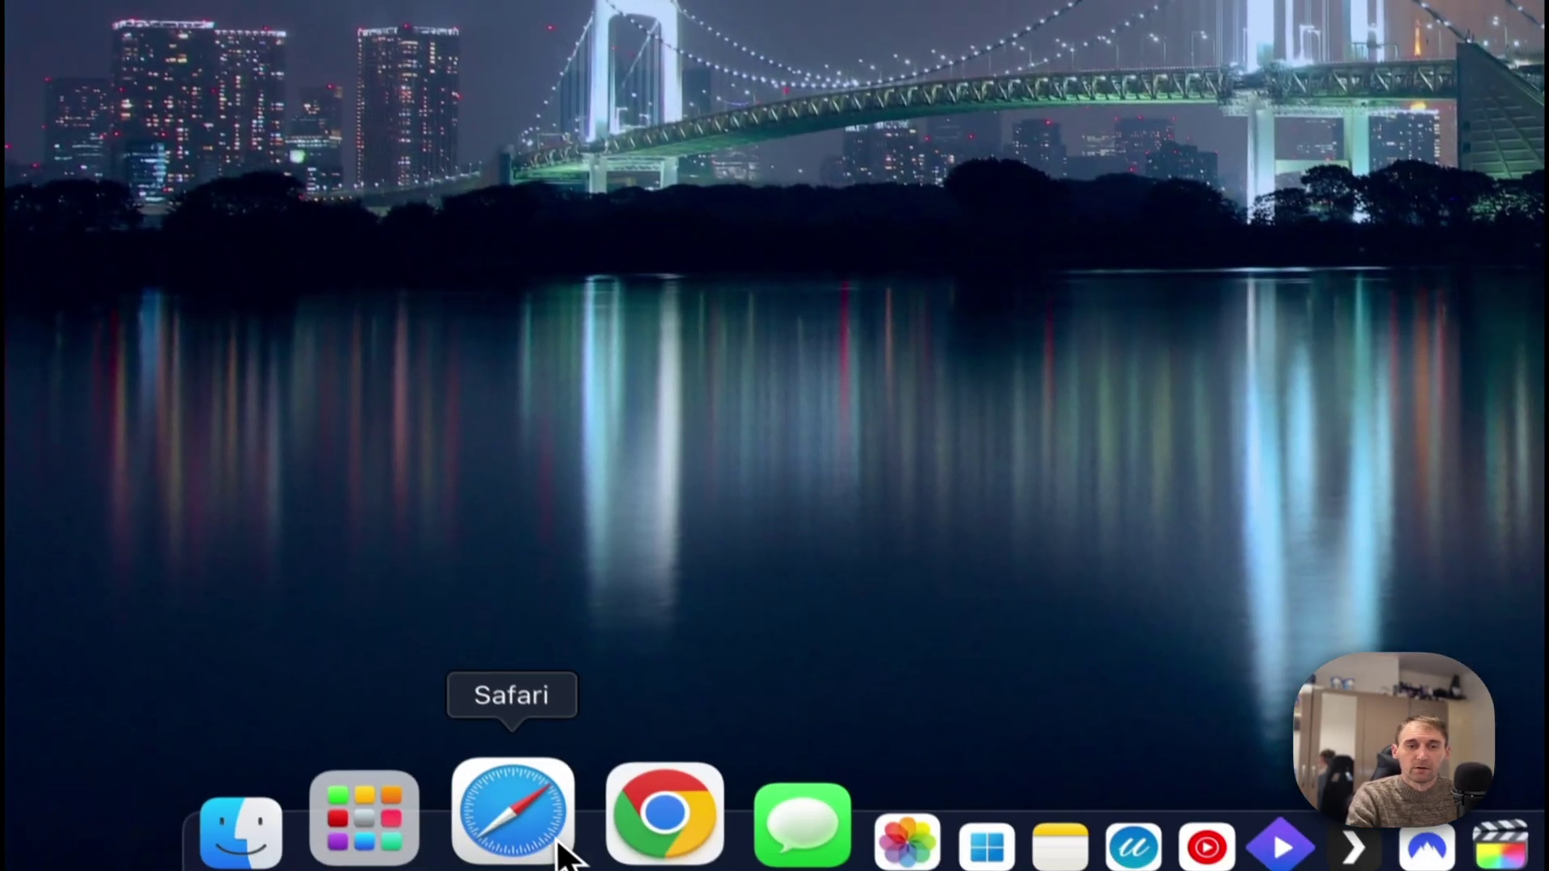
- Open Safari, Chrome and Windows App so several windows are on the desktop
left_click(533, 807)
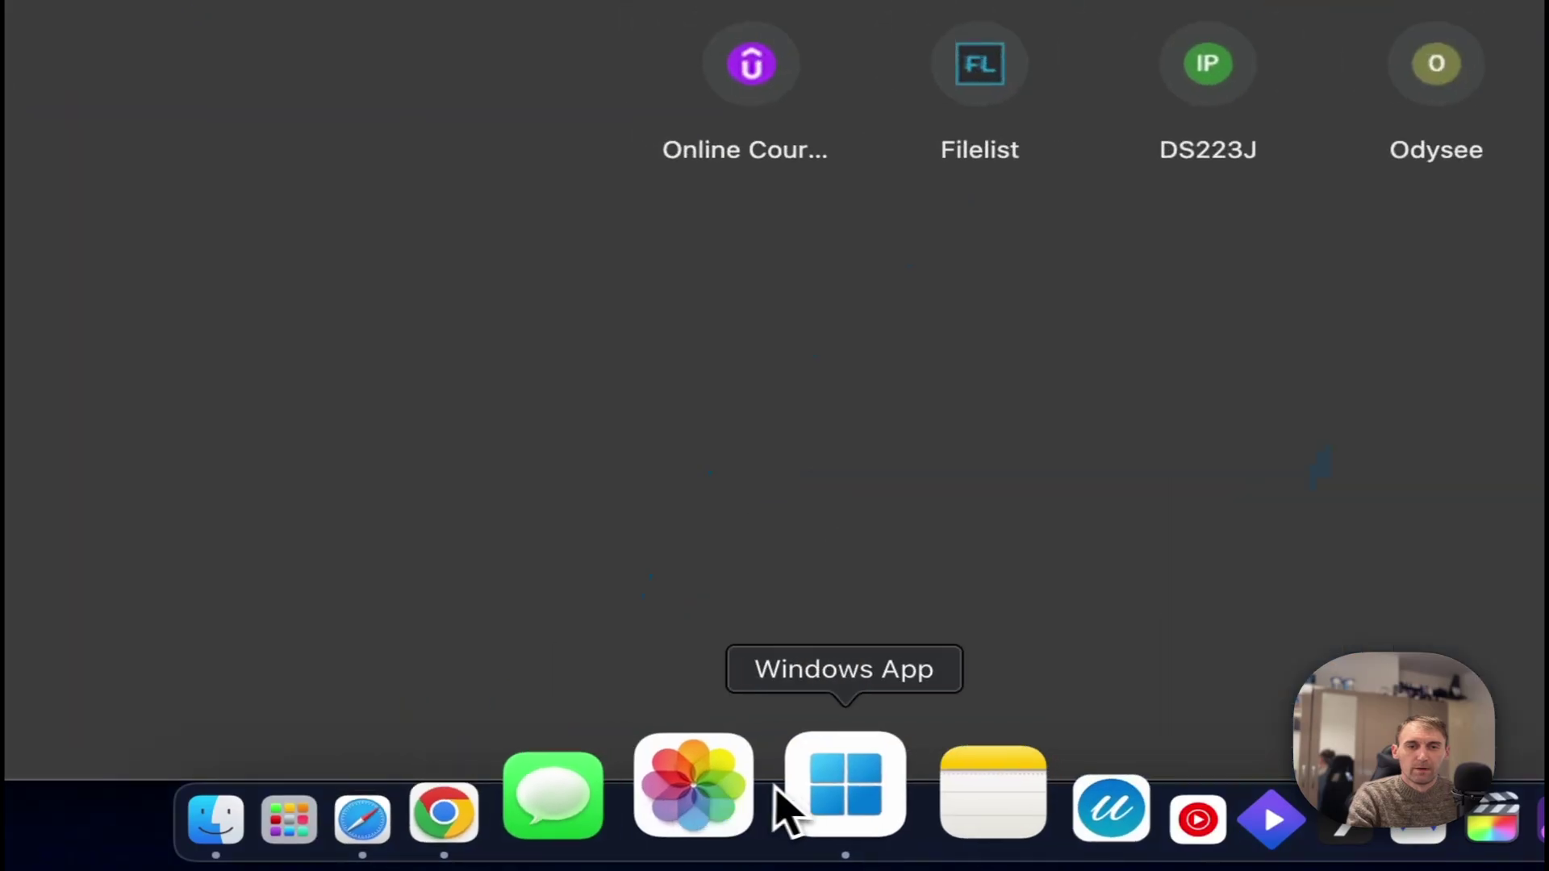
left_click(776, 795)
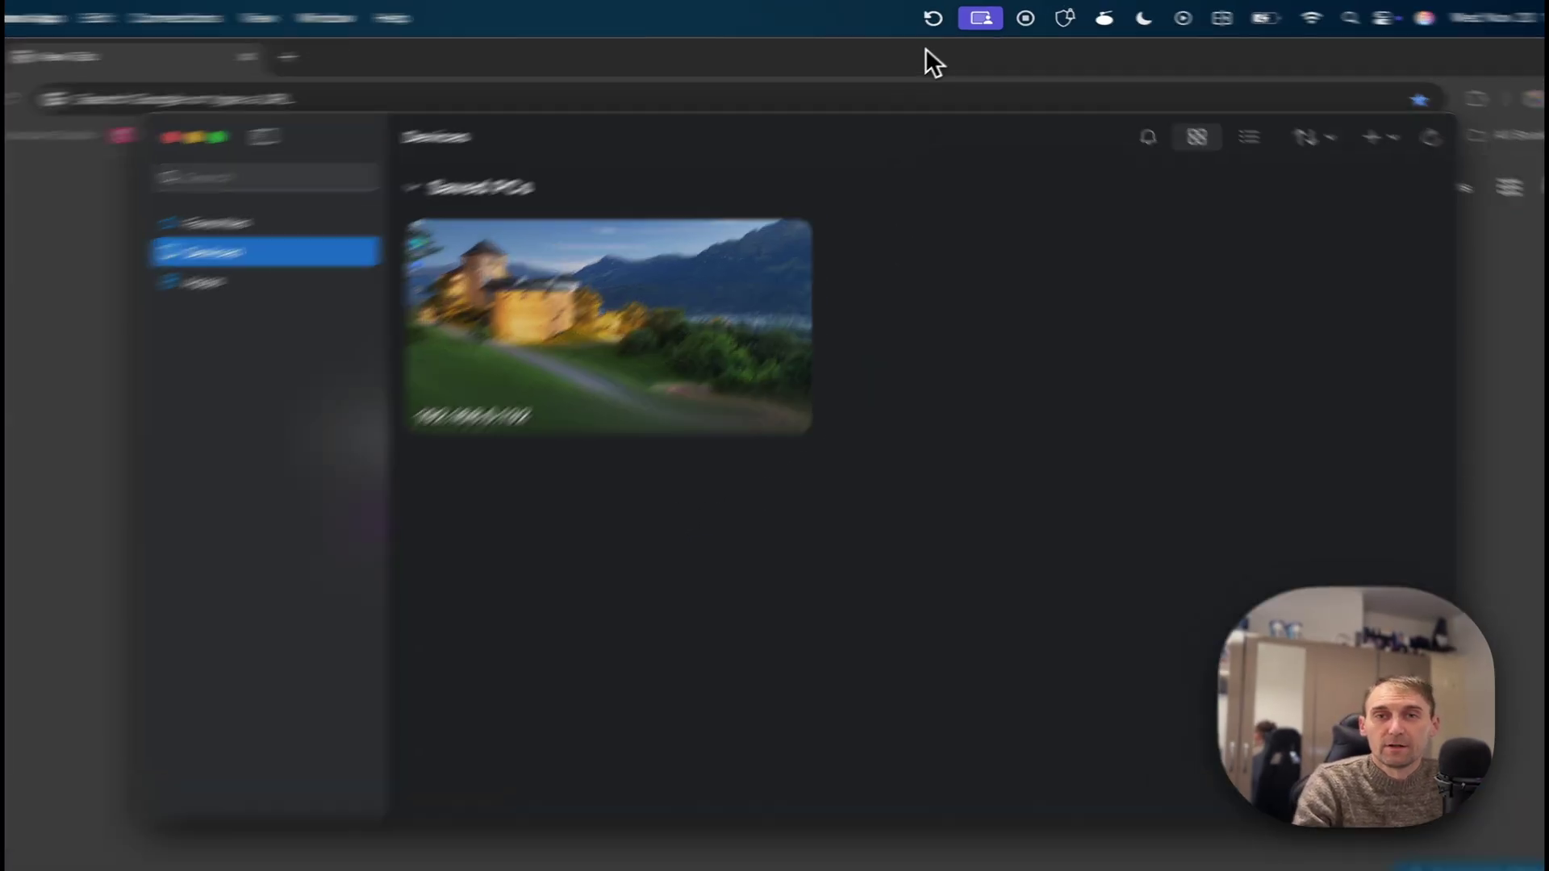
- Save all open windows for later with Later and allow its screen and audio access request
left_click(939, 16)
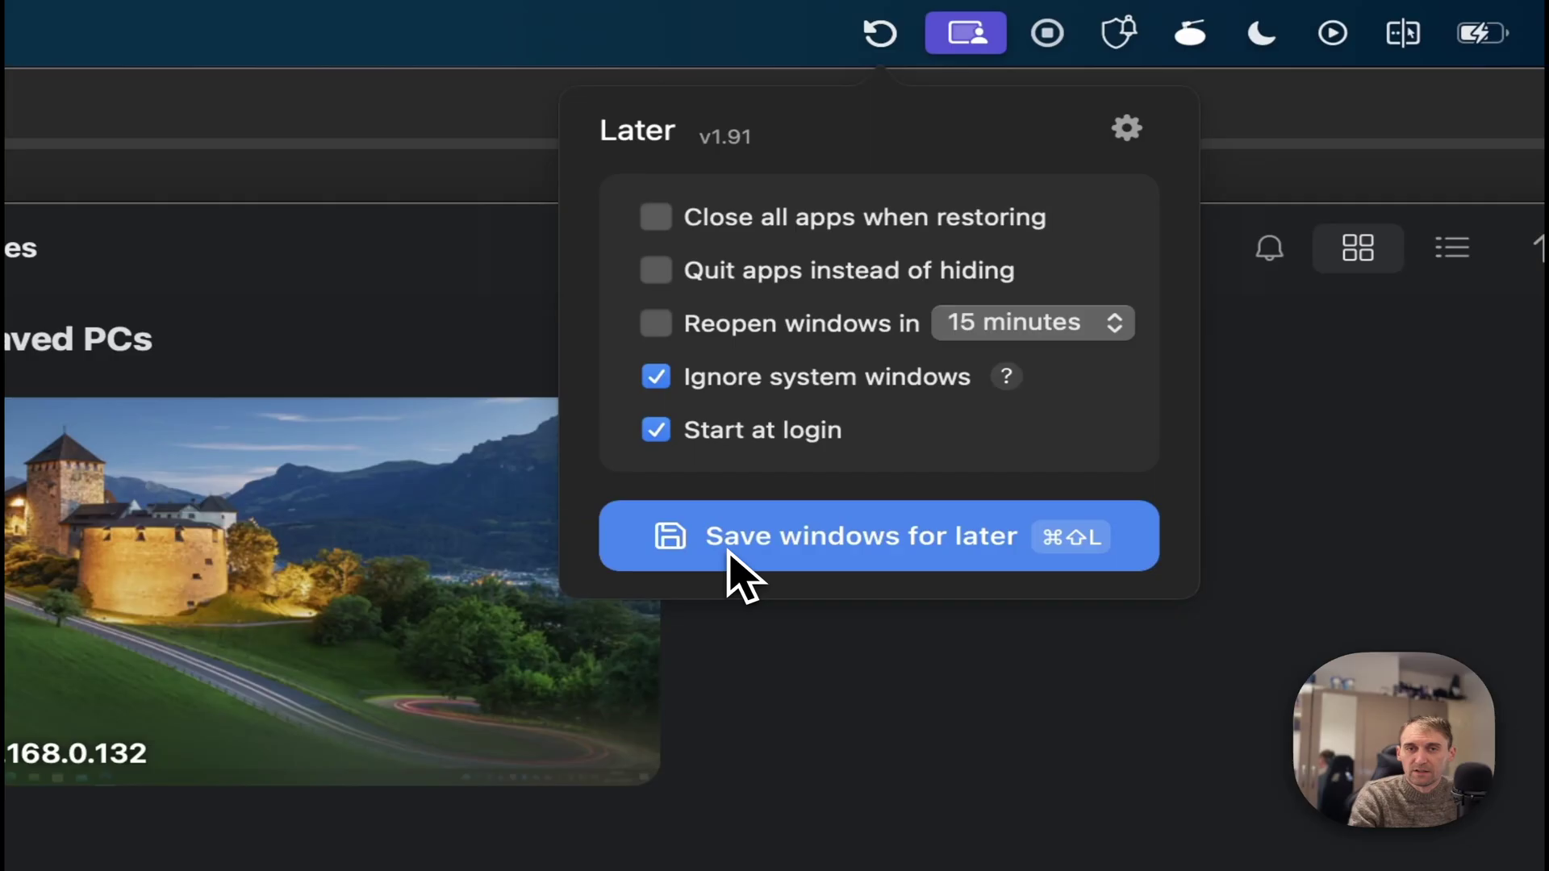
left_click(729, 552)
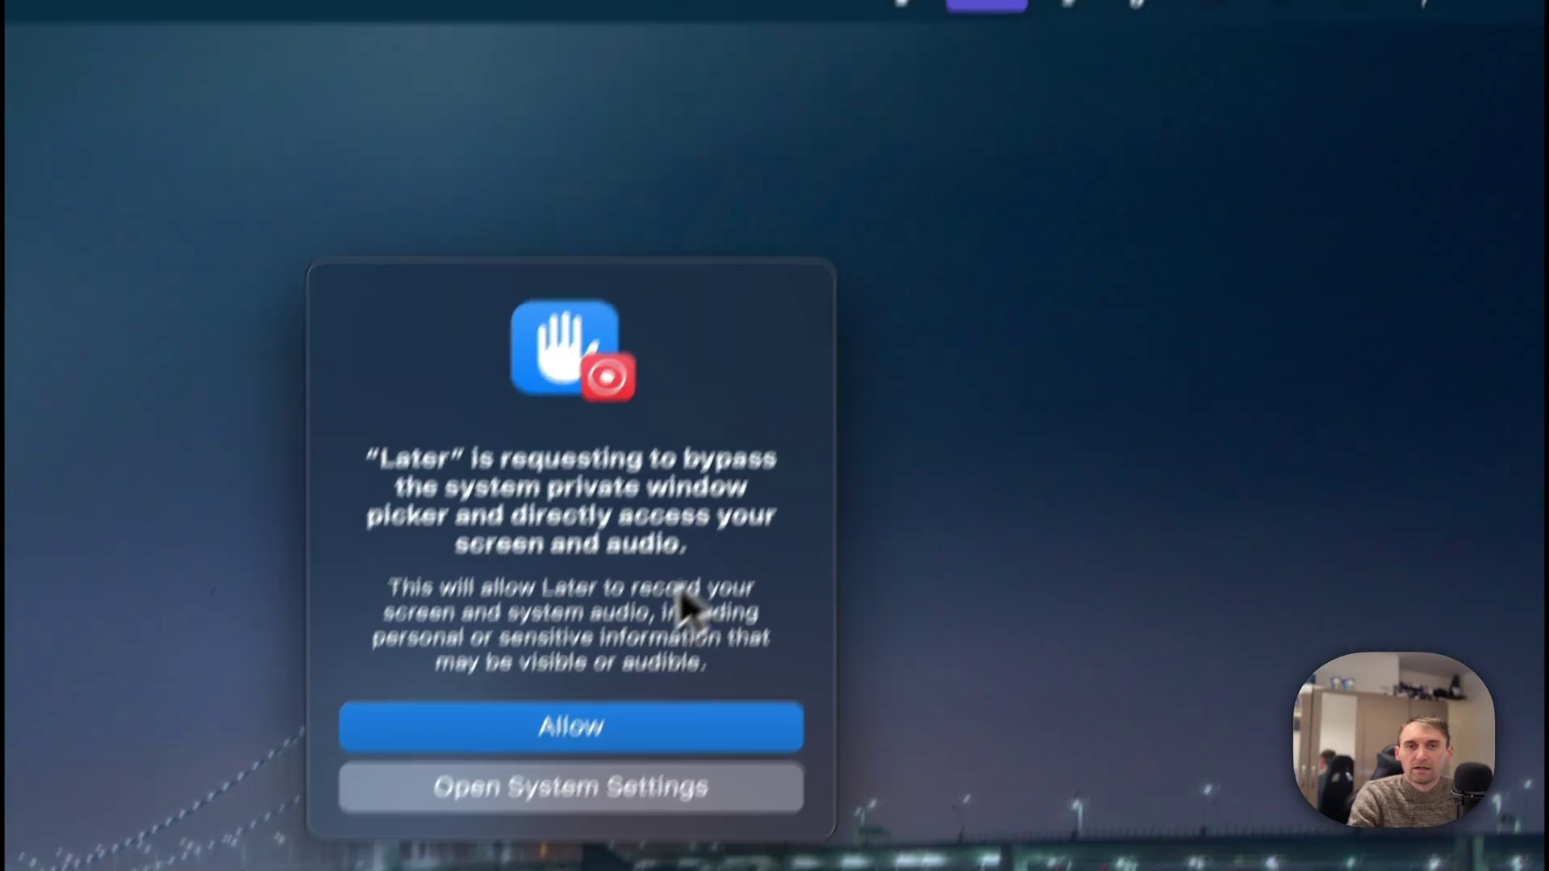
key("Return")
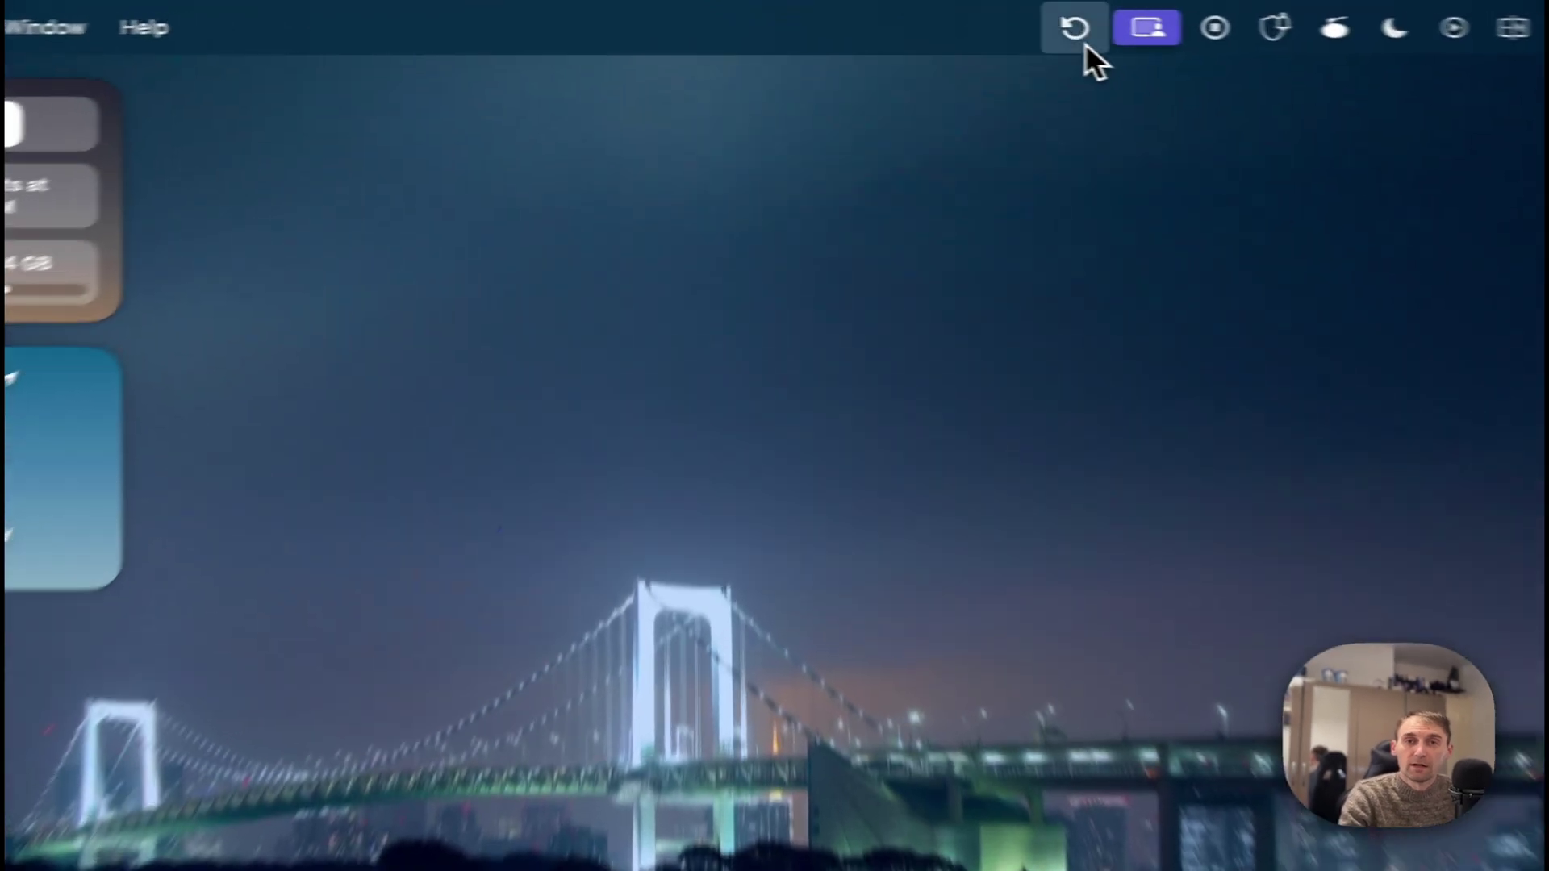
- Restore the saved window session with Later and clear the restored Chrome, Windows App and Safari windows off the desktop
left_click(939, 16)
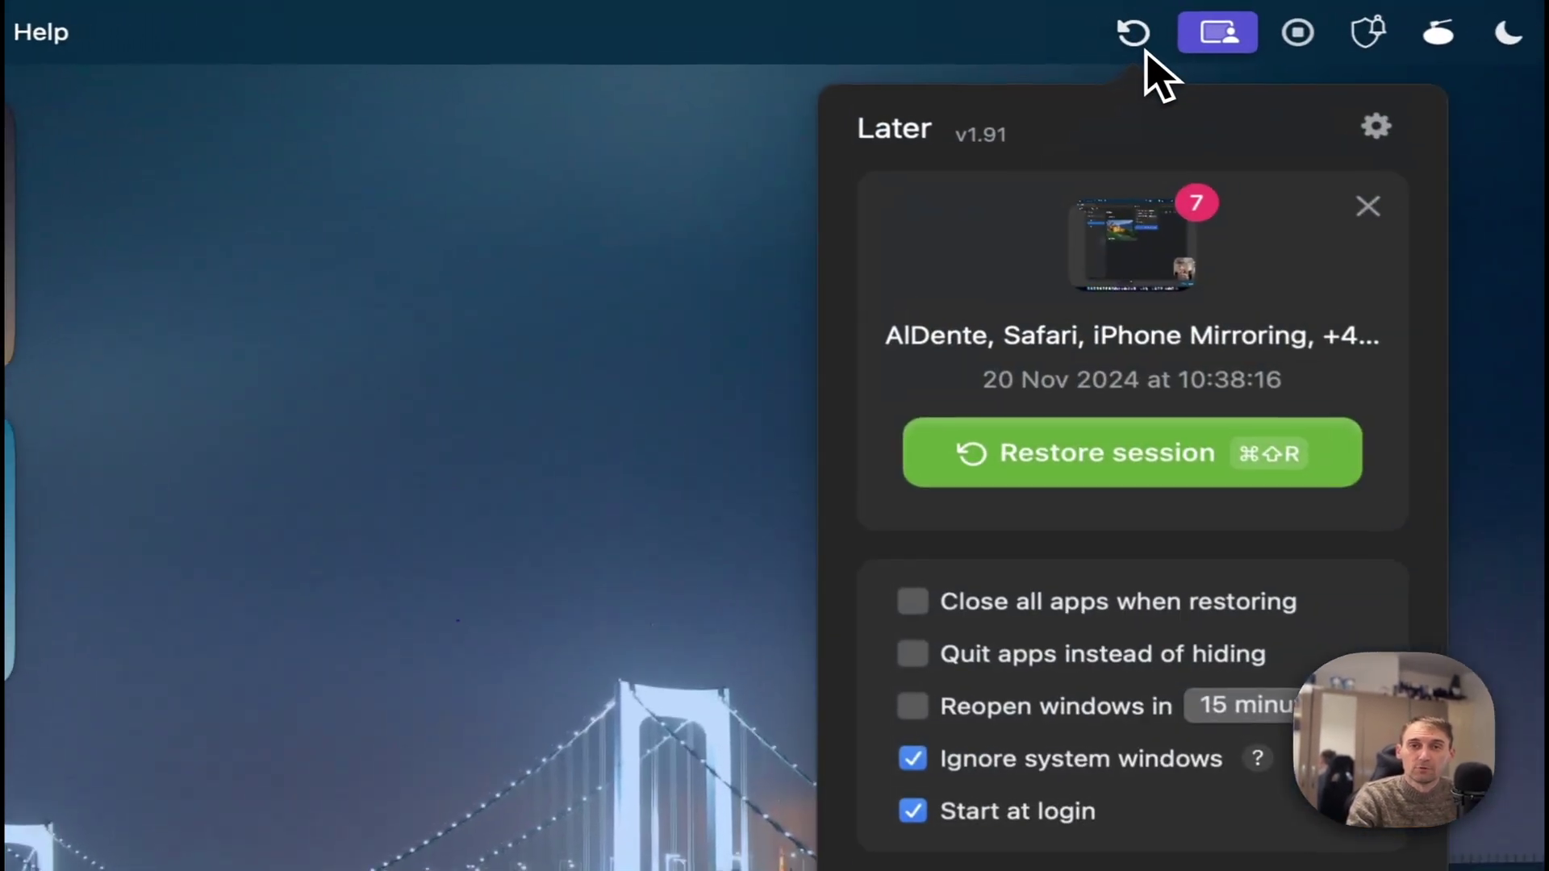
left_click(1036, 491)
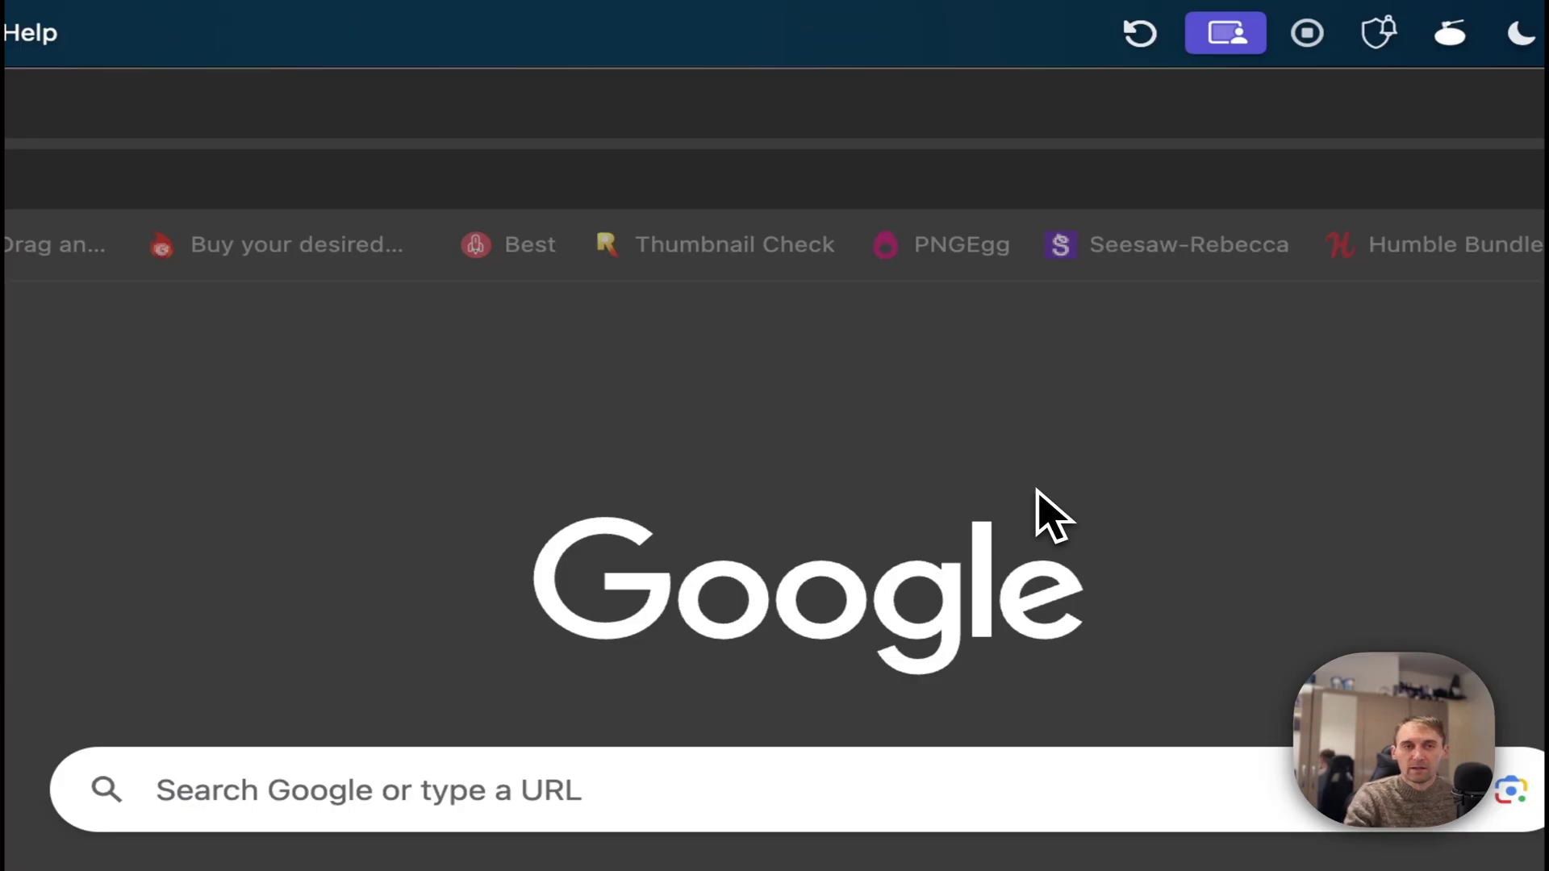
left_click(21, 102)
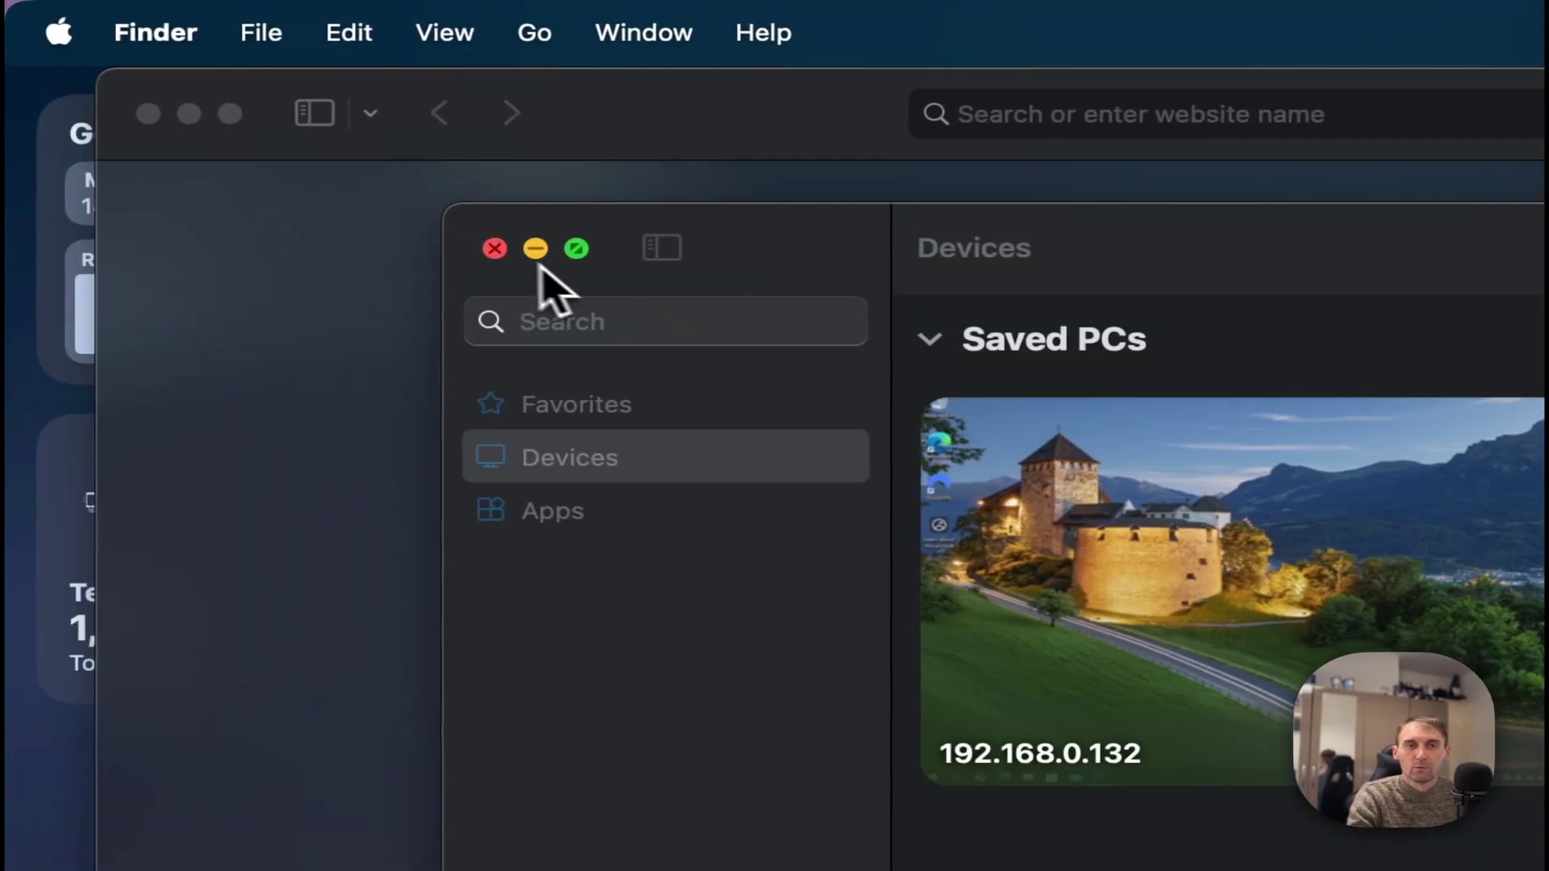
left_click(535, 251)
left_click(147, 117)
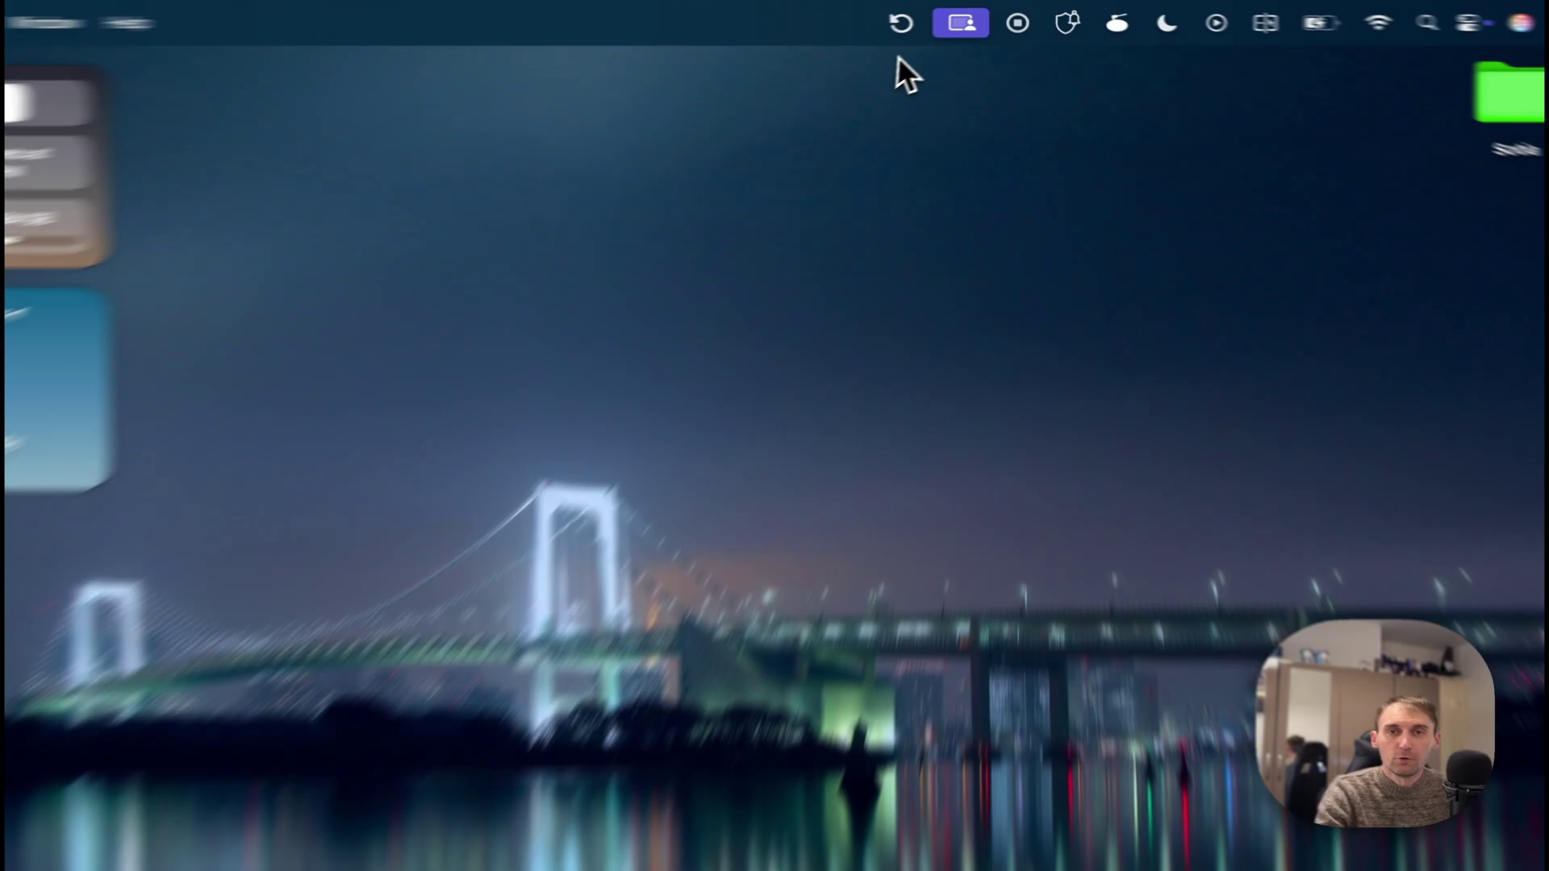
- Quit the Later app through its own settings
left_click(939, 16)
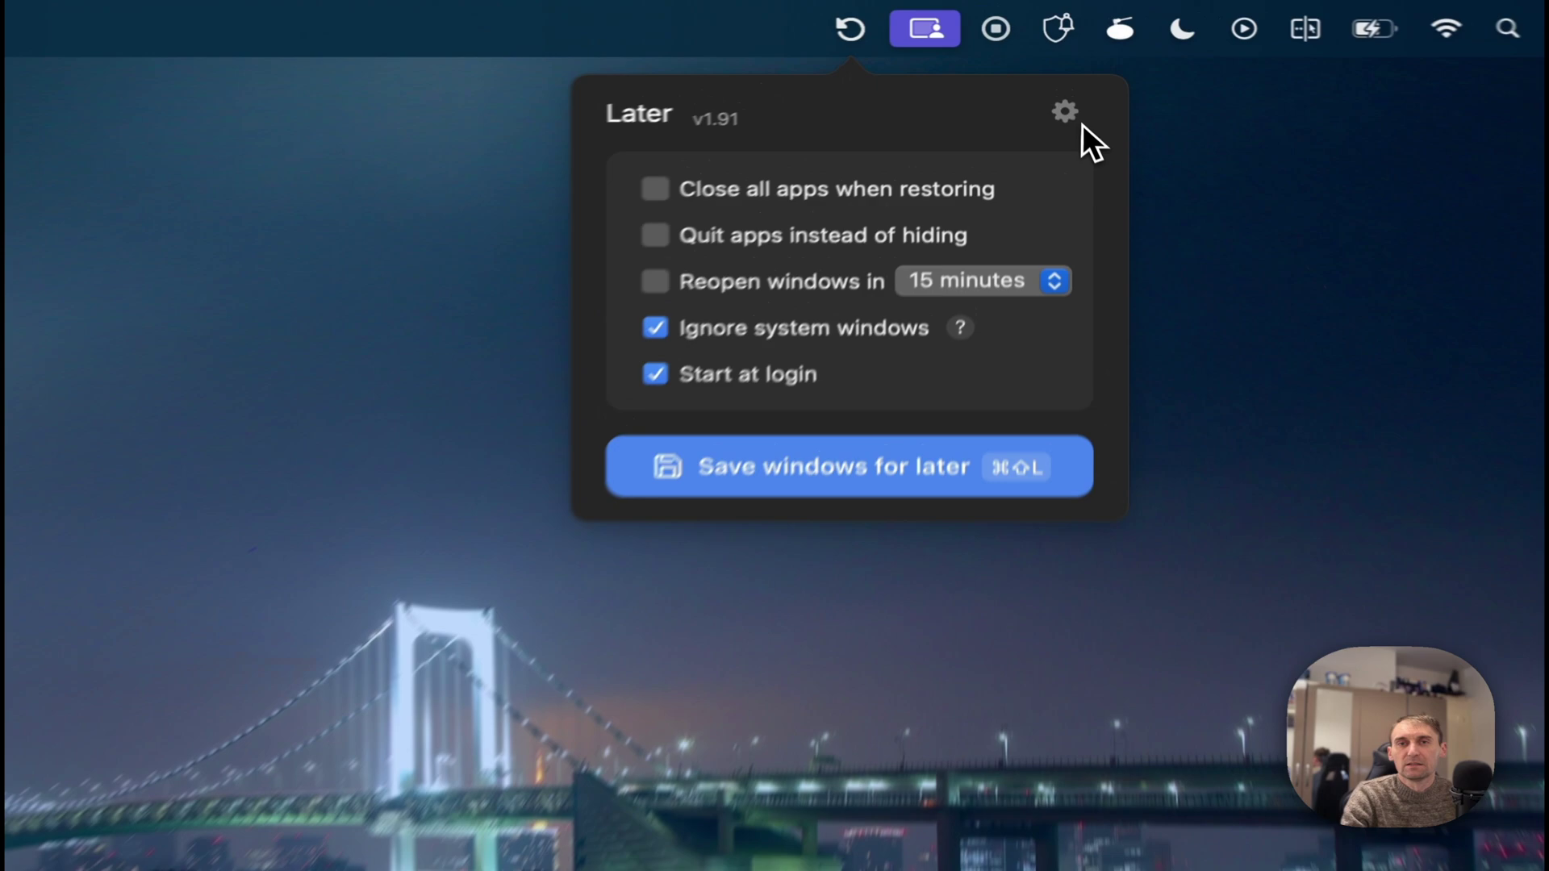
left_click(1062, 64)
left_click(1088, 140)
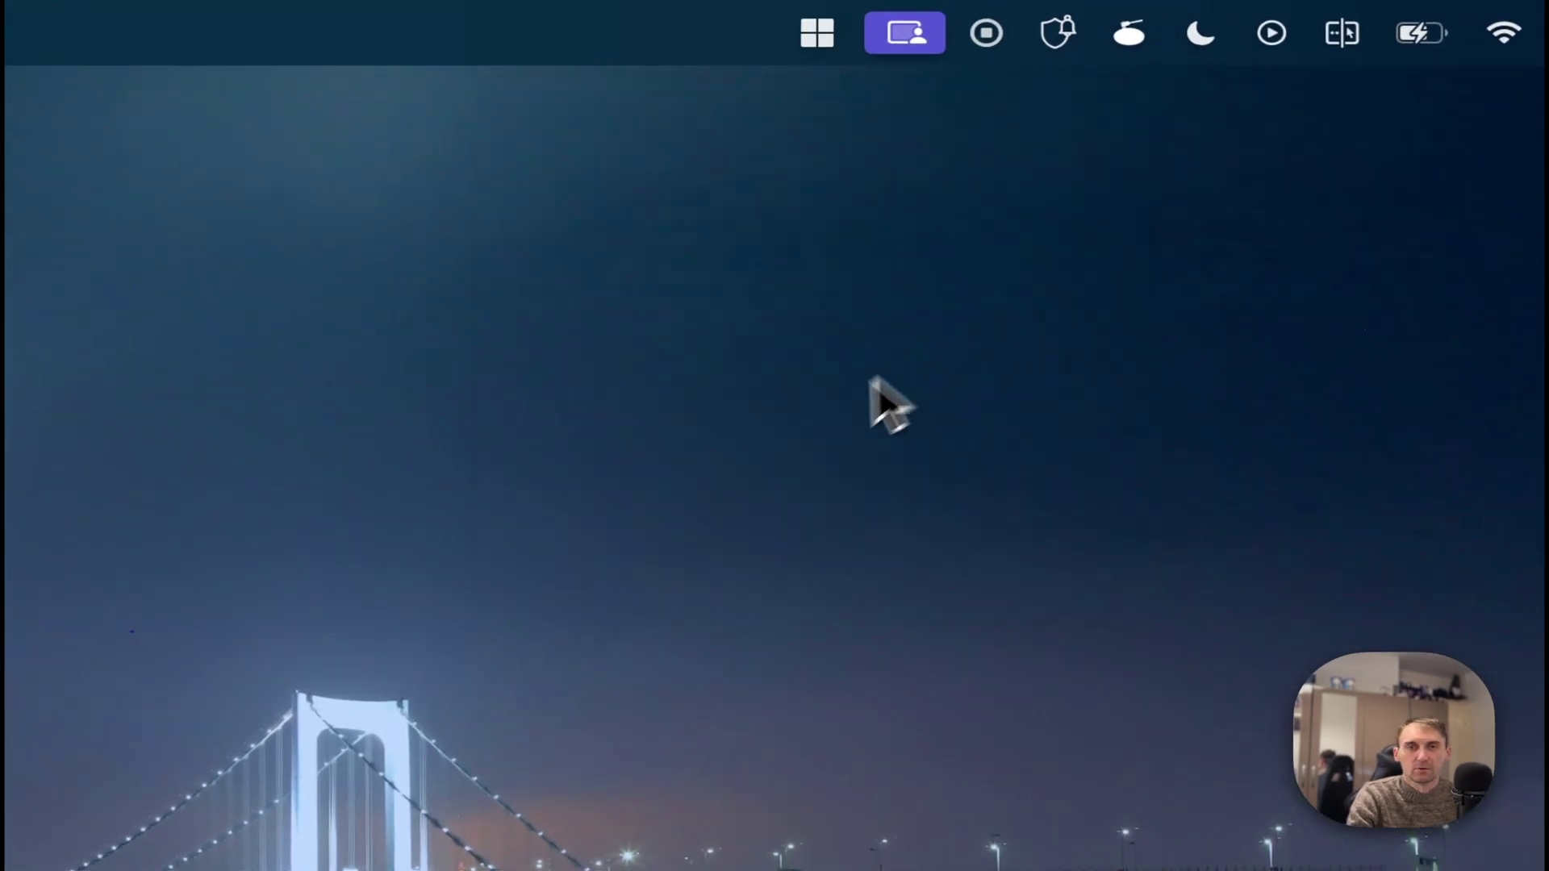
- Quit Windows App, Chrome and Safari so none of them keeps running in the background
left_click(816, 32)
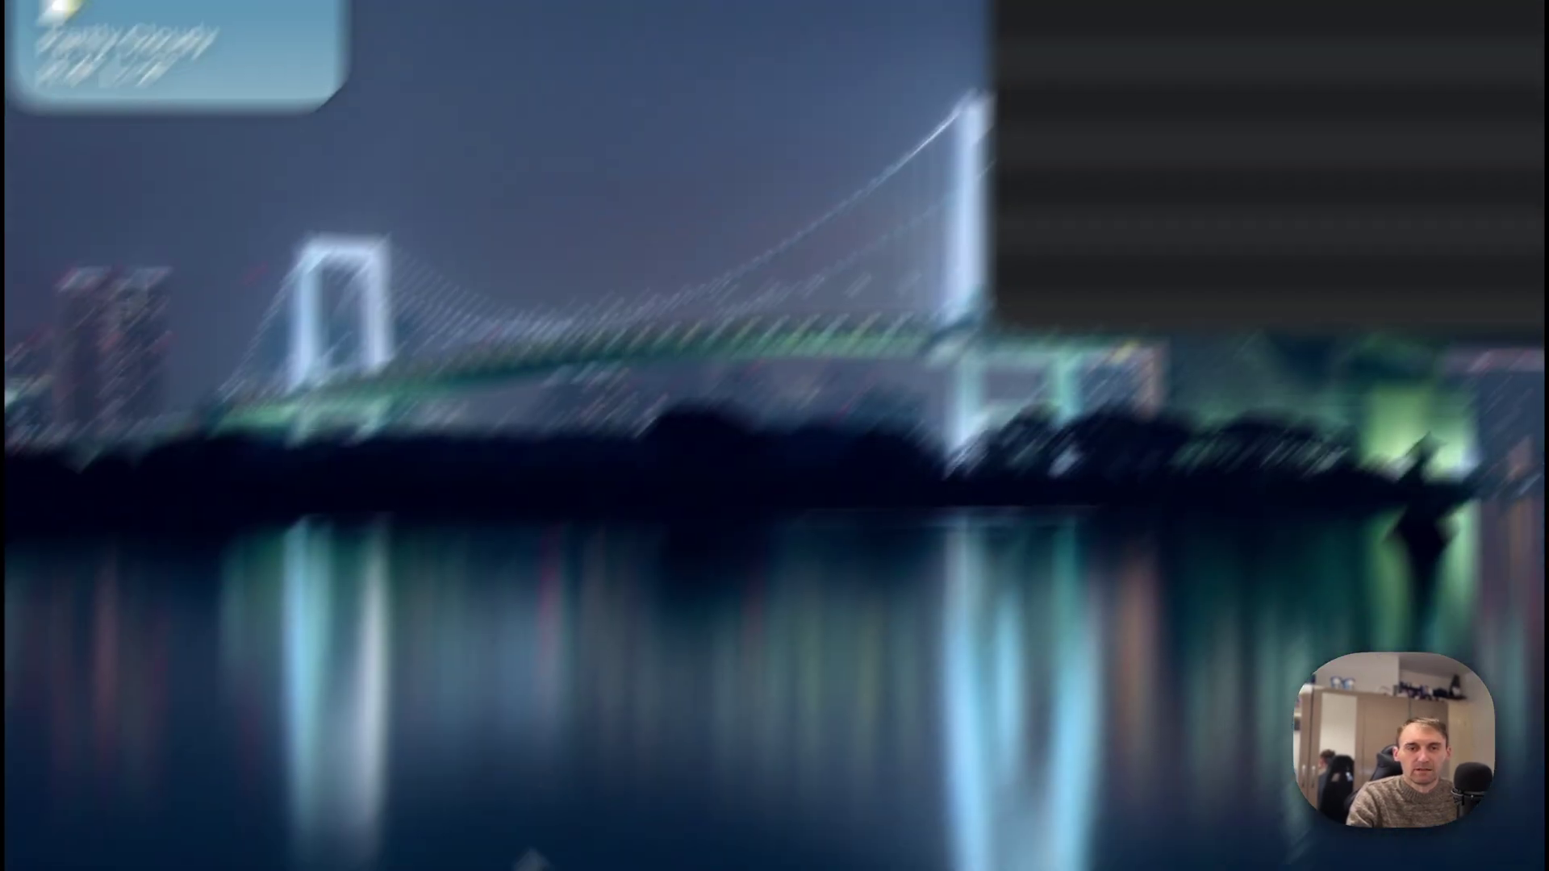
right_click(775, 799)
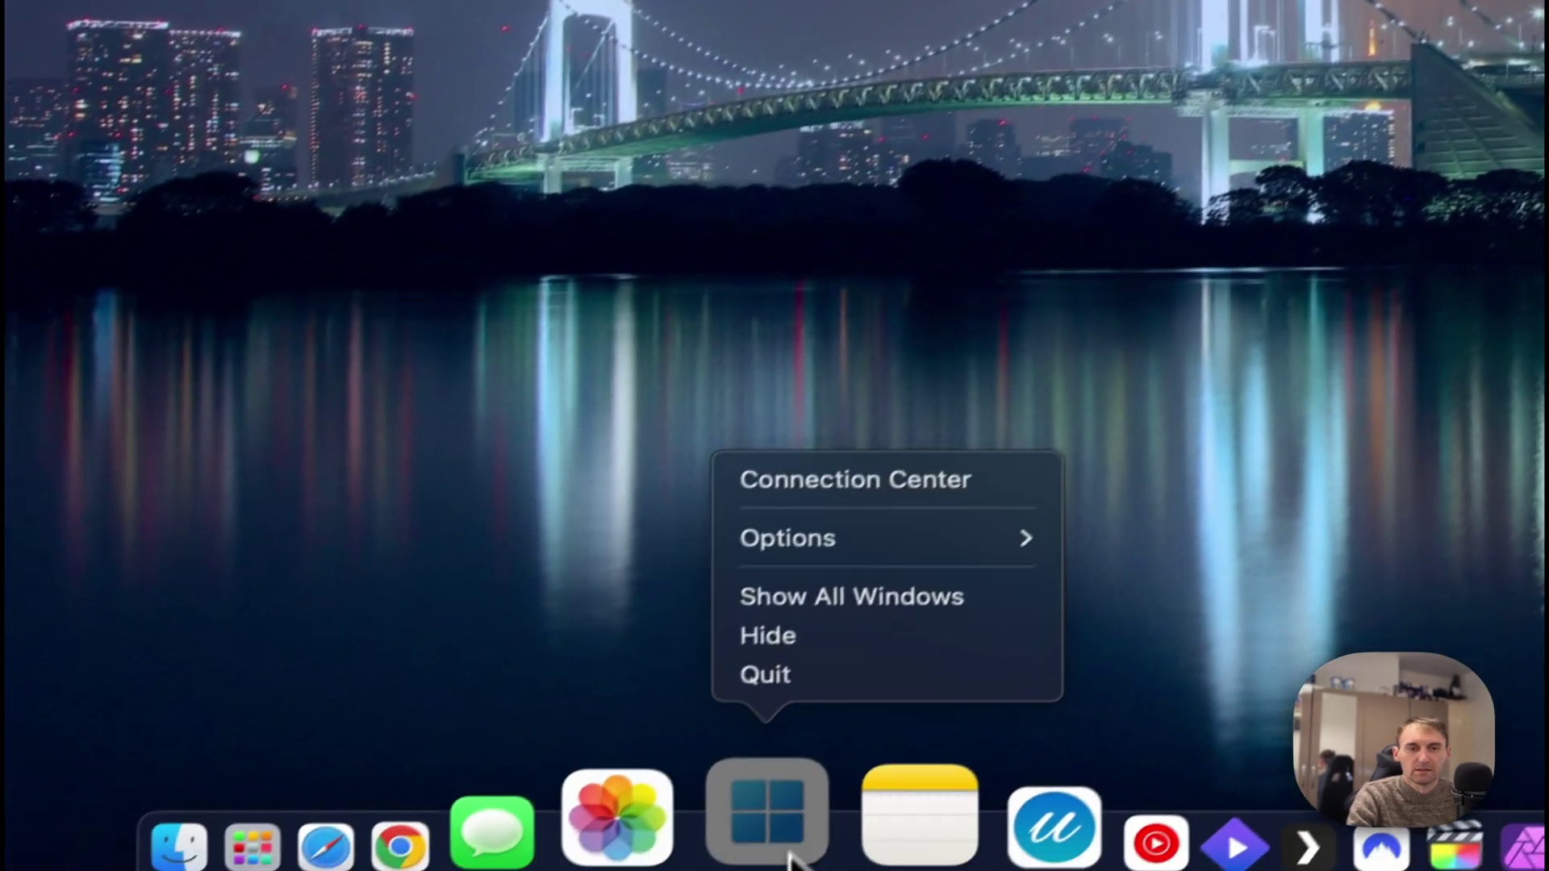
left_click(816, 654)
right_click(607, 793)
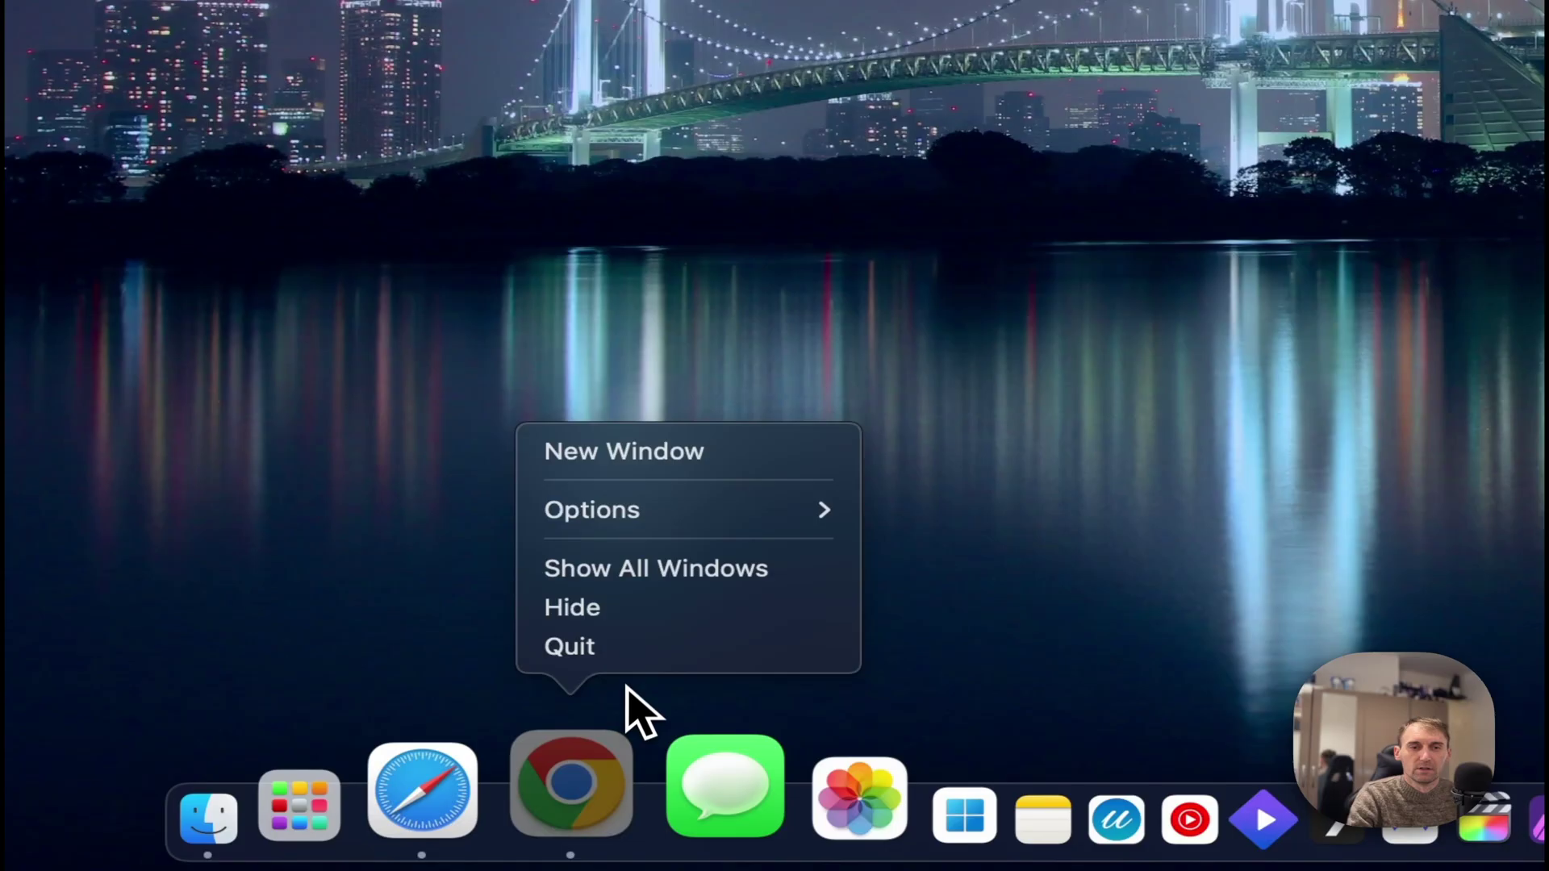
left_click(607, 649)
right_click(448, 791)
right_click(582, 795)
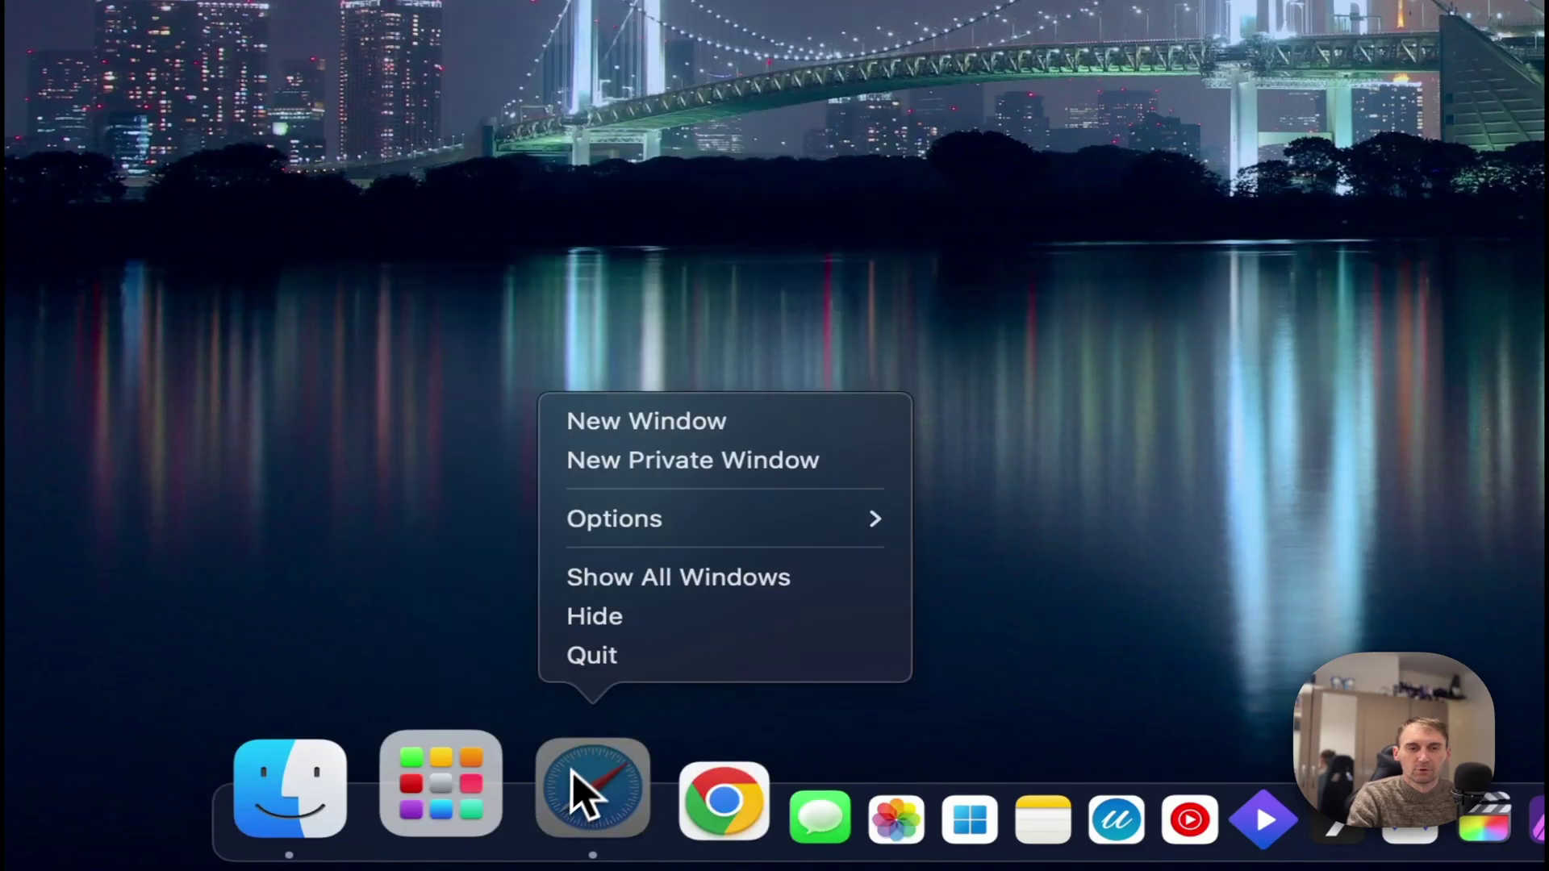
left_click(575, 656)
- Launch Hand Mirror, show its camera preview and look through the list of available cameras
left_click(484, 795)
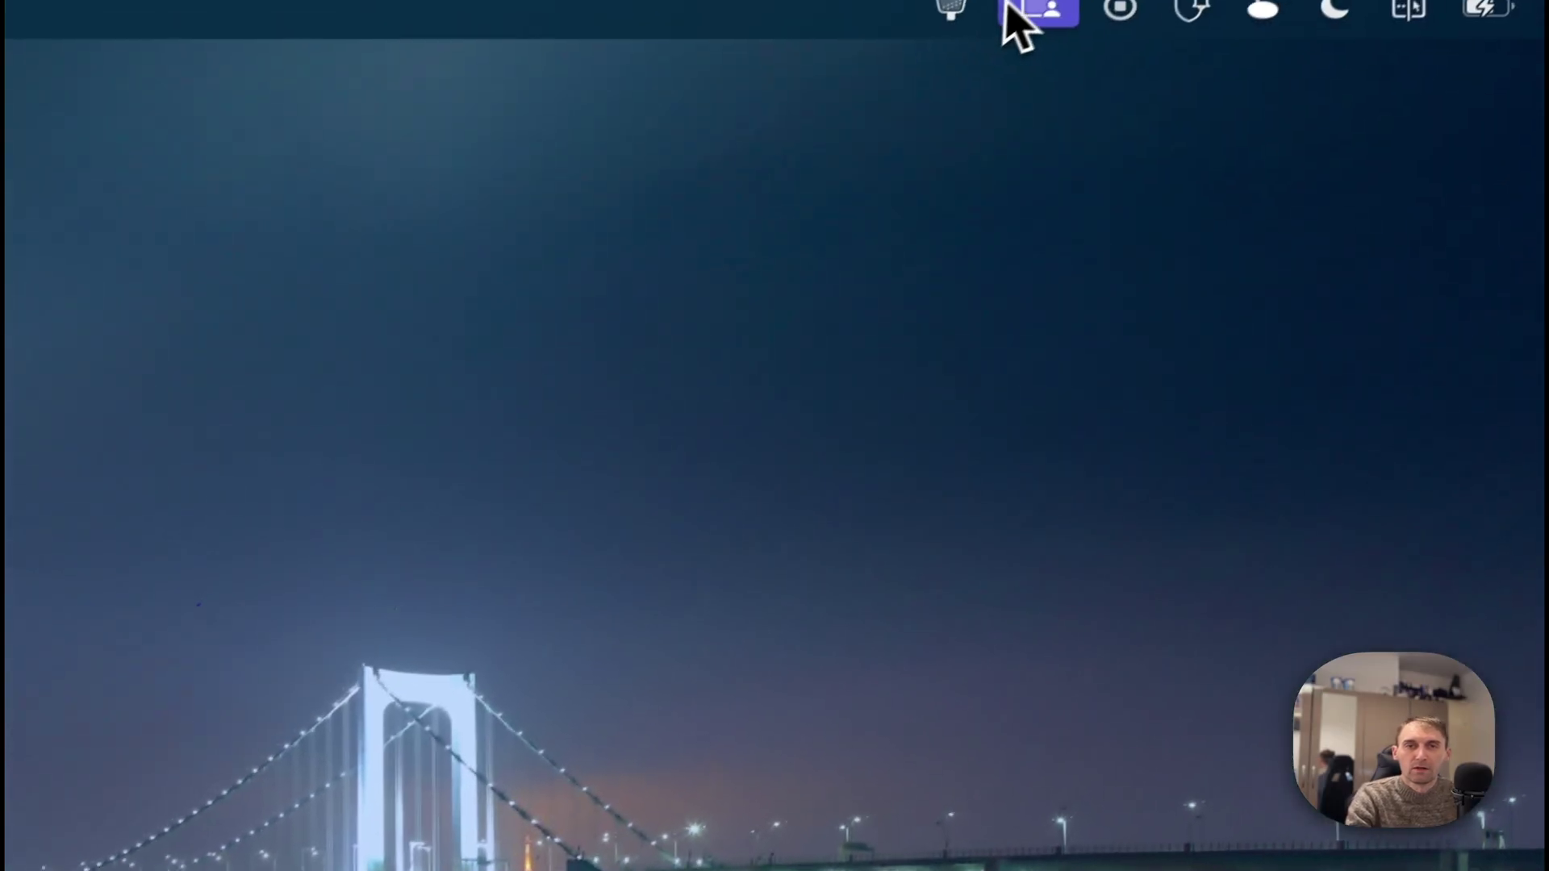
left_click(928, 33)
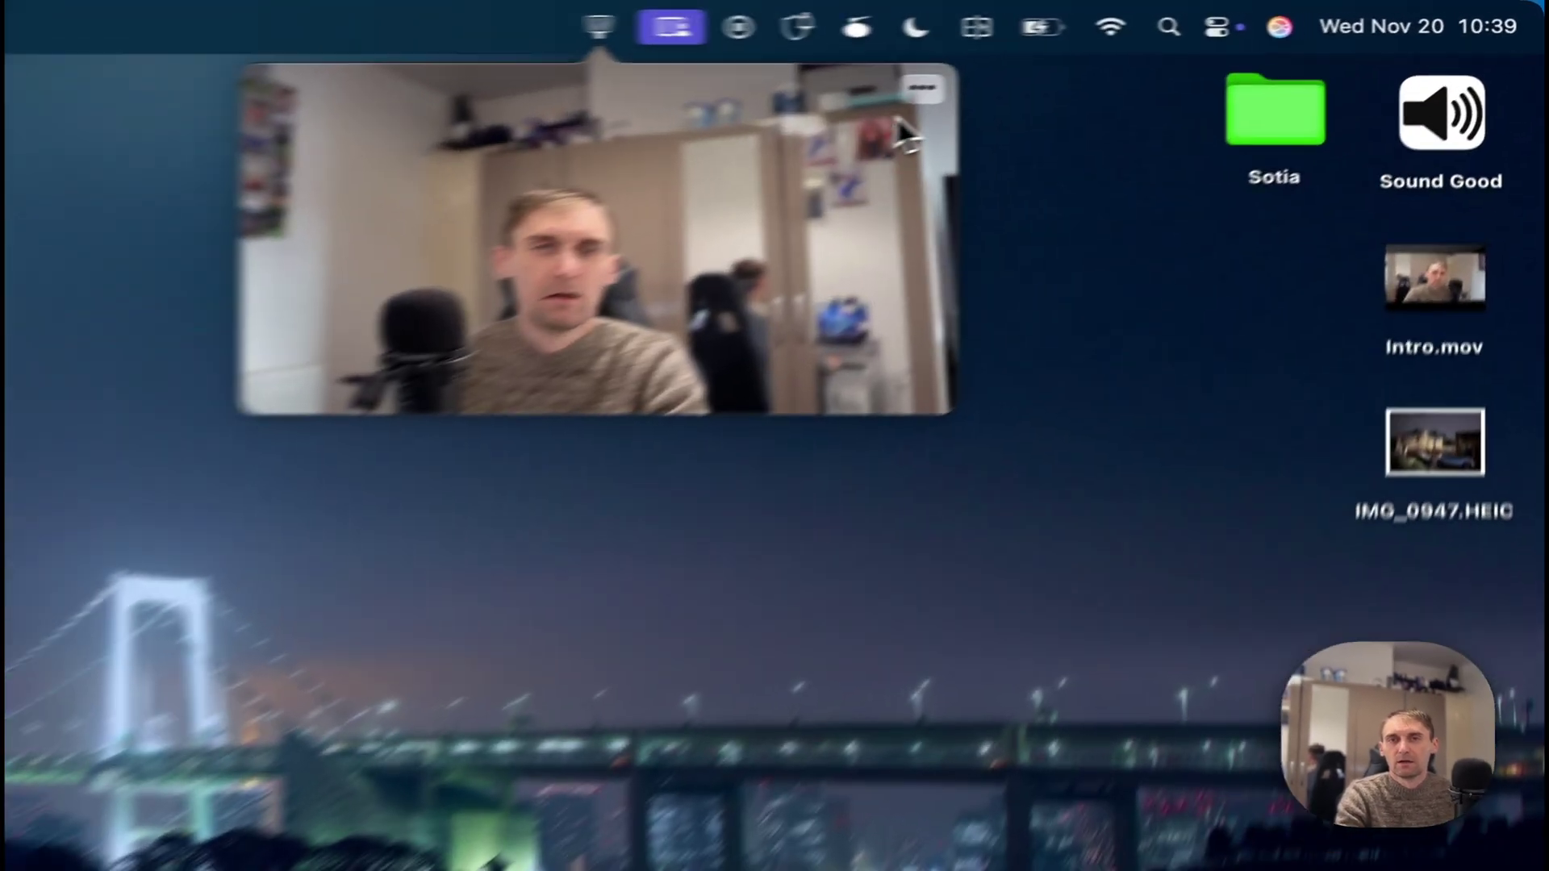
left_click(1167, 54)
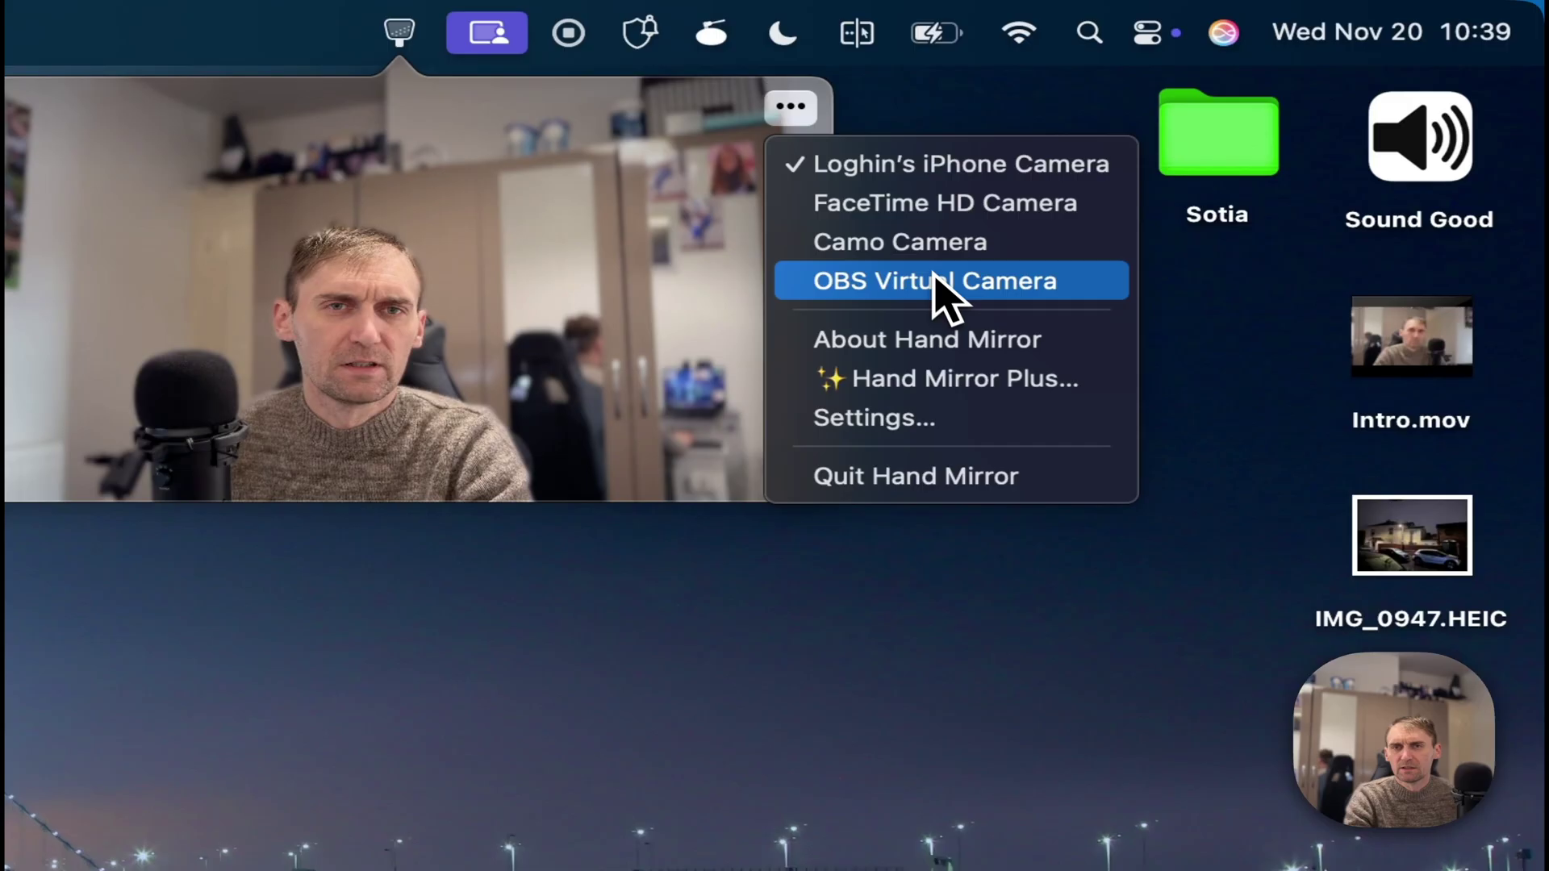
left_click(944, 278)
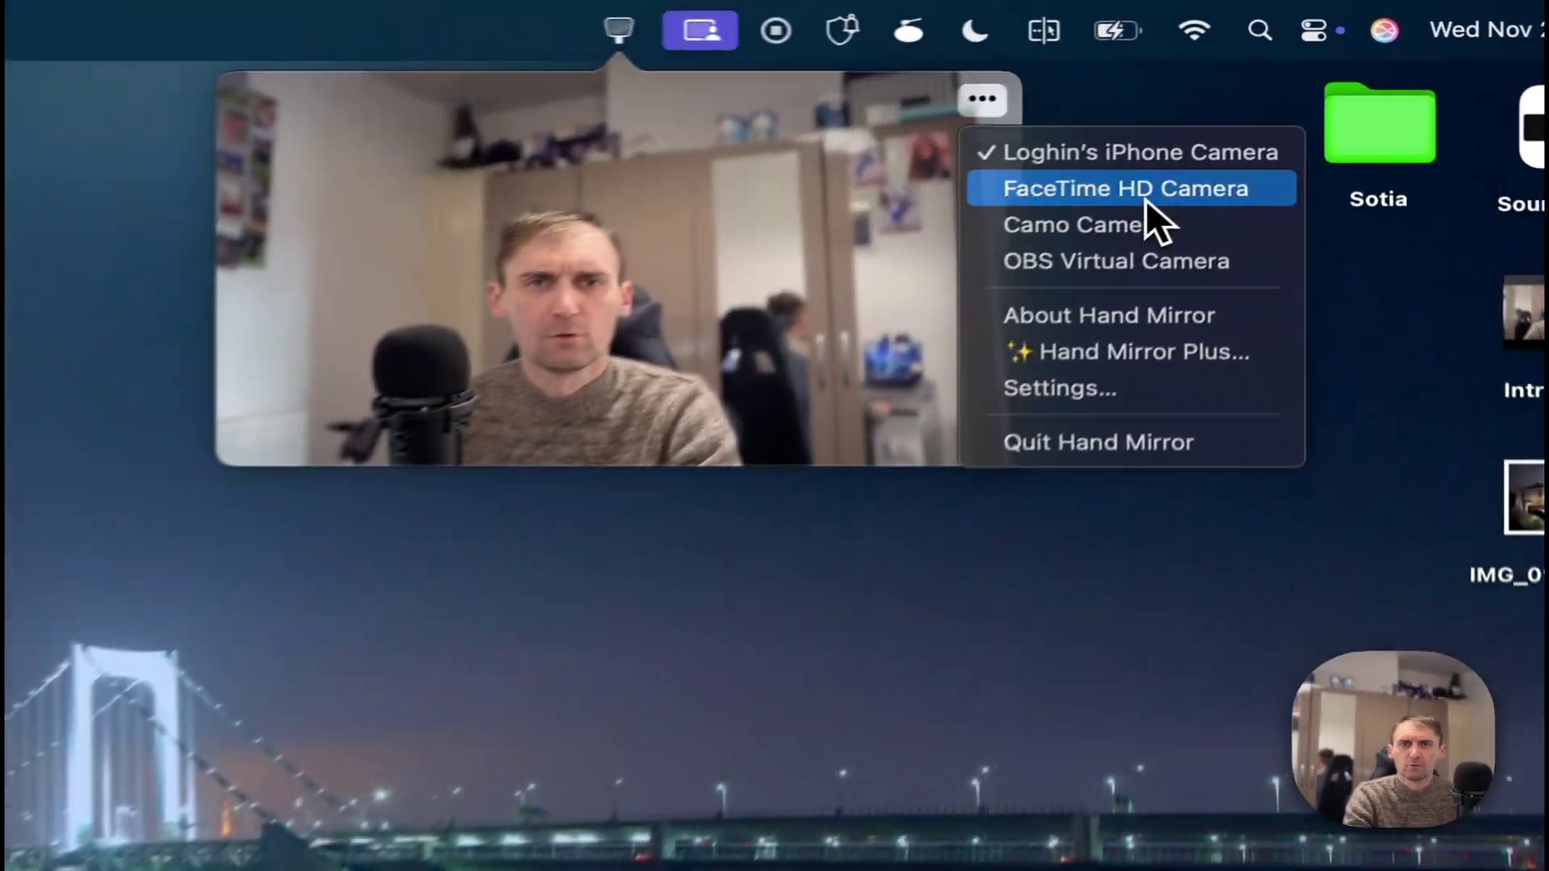
left_click(1246, 103)
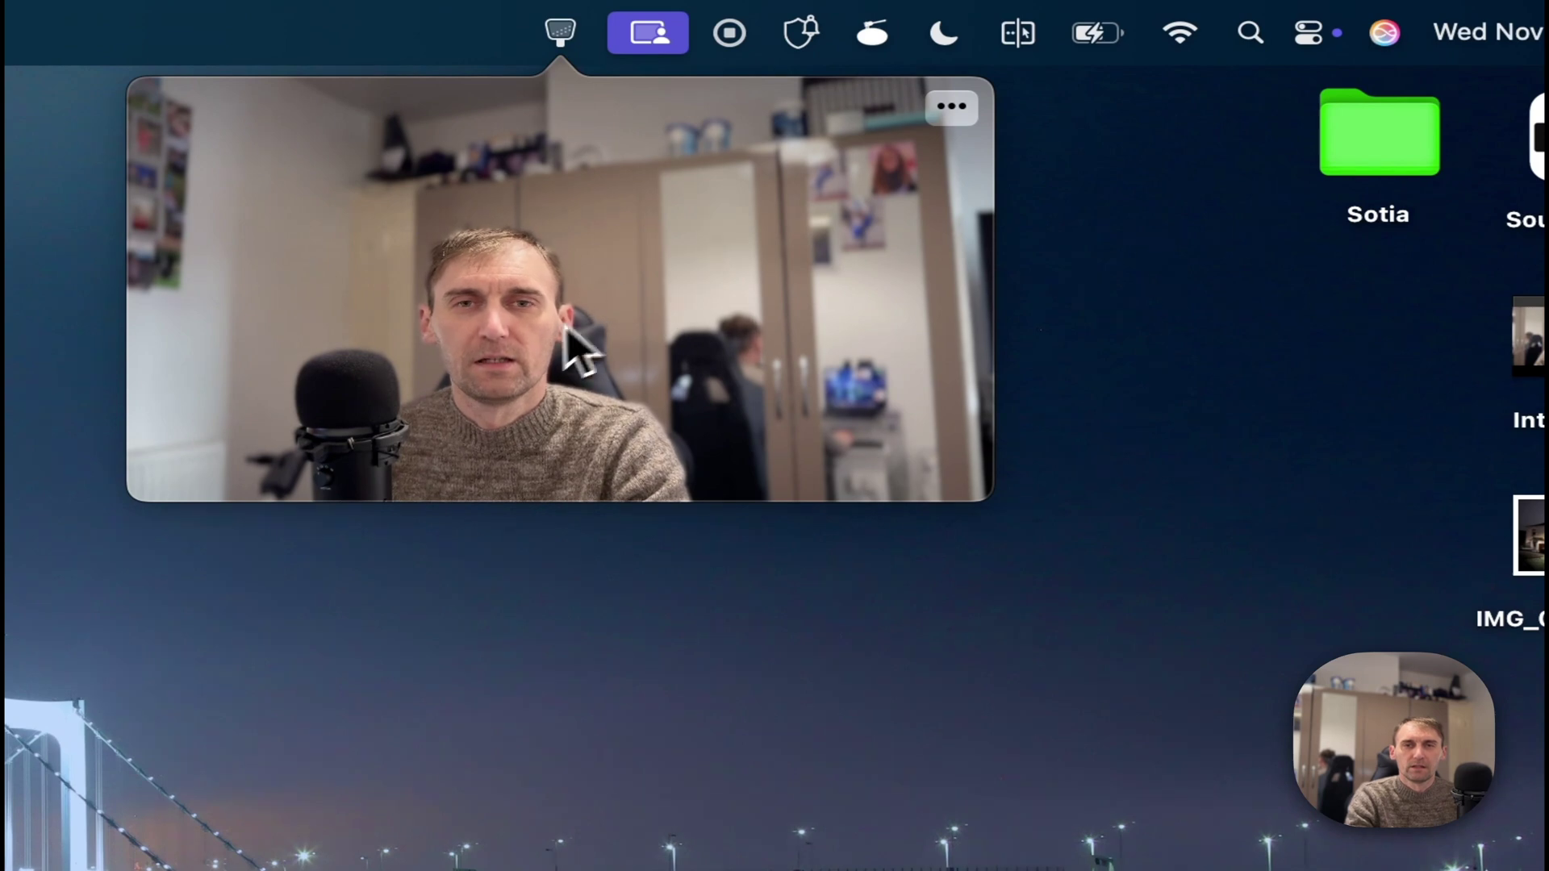
- Reopen the Hand Mirror preview and switch its source to FaceTime HD Camera
left_click(559, 32)
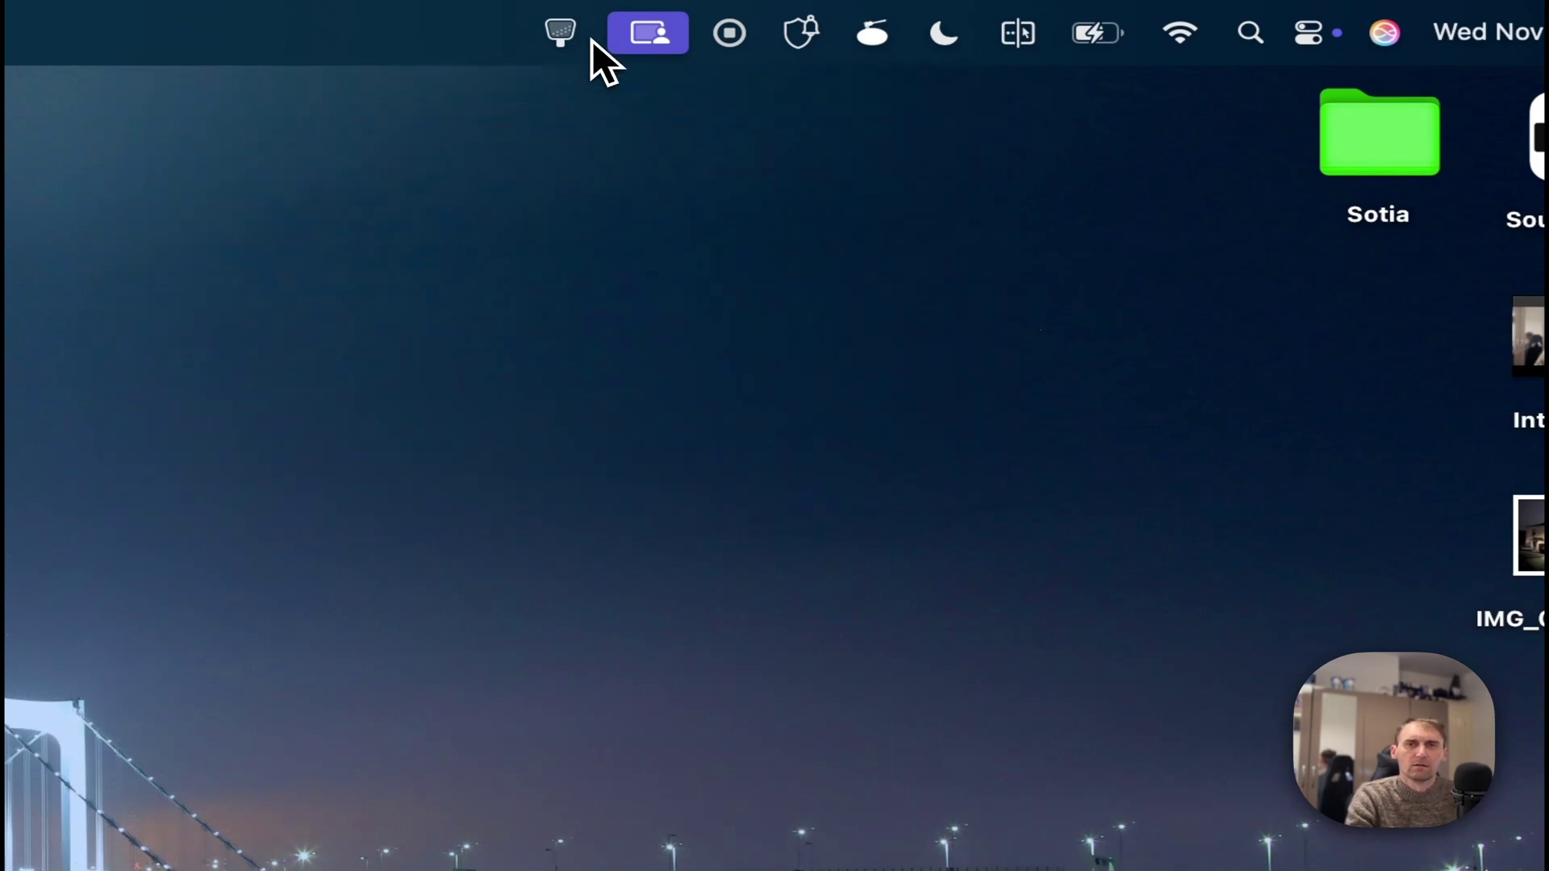
left_click(556, 34)
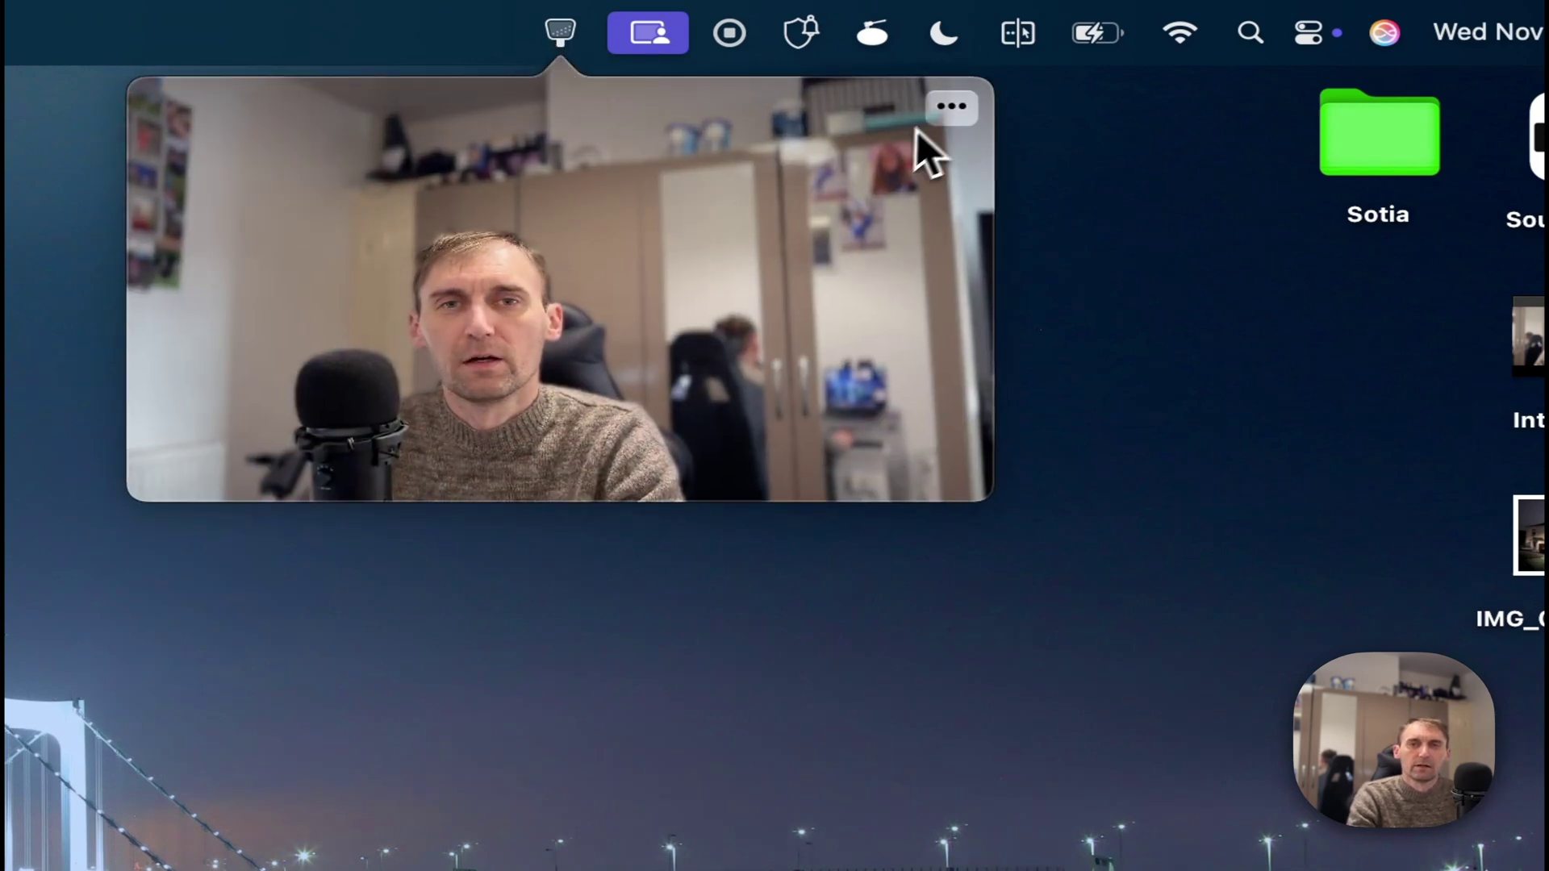
left_click(949, 117)
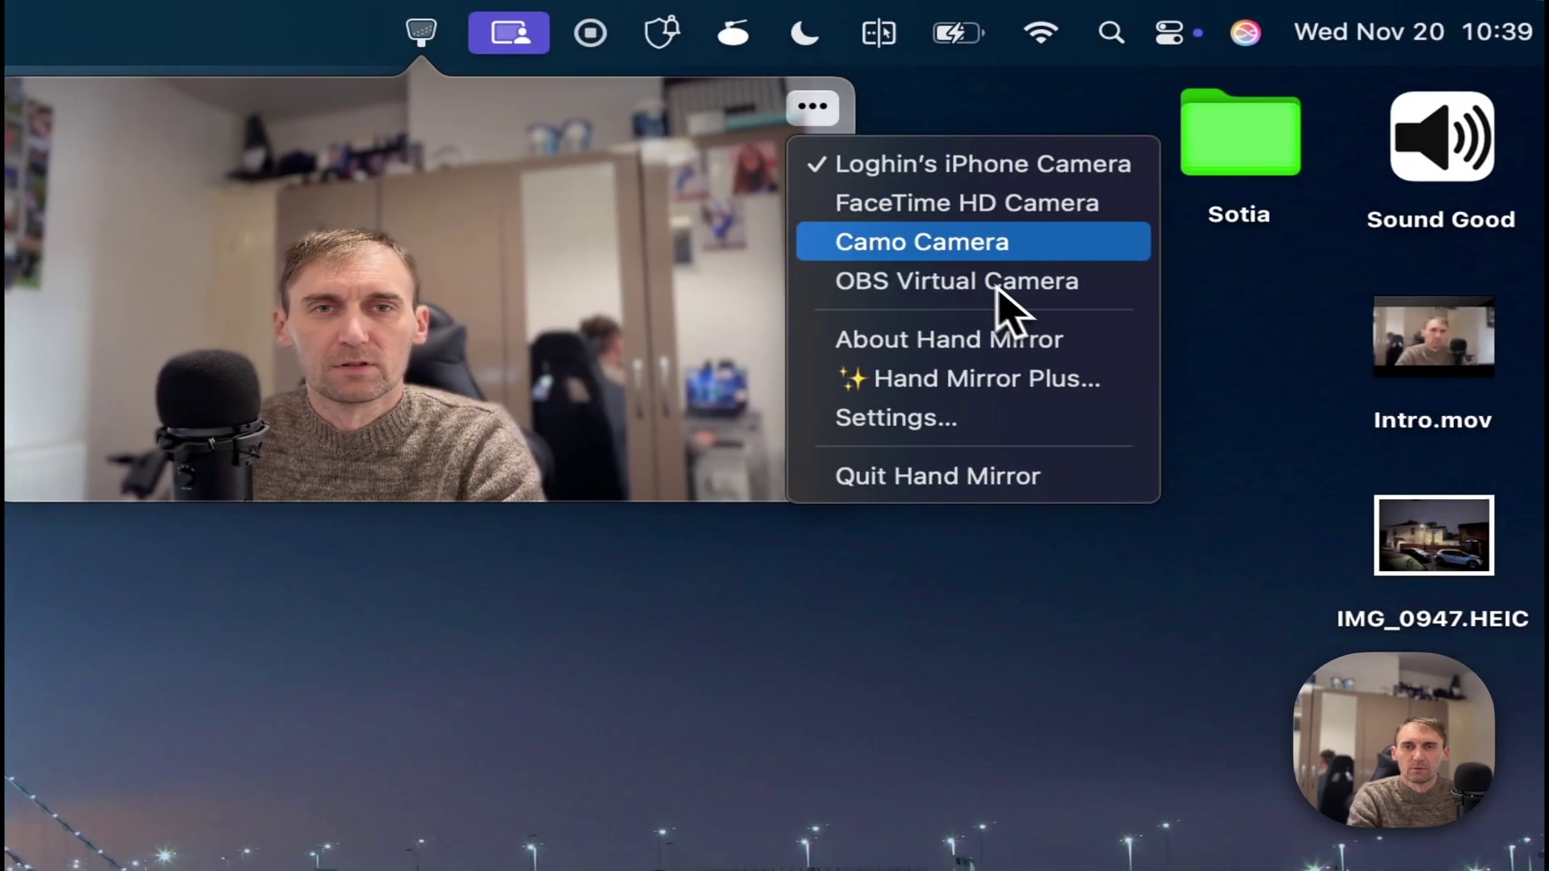
left_click(943, 210)
left_click(808, 106)
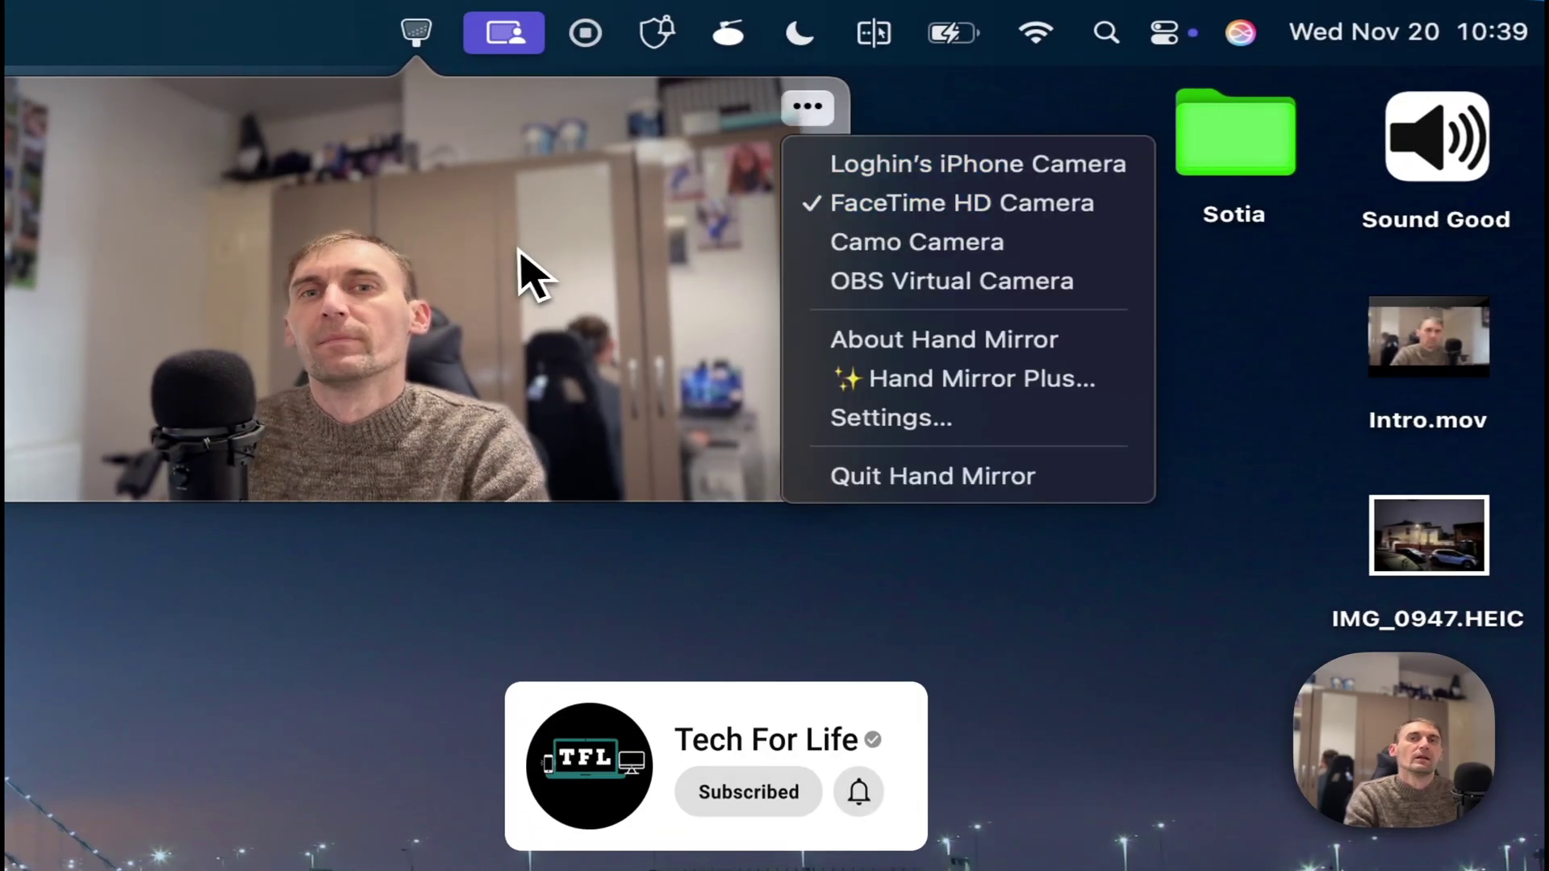
left_click(632, 266)
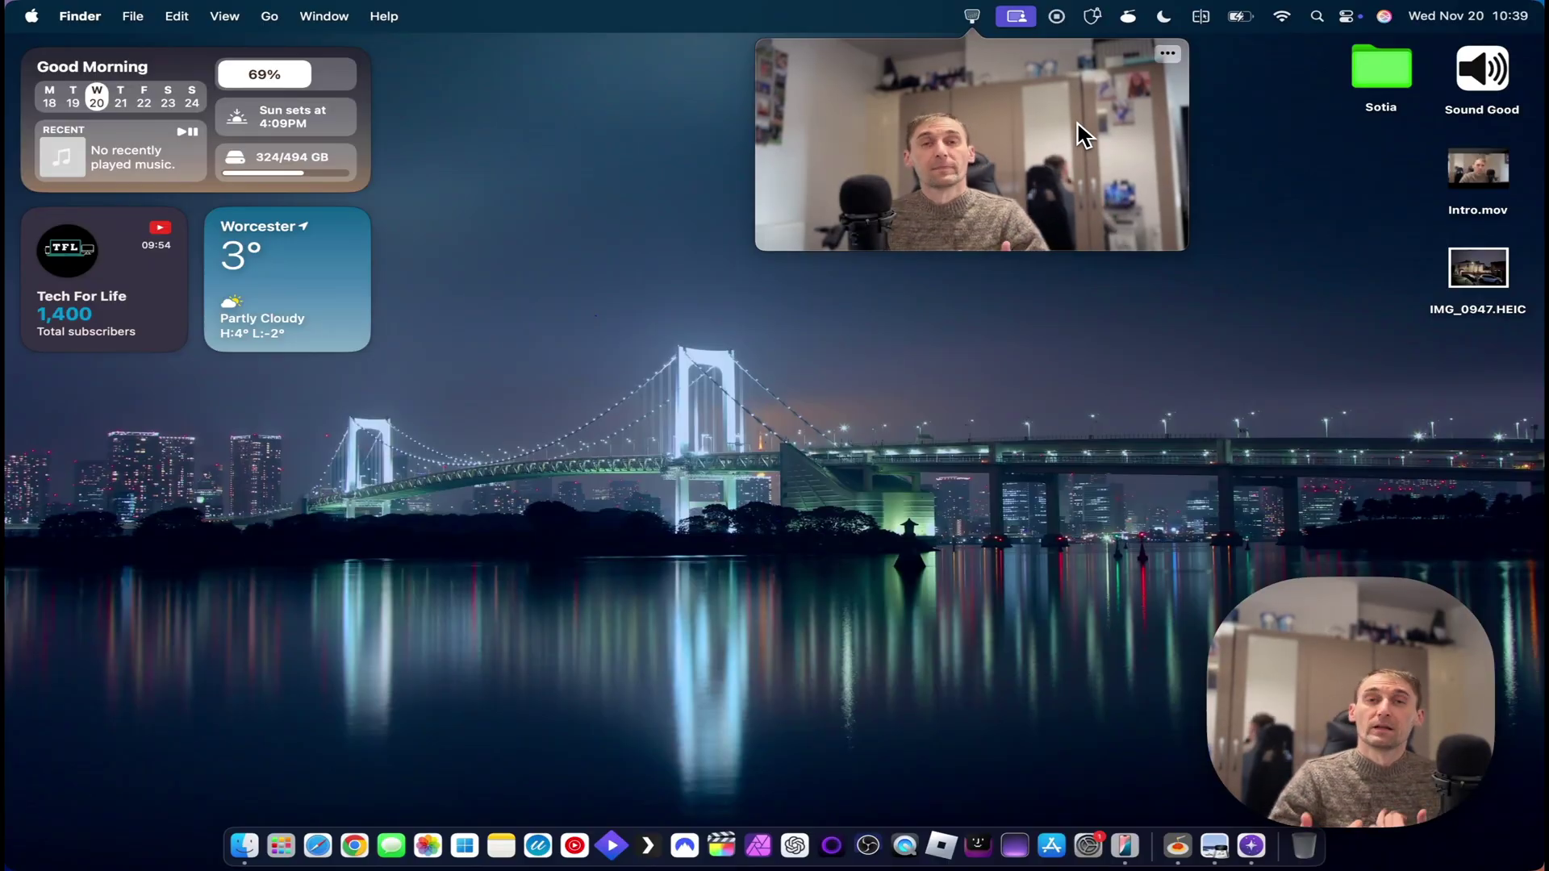
- Close the camera preview and quit Hand Mirror
left_click(972, 16)
right_click(972, 16)
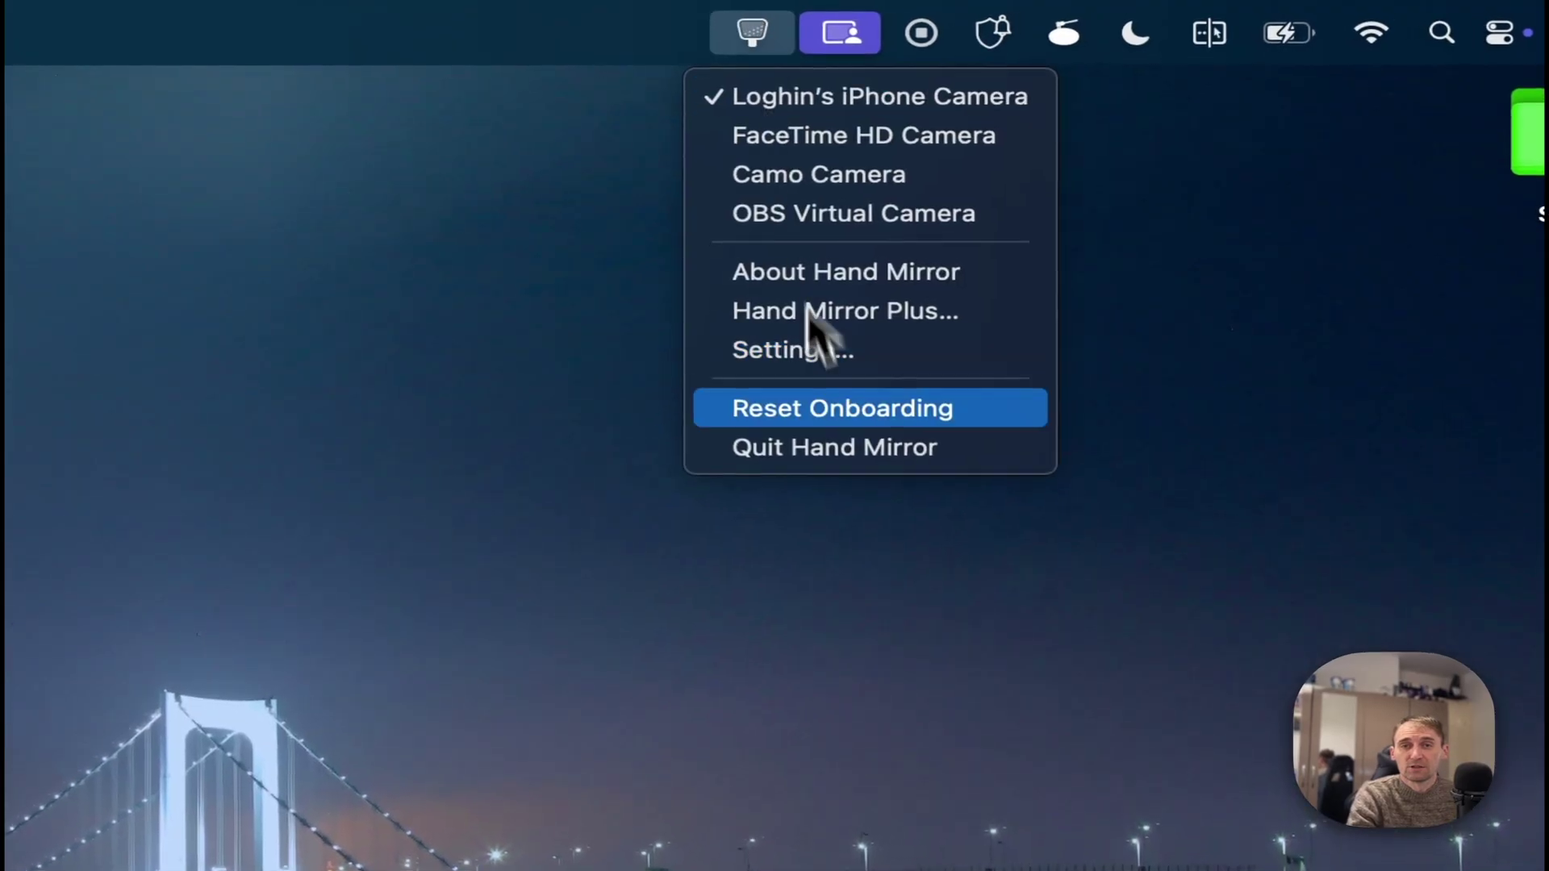
left_click(815, 448)
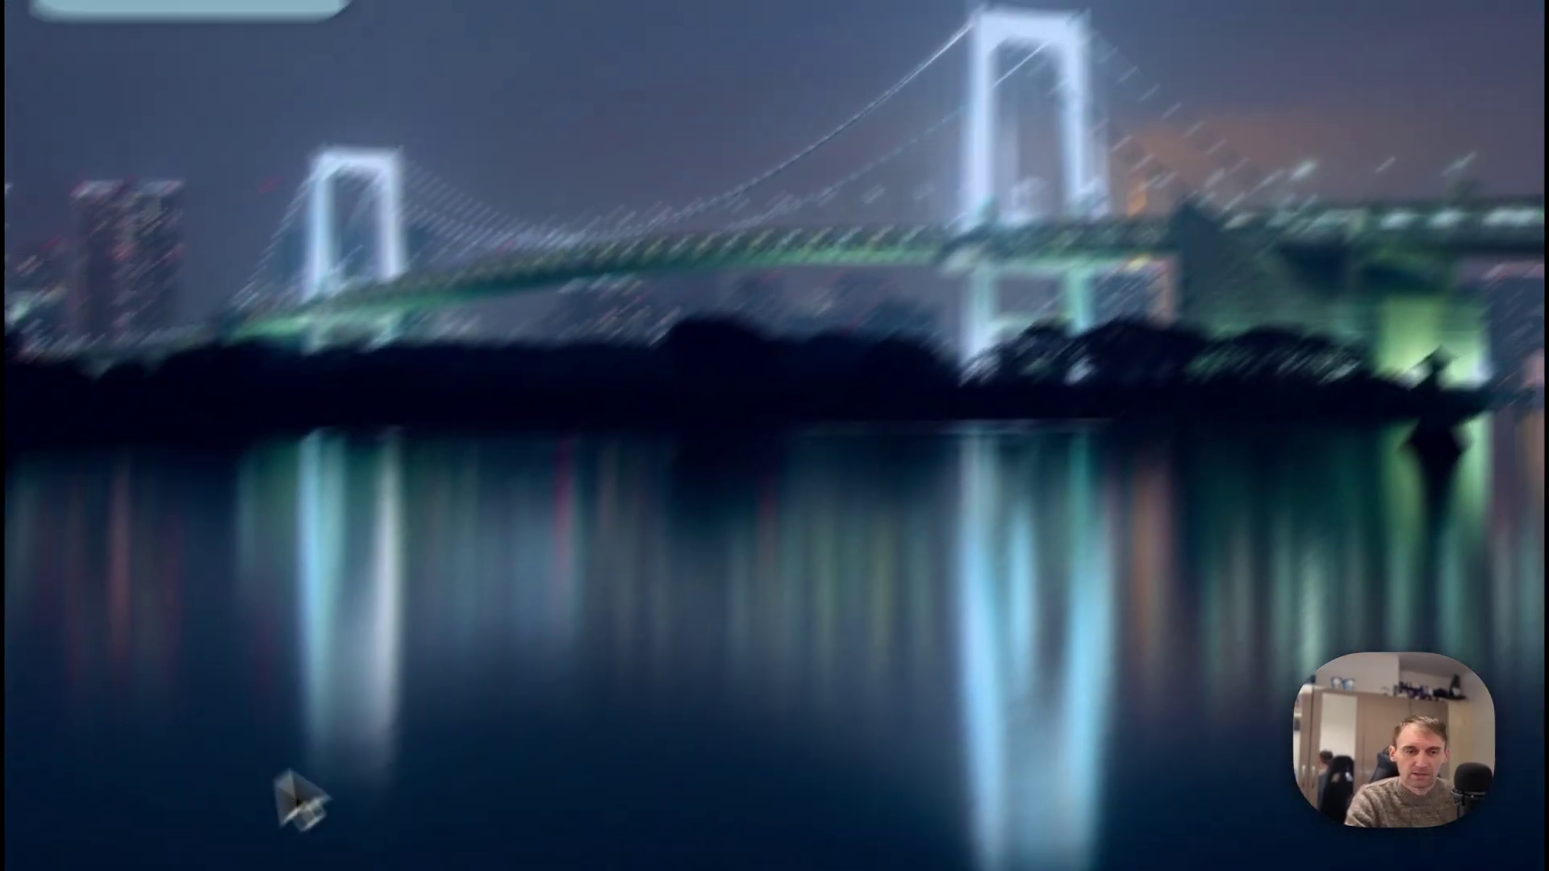
- Launch Clyde from the MacOS APPS folder and try its Toggle Clyde command
left_click(229, 830)
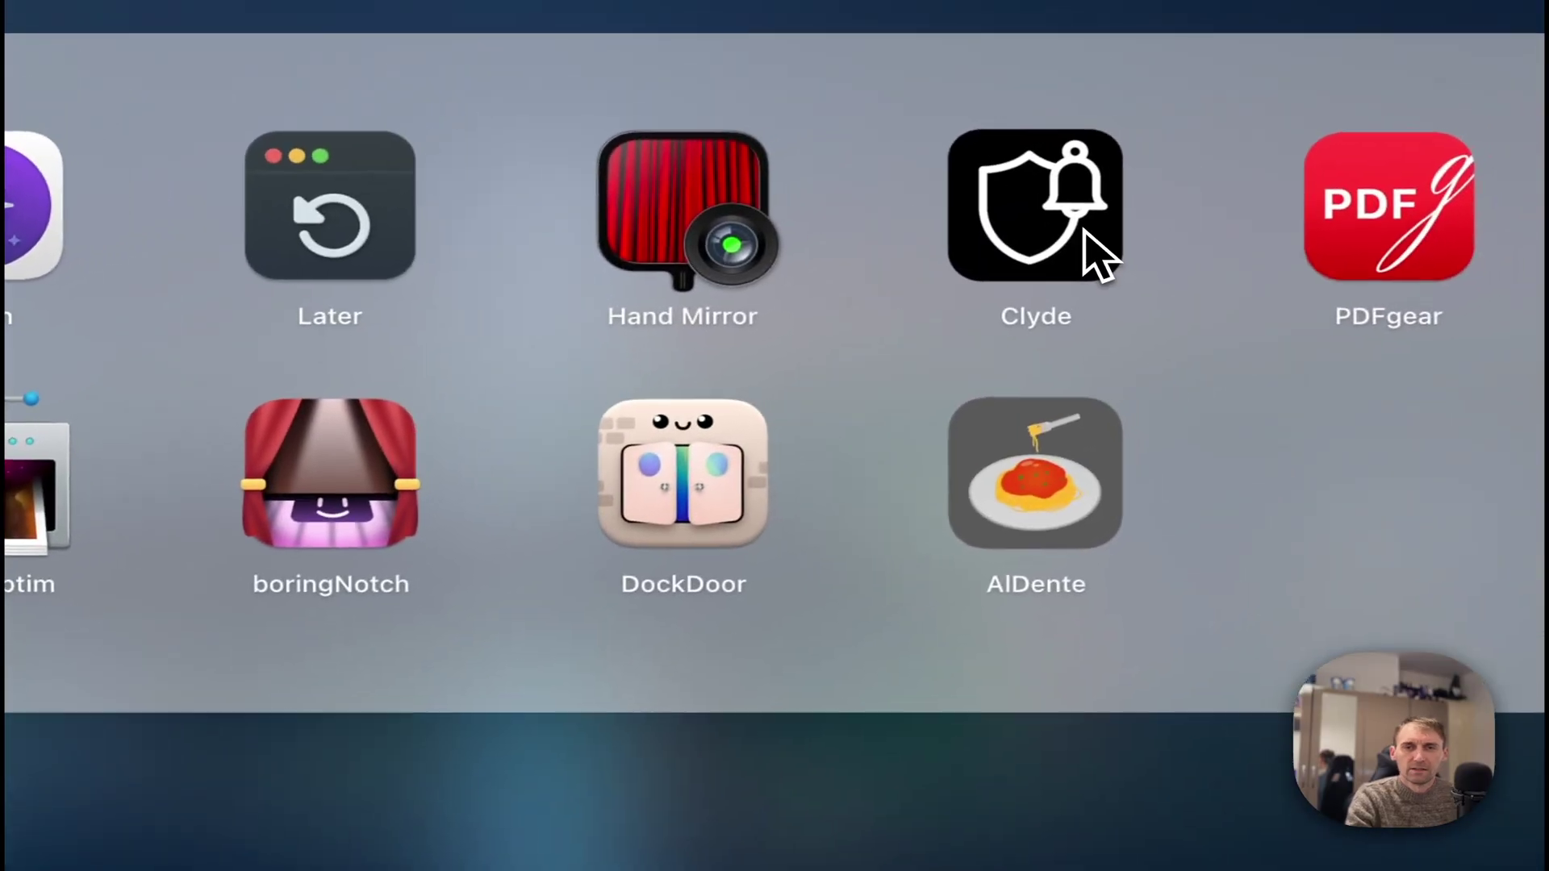
left_click(1089, 248)
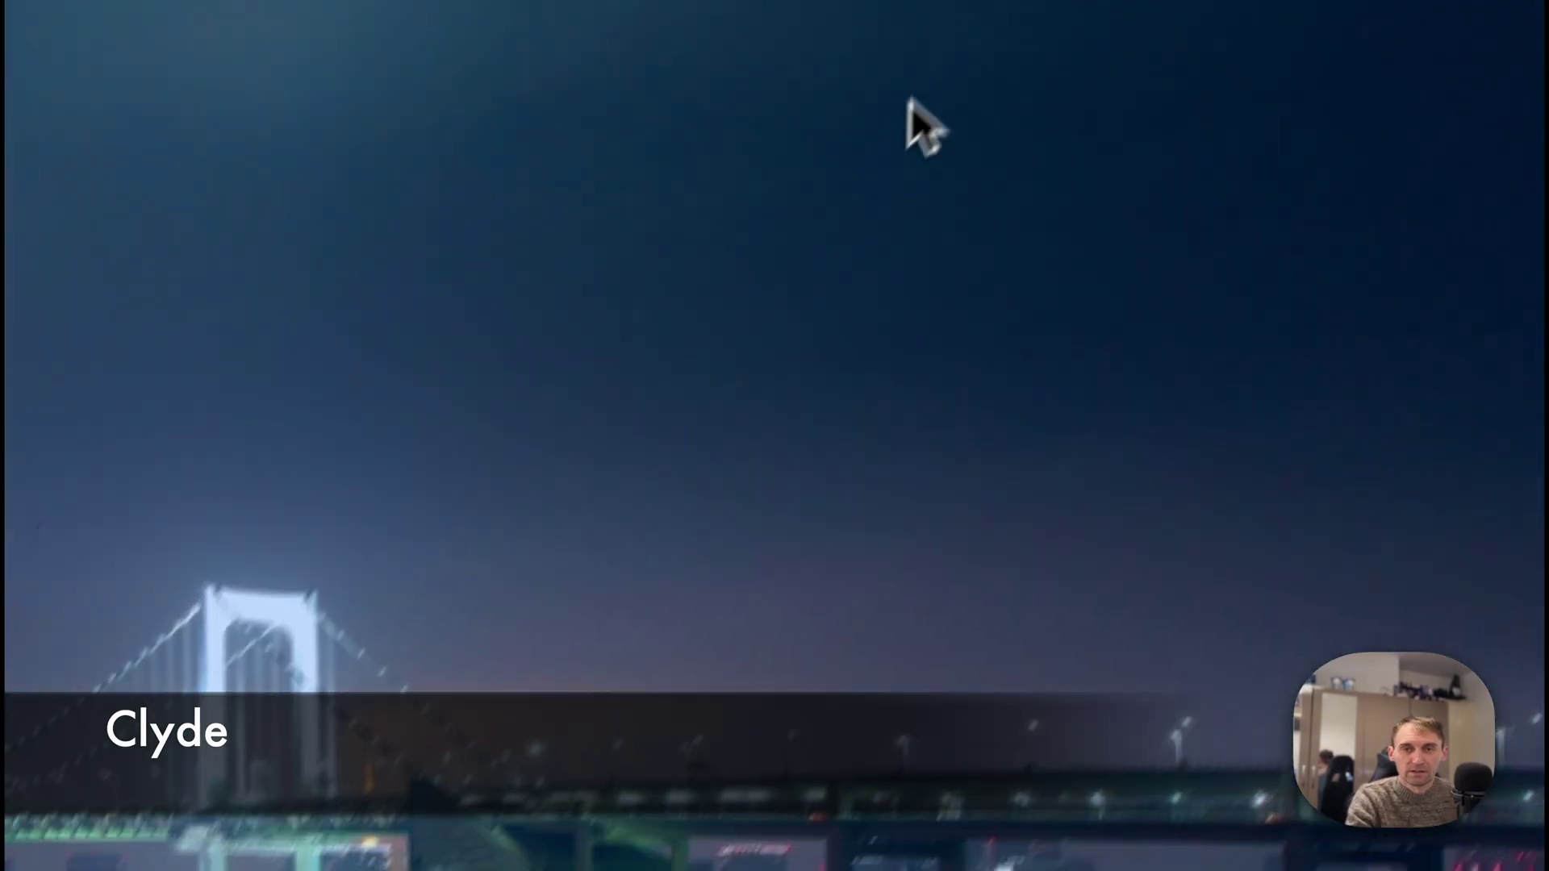
left_click(968, 32)
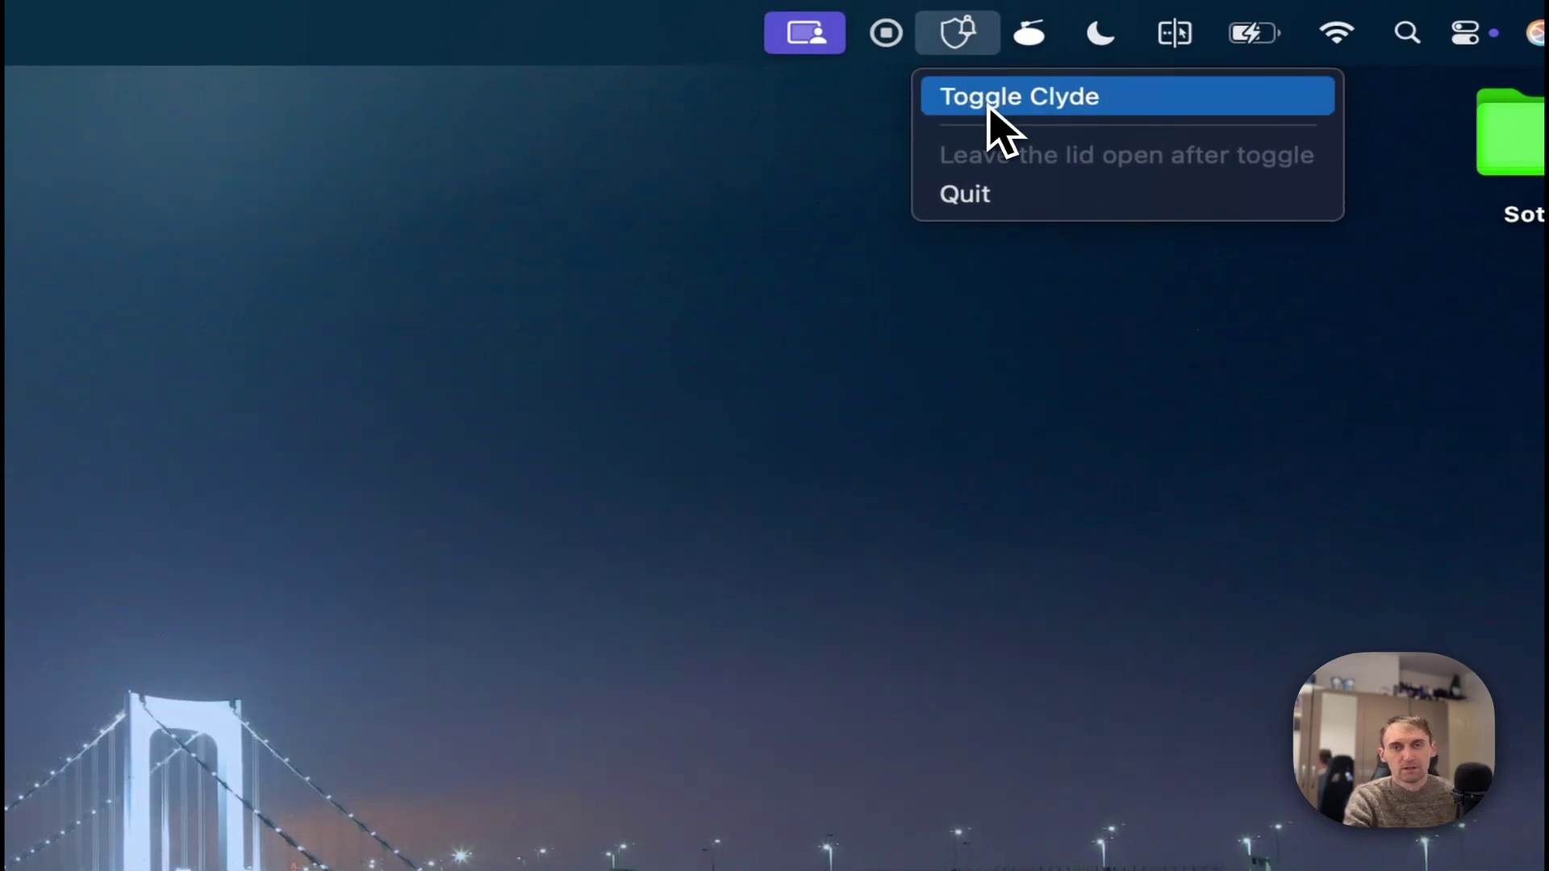
left_click(990, 106)
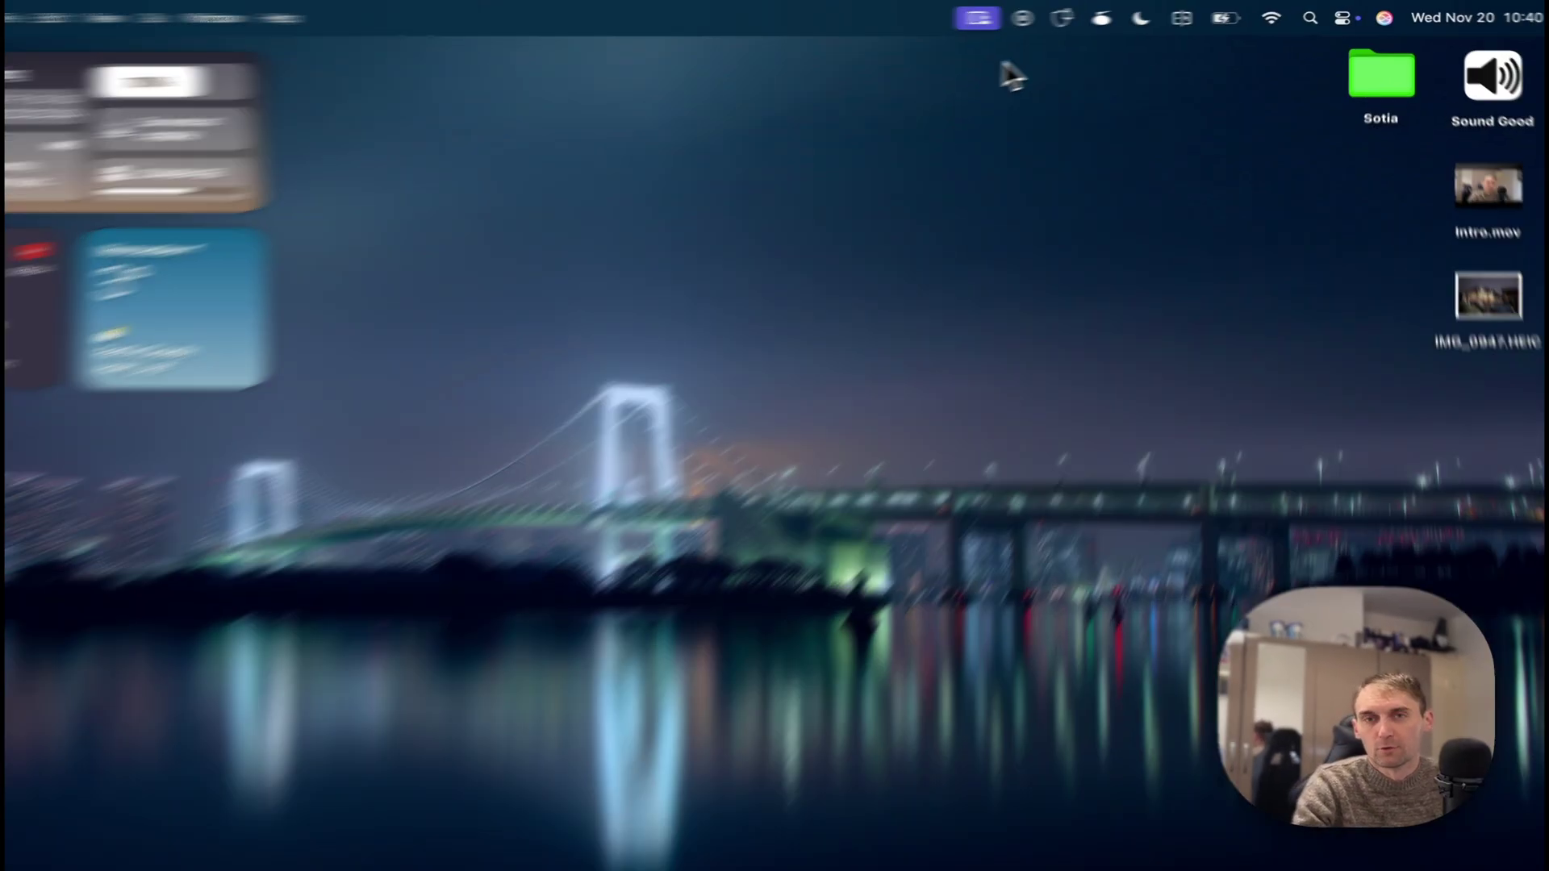
- Quit Clyde and launch PDFgear from the MacOS APPS folder
left_click(1091, 16)
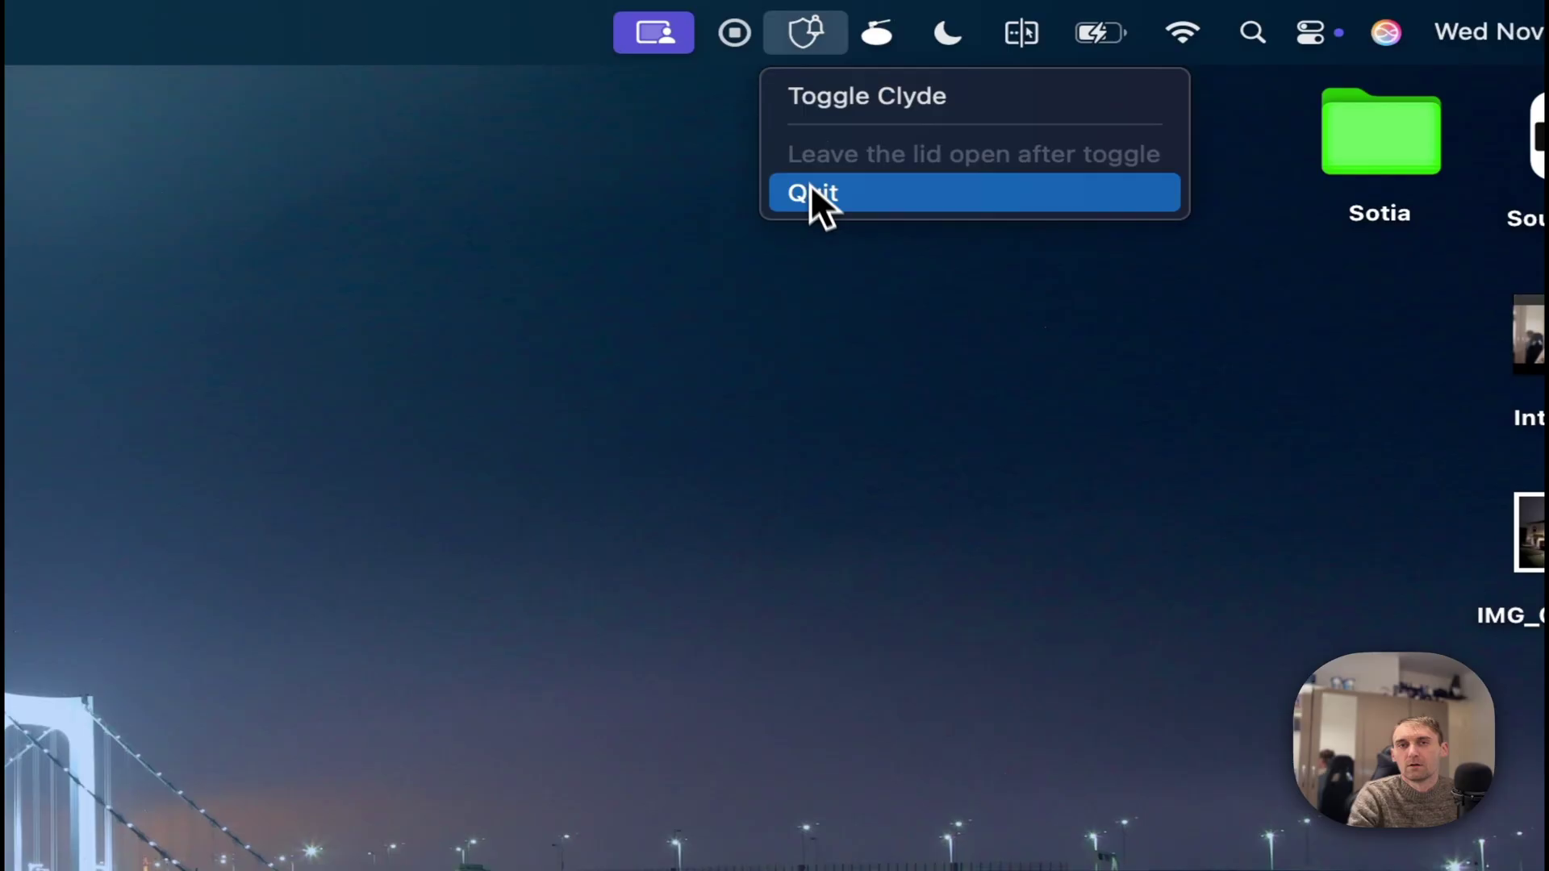
left_click(1096, 97)
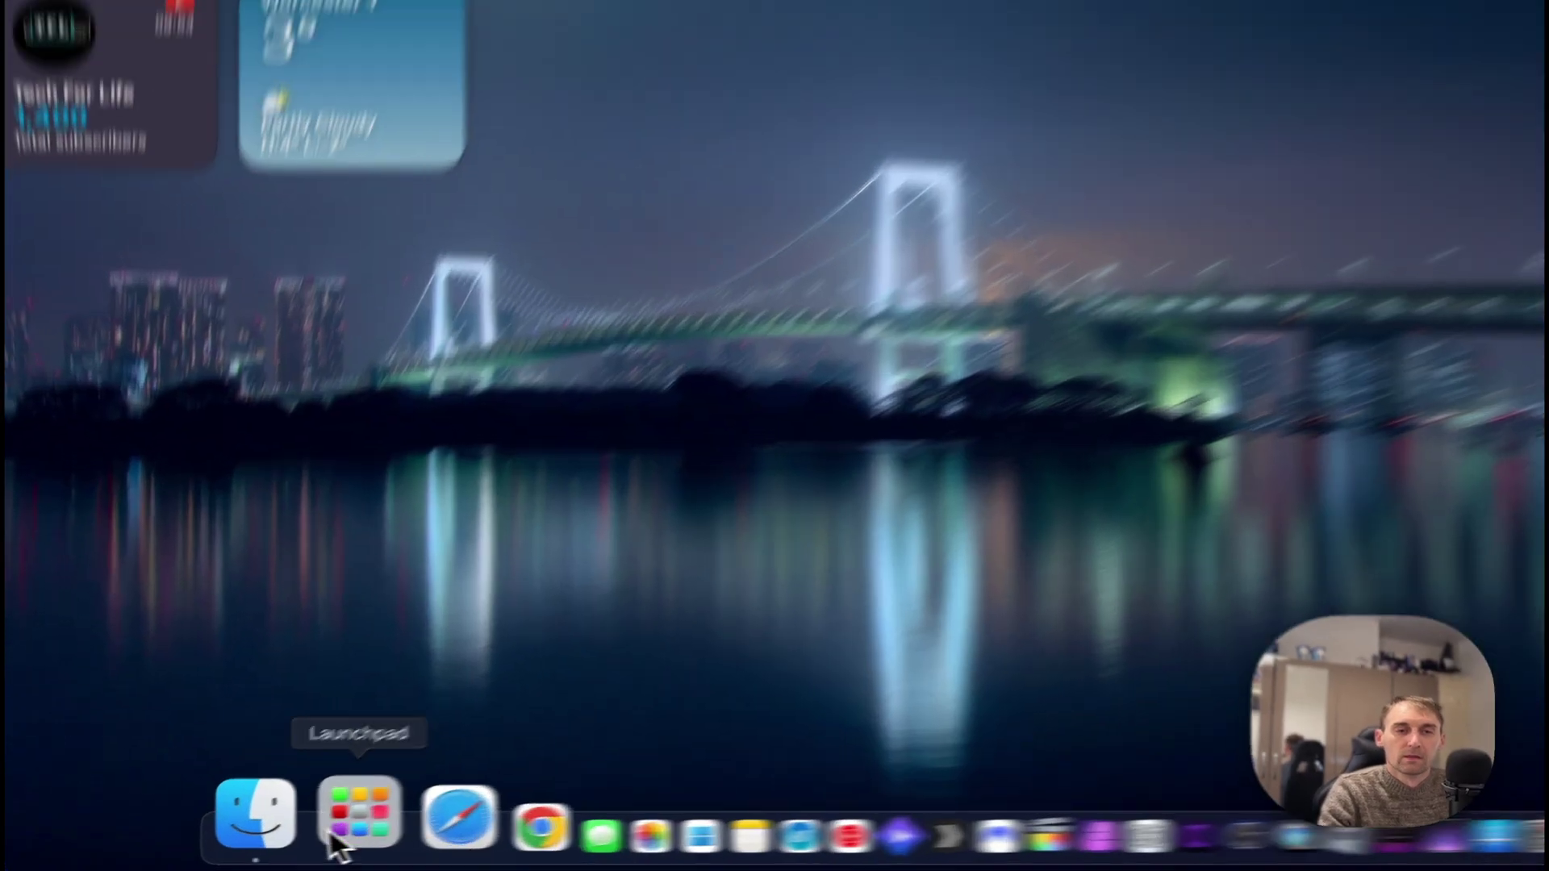
left_click(281, 845)
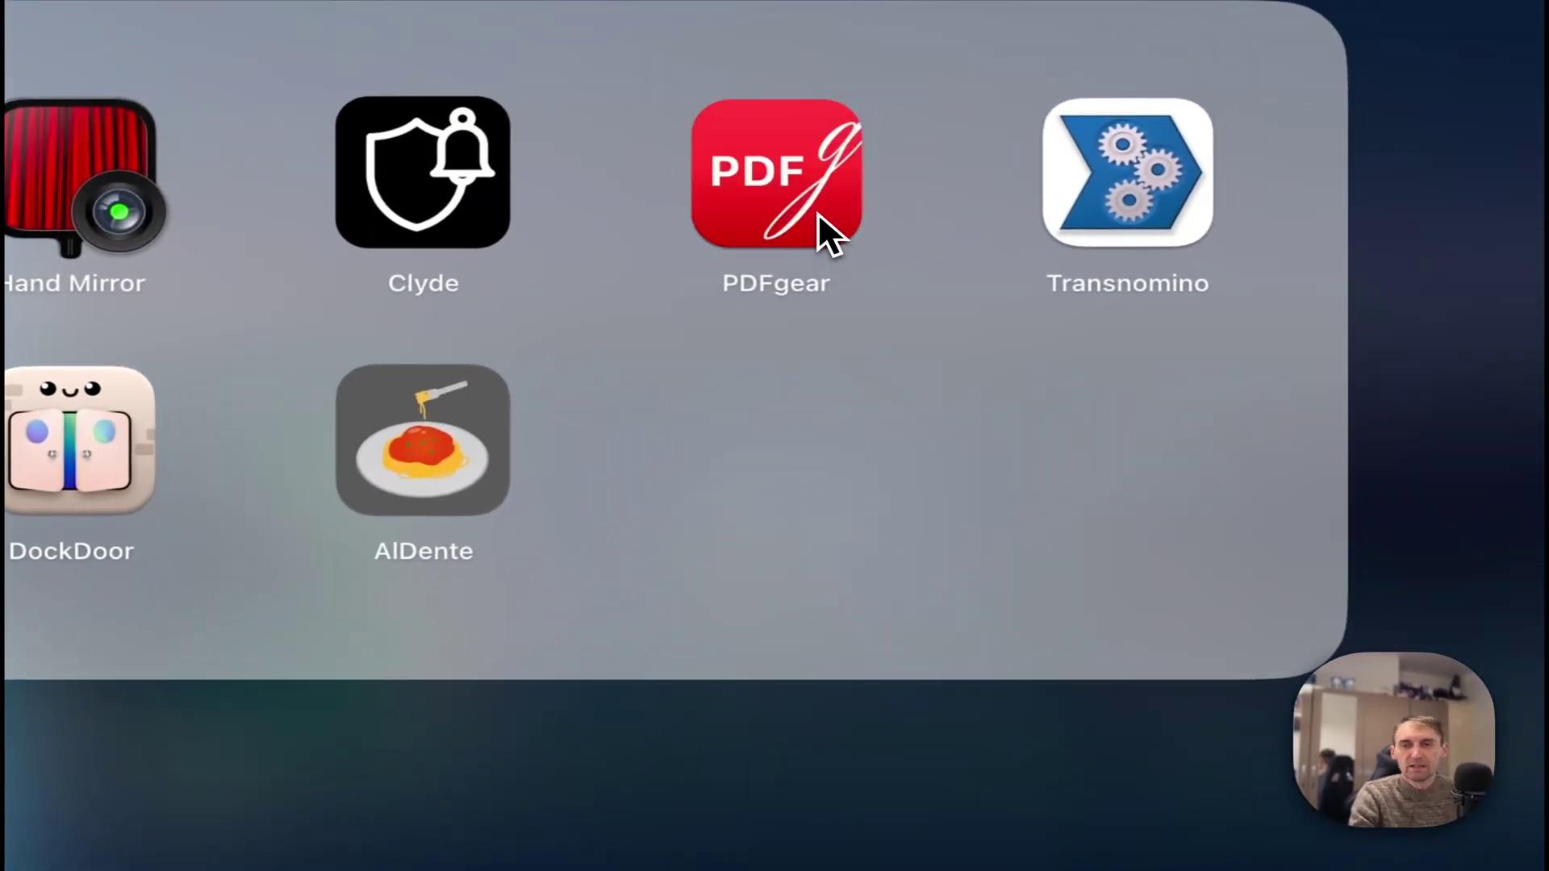
left_click(818, 214)
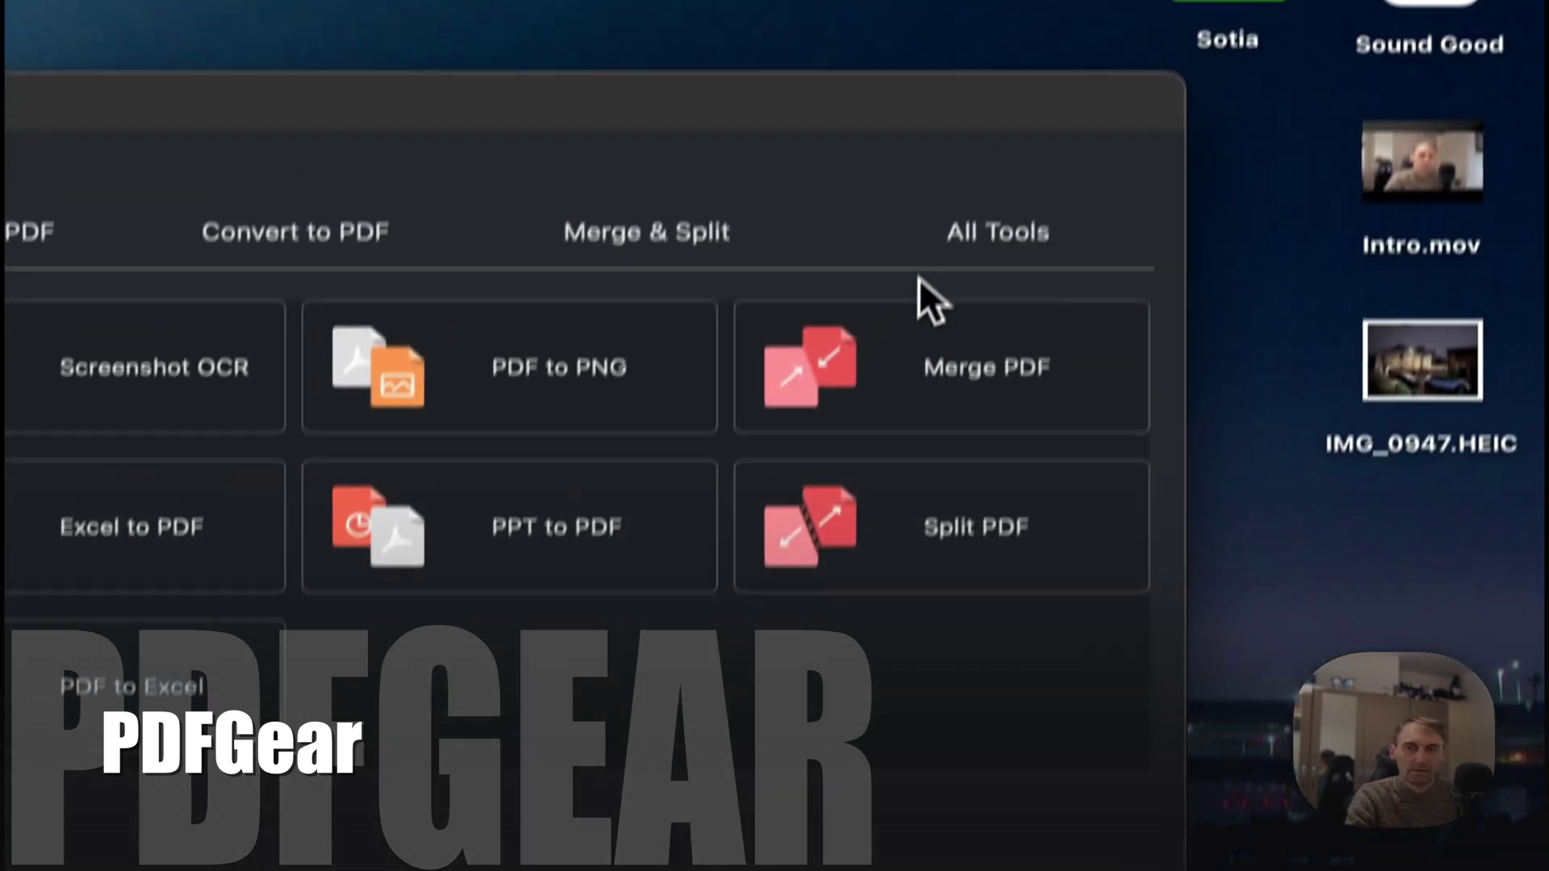
- Examine PDFgear's full tool list and its Convert from PDF tools, and close the PDFgear window
left_click(937, 308)
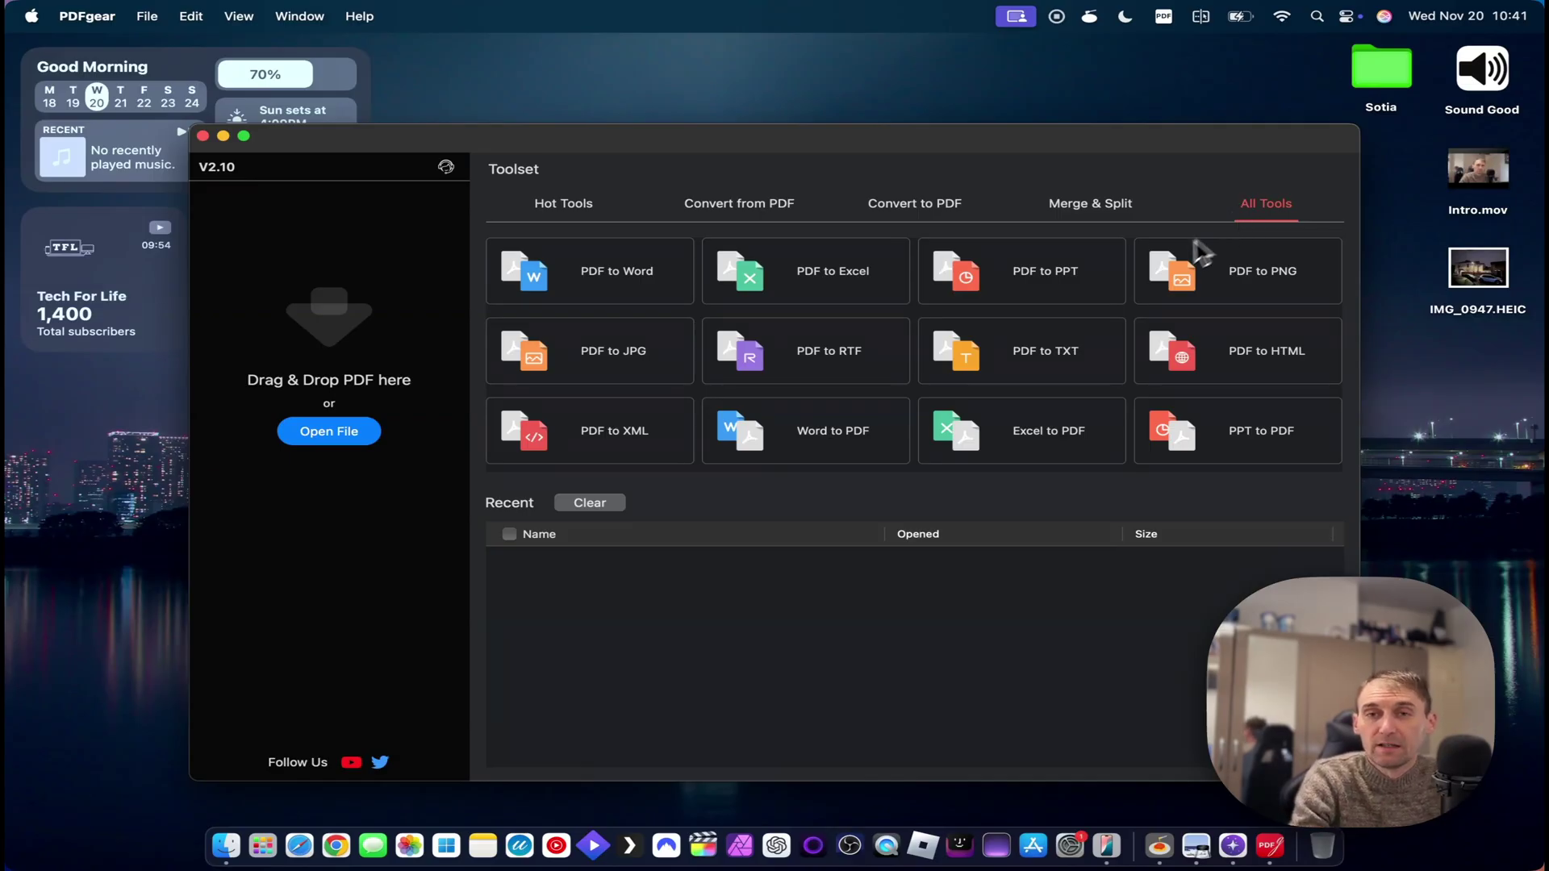
scroll(1152, 295, "down", 5)
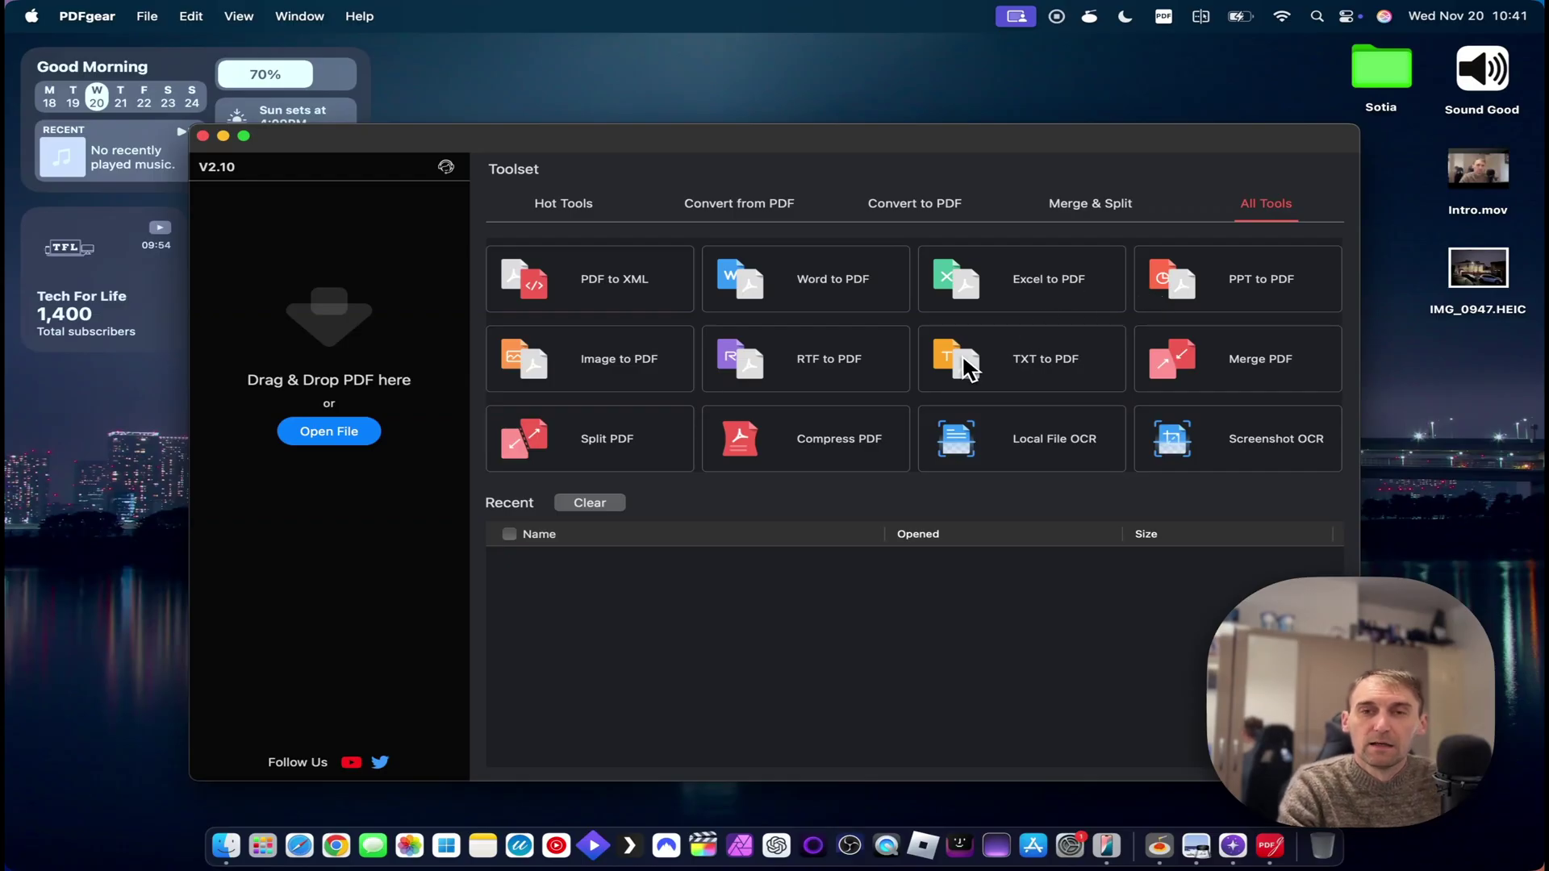
scroll(972, 371, "up", 2)
scroll(867, 359, "up", 2)
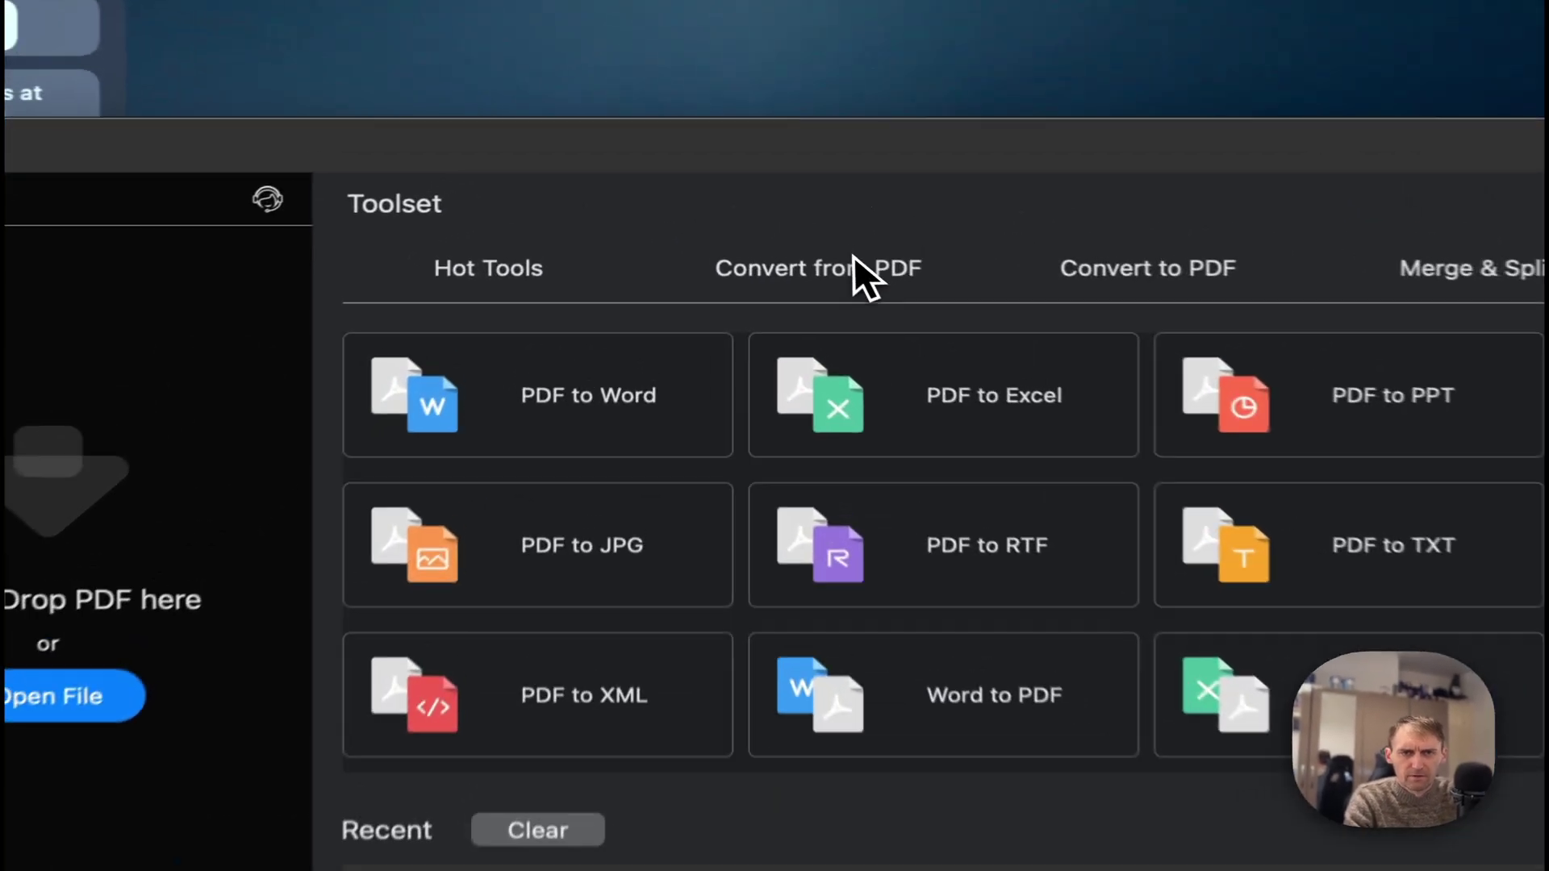
left_click(751, 206)
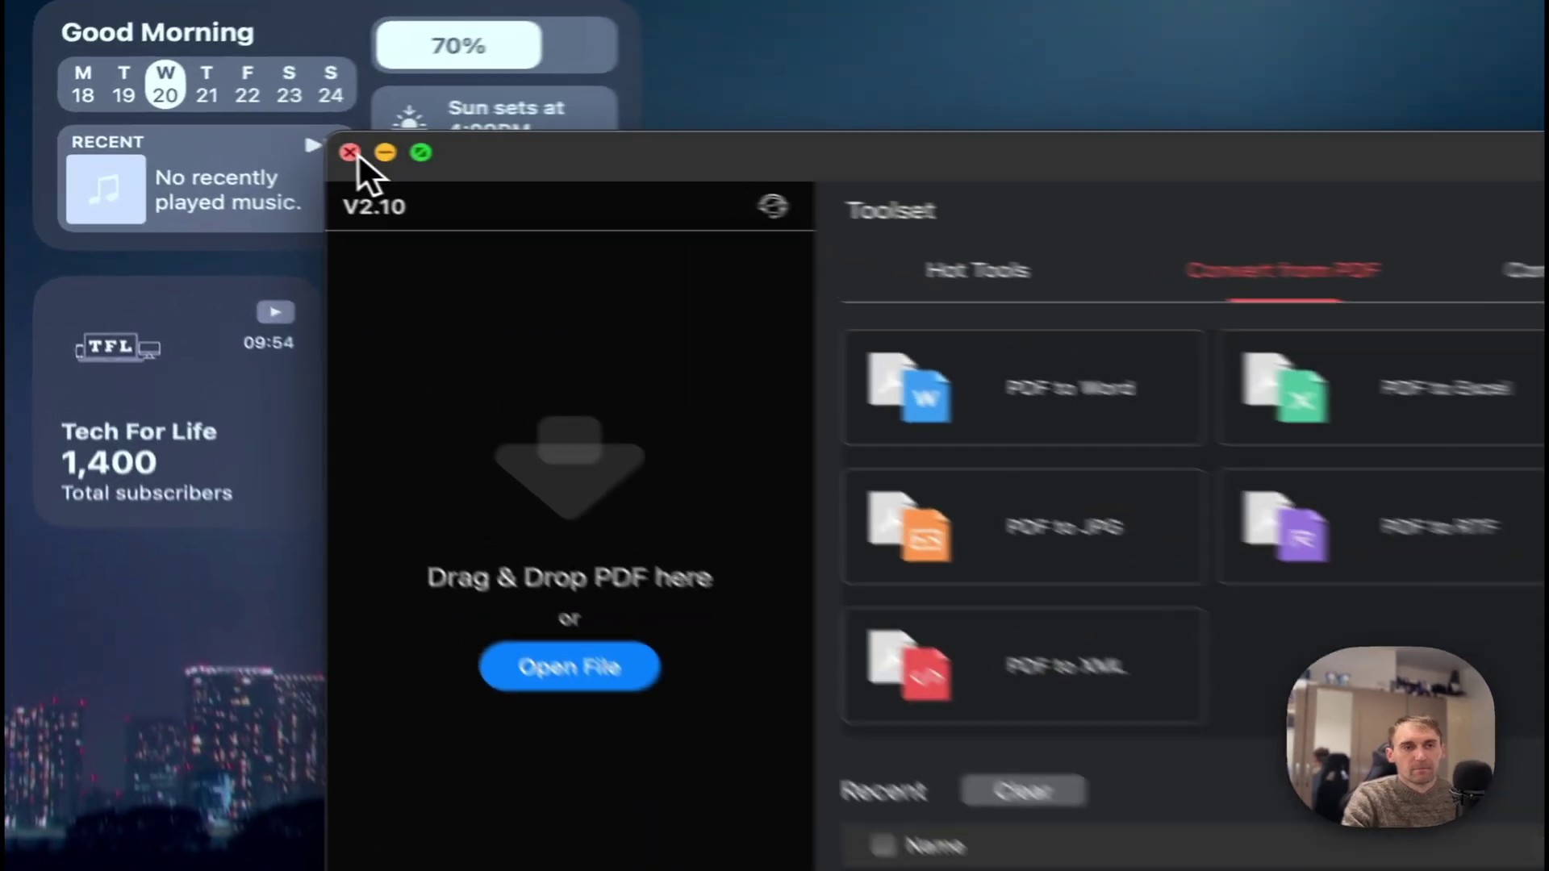
left_click(202, 136)
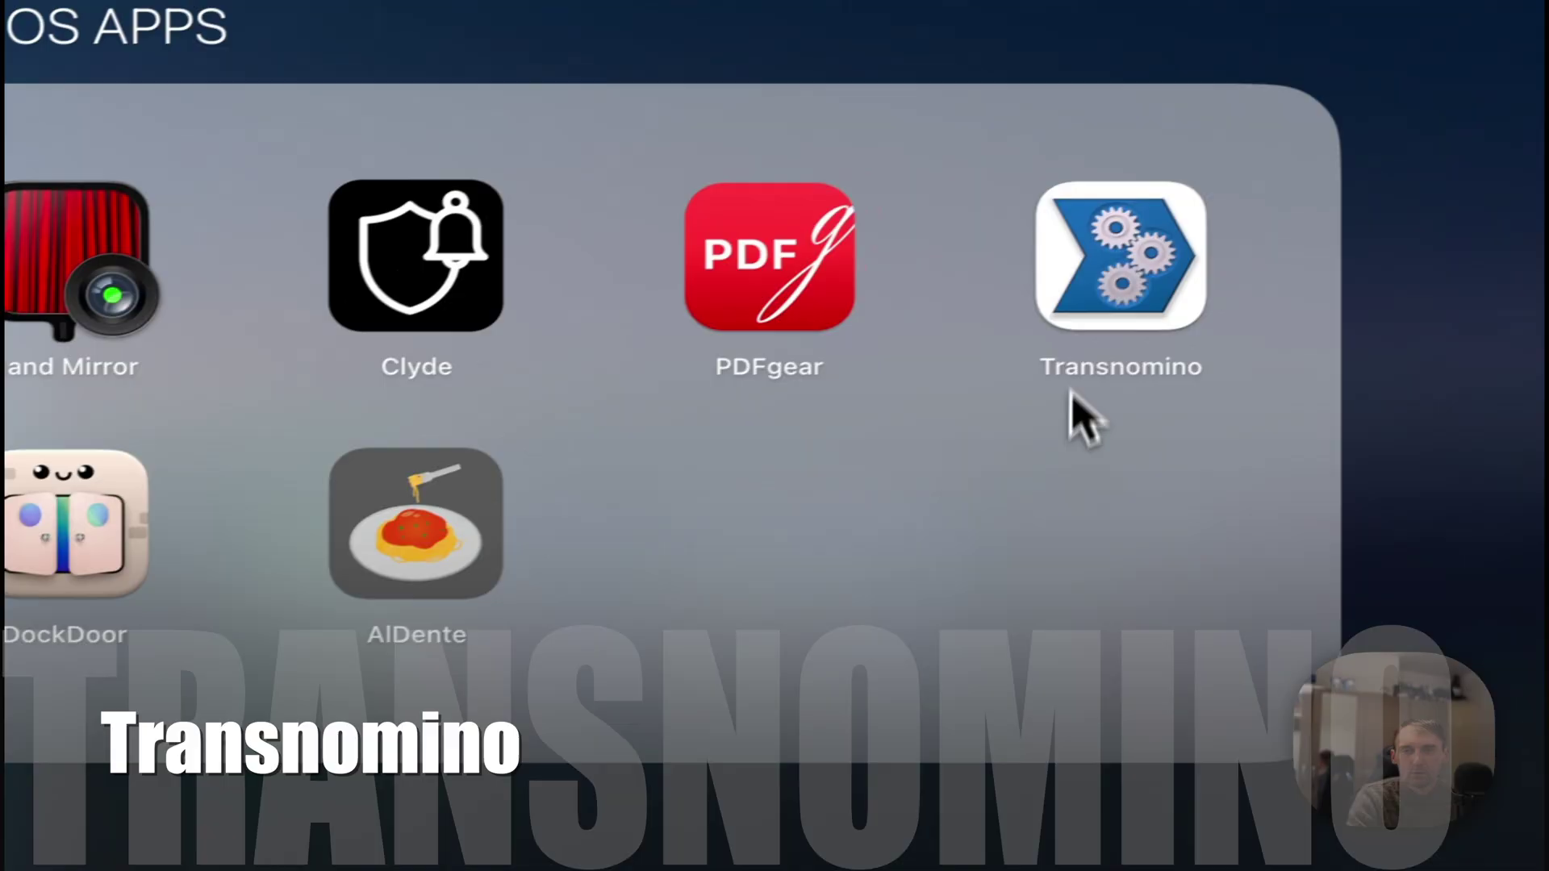
- Launch Transnomino from the MacOS APPS folder and set its rename action to Numbering
left_click(1081, 278)
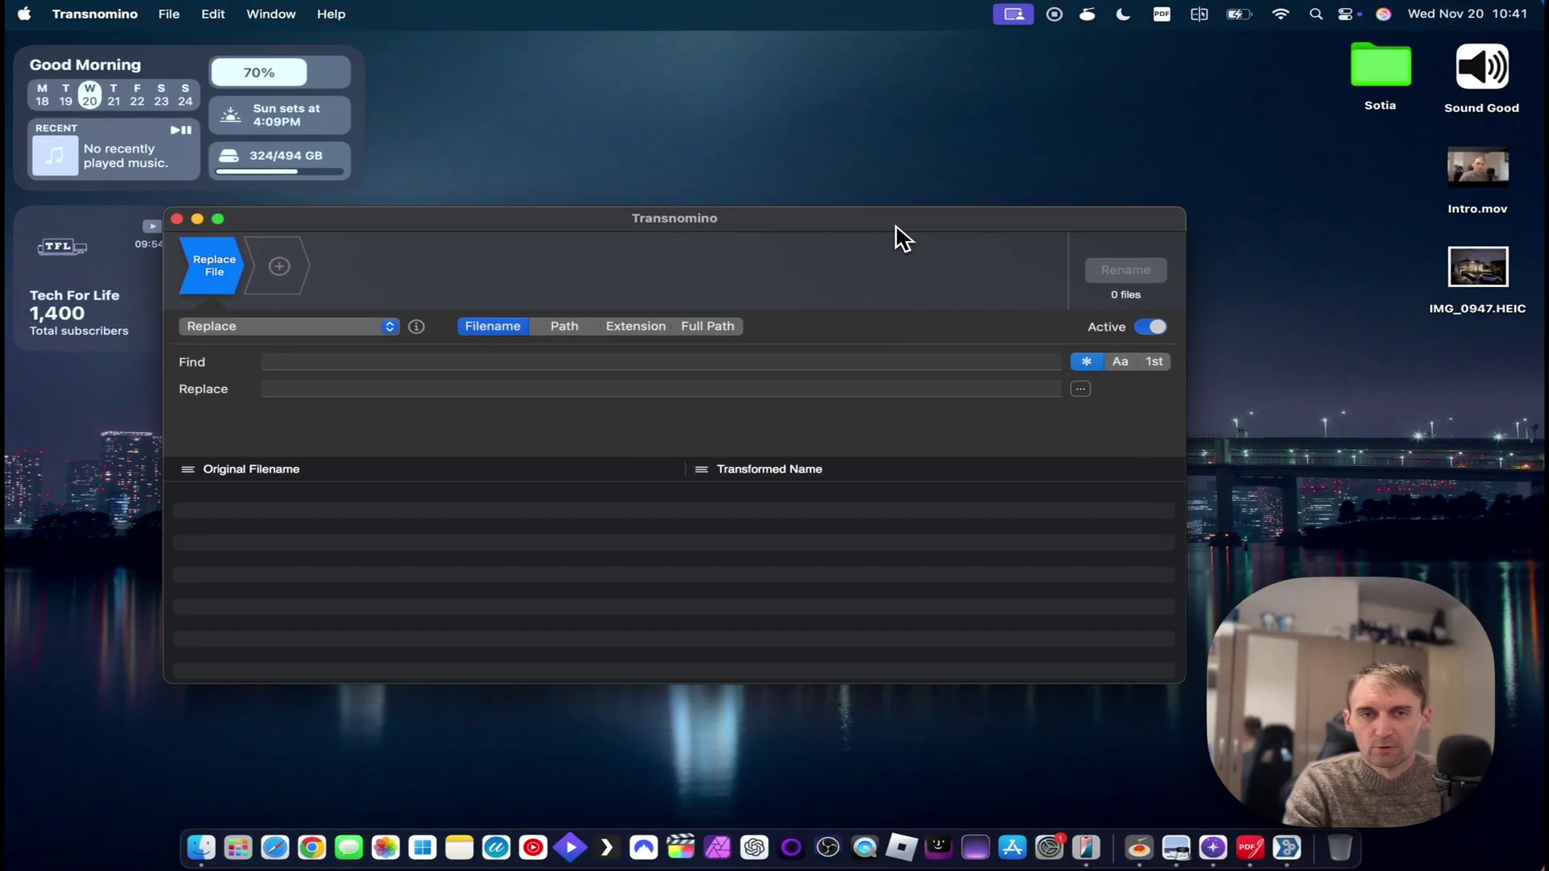
left_click_drag(895, 235, 956, 200)
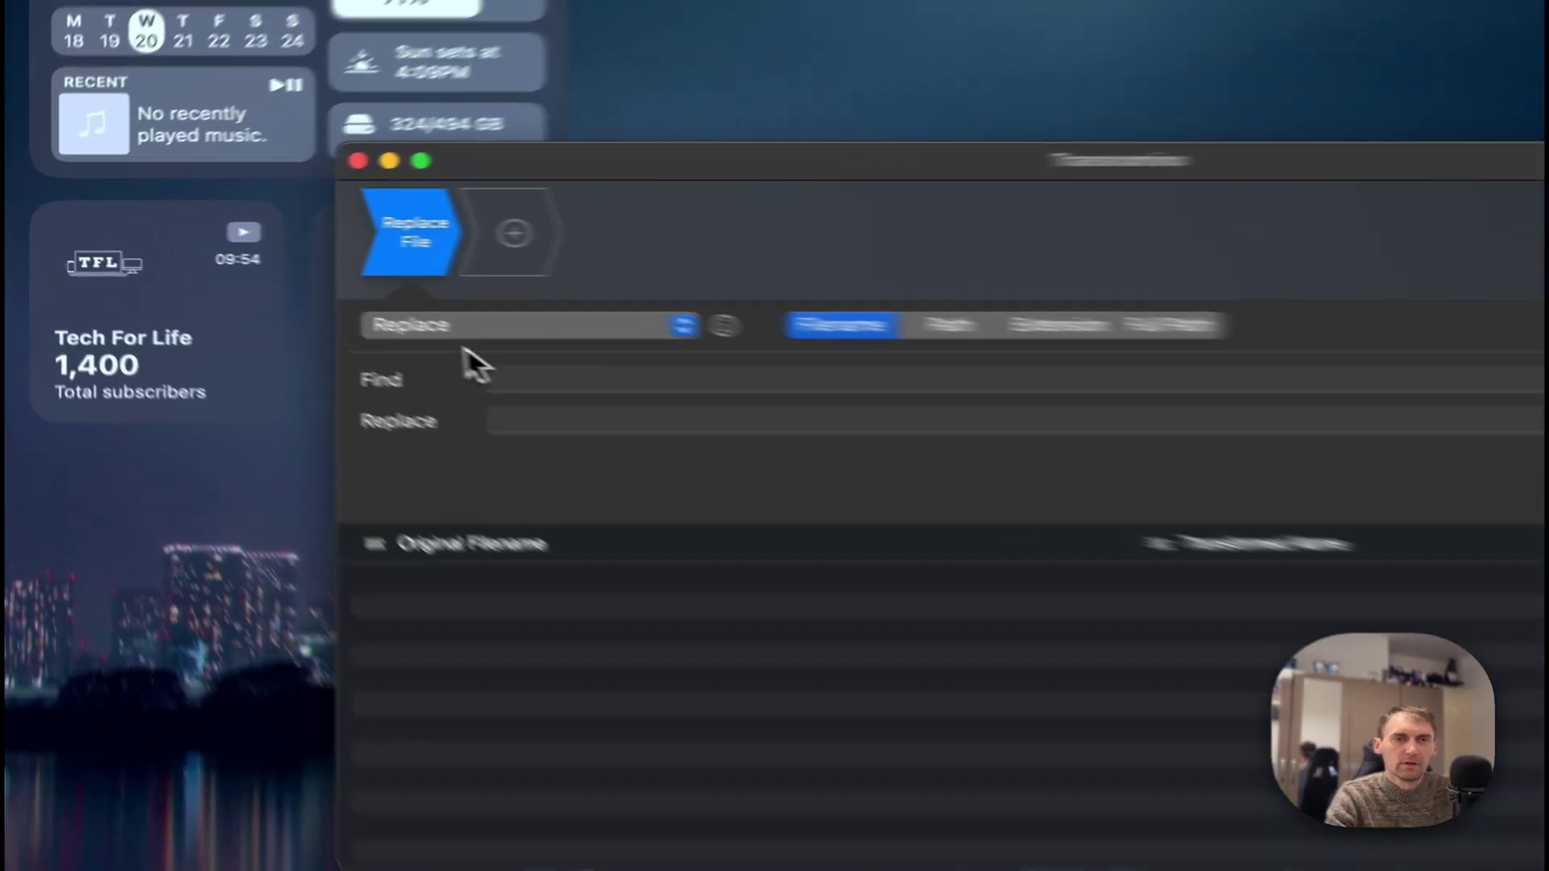
left_click(303, 289)
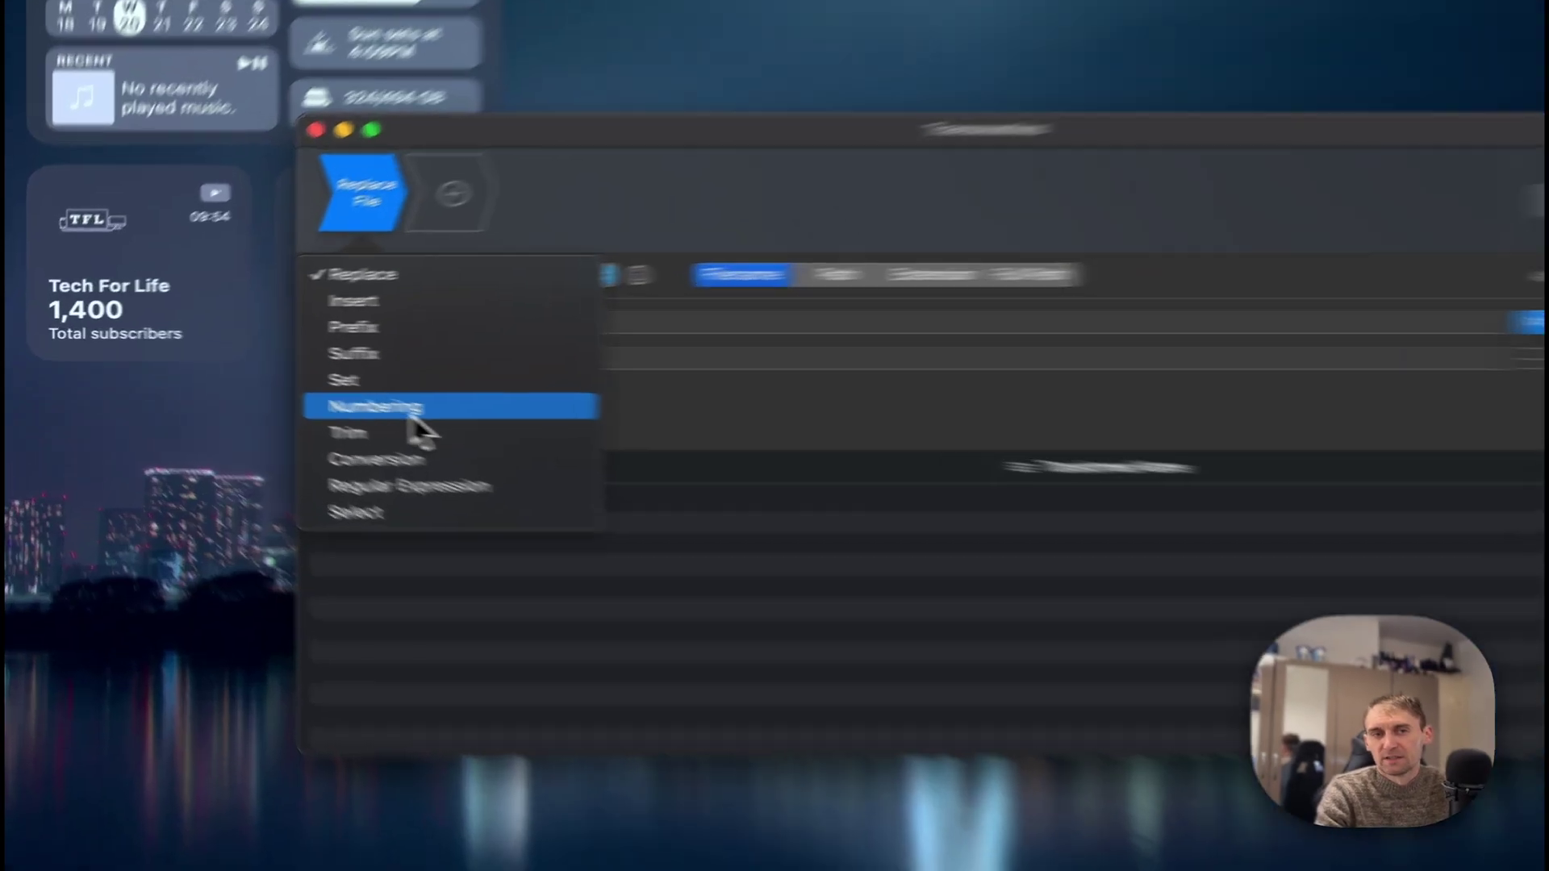
left_click(321, 388)
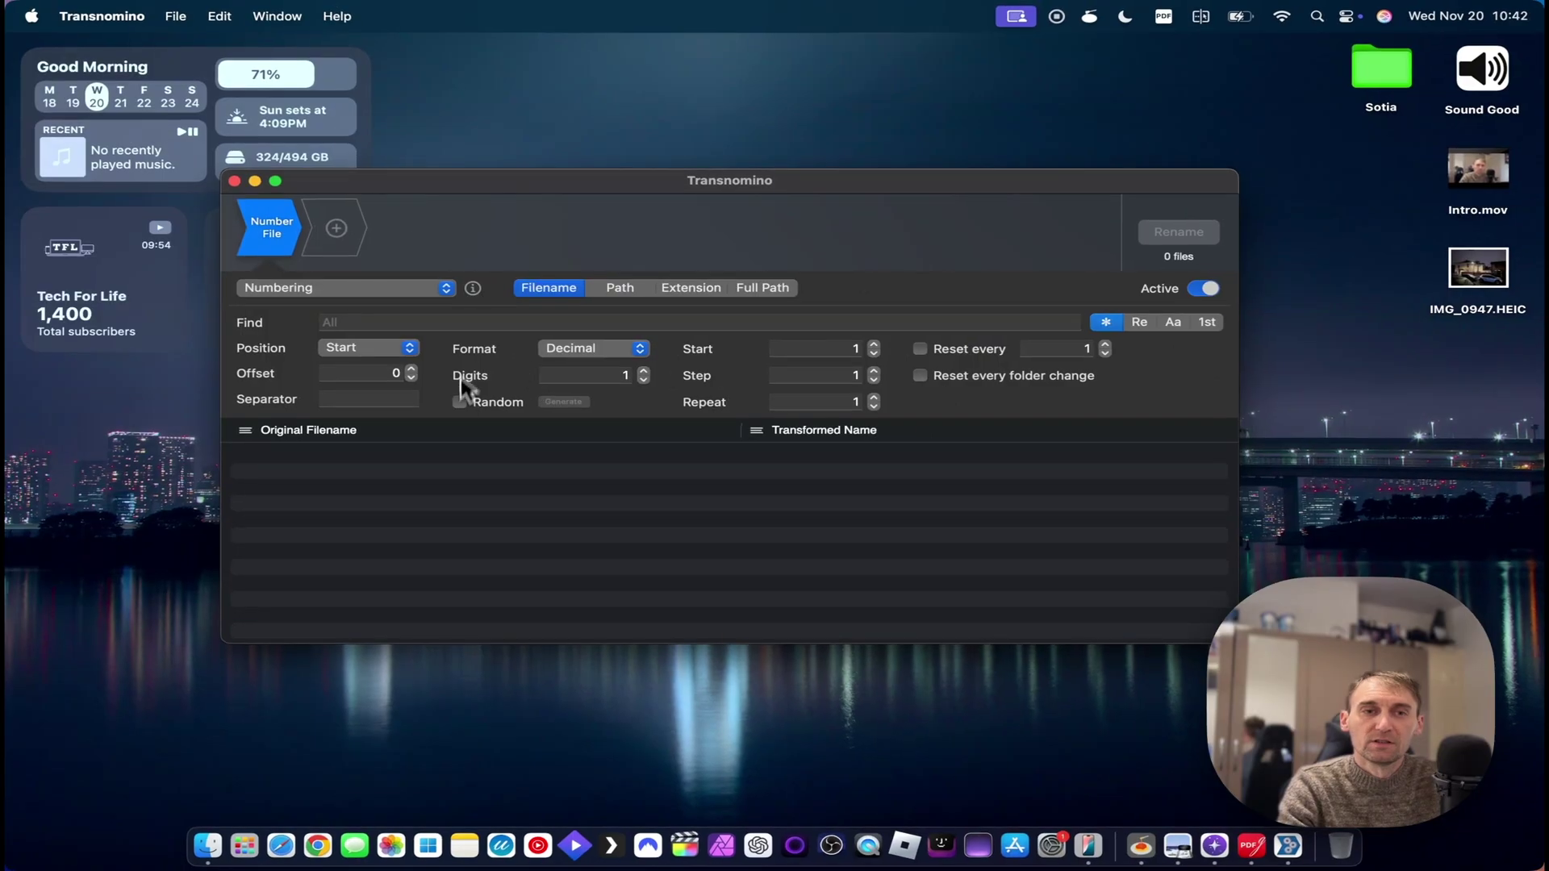
- Add IMG_0947.HEIC from the desktop to Transnomino, try different digit counts for the numbering, and leave it at 2 digits
left_click_drag(1478, 268, 930, 492)
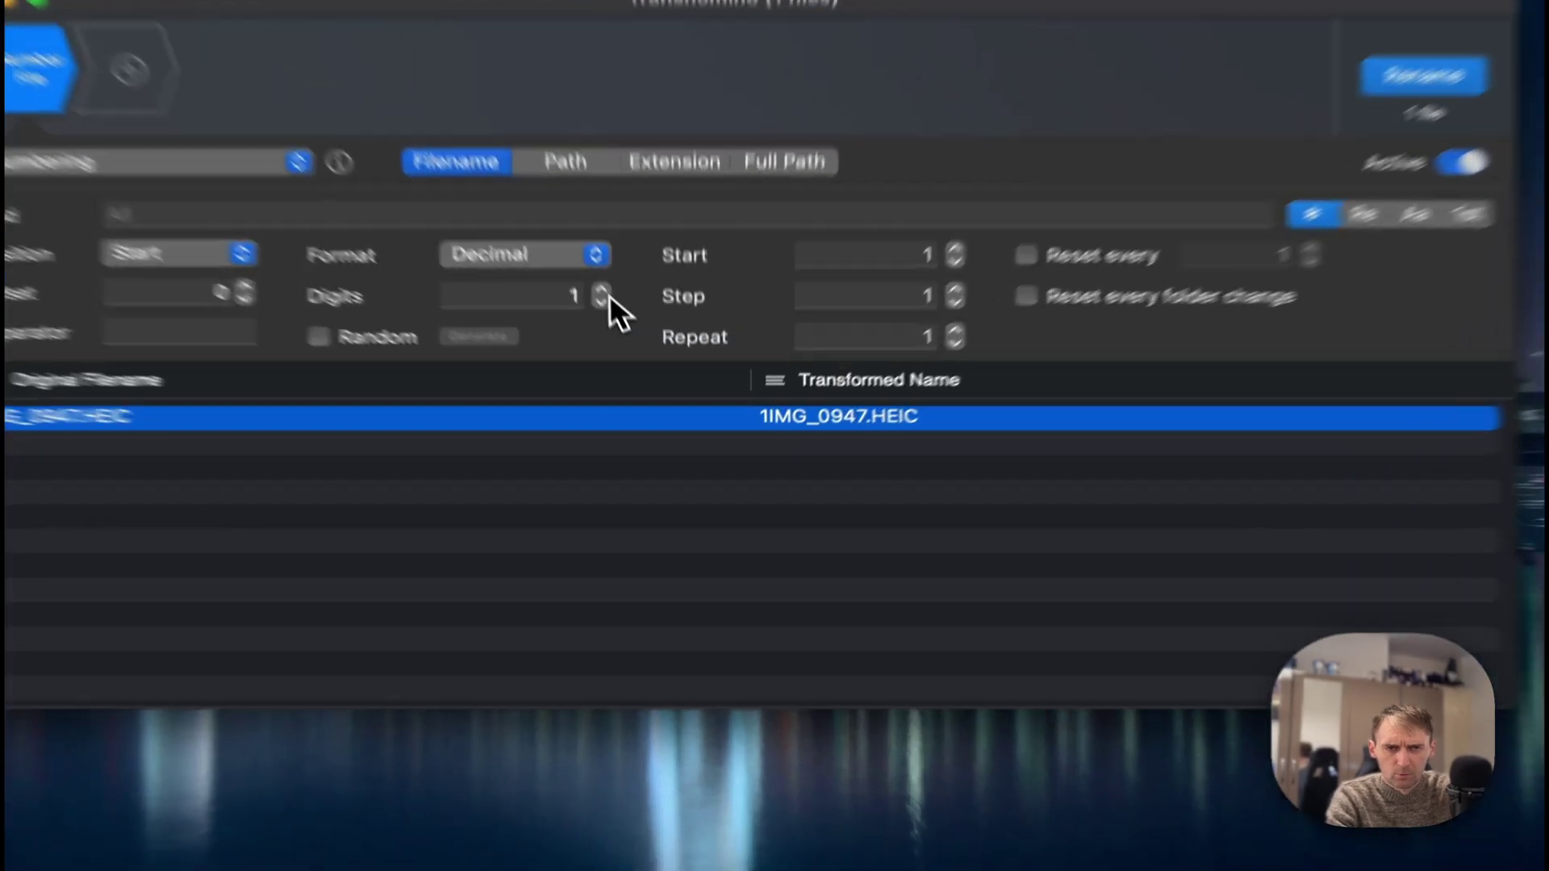
left_click(643, 371)
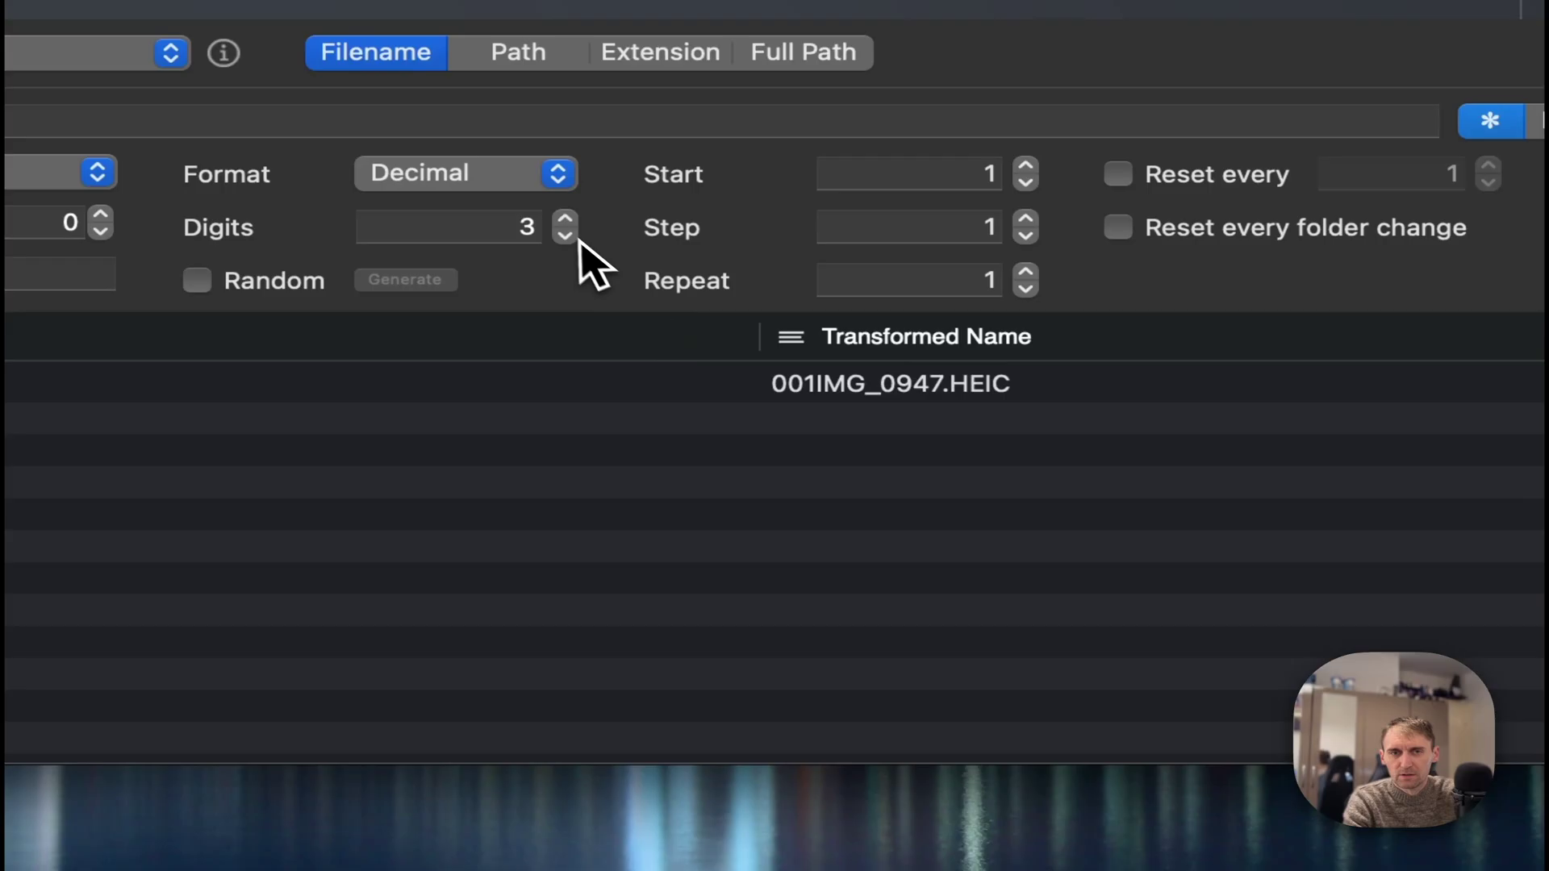
left_click(565, 235)
left_click(565, 235)
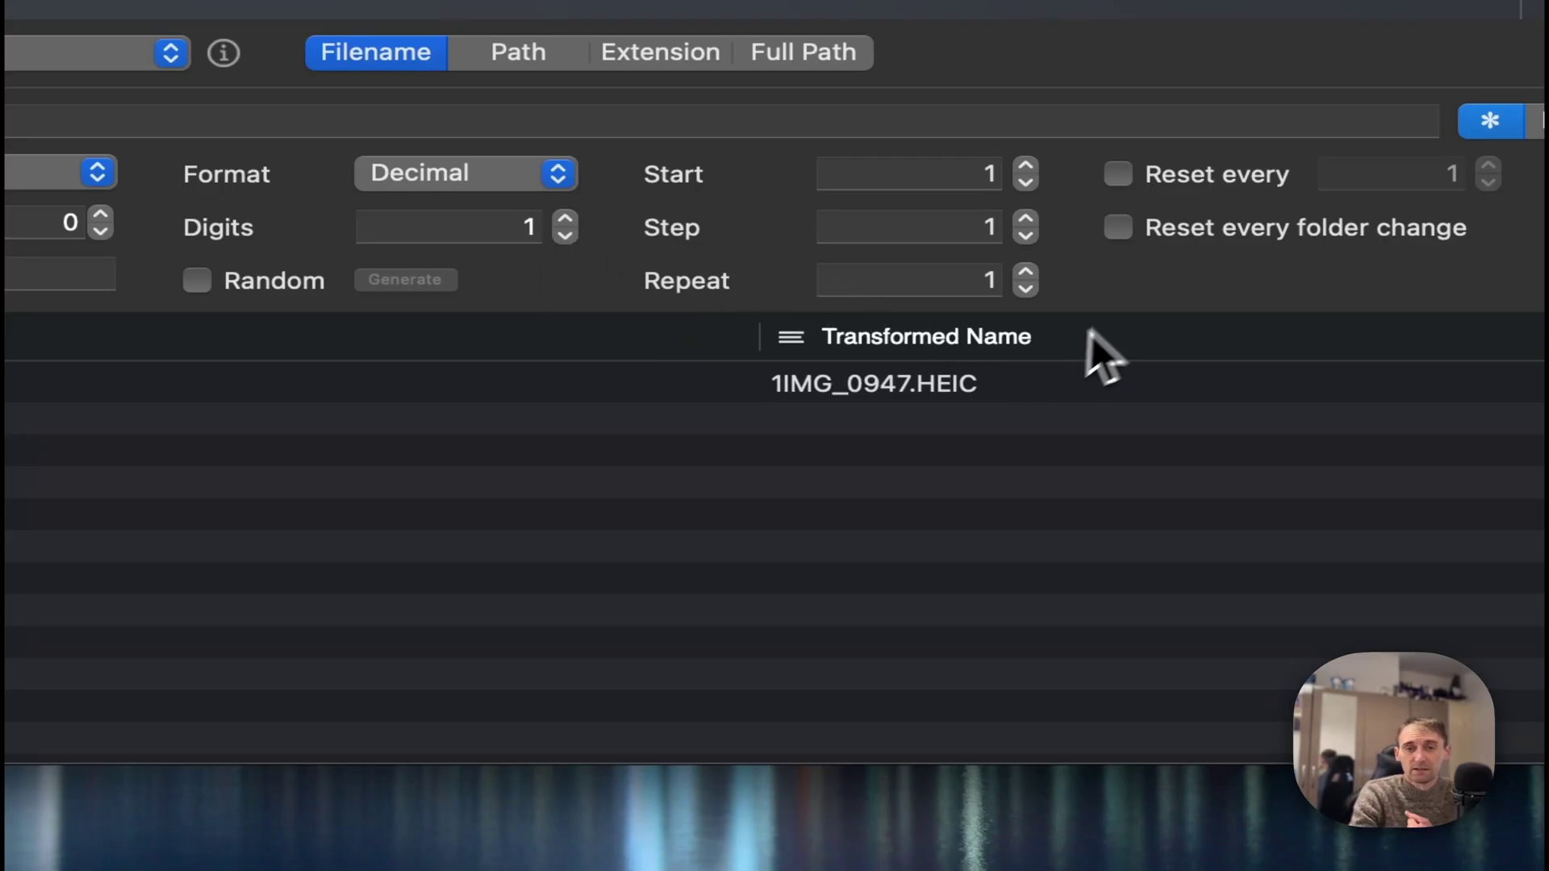
left_click(565, 219)
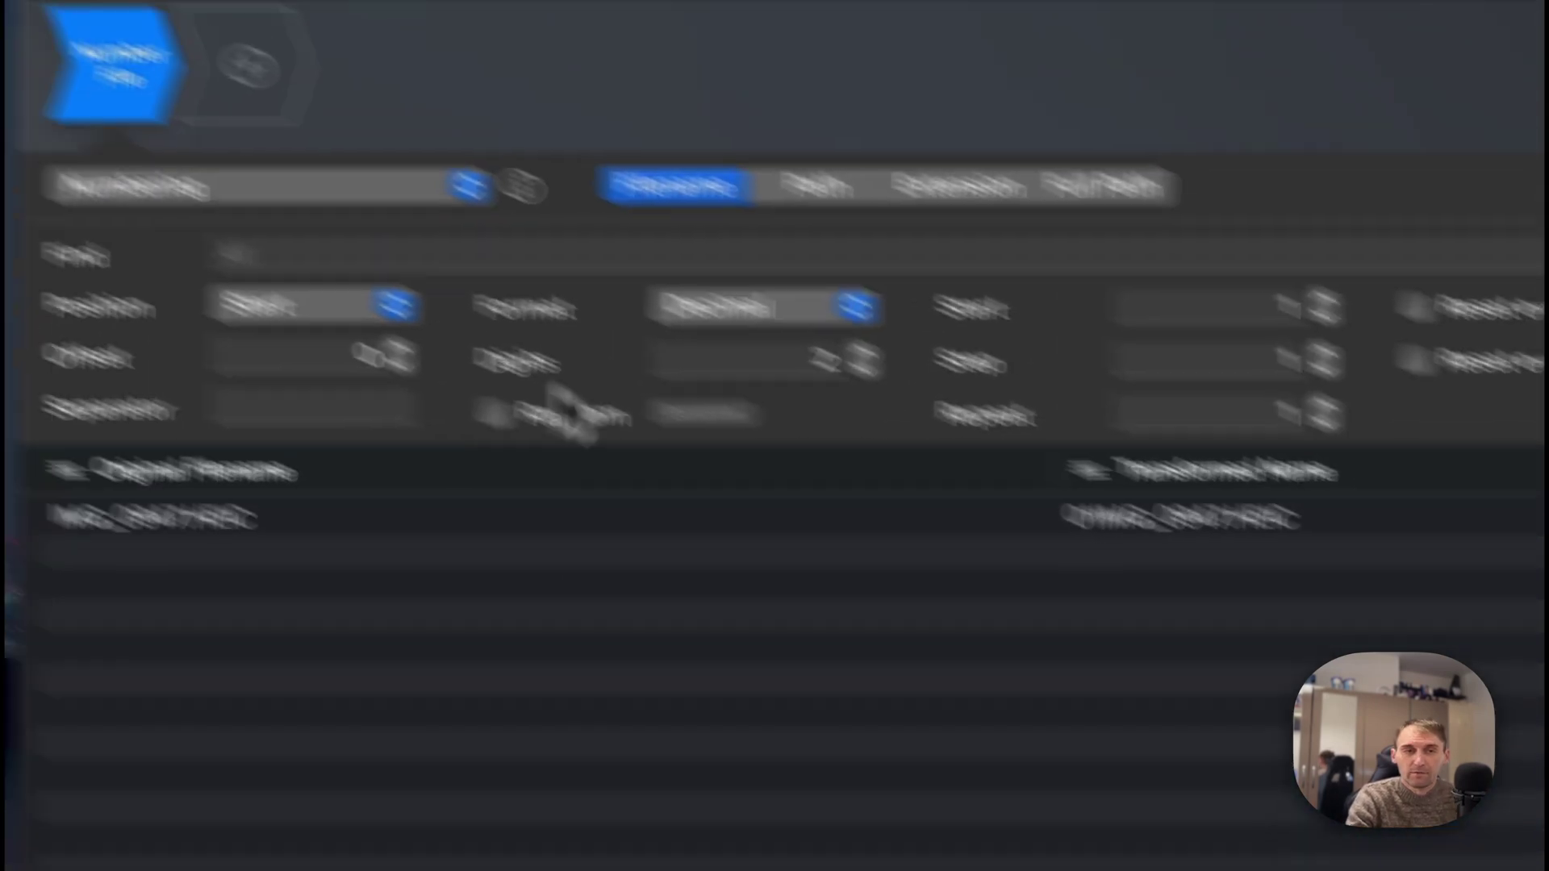
- Switch the rename action to Replace and set it to replace IMG with NAME
left_click(121, 52)
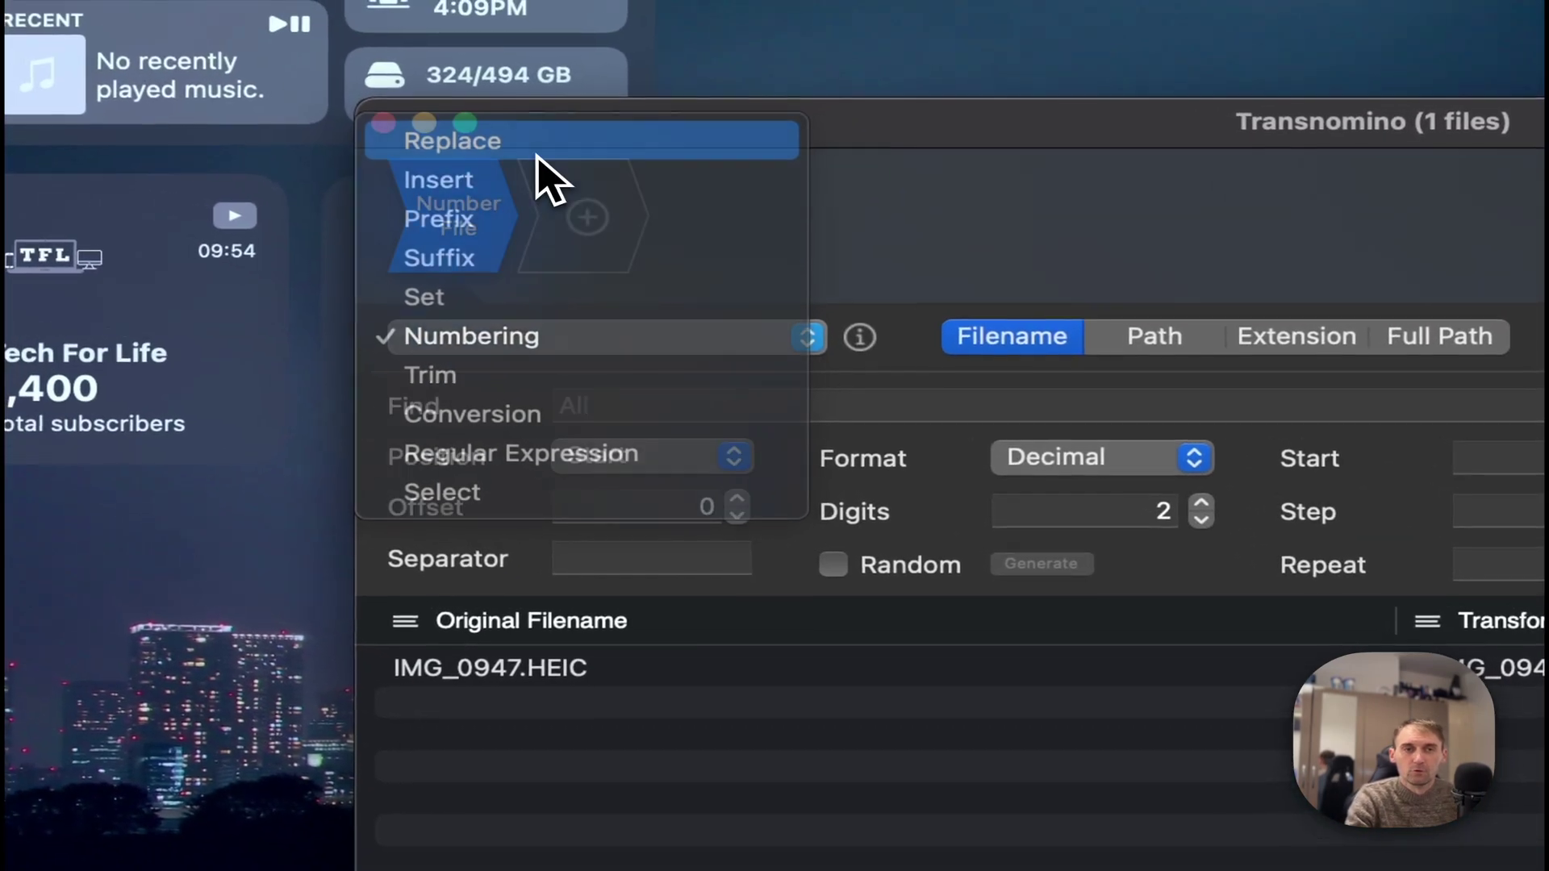
left_click(537, 146)
left_click(705, 412)
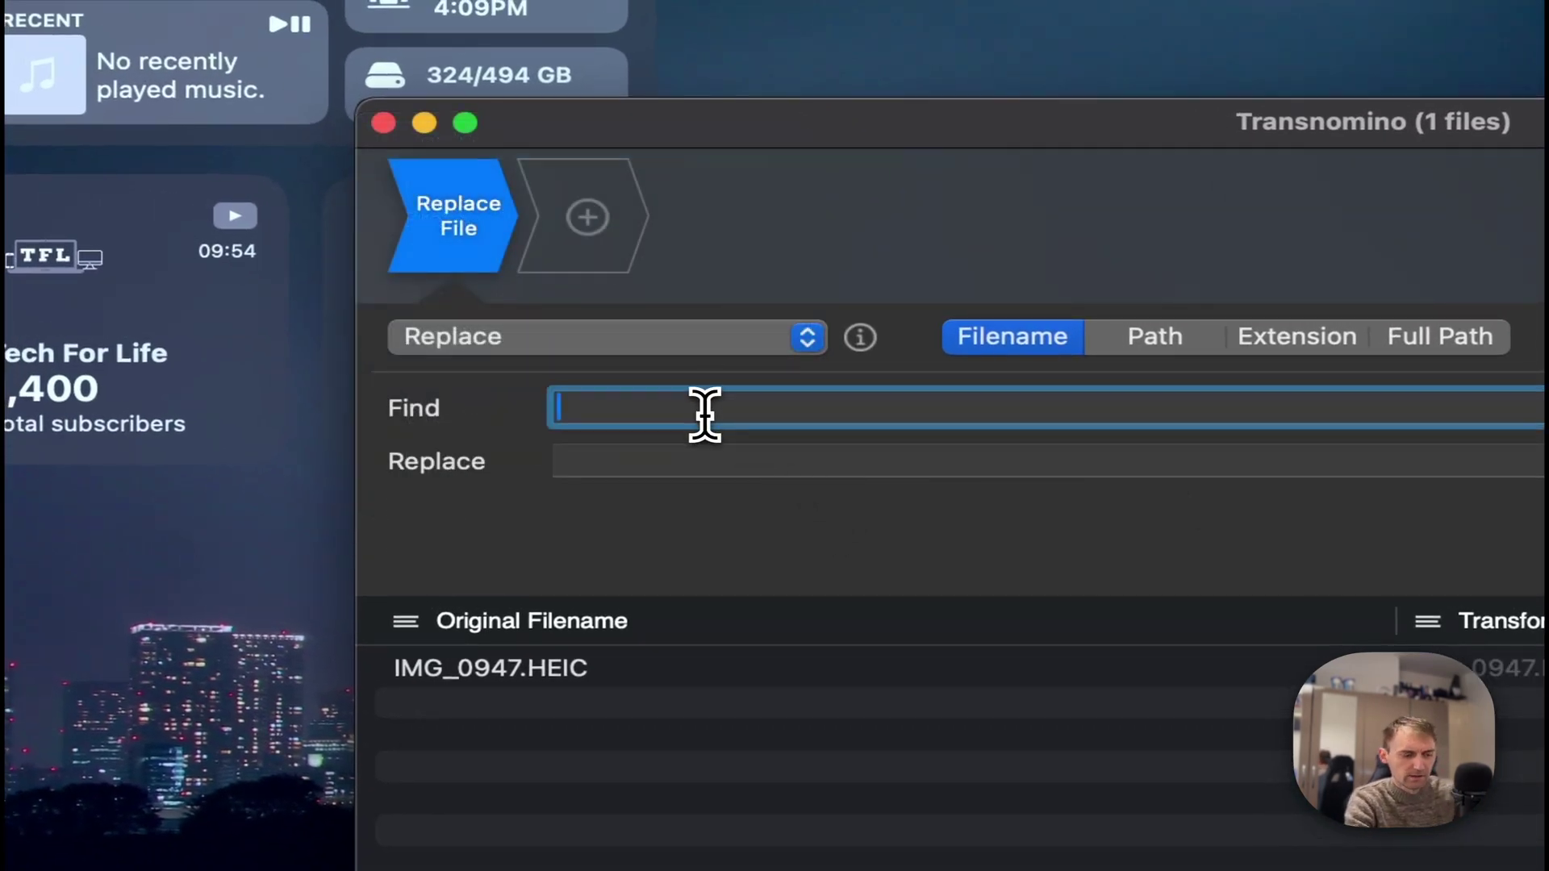
type("IMG")
key("Tab")
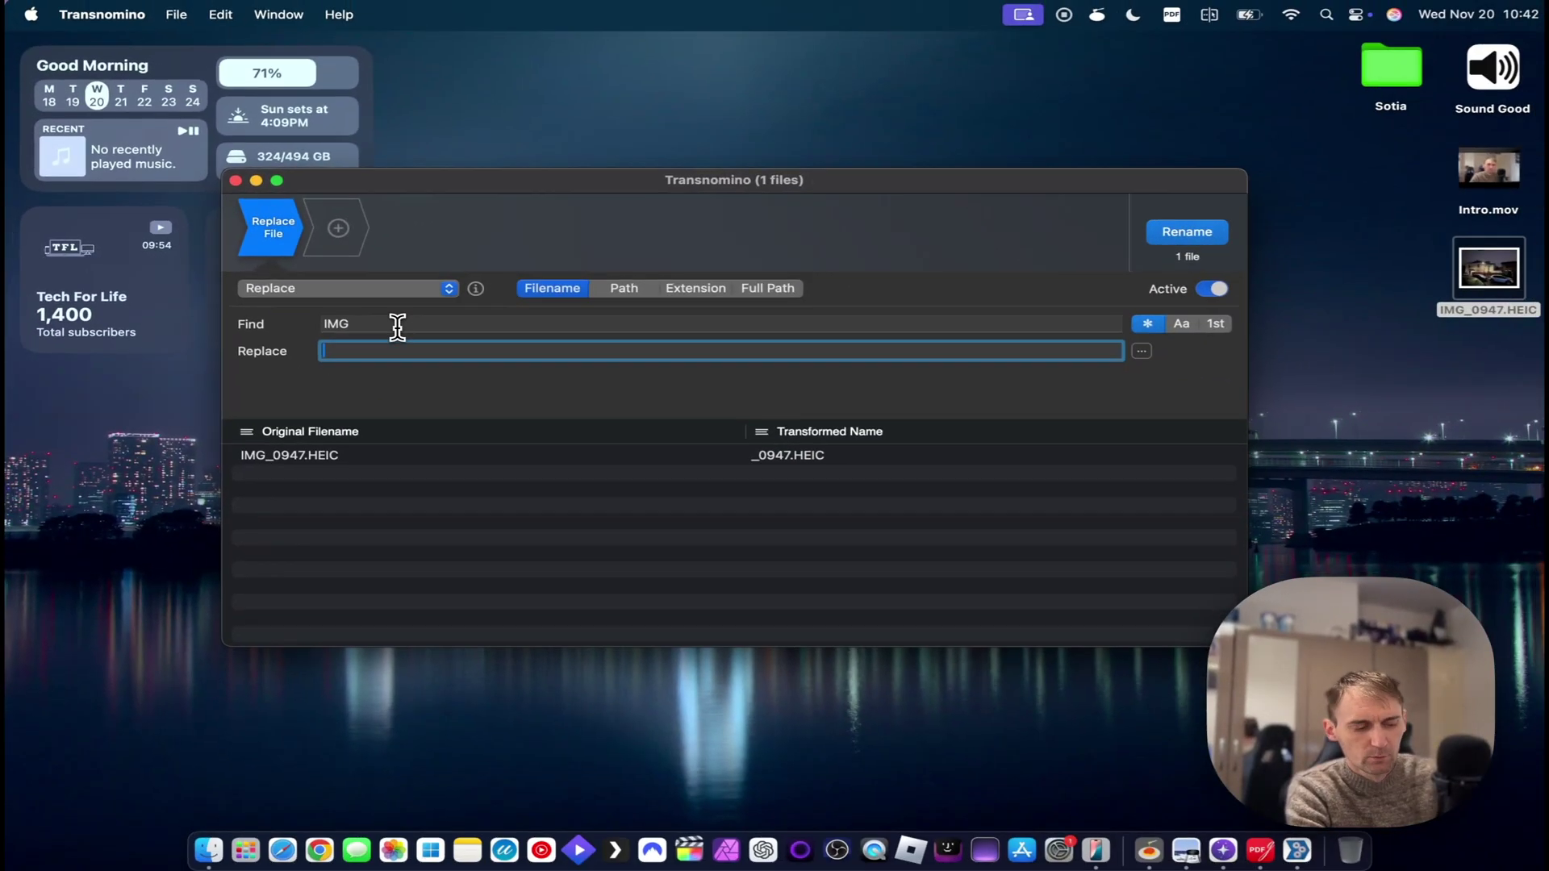
type("NAME")
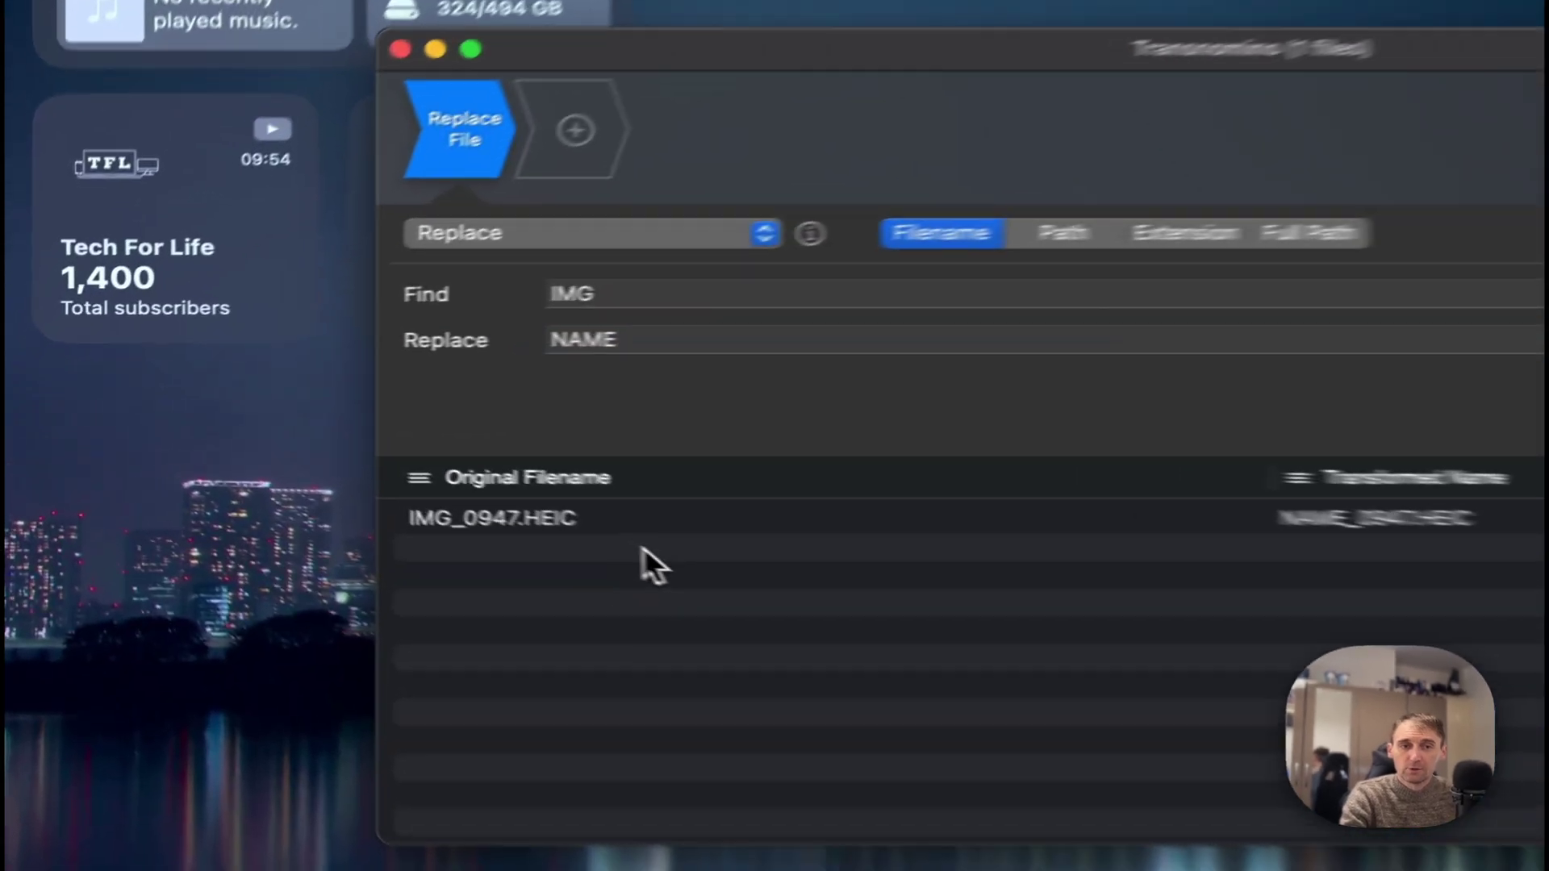
- Extend the find text to IMG_0947 so the whole file name is replaced, and select the file's row
left_click(325, 456)
left_click(378, 326)
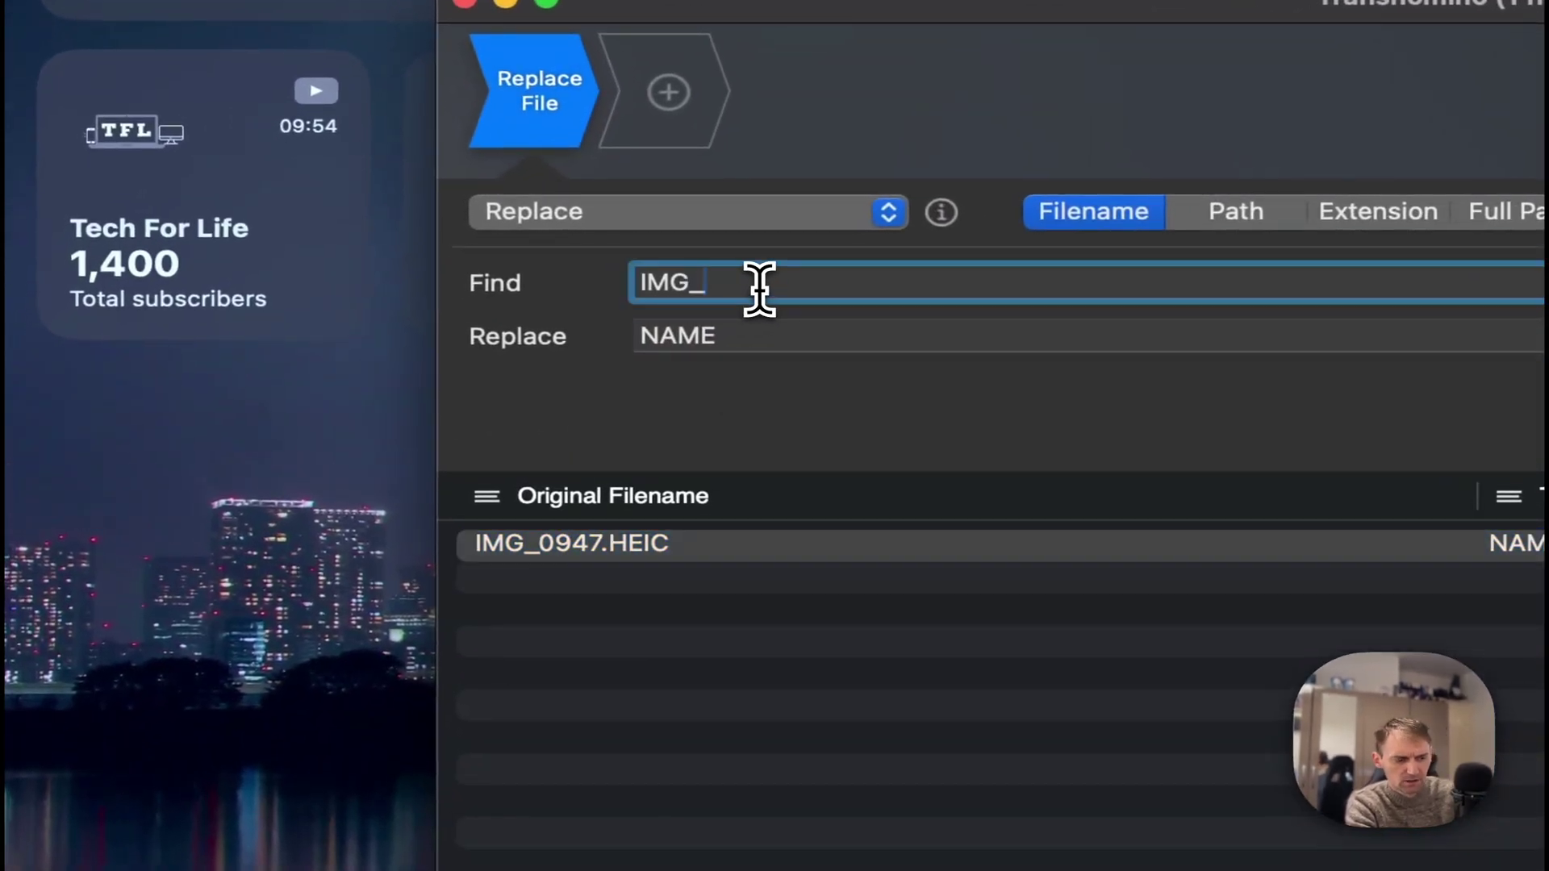
type("_0947")
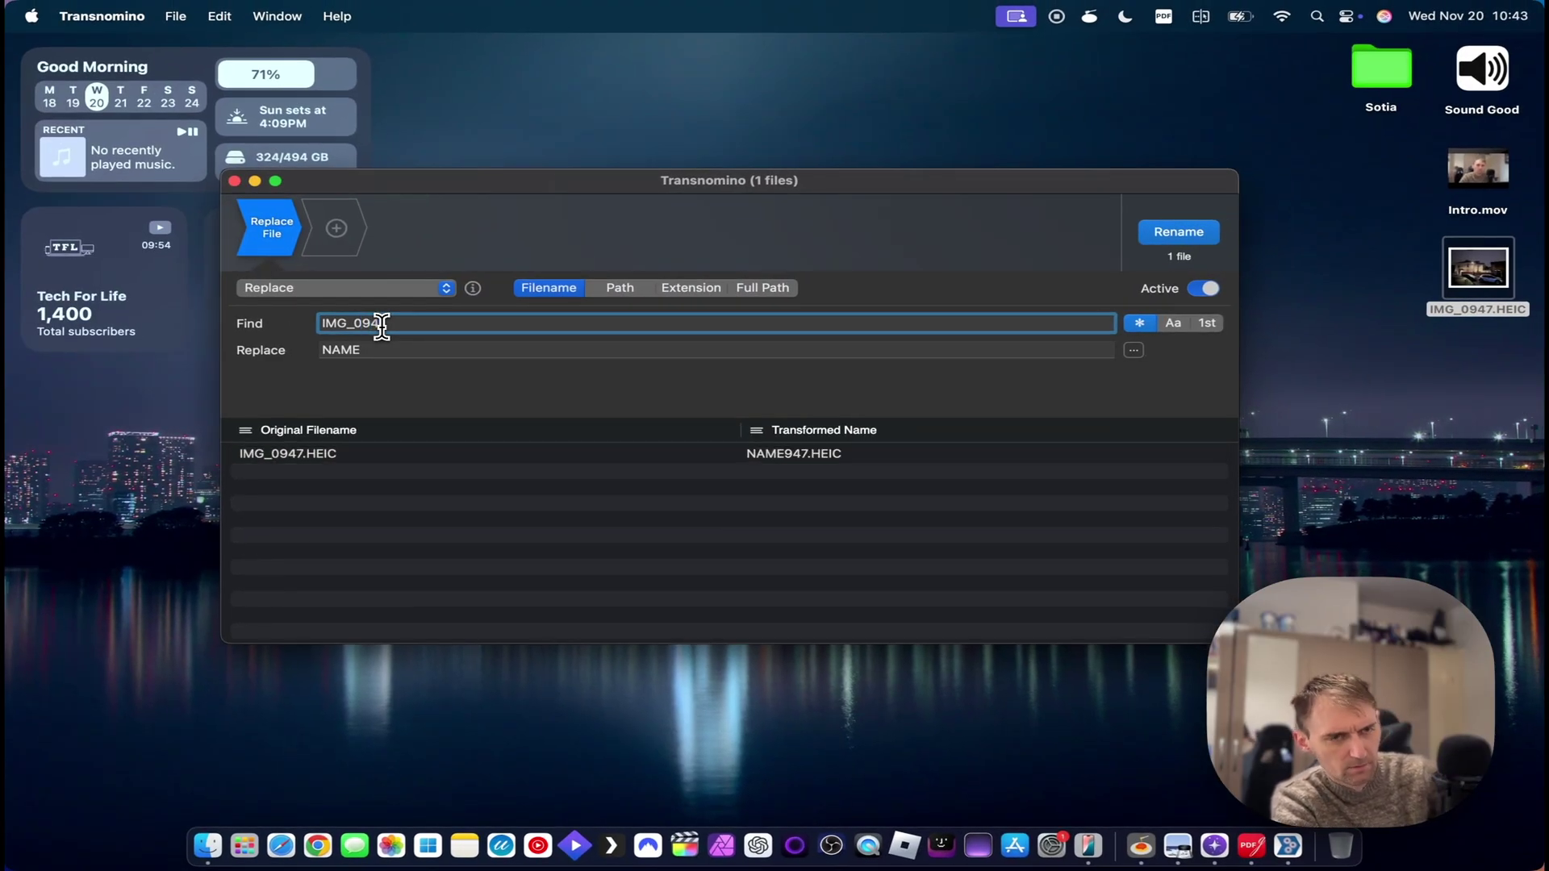
key("Tab")
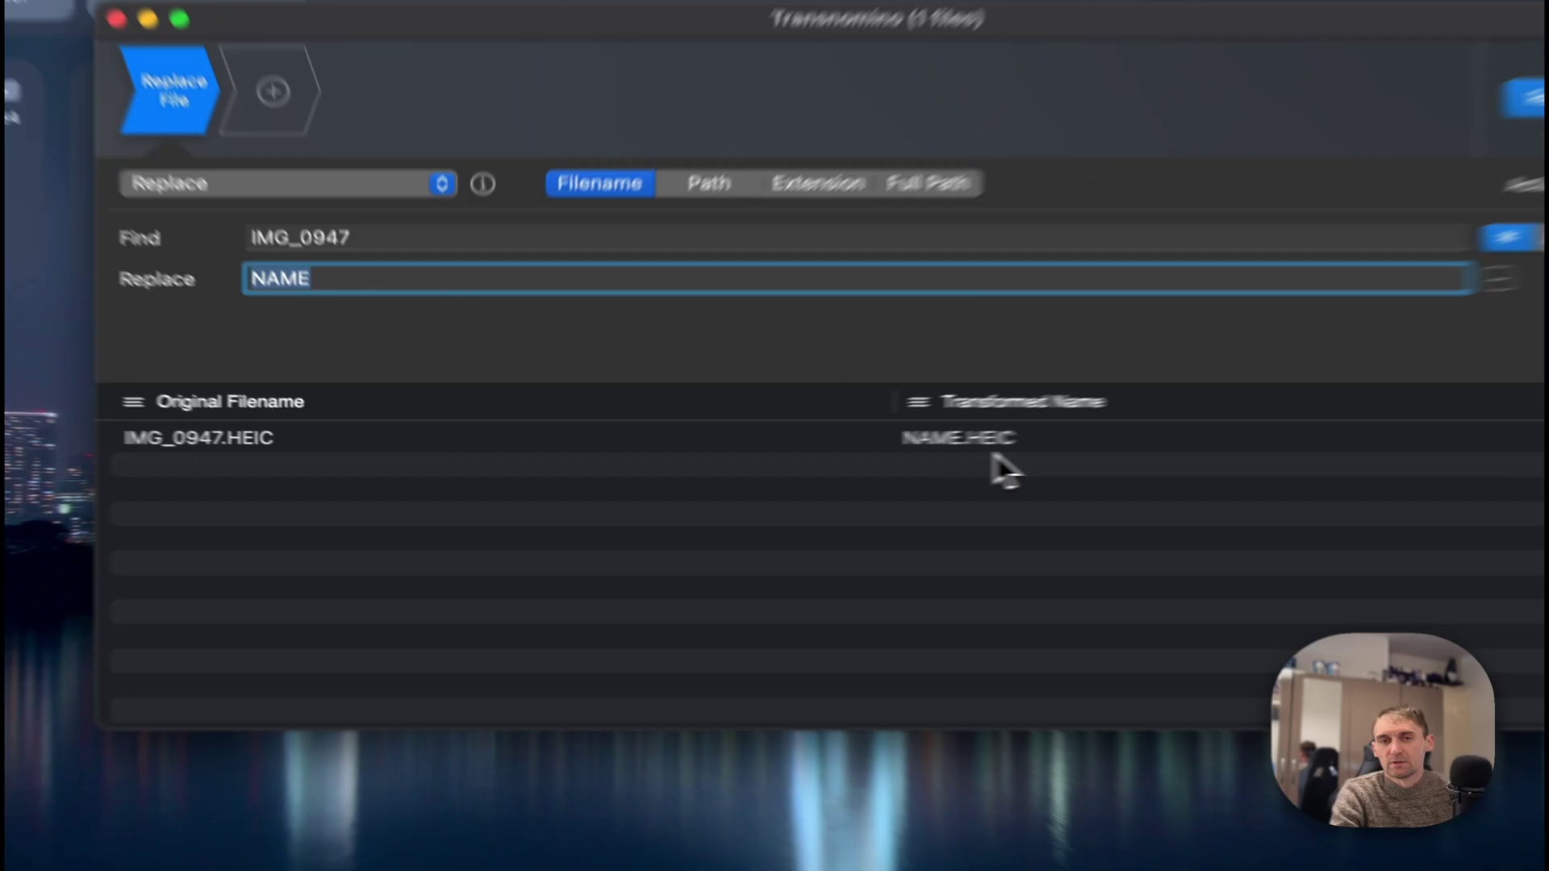
left_click(710, 460)
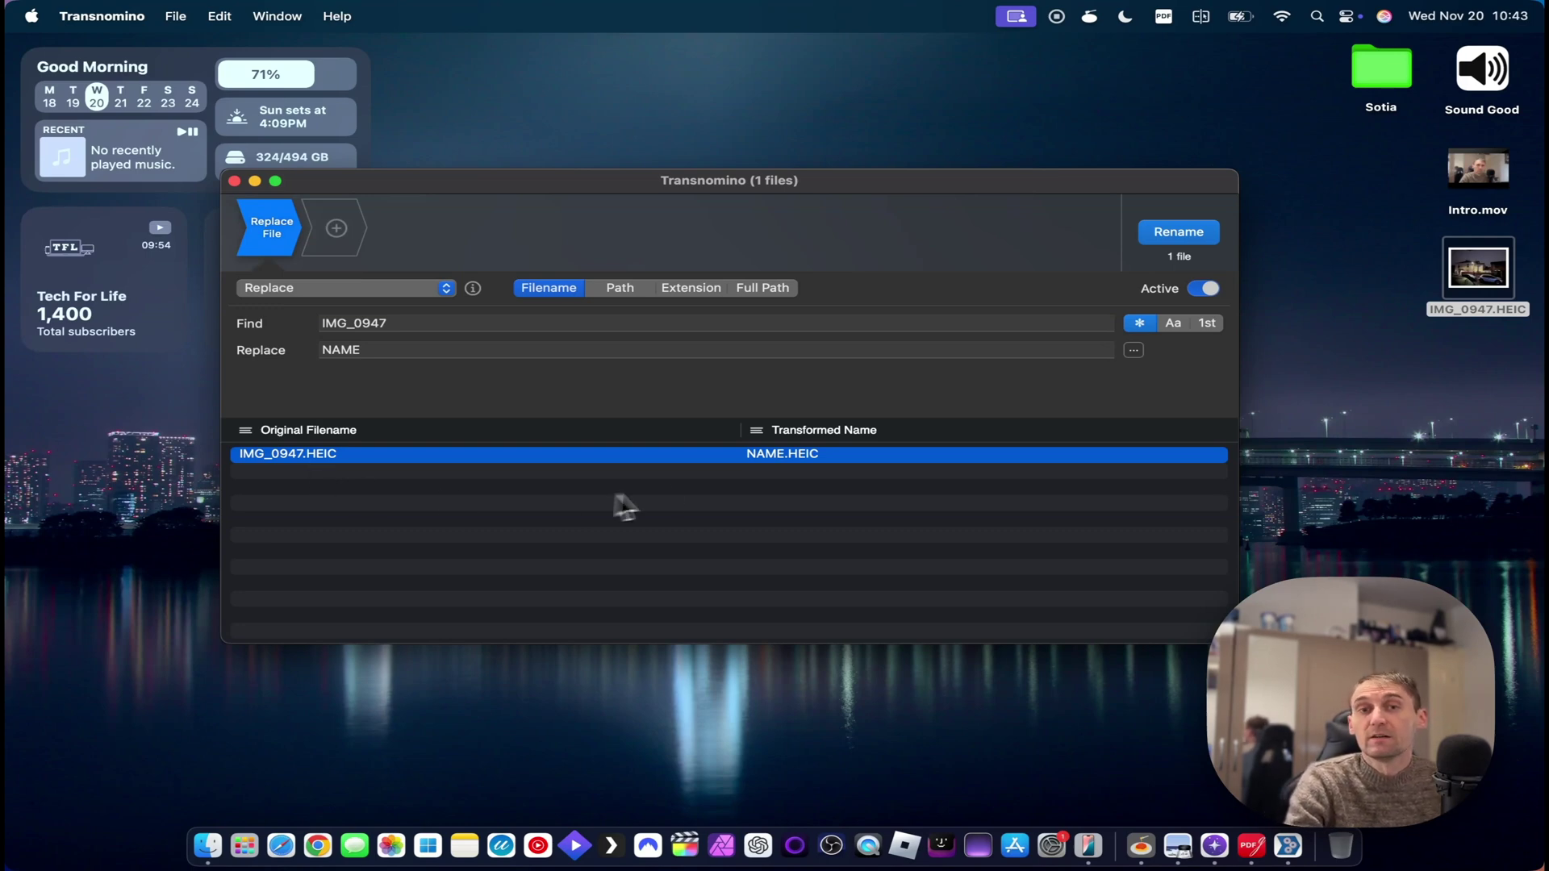
- Switch the rename action back to Numbering and close the Transnomino window without renaming the file
left_click(387, 288)
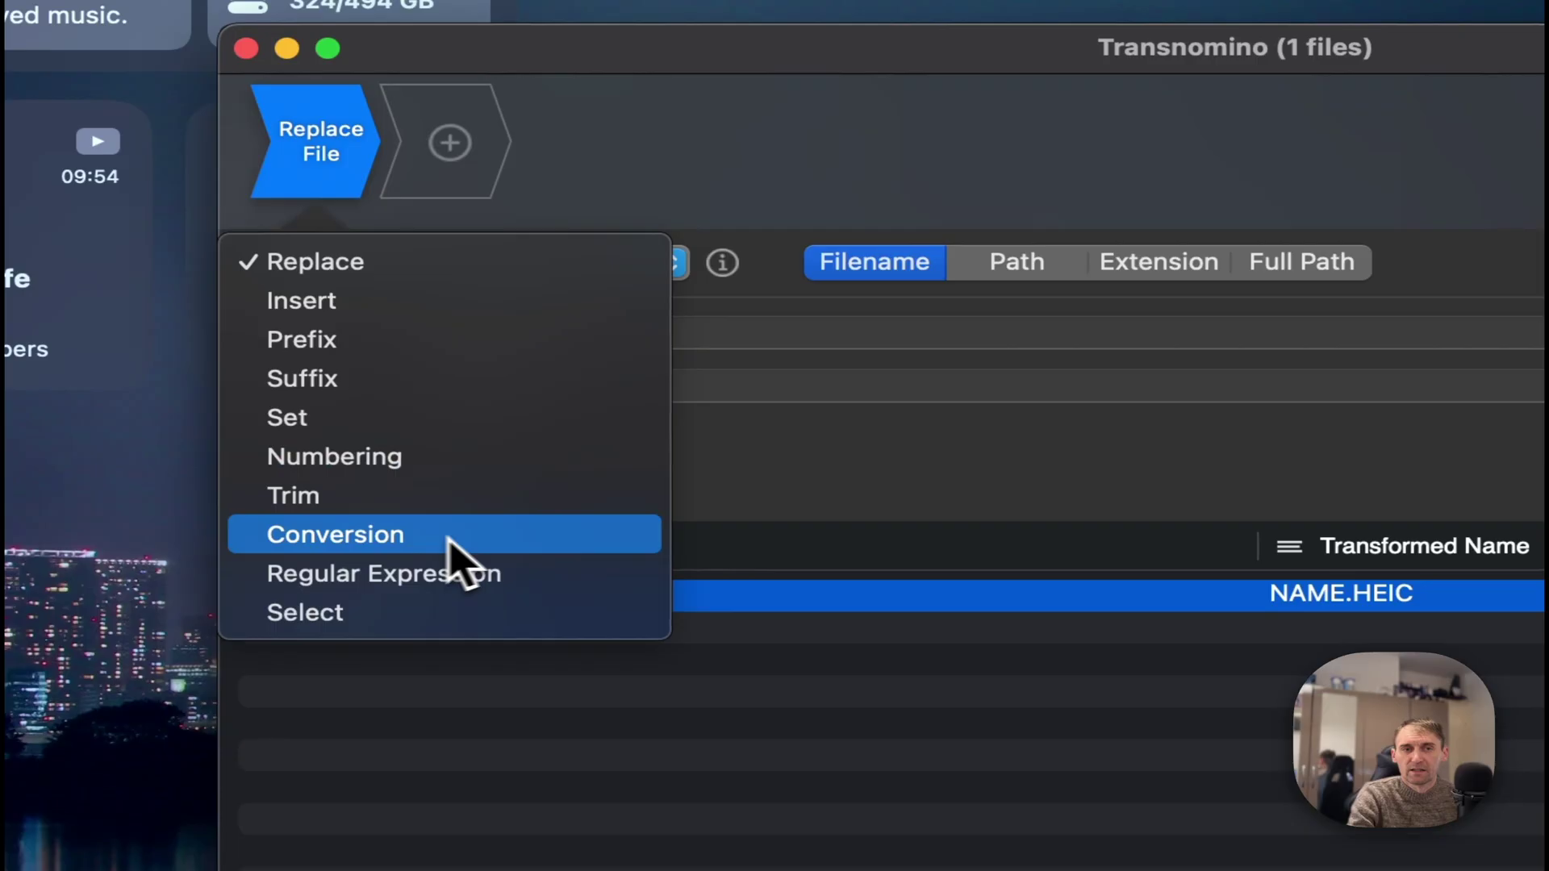
left_click(525, 474)
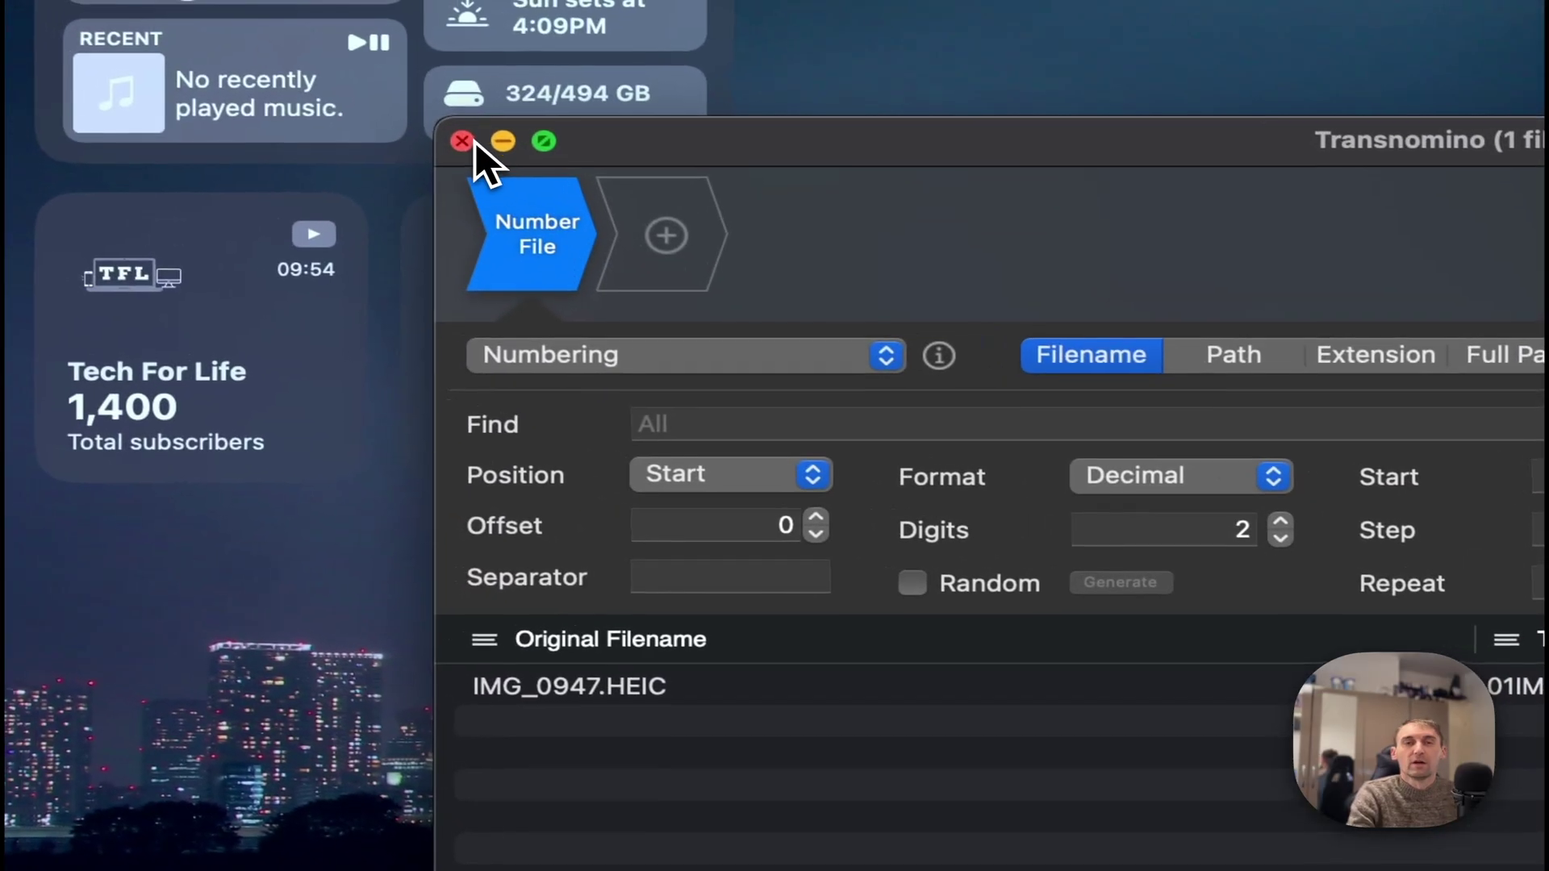
left_click(227, 87)
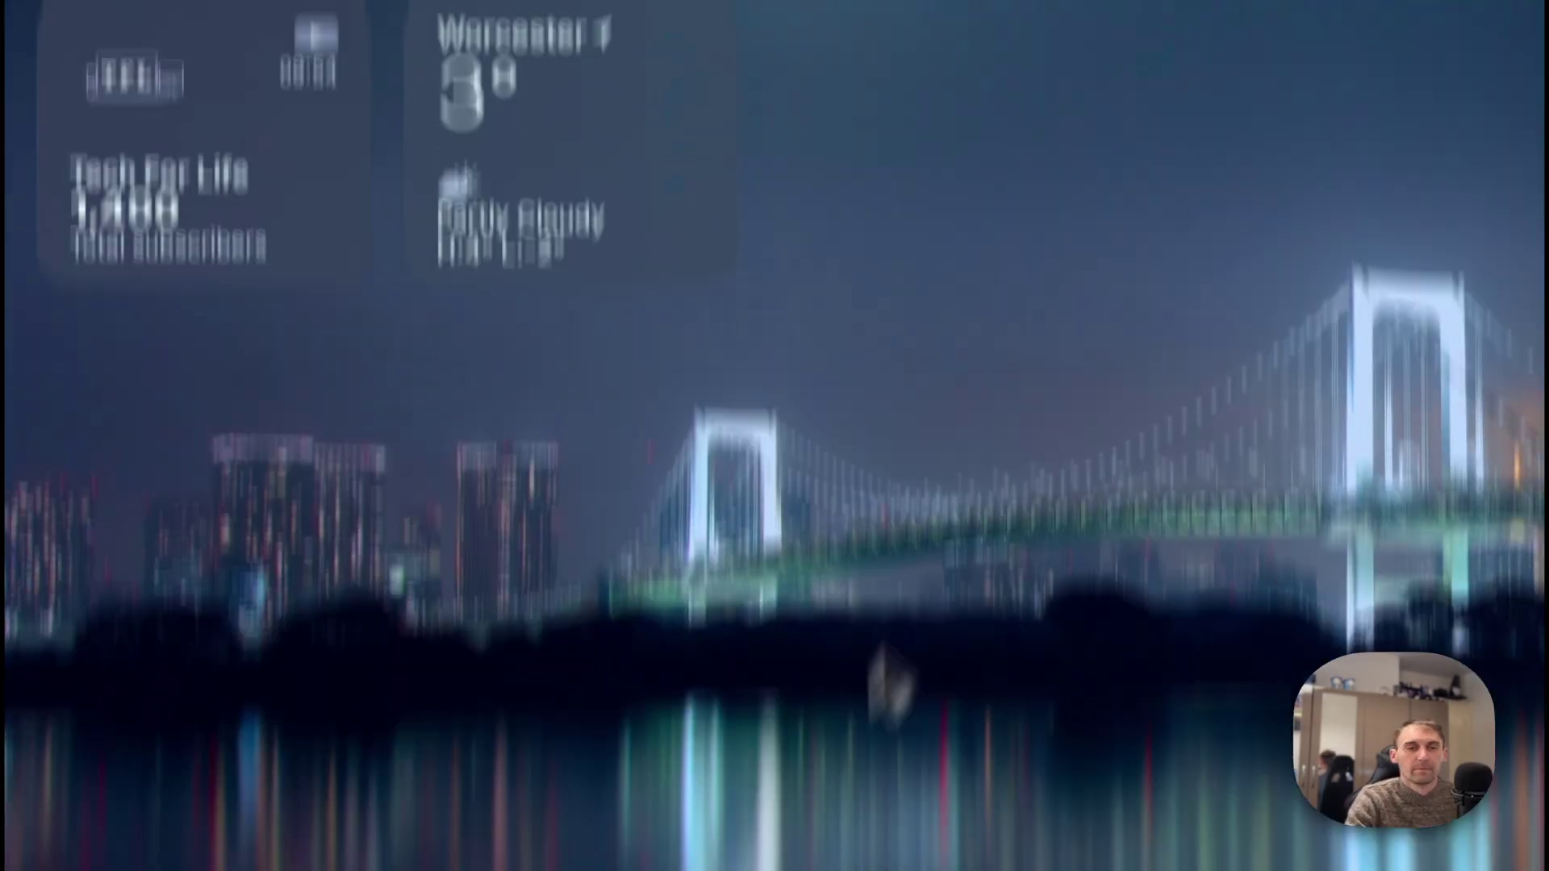
- Launch HEIC Converter from the MacOS APPS folder, and view IMG_0947.HEIC in Preview before closing the image
left_click(415, 830)
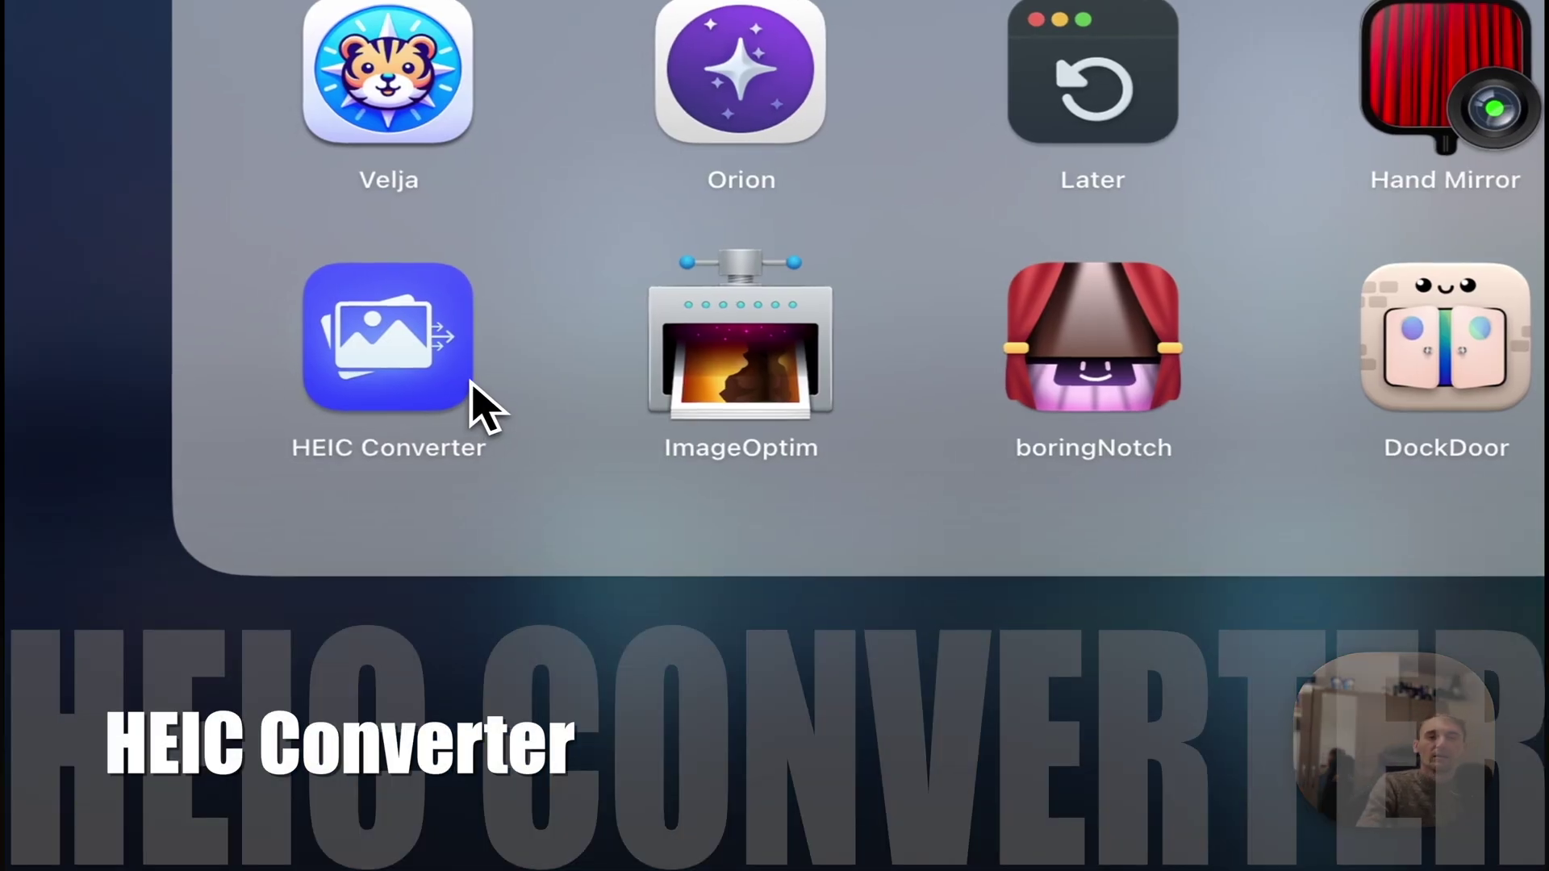
left_click(387, 338)
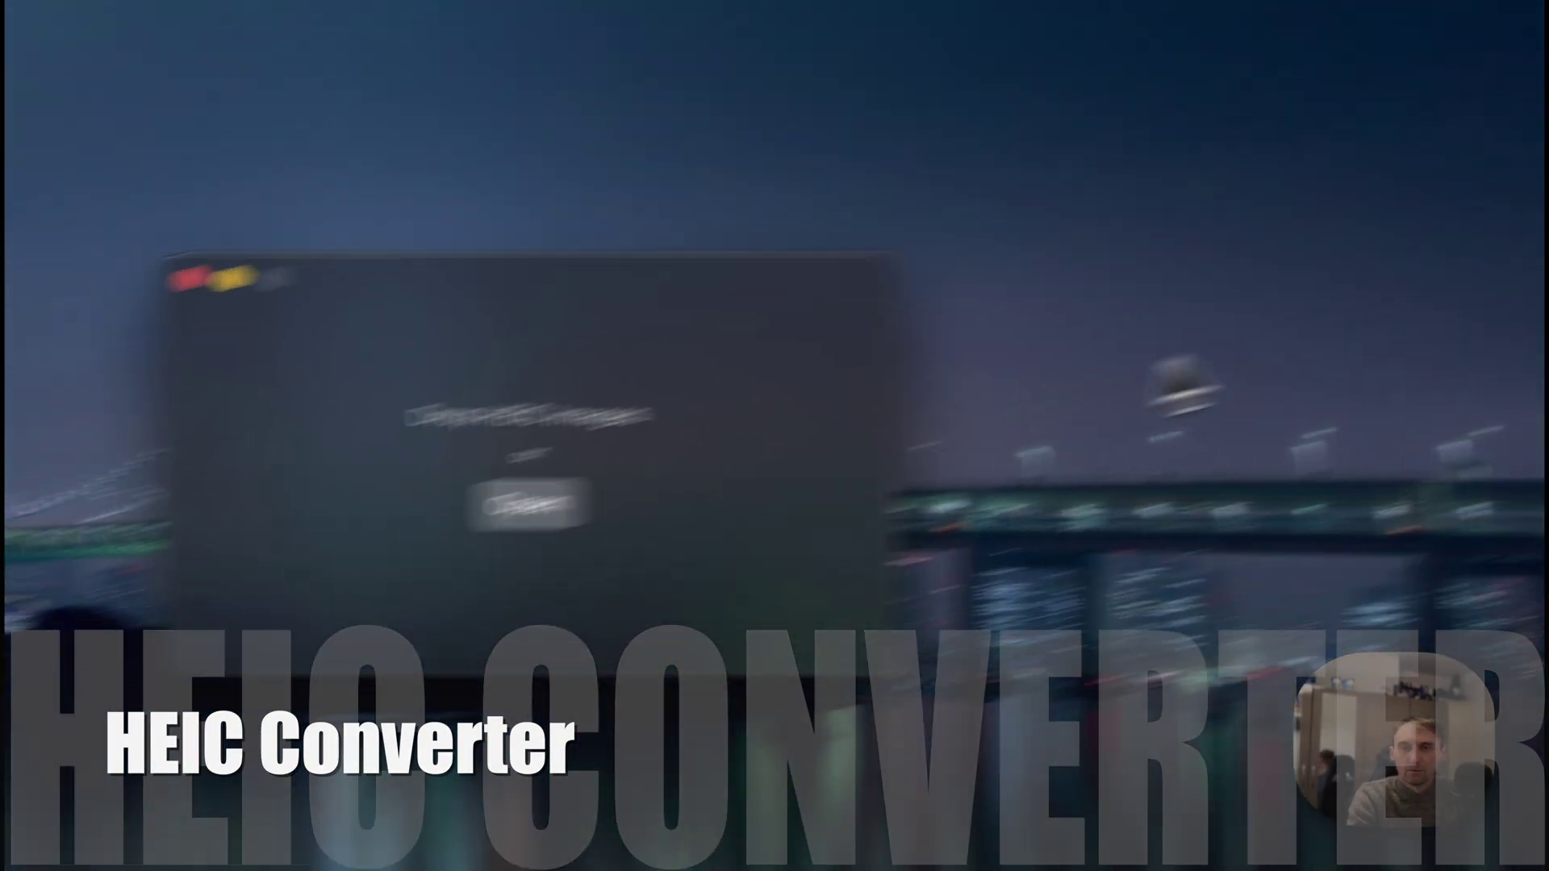
left_click(1464, 379)
left_click_drag(1464, 379, 172, 418)
double_click(1476, 278)
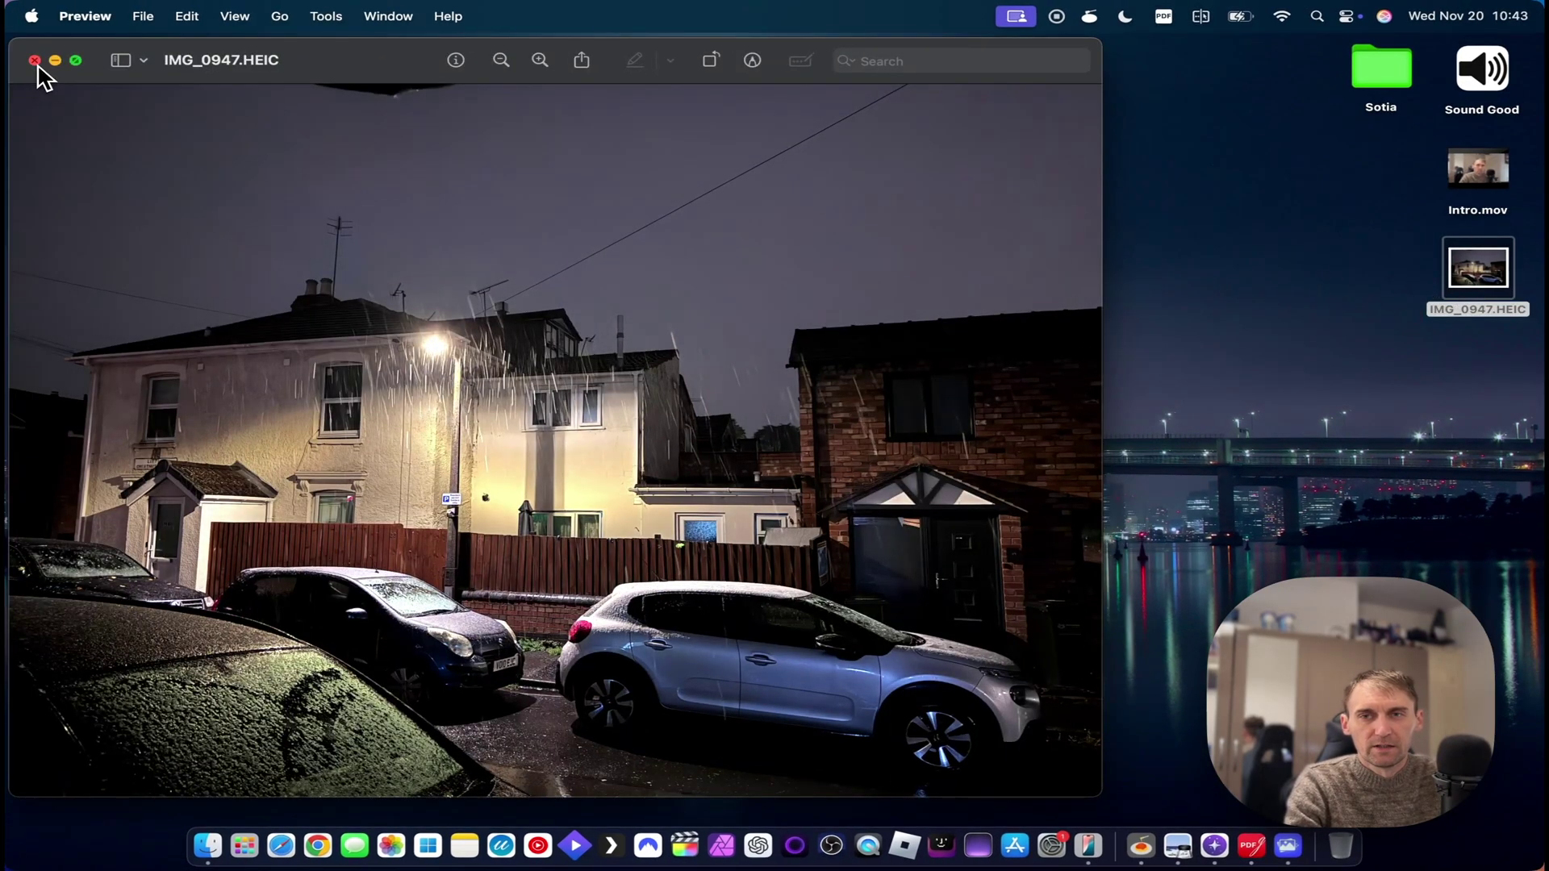
left_click(35, 61)
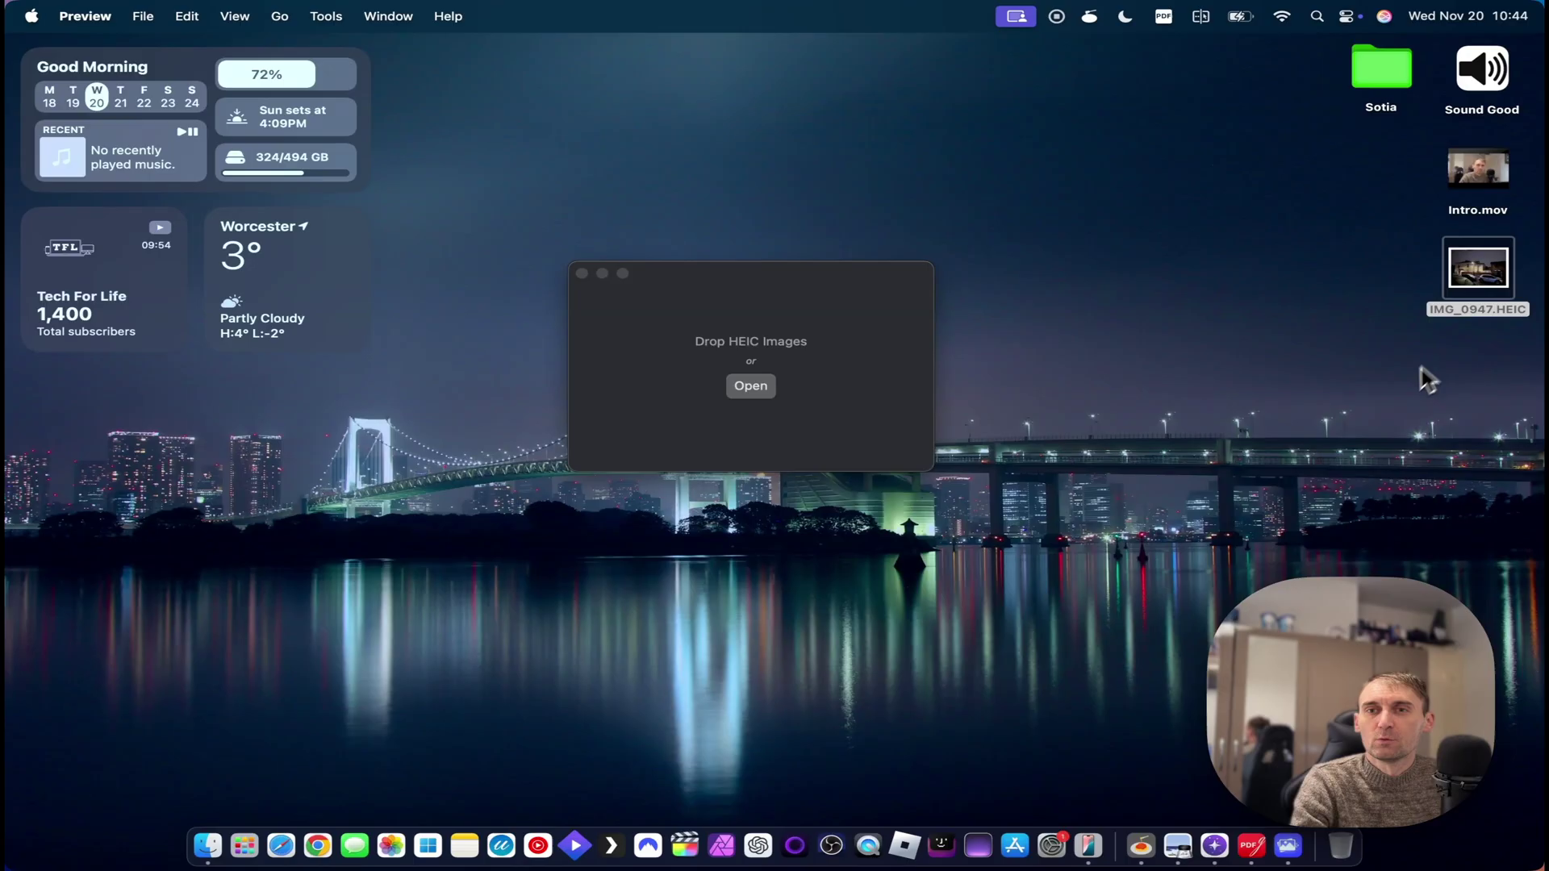
- Load IMG_0947.HEIC from the desktop into HEIC Converter and convert it to a JPEG at best quality
left_click_drag(1487, 268, 847, 340)
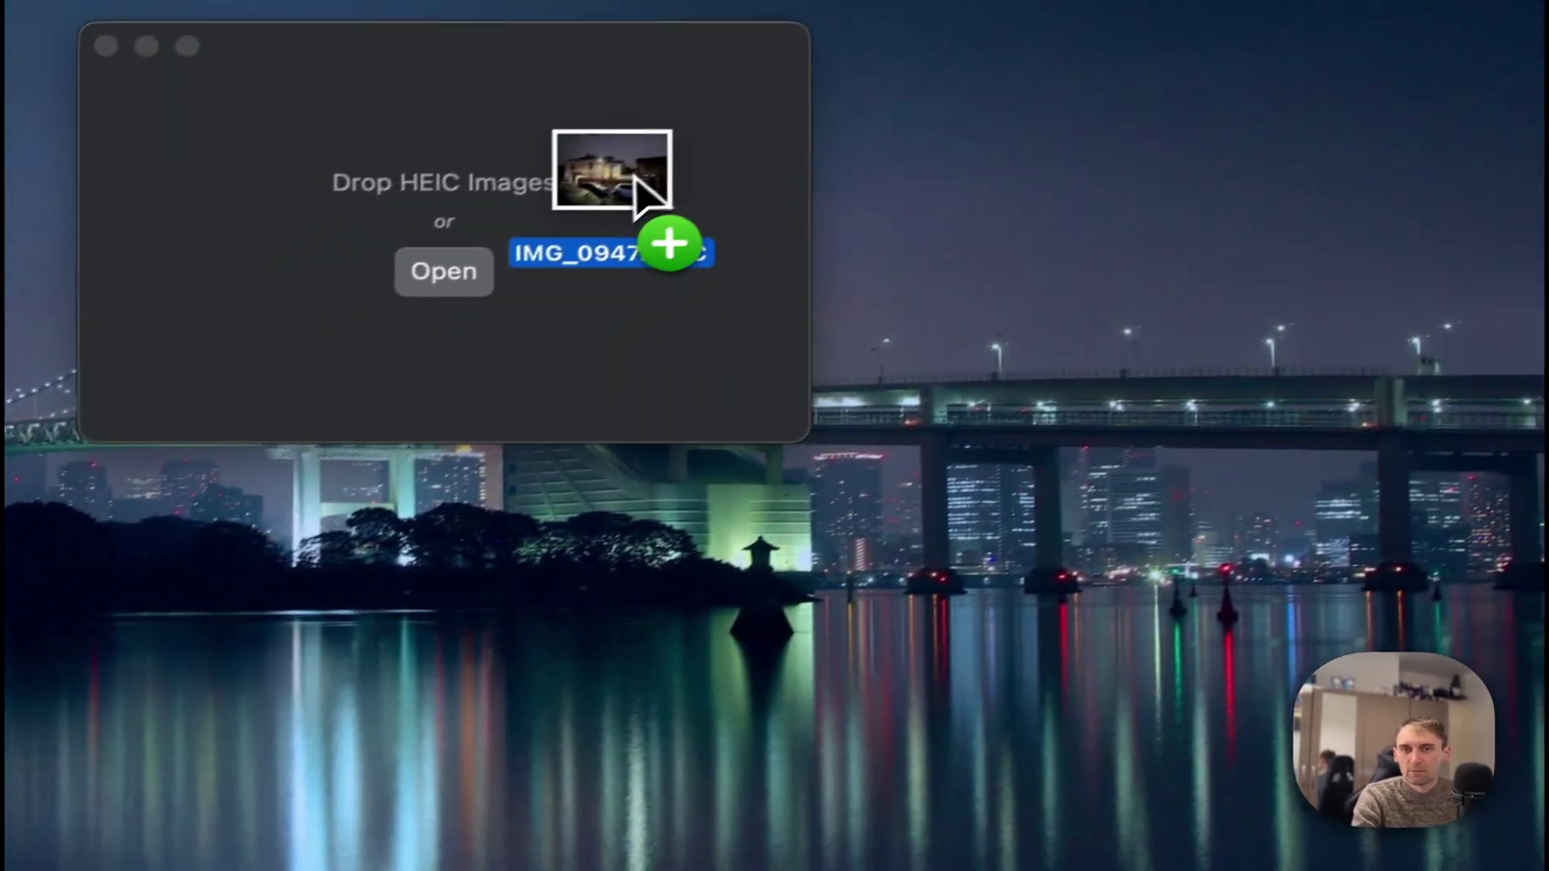
left_click_drag(635, 179, 639, 183)
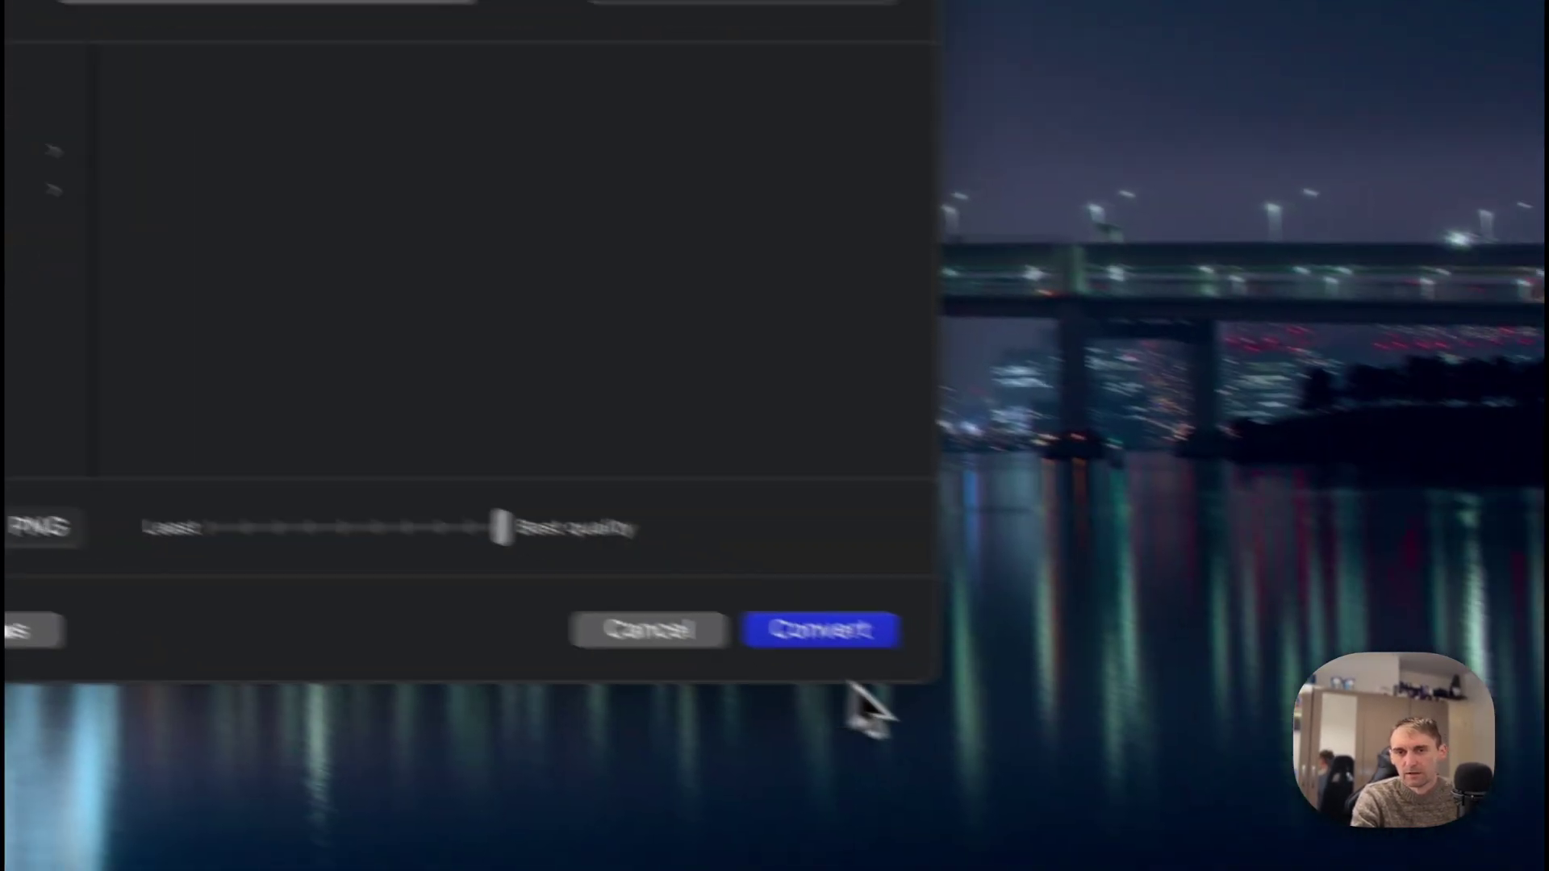
left_click(839, 633)
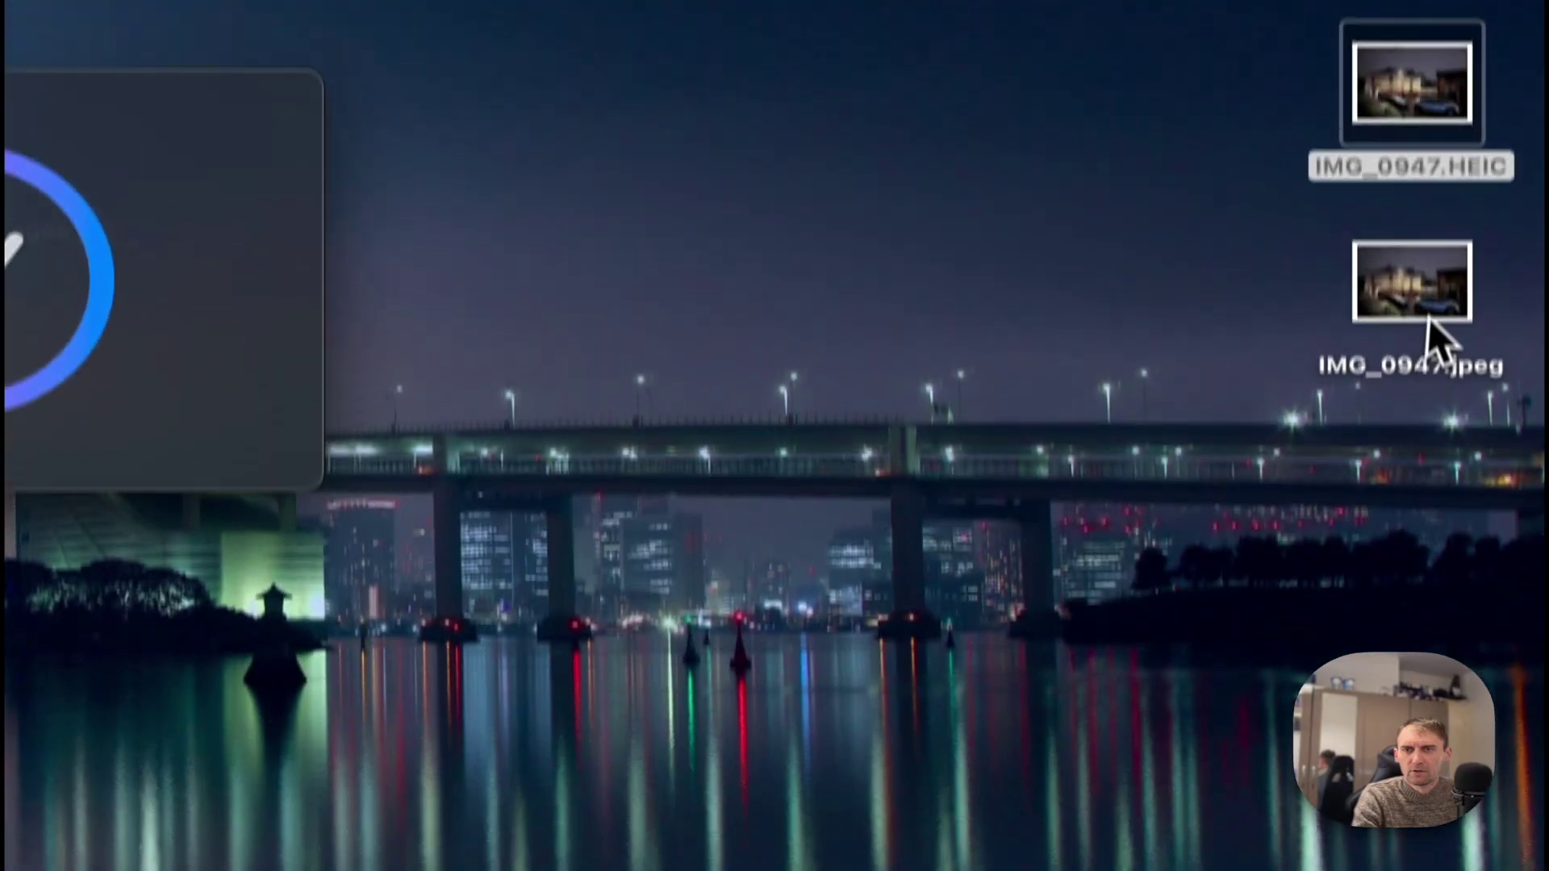
- View the converted IMG_0947.jpeg in Preview, and close both the image and the HEIC Converter window
left_click(1428, 317)
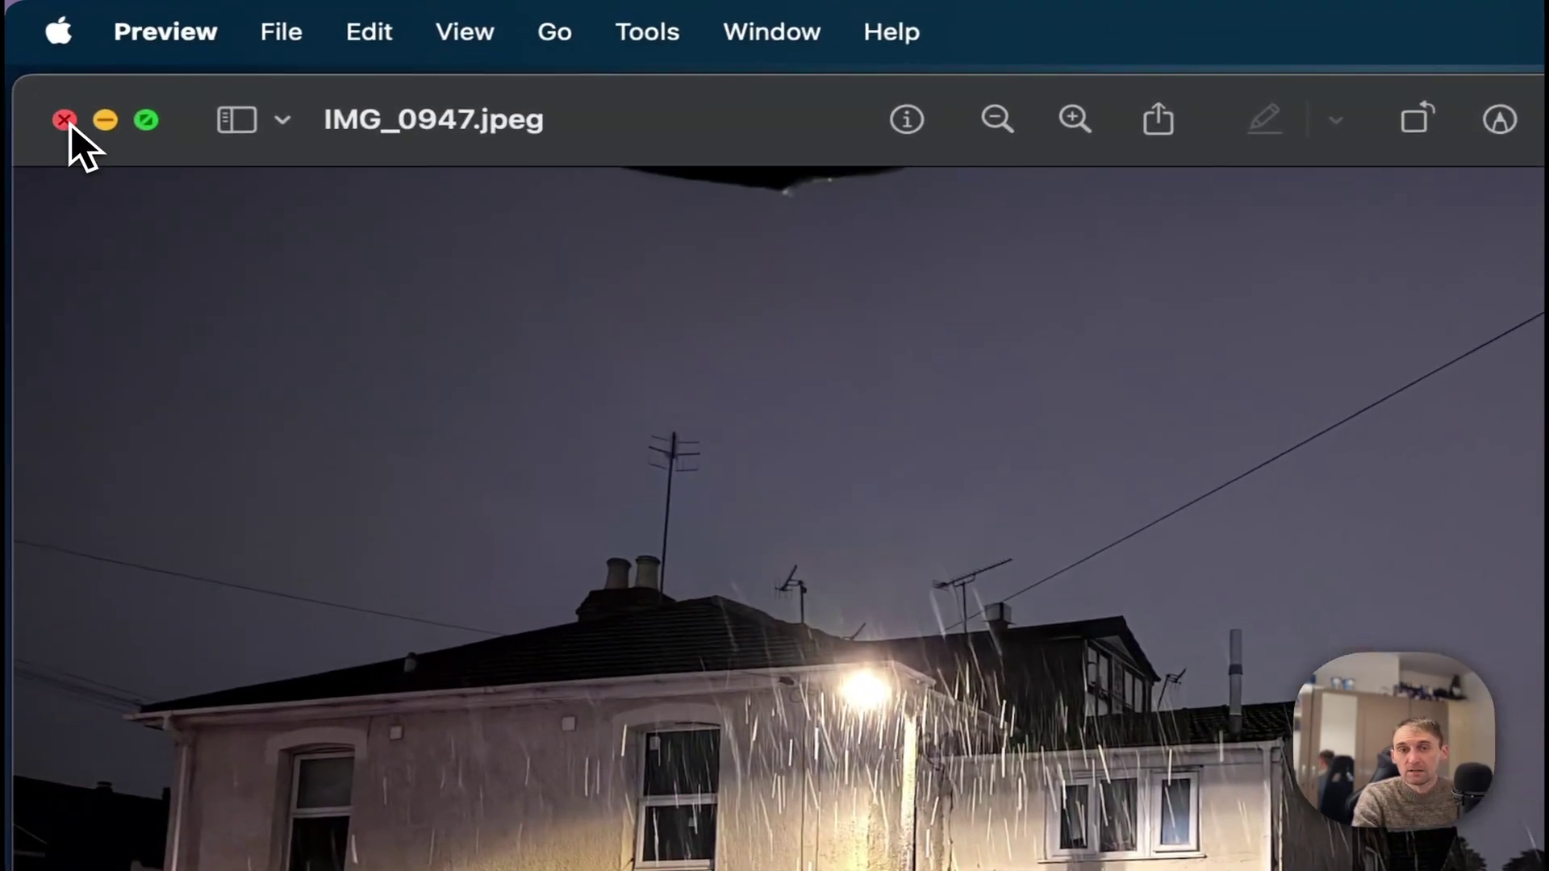
left_click(64, 119)
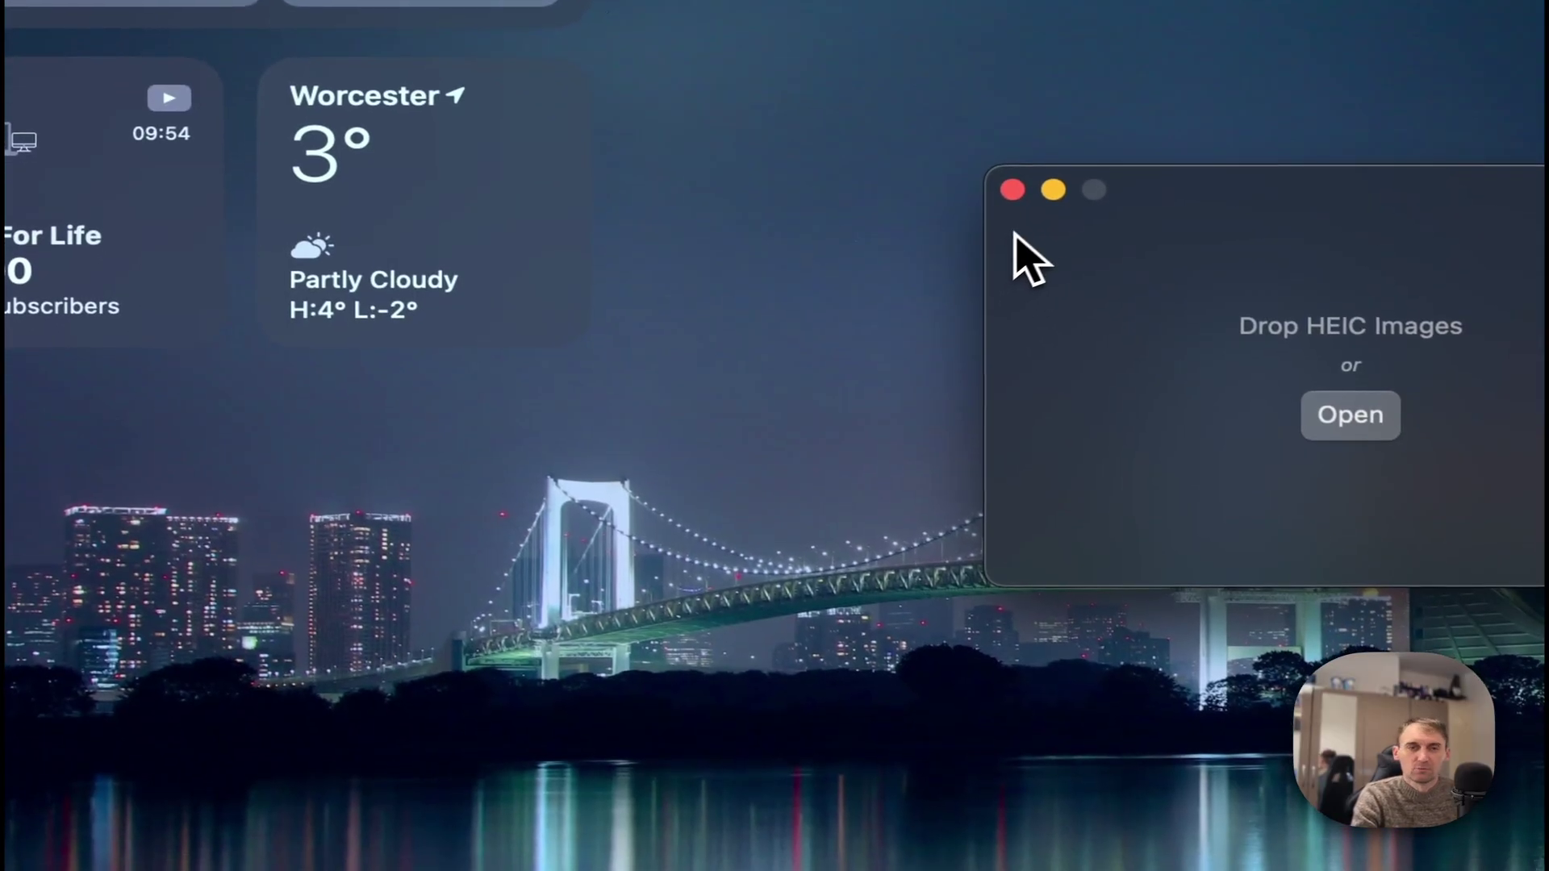
left_click(1019, 195)
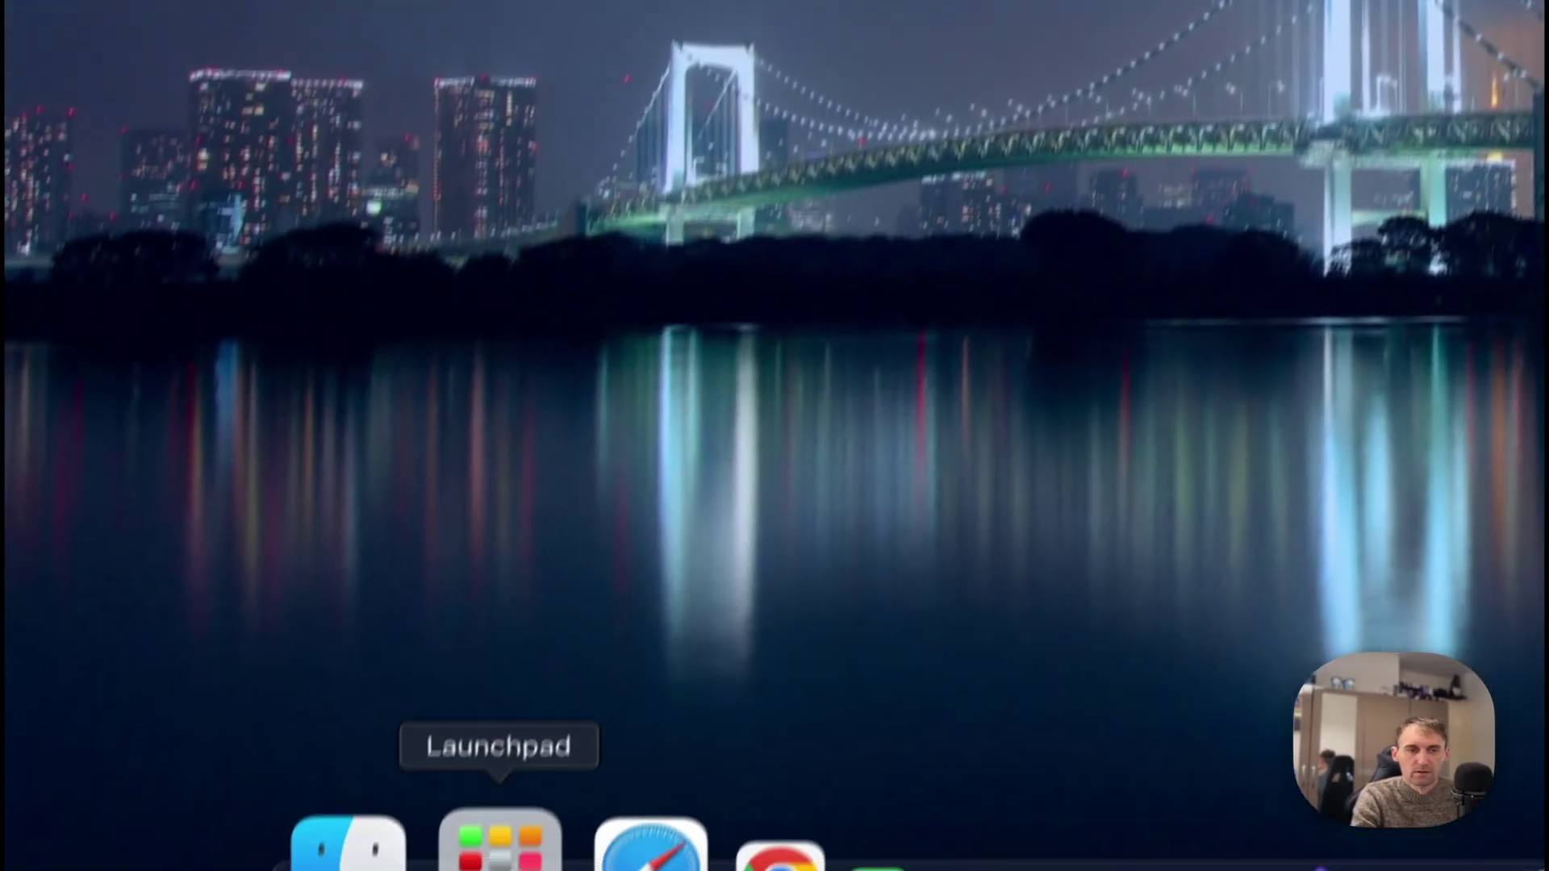
- Launch ImageOptim from the MacOS APPS folder and check the file information of IMG_0947.HEIC on the desktop
left_click(501, 840)
left_click(726, 428)
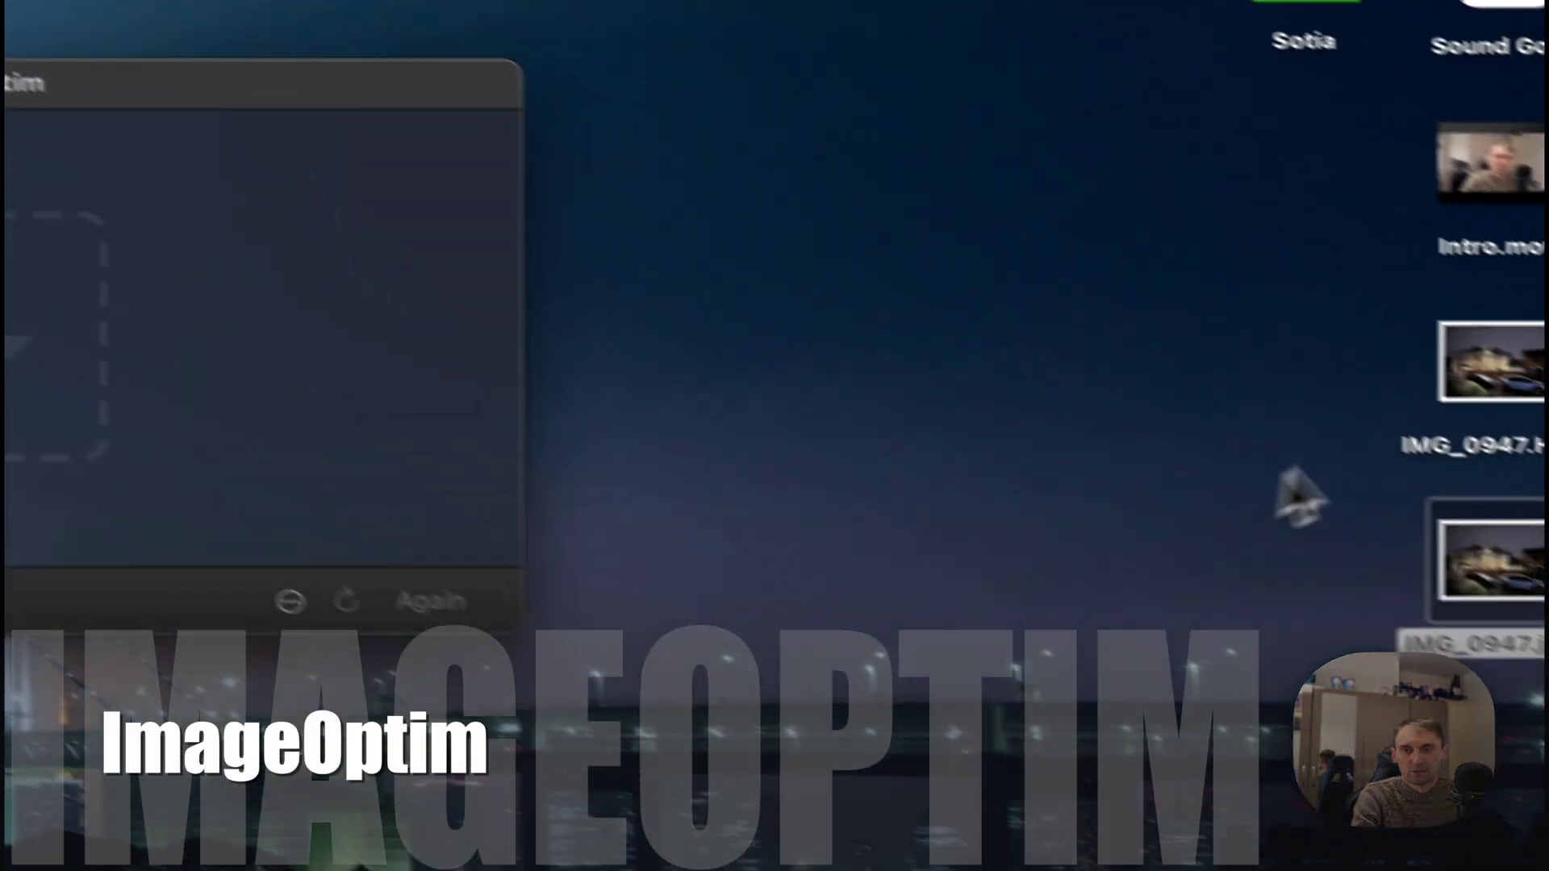
right_click(1416, 307)
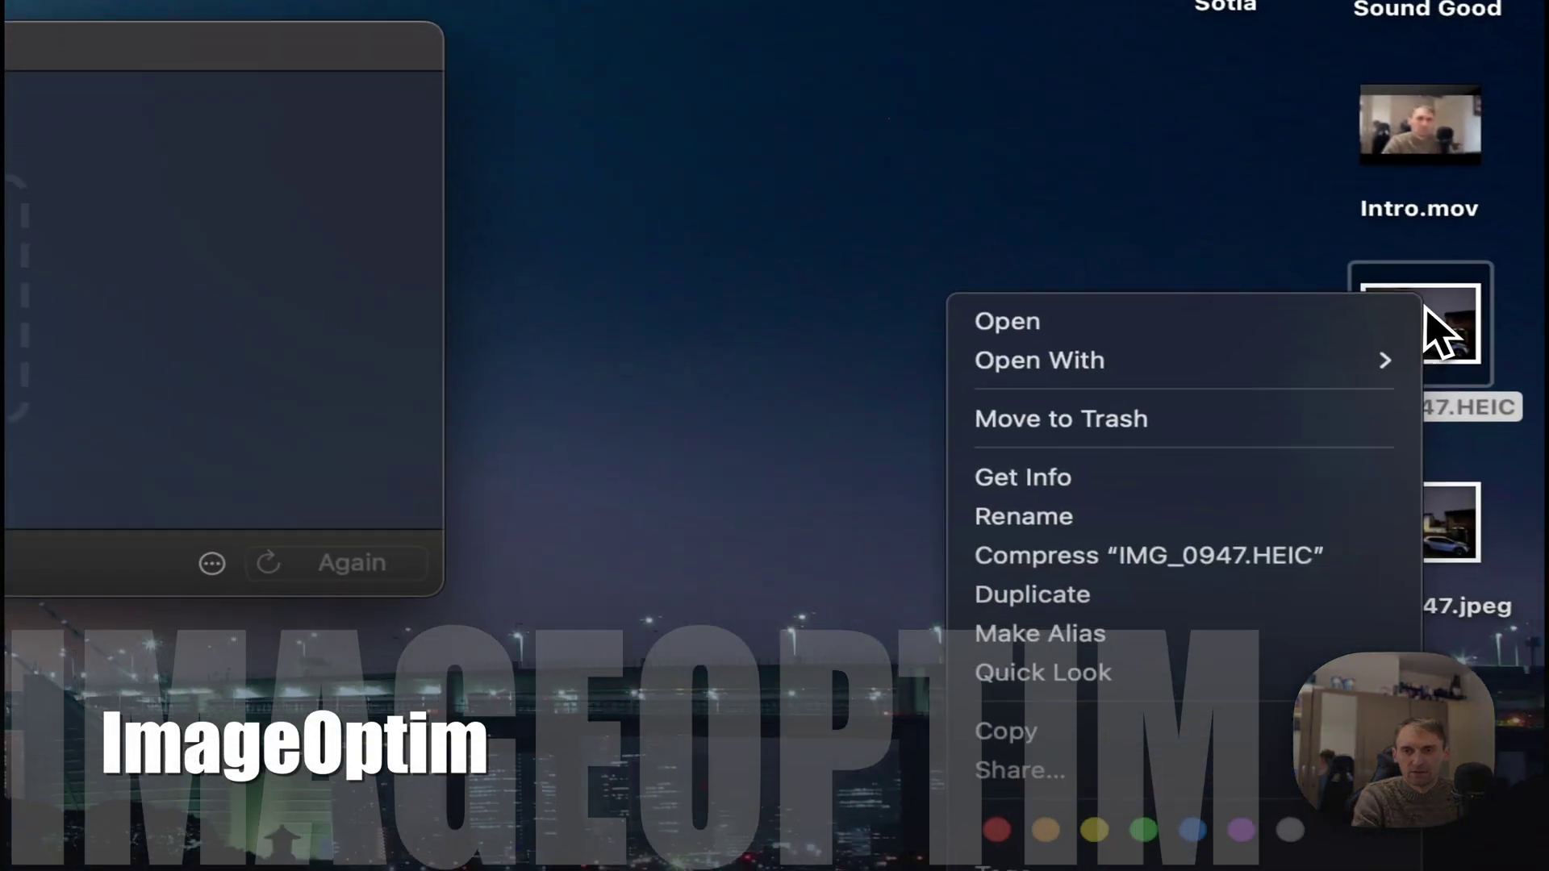
left_click(1144, 483)
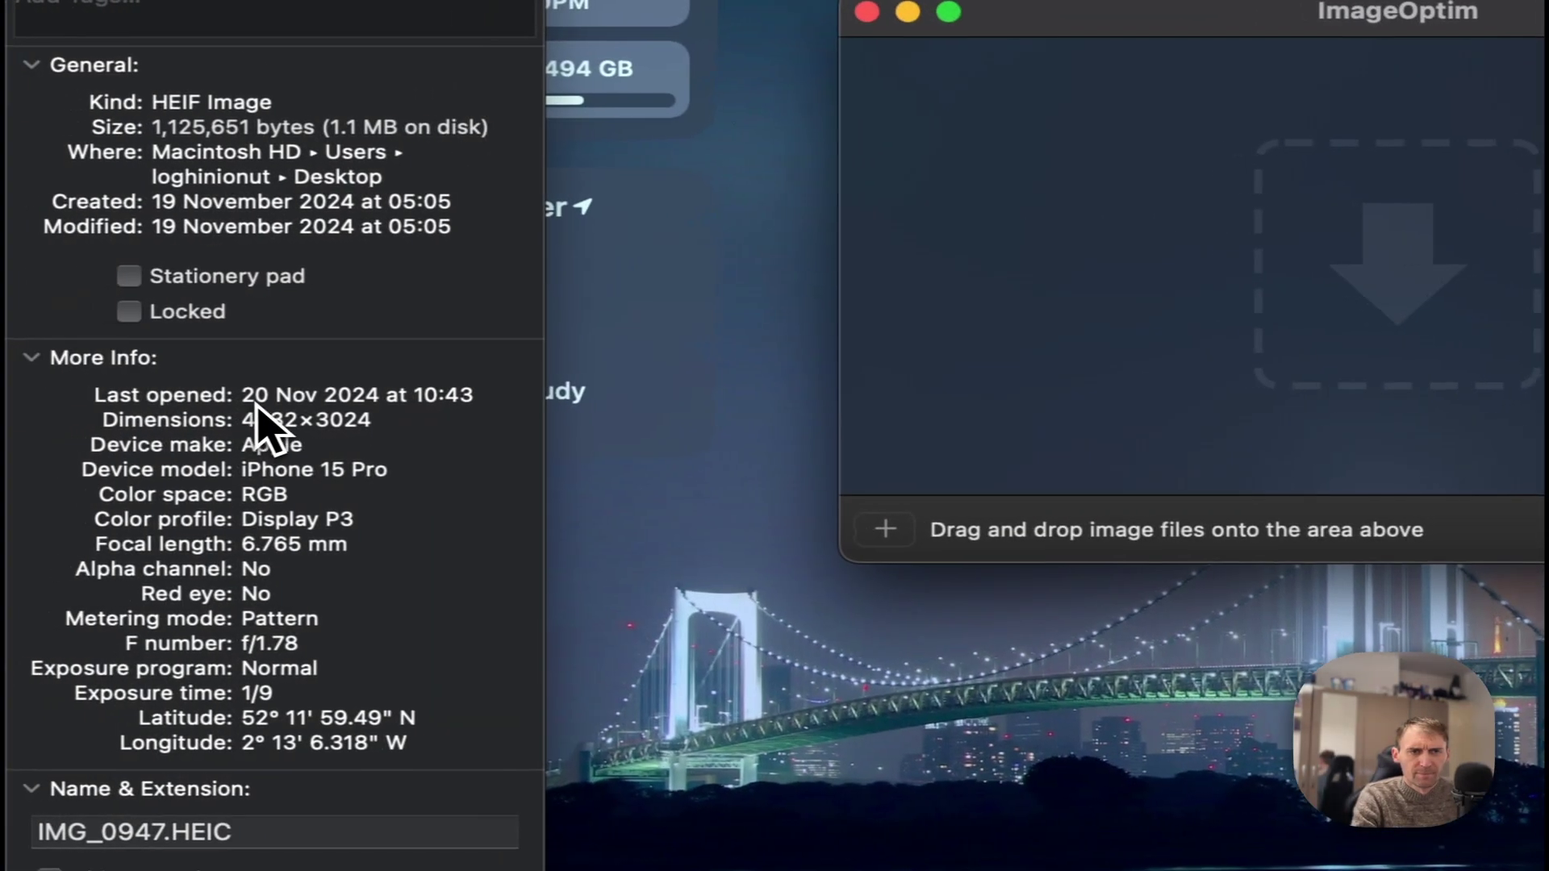
left_click_drag(257, 409, 340, 440)
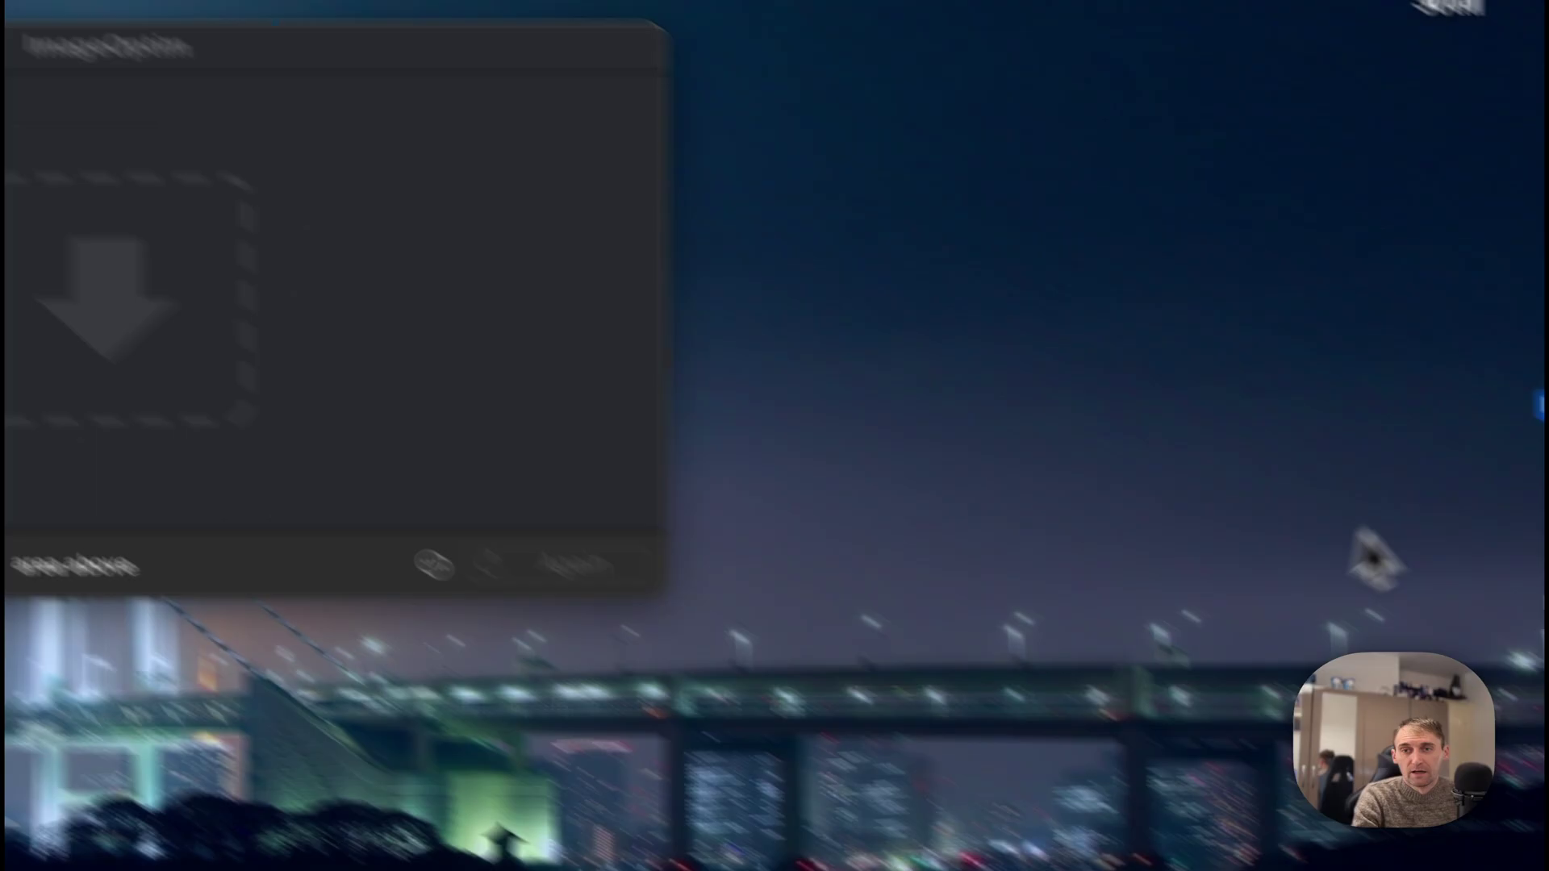
- Check the file information of IMG_0947.jpeg on the desktop and close its info window
right_click(1500, 439)
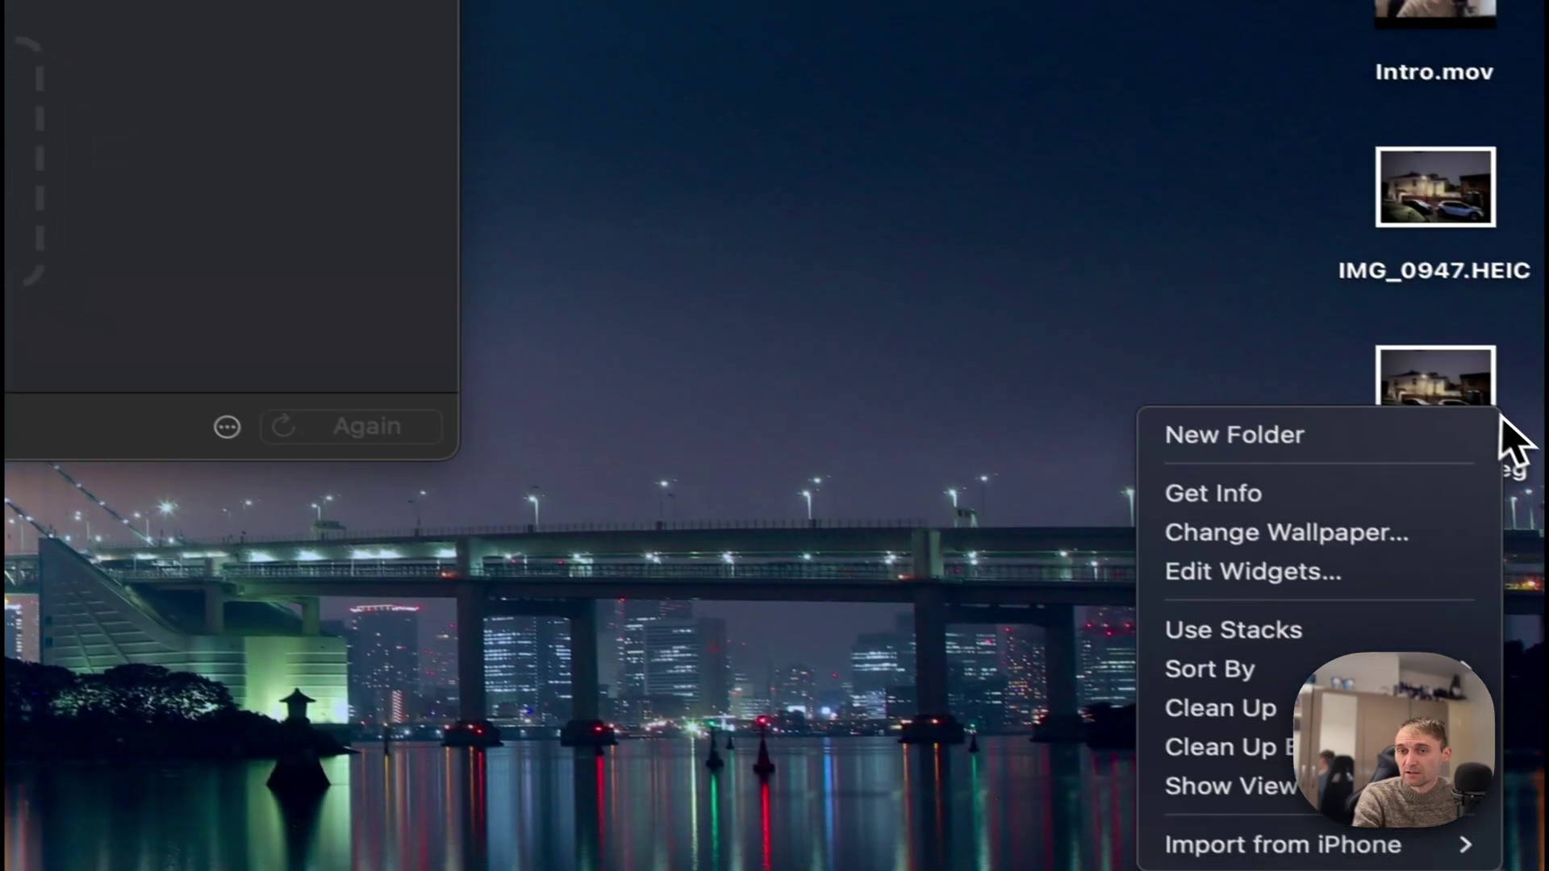
left_click(1459, 391)
left_click(1452, 380)
right_click(1452, 379)
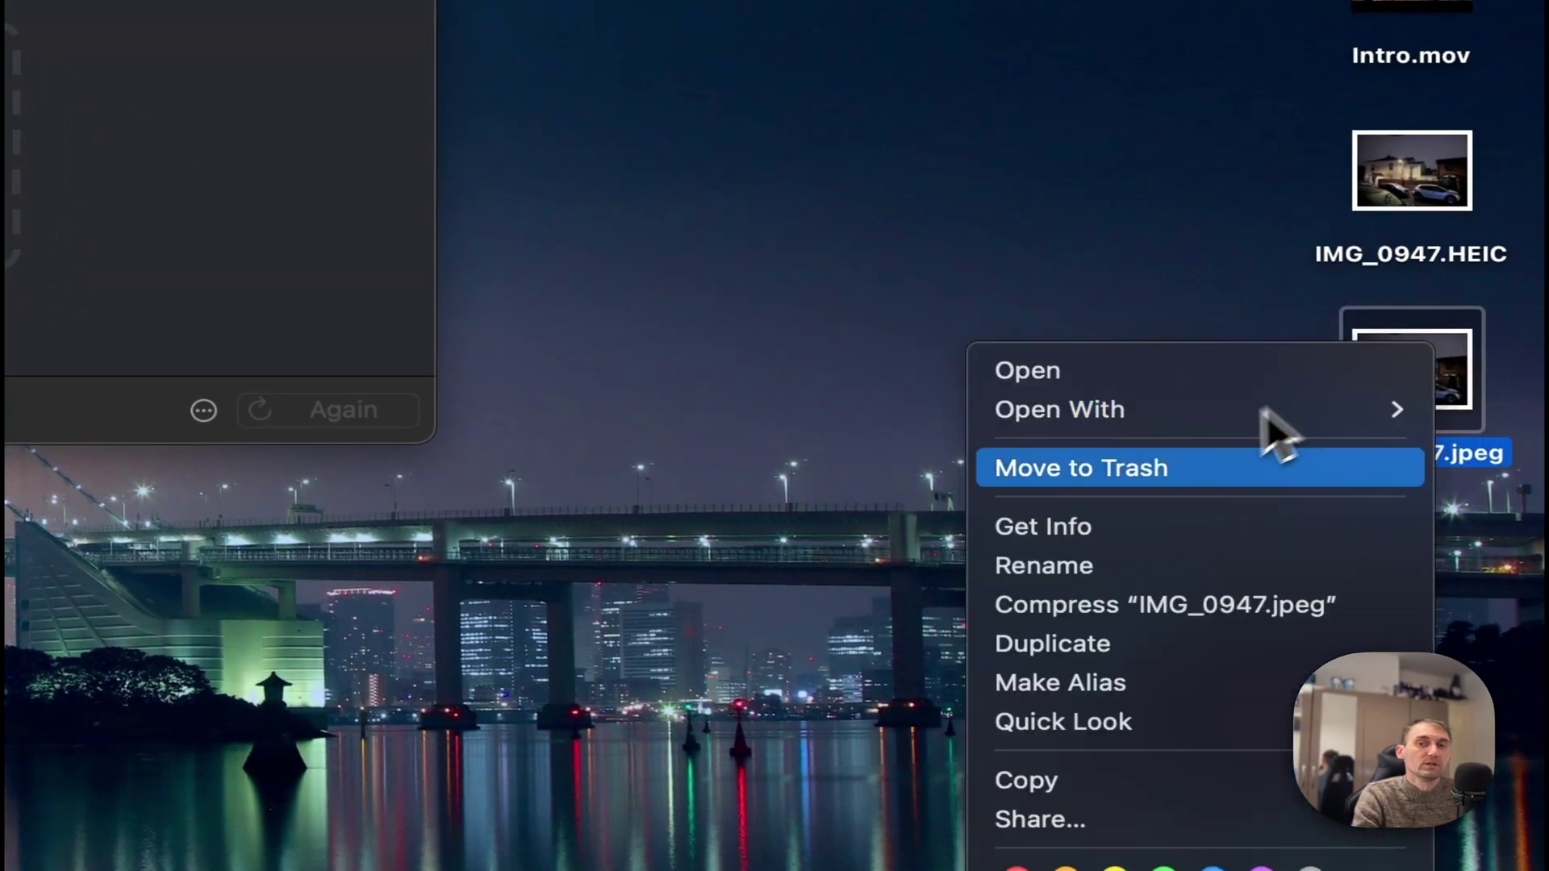
left_click(759, 521)
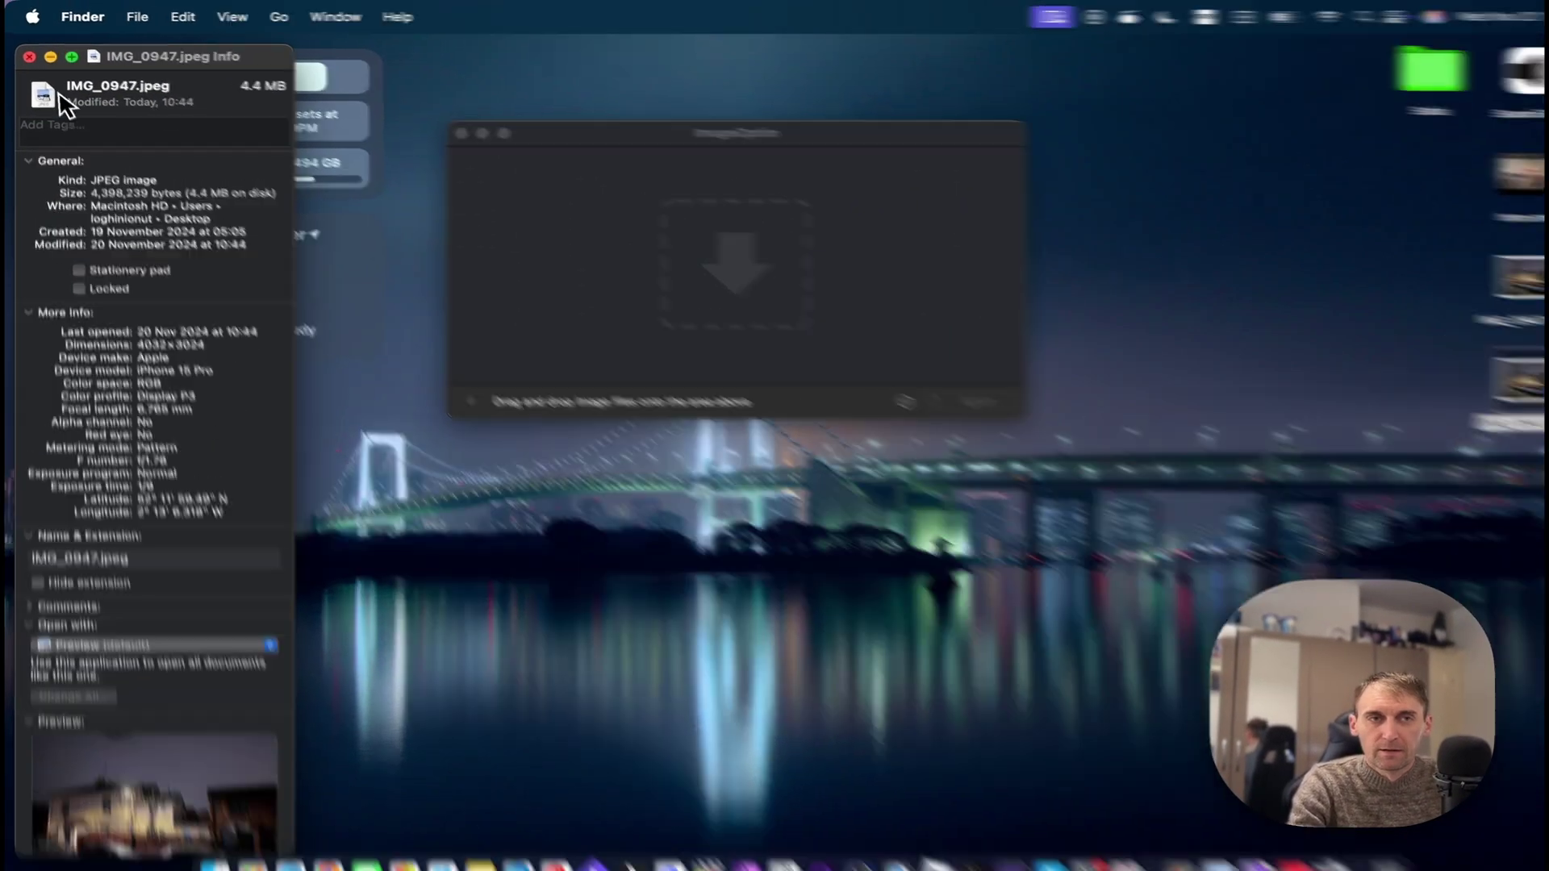
left_click(28, 54)
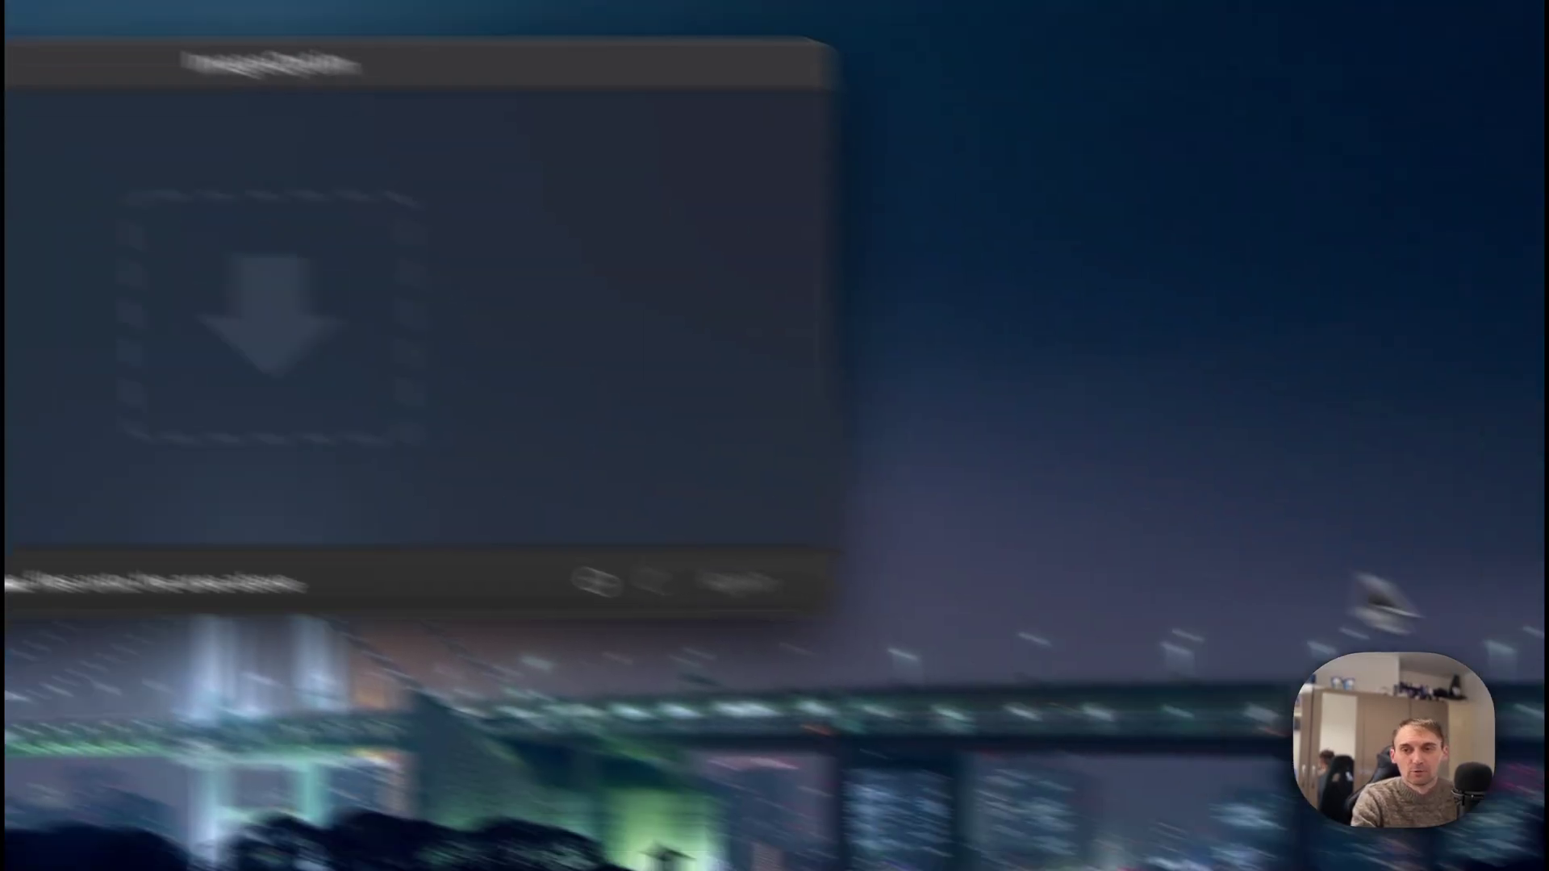
- Compress the desktop's IMG_0947.jpeg with ImageOptim and check the optimised file's information
left_click_drag(1436, 415, 242, 283)
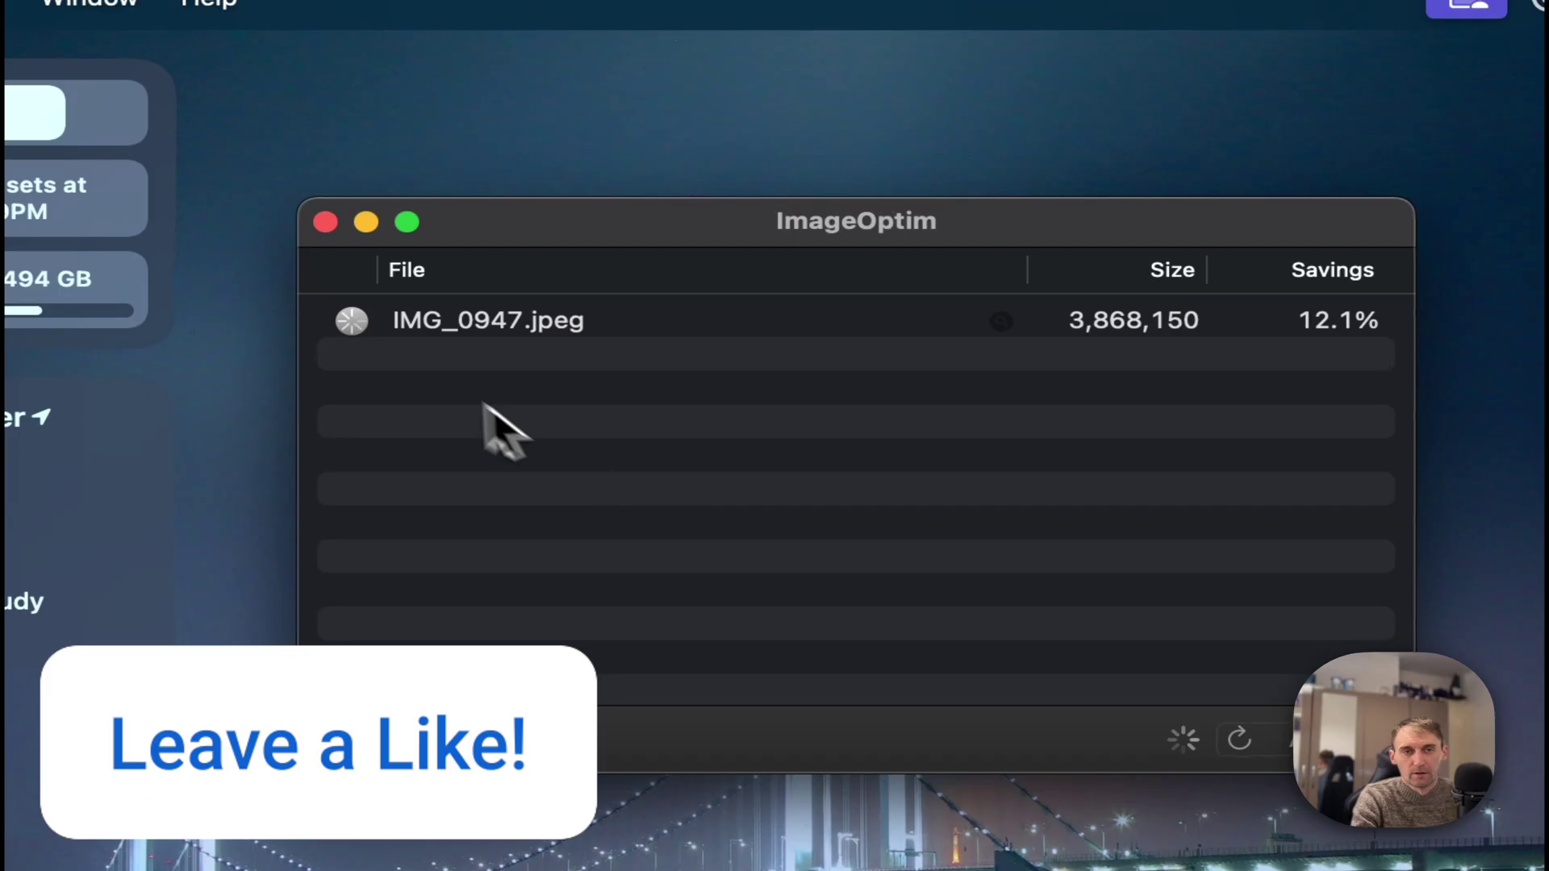
left_click(395, 336)
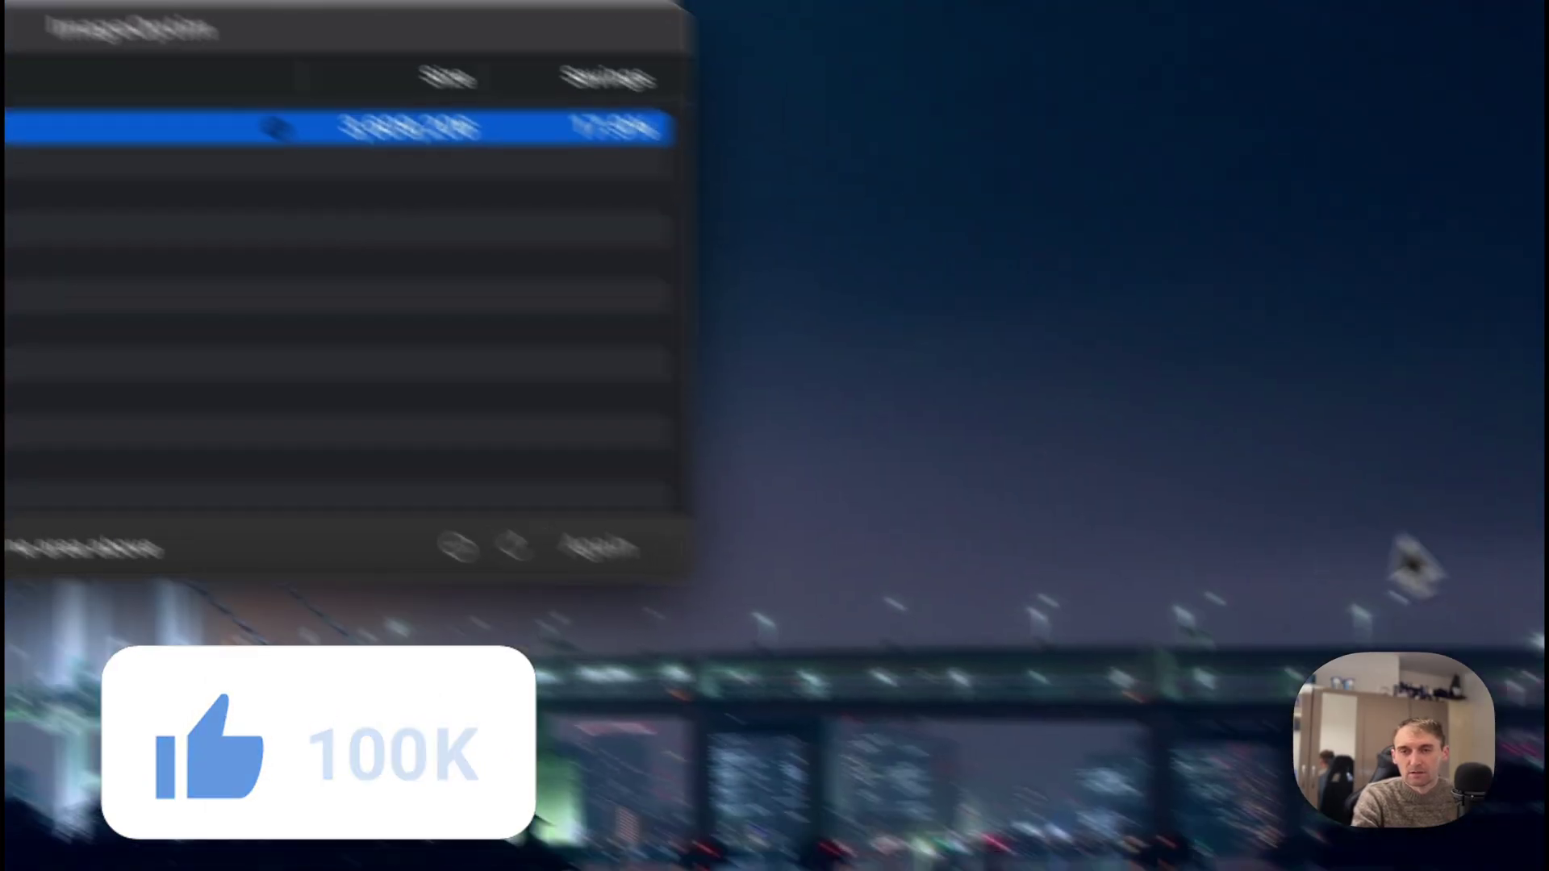
right_click(1413, 388)
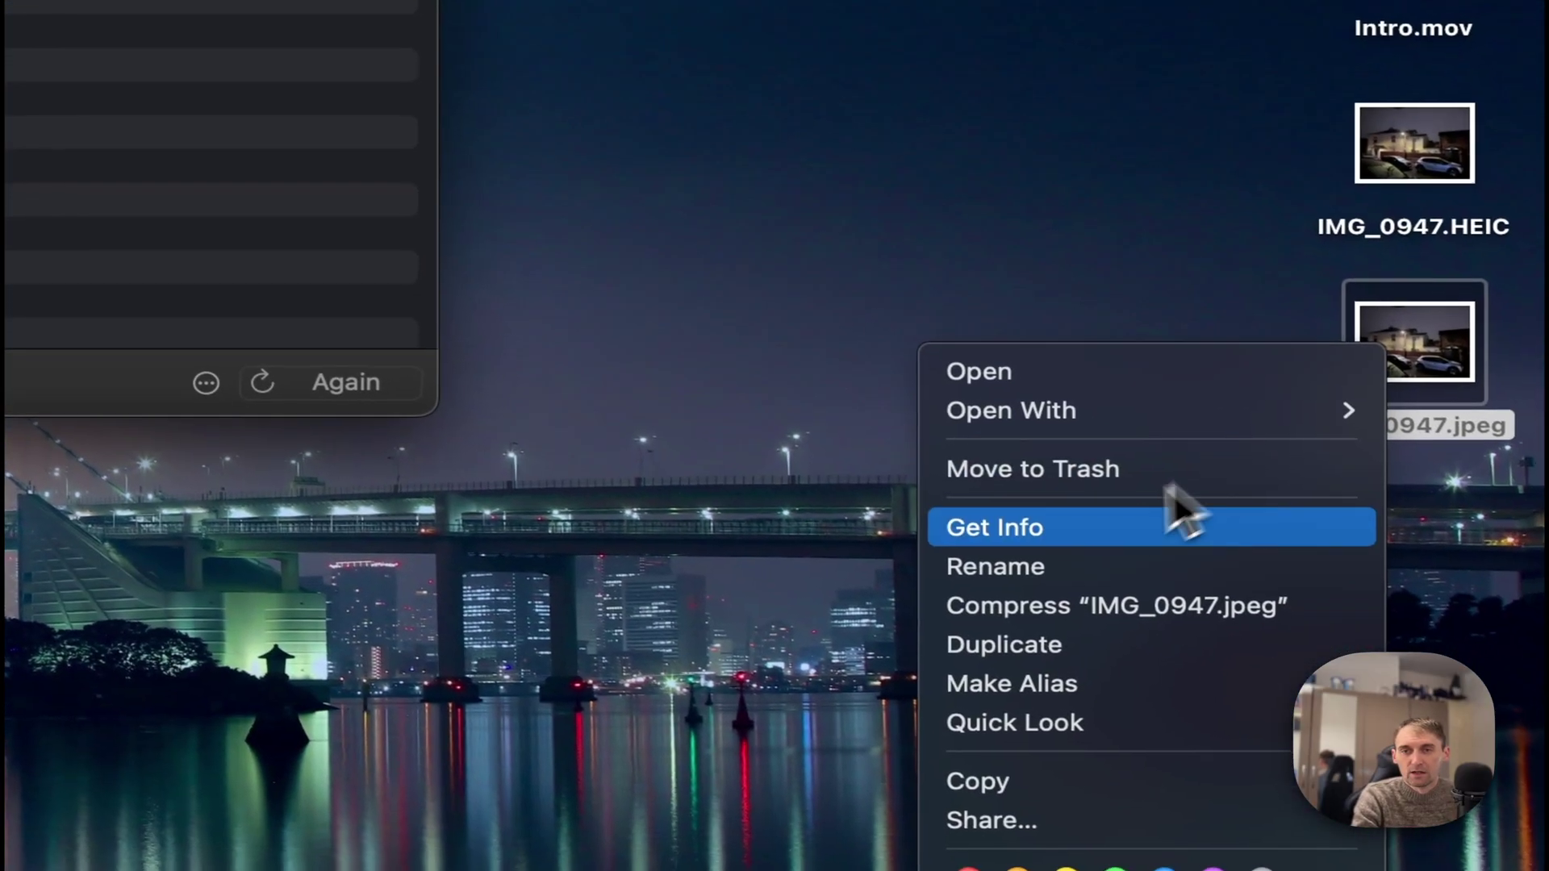
left_click(1063, 532)
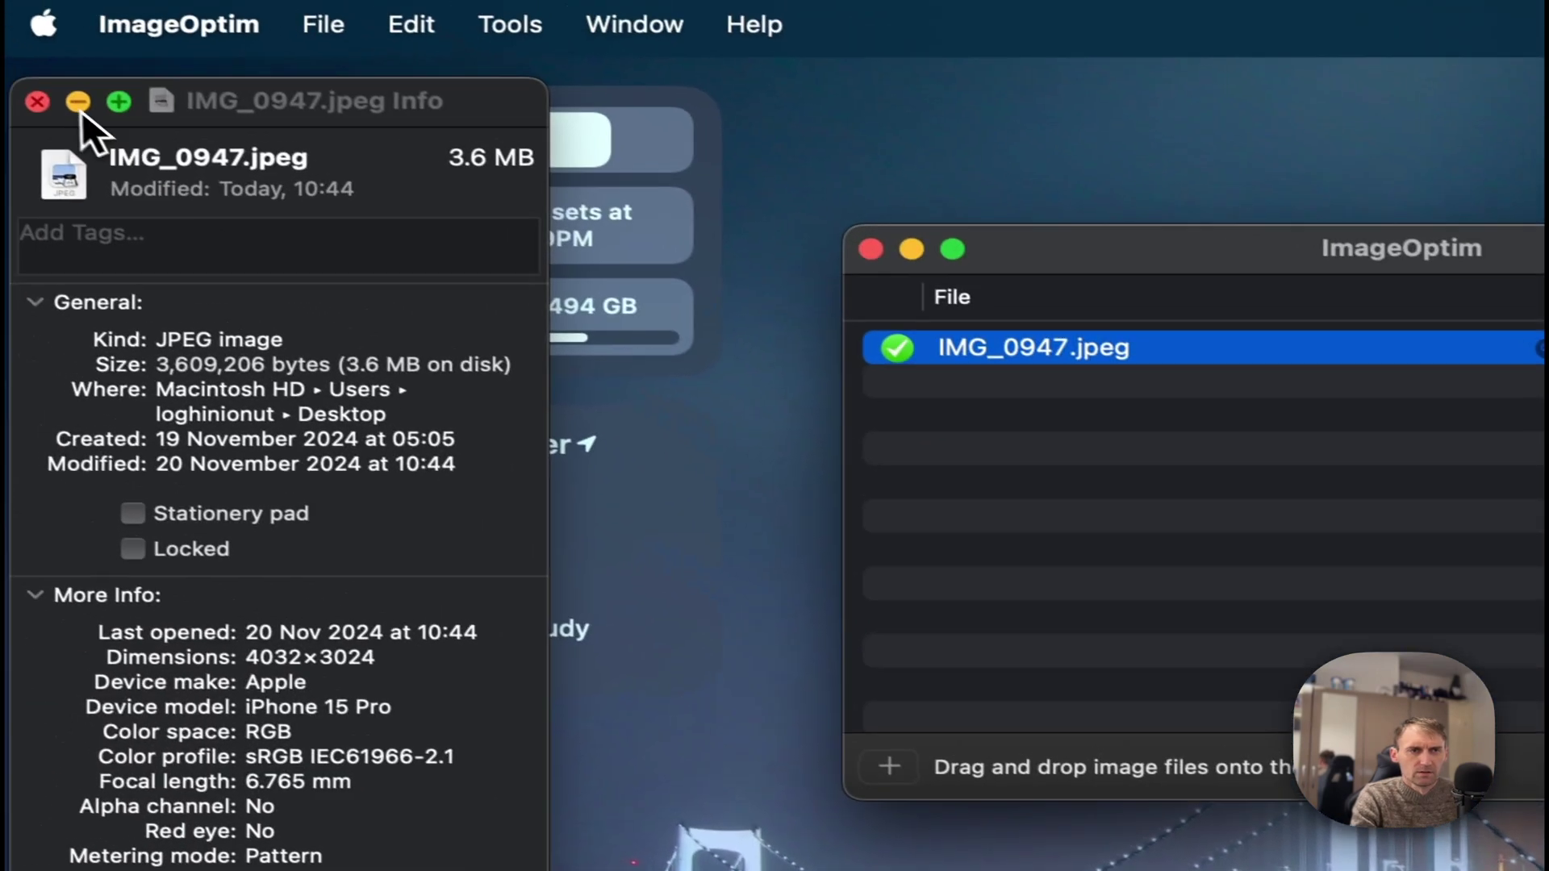
left_click(76, 102)
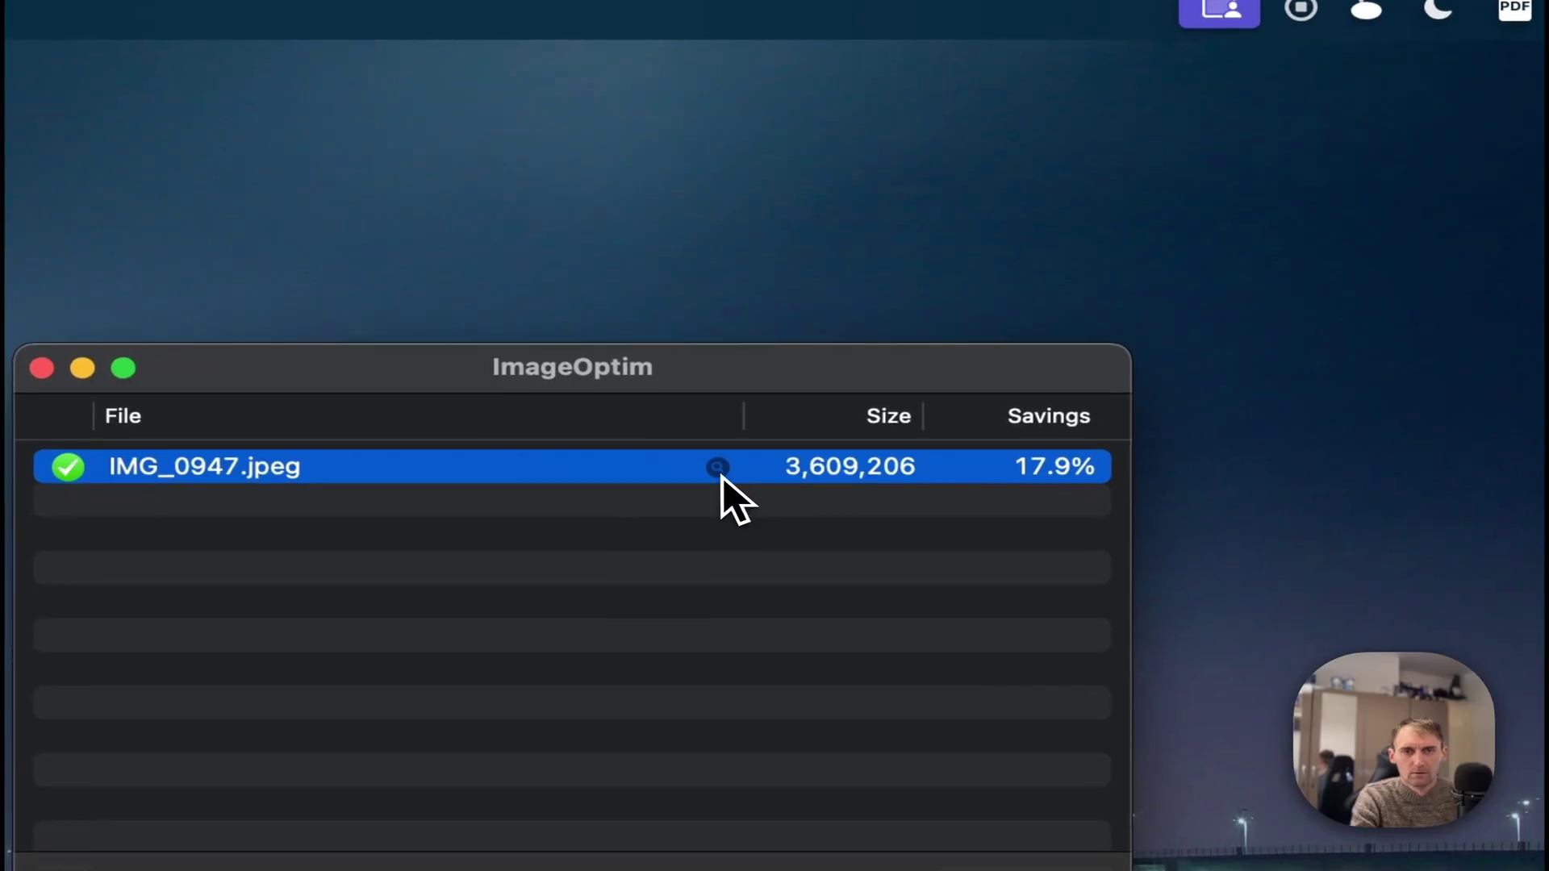
- Reveal the optimised IMG_0947.jpeg in Finder, open its file information, and close the Finder window
left_click(717, 468)
right_click(687, 283)
left_click(778, 460)
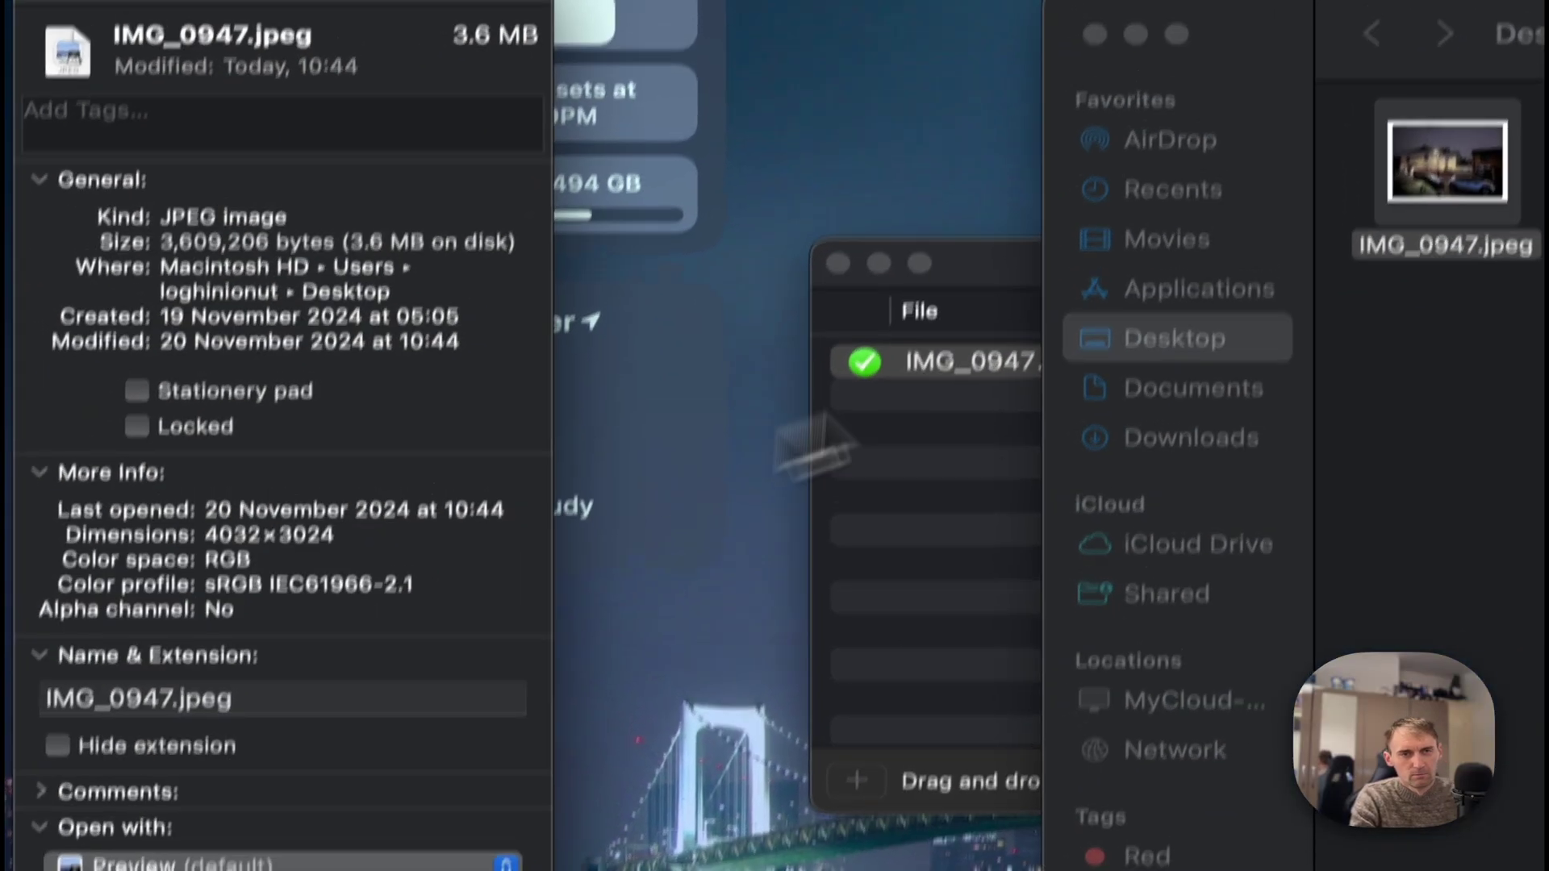
left_click(1095, 34)
- Examine the size and image details in the IMG_0947.jpeg info window, and close both it and the ImageOptim window
left_click_drag(336, 0, 1169, 0)
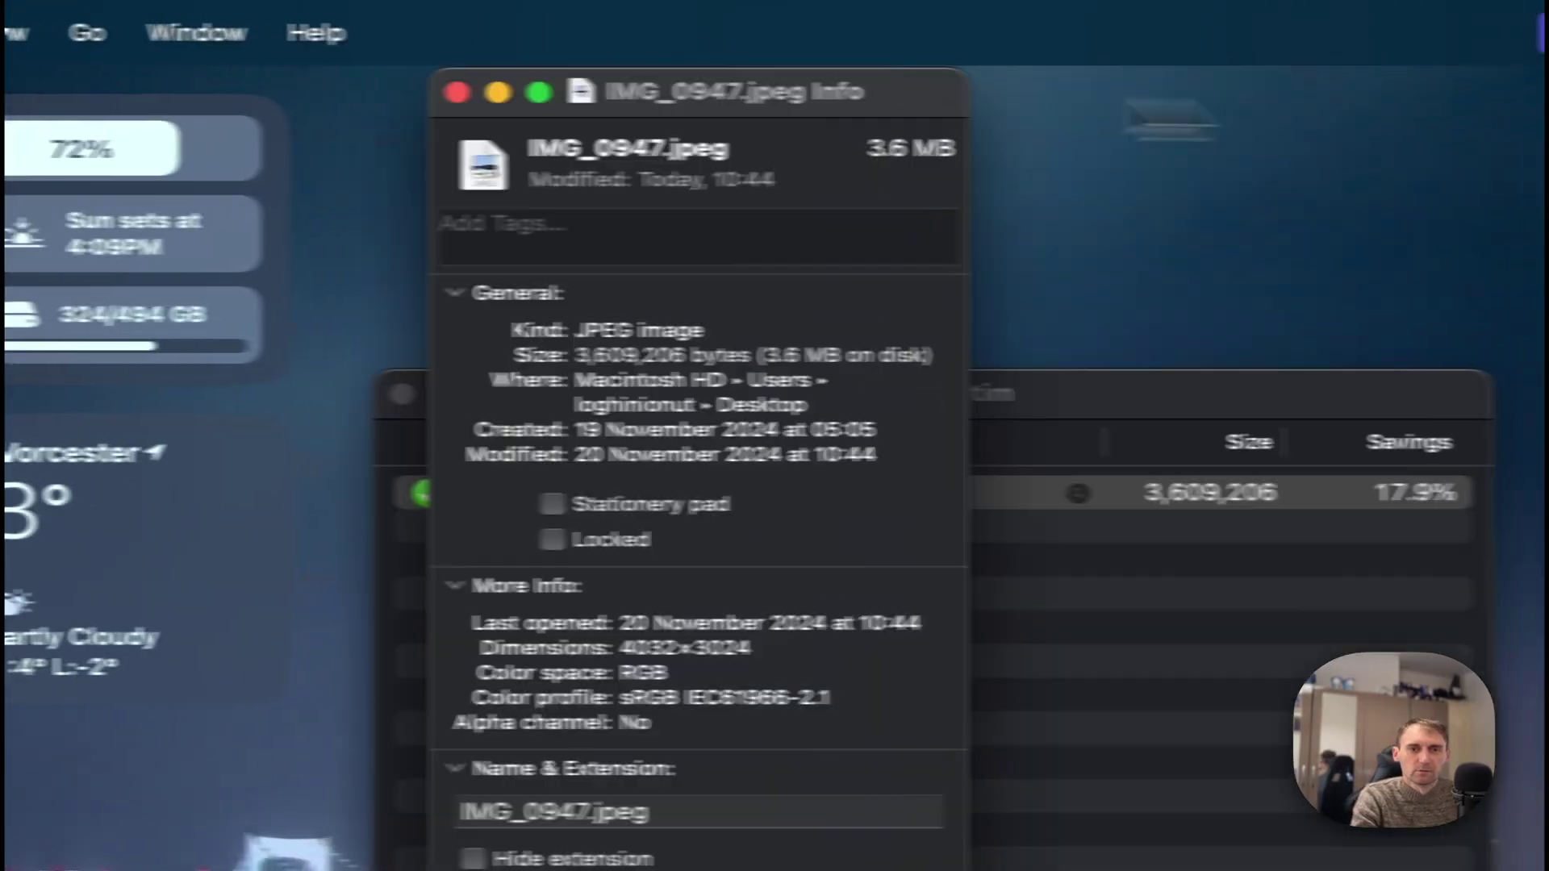
left_click_drag(803, 95, 284, 110)
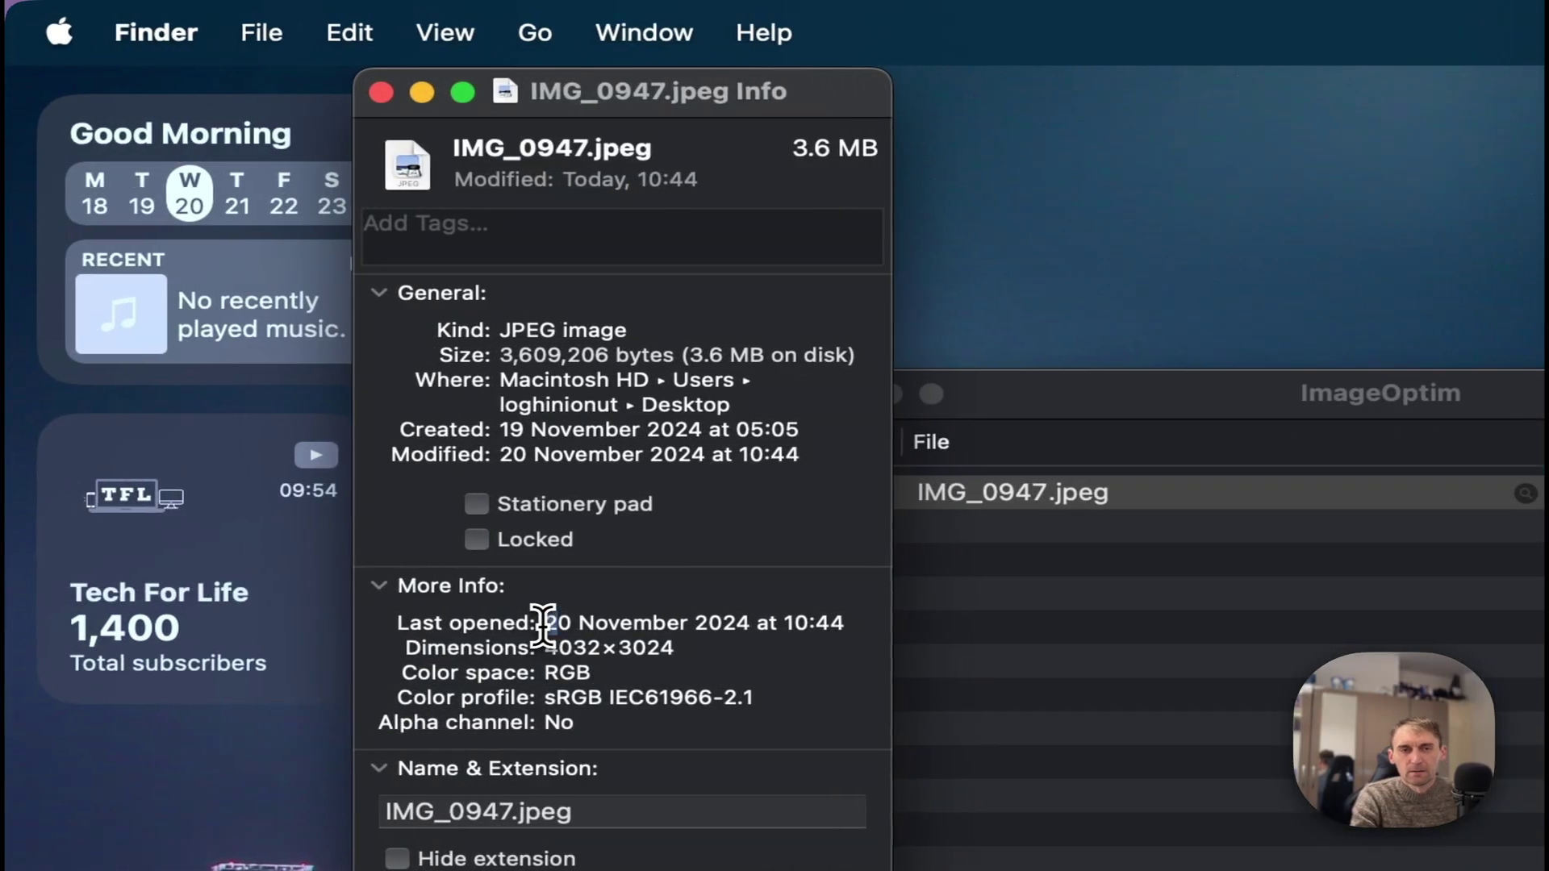
left_click_drag(543, 625, 621, 646)
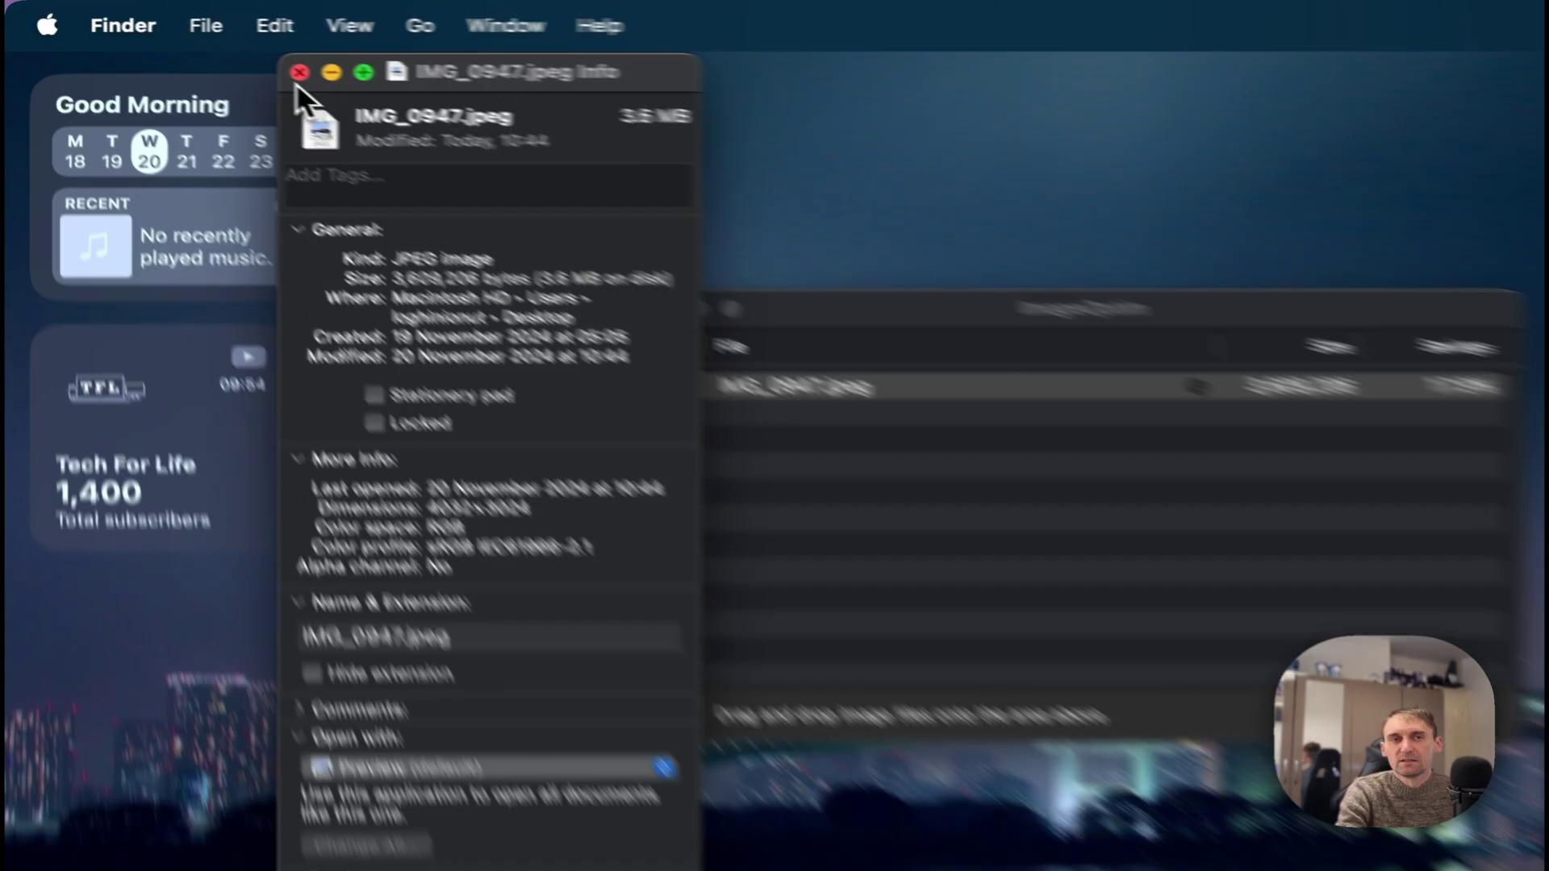
left_click(192, 45)
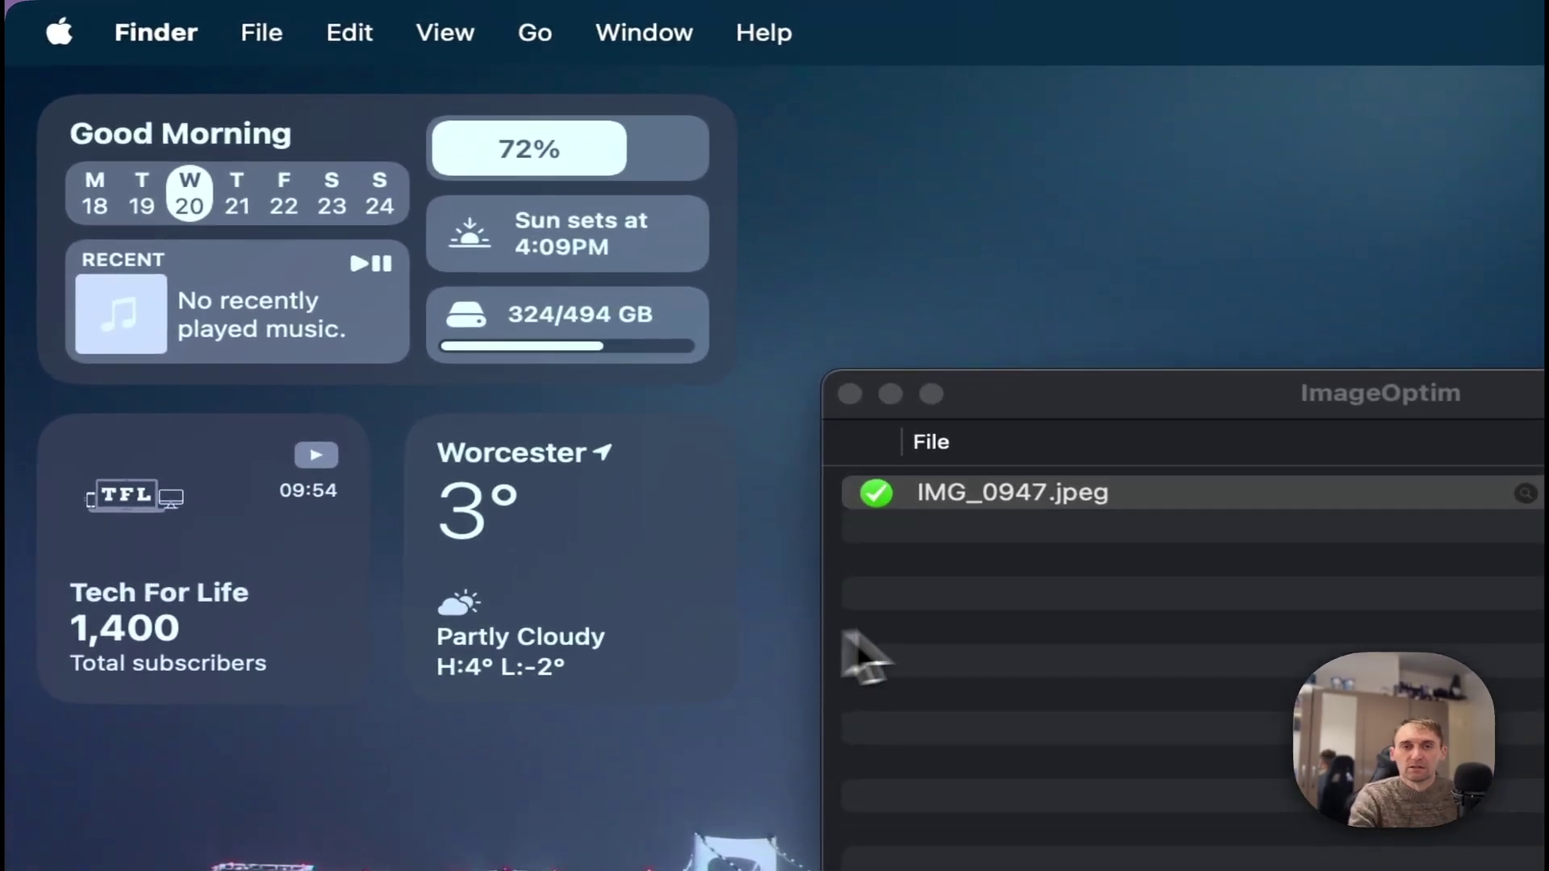
left_click(1113, 641)
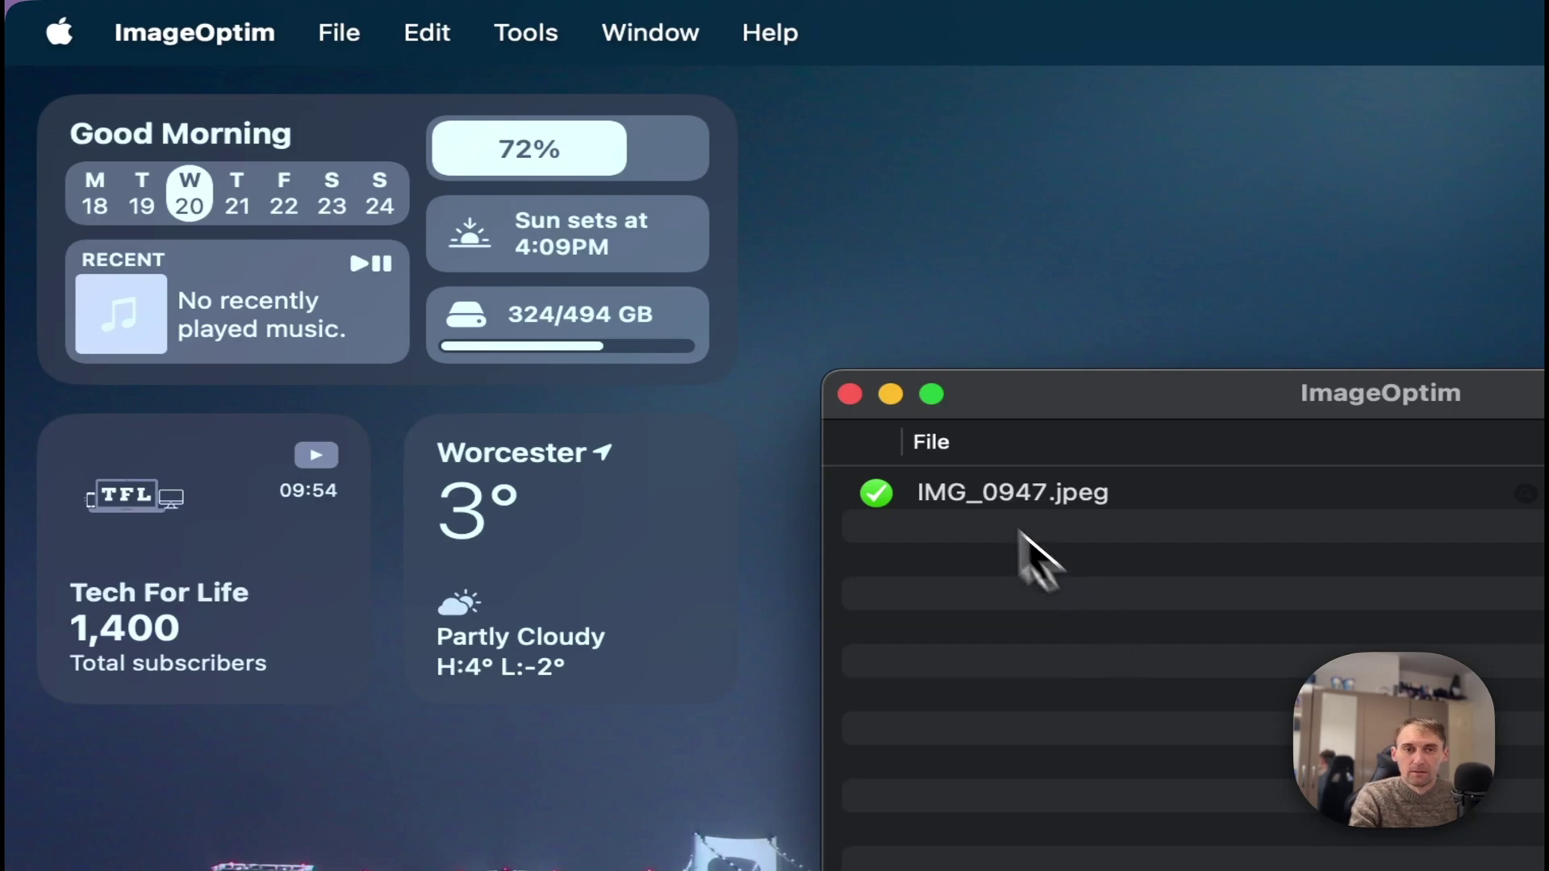
left_click(849, 394)
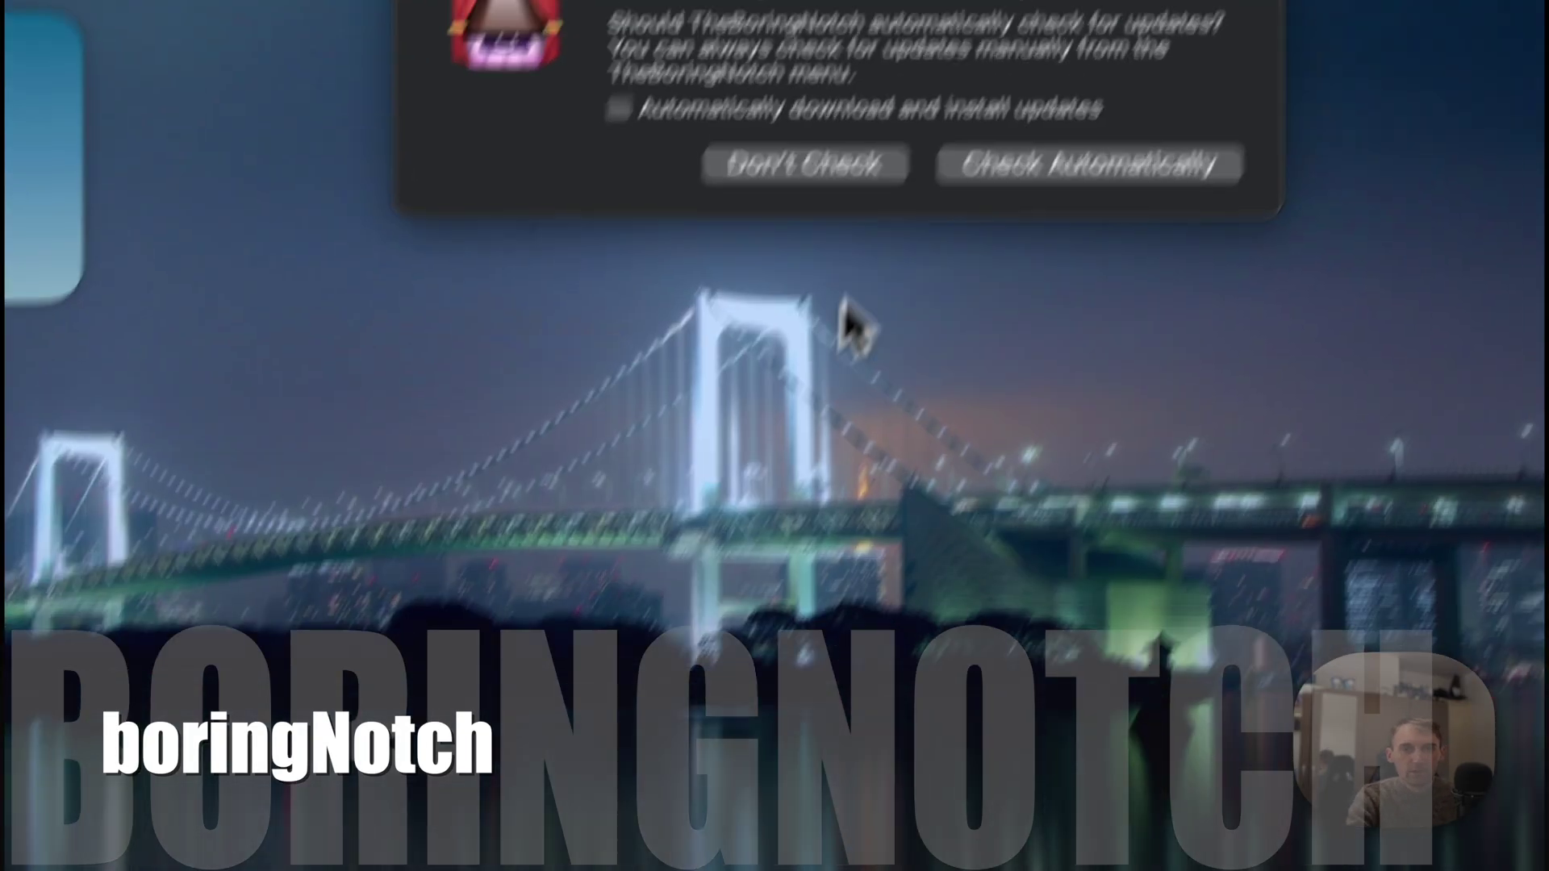
- Answer boringNotch's automatic update prompt and expand the notch to view its contents
left_click(935, 64)
left_click(989, 116)
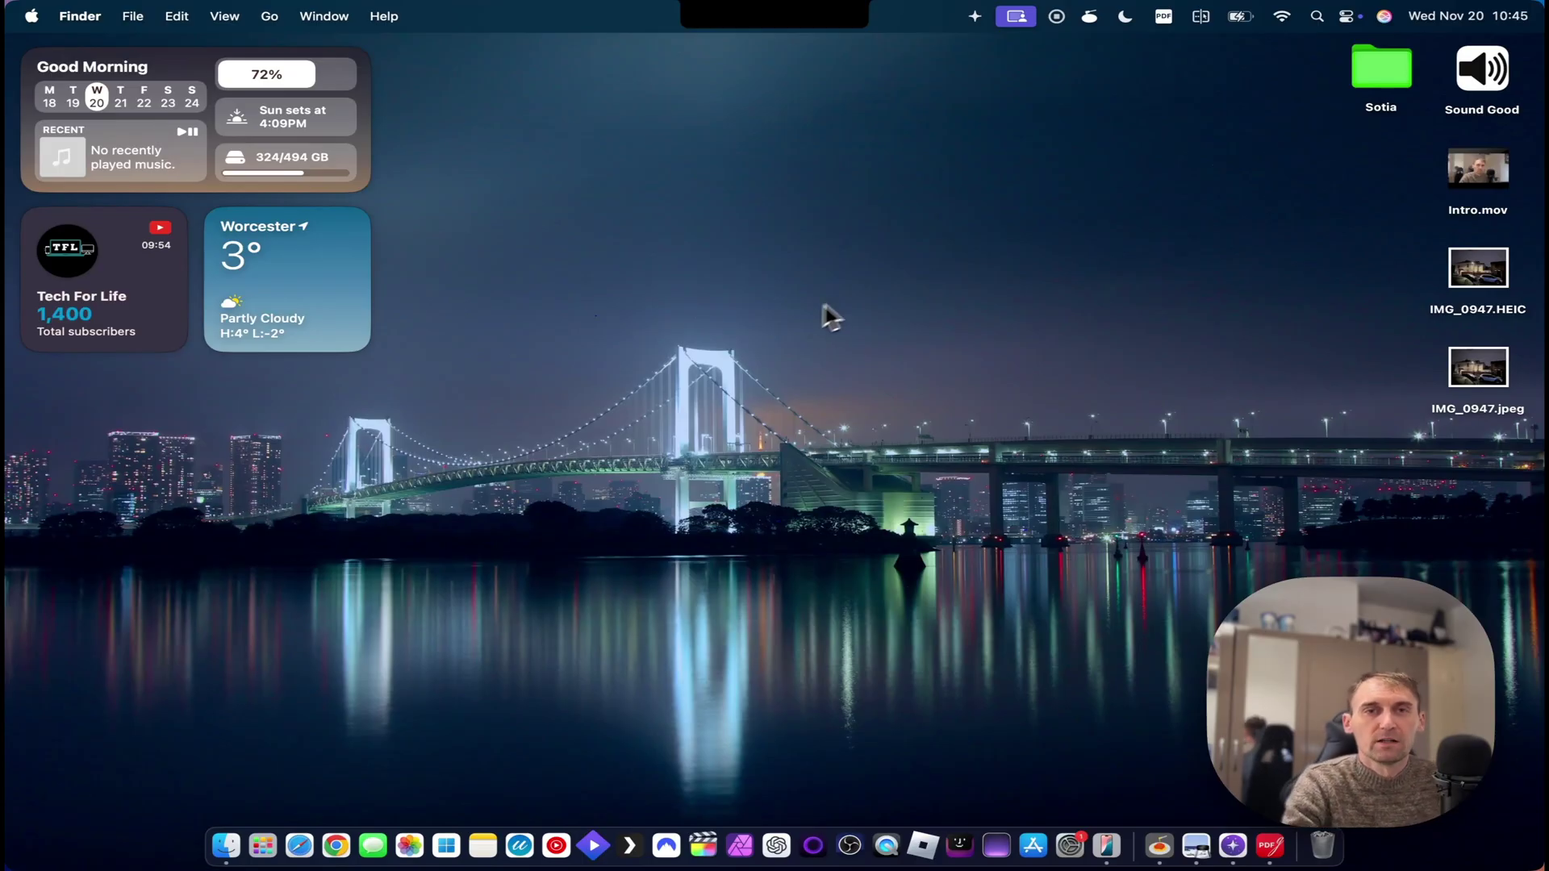
mouse_move(777, 4)
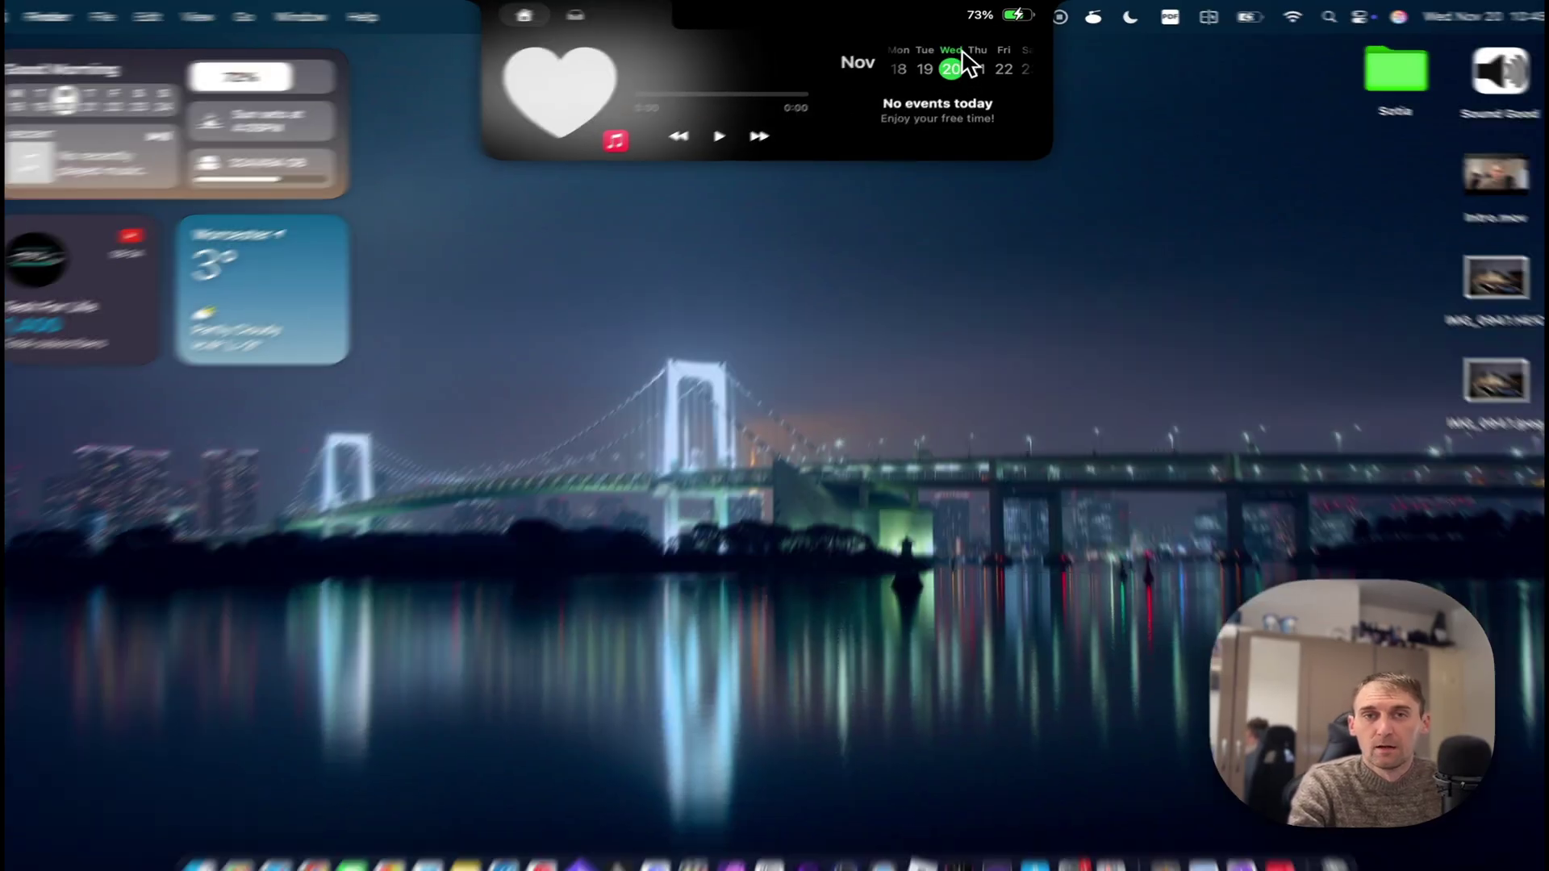
- Open the boringNotch settings and set the accent color to pink
right_click(972, 32)
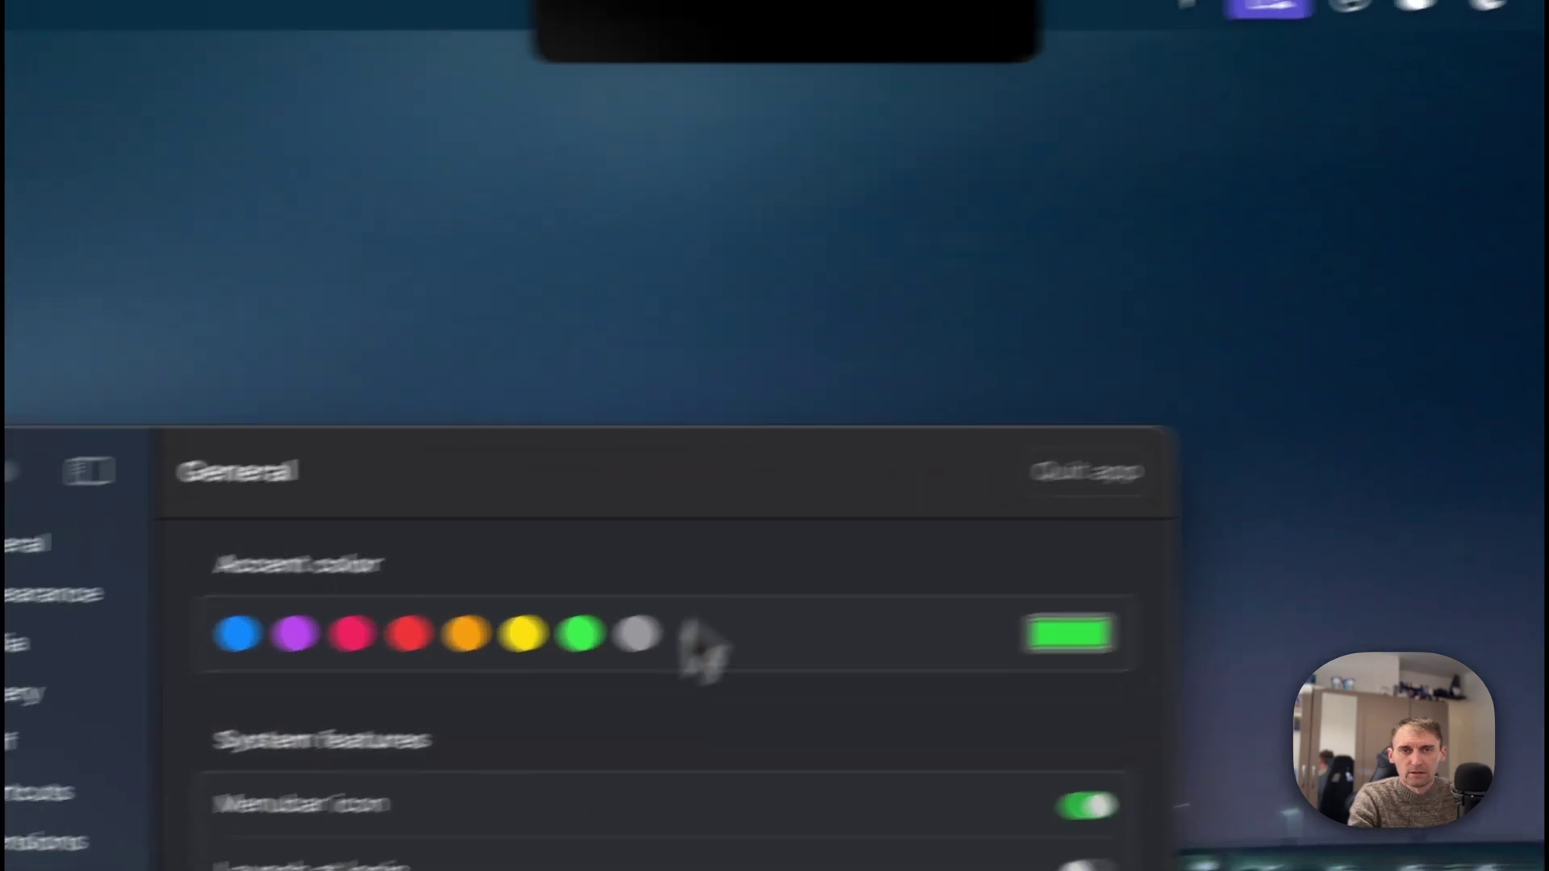
left_click(352, 633)
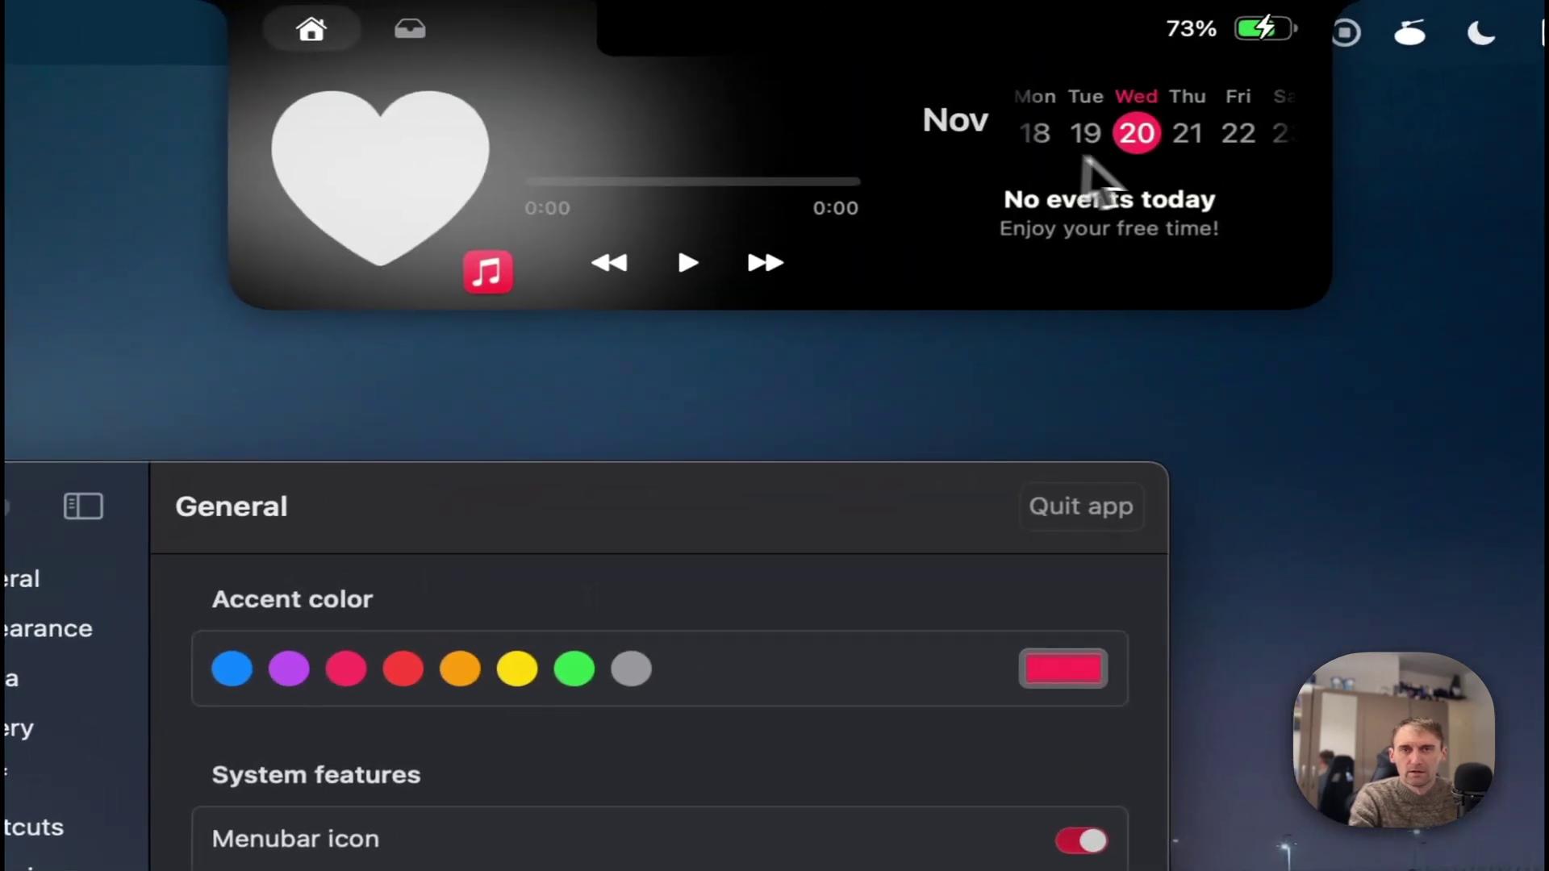
- Examine the Appearance, Media and Battery options in the boringNotch settings and the effect shown in the notch
left_click(117, 614)
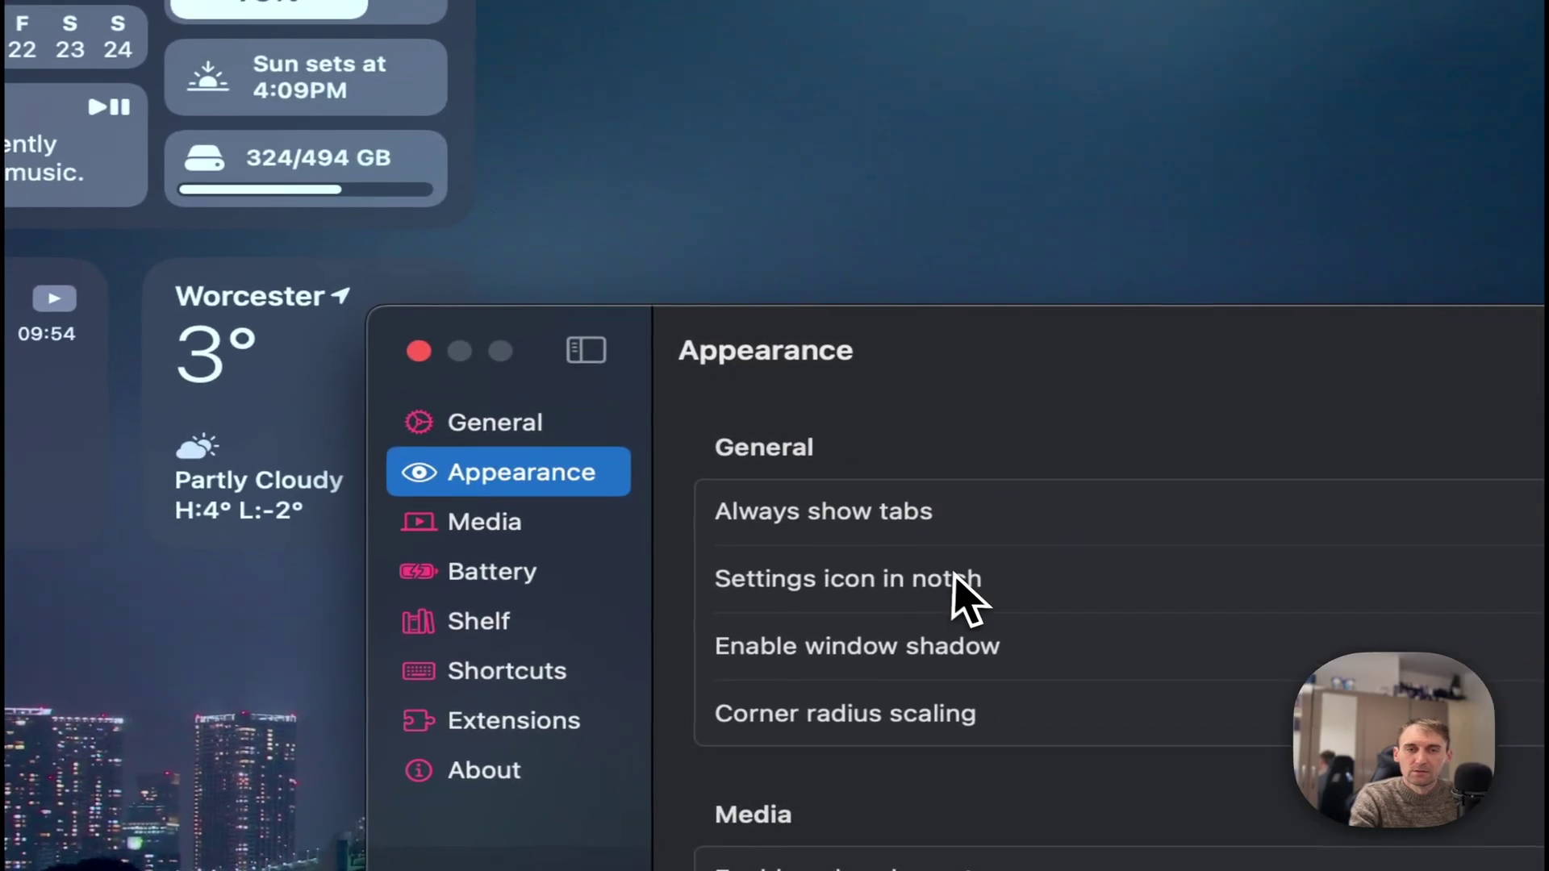
scroll(965, 594, "down", 4)
scroll(1018, 625, "down", 5)
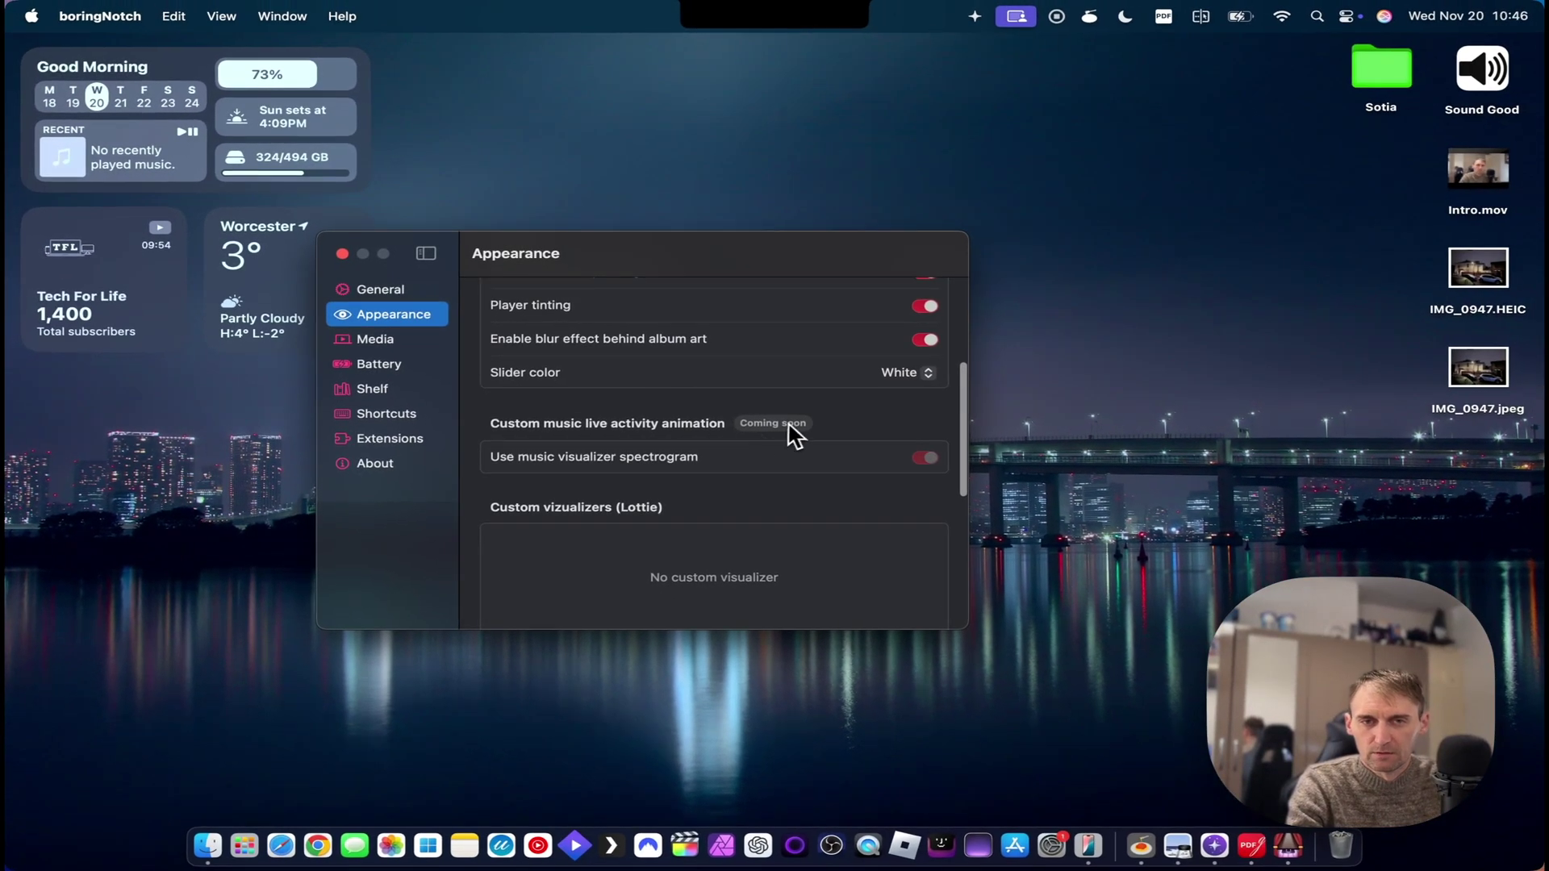
scroll(791, 438, "down", 4)
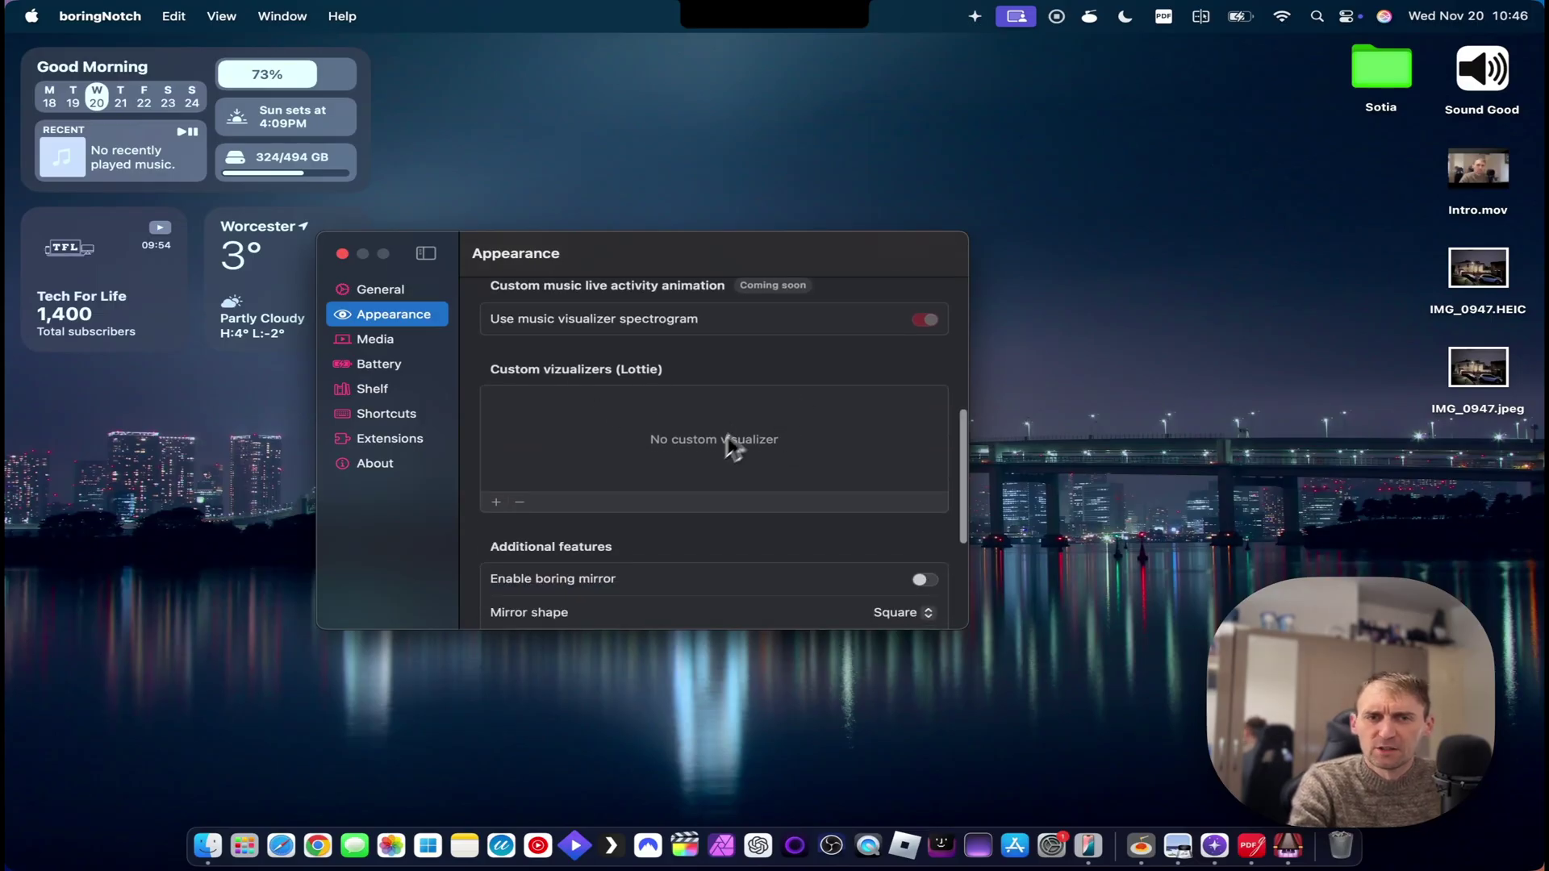
scroll(741, 480, "down", 3)
left_click(383, 340)
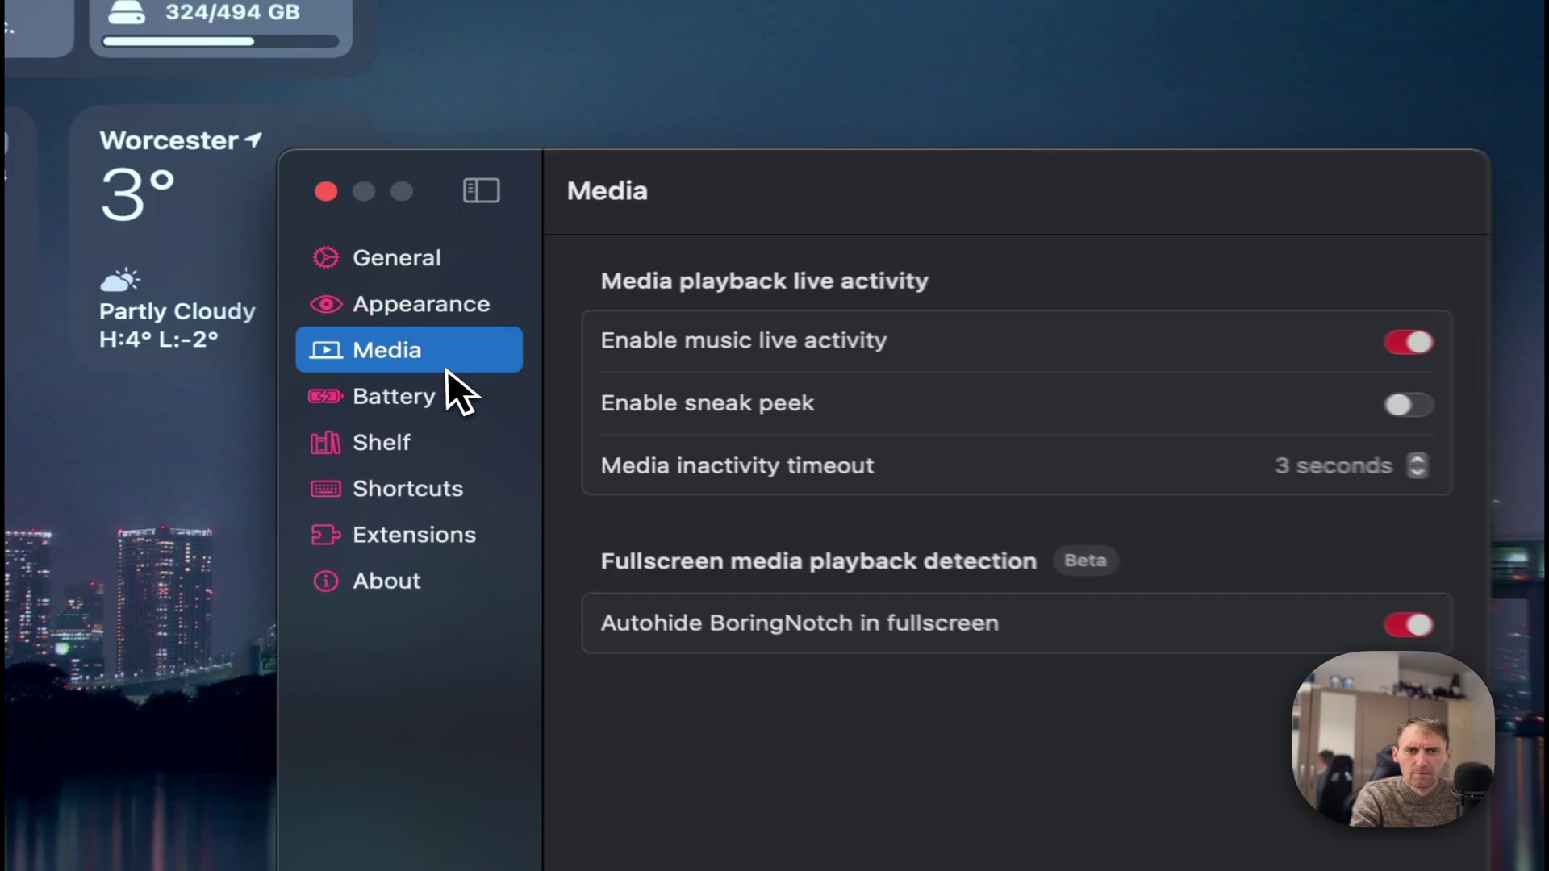
left_click(511, 409)
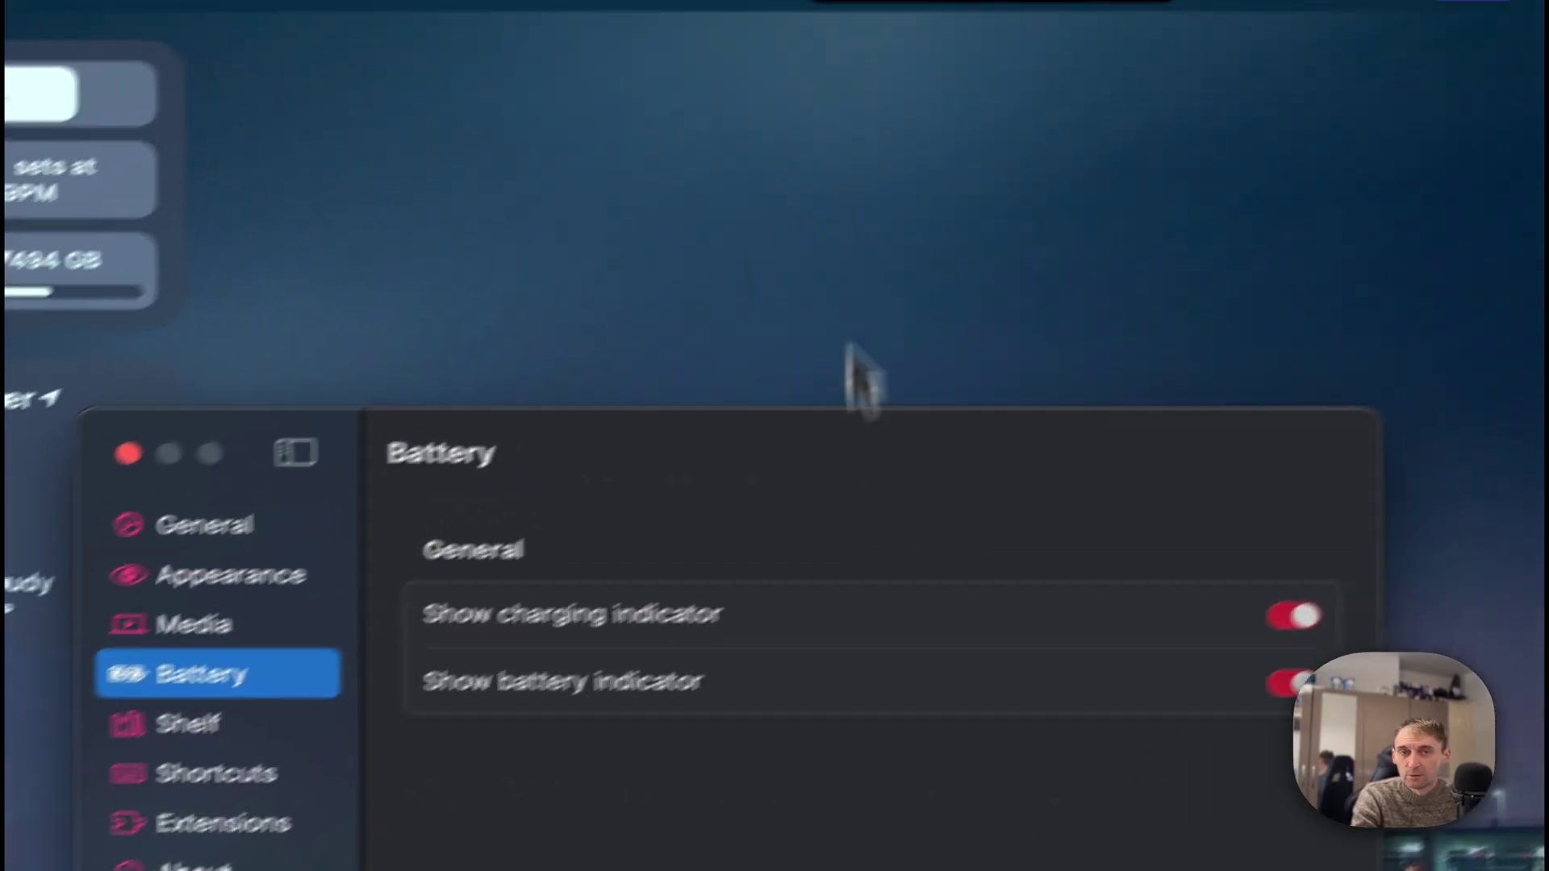
mouse_move(985, 3)
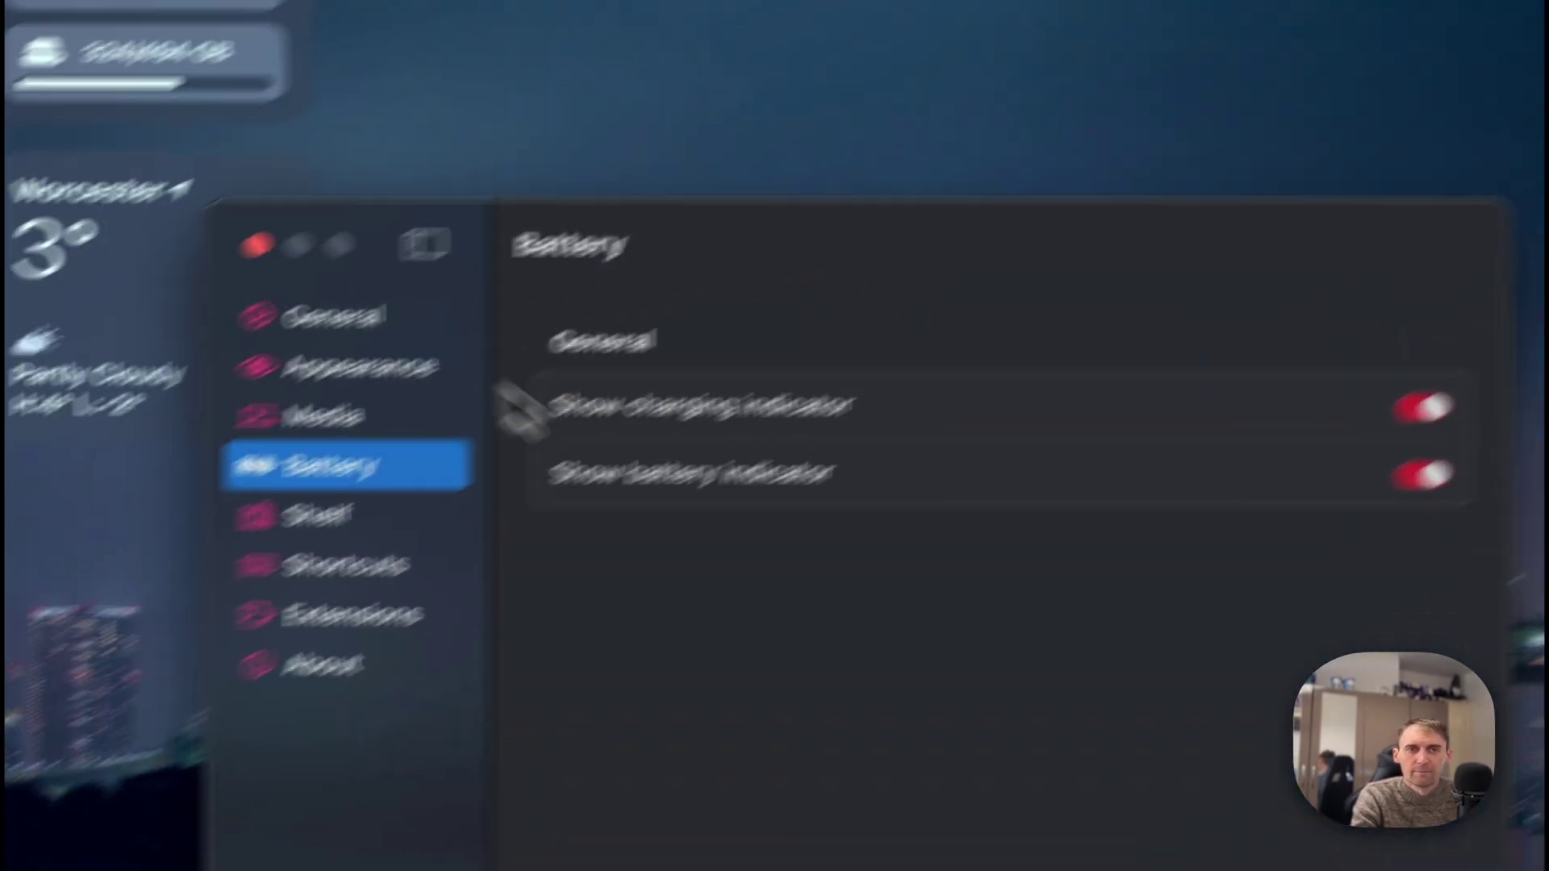
- Set boringNotch's accent color to green and close the settings window
left_click(328, 311)
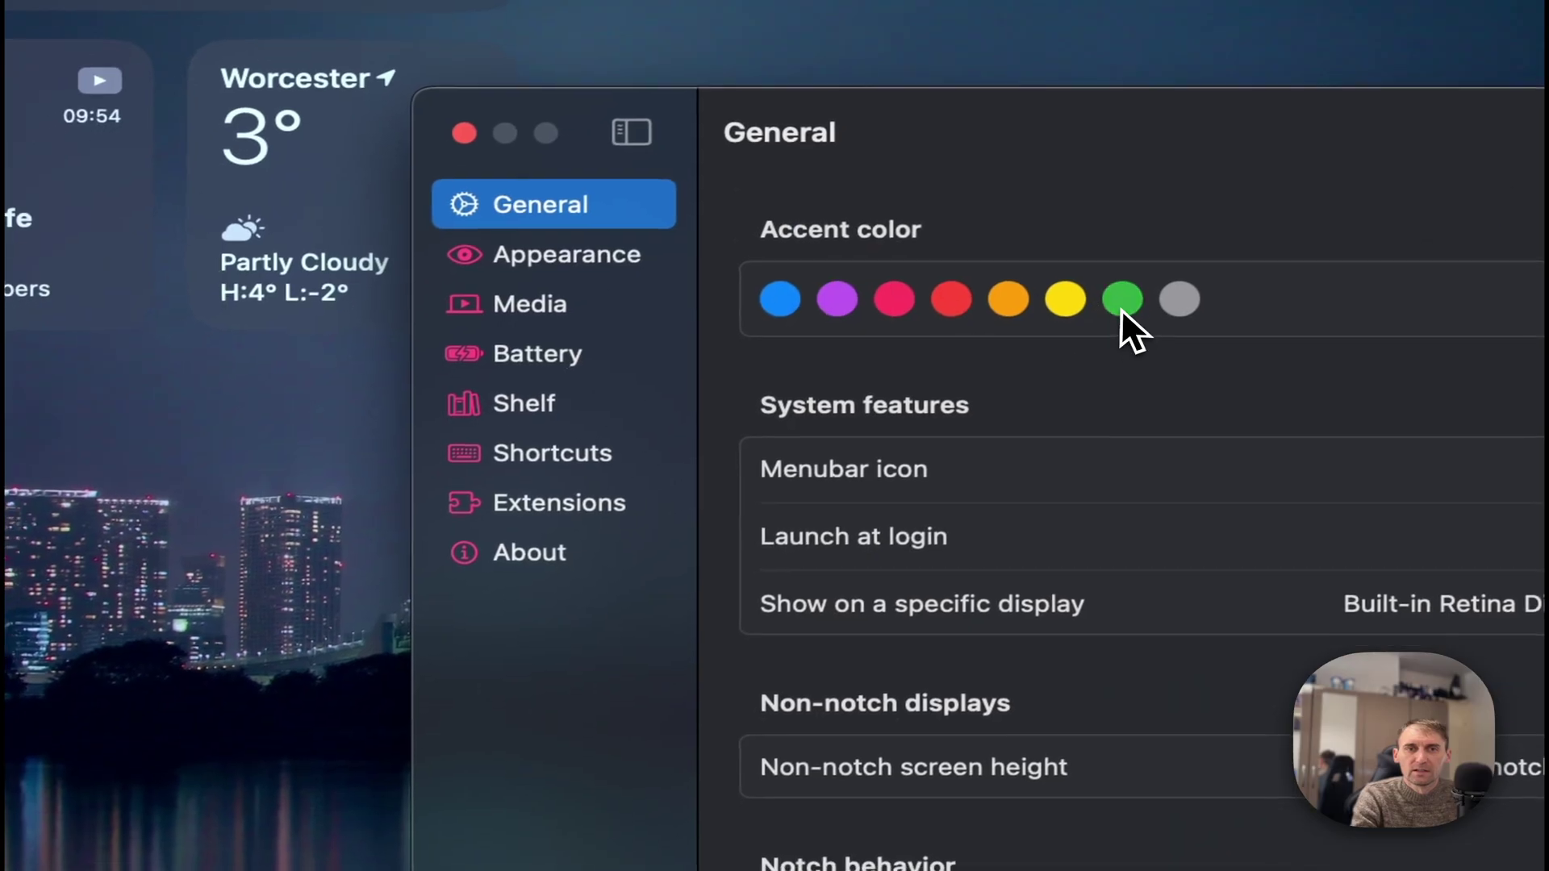
left_click(466, 133)
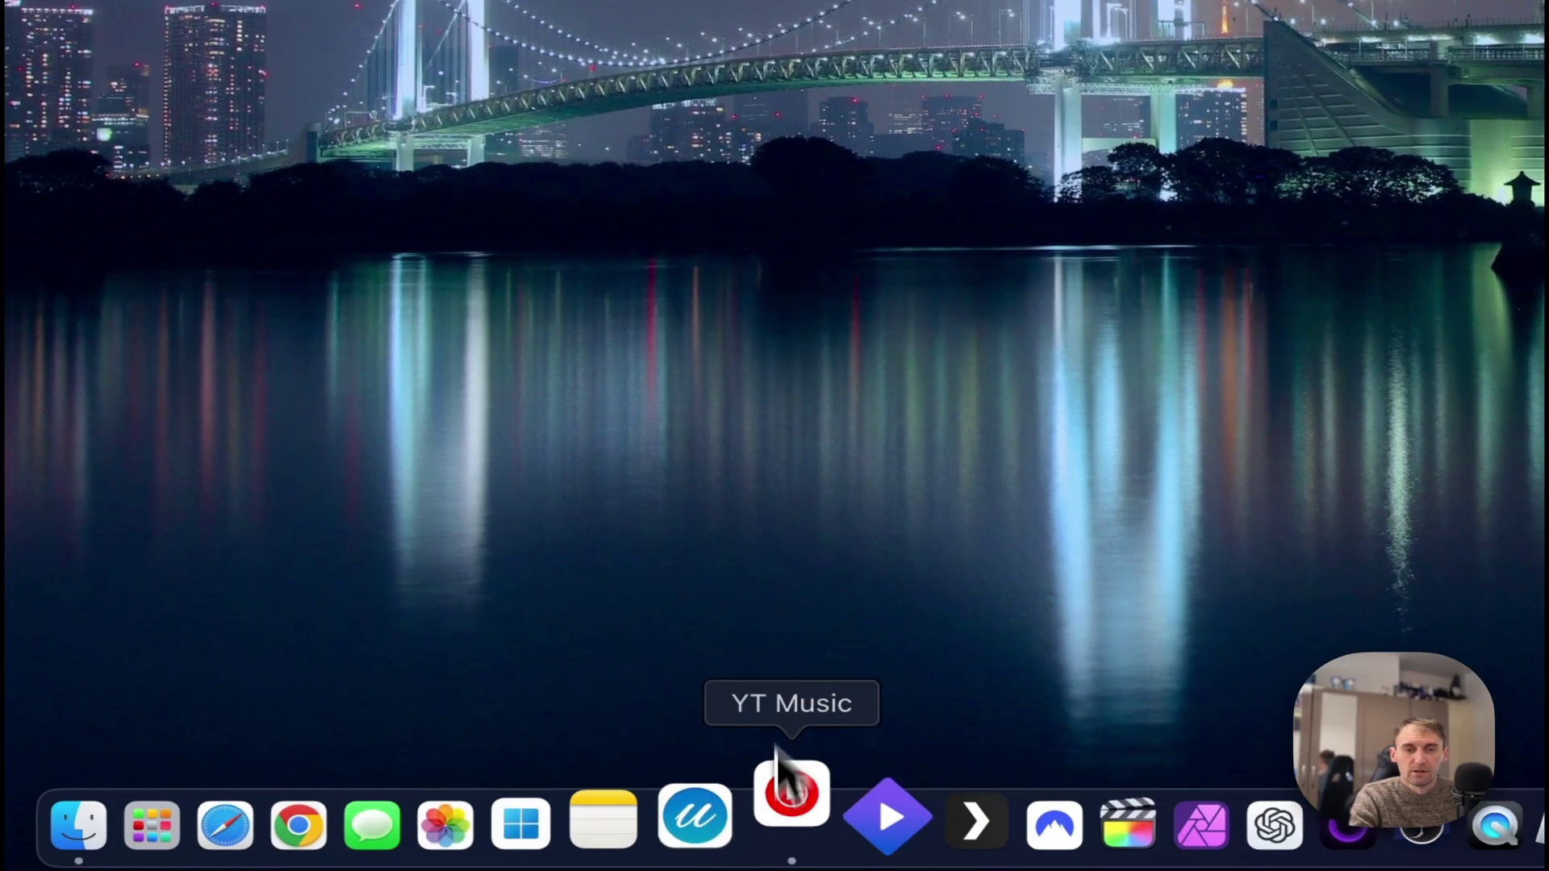
- Switch to YT Music, start music playing with the volume raised, and minimize its window
left_click(788, 816)
key("XF86AudioRaiseVolume")
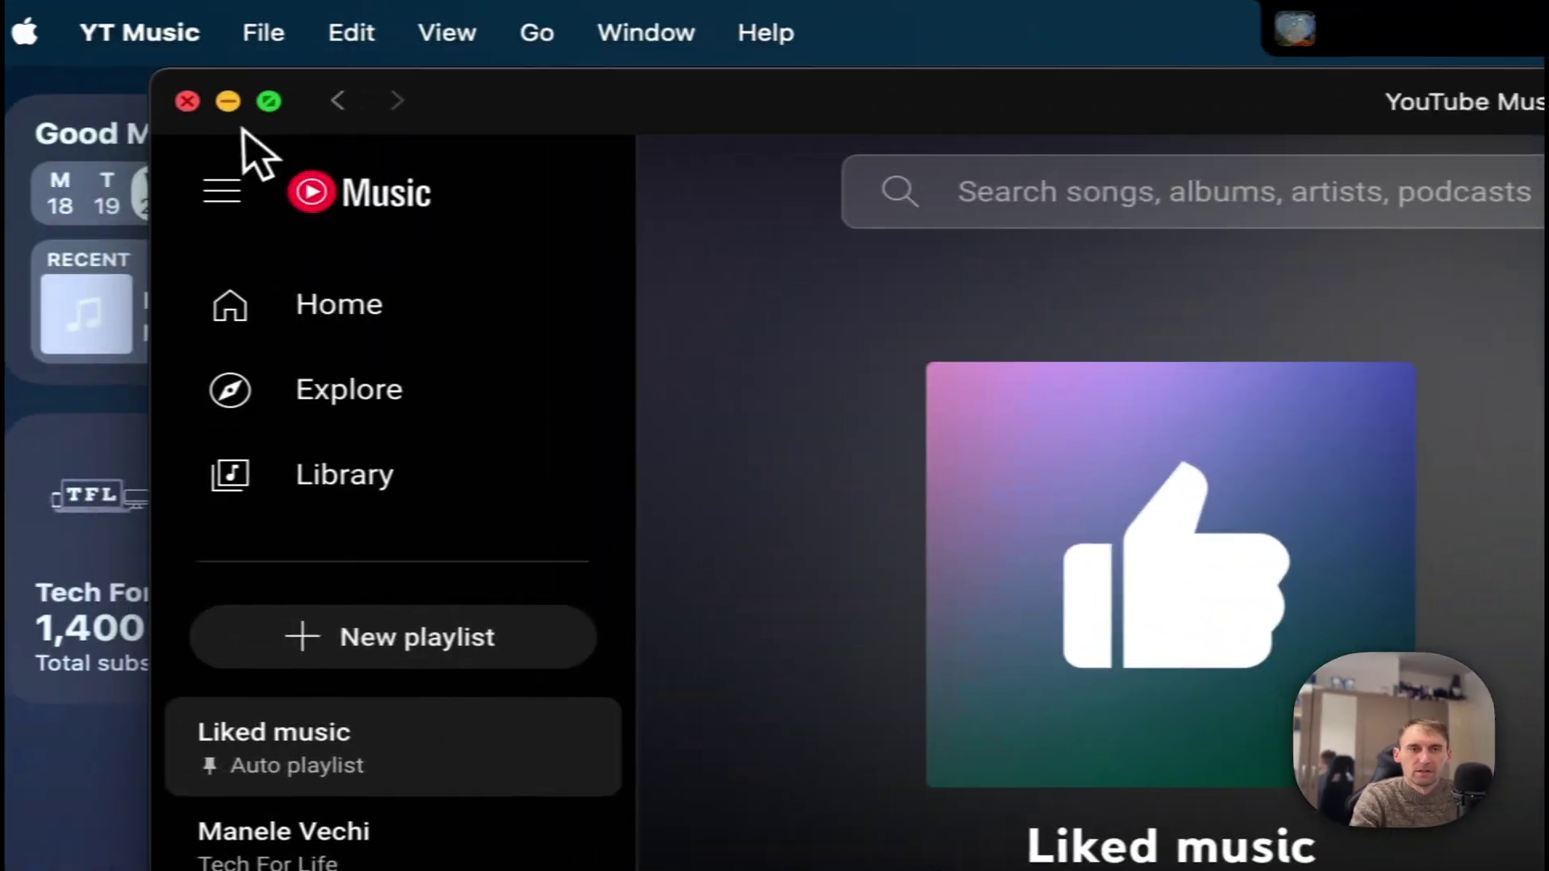
left_click(229, 101)
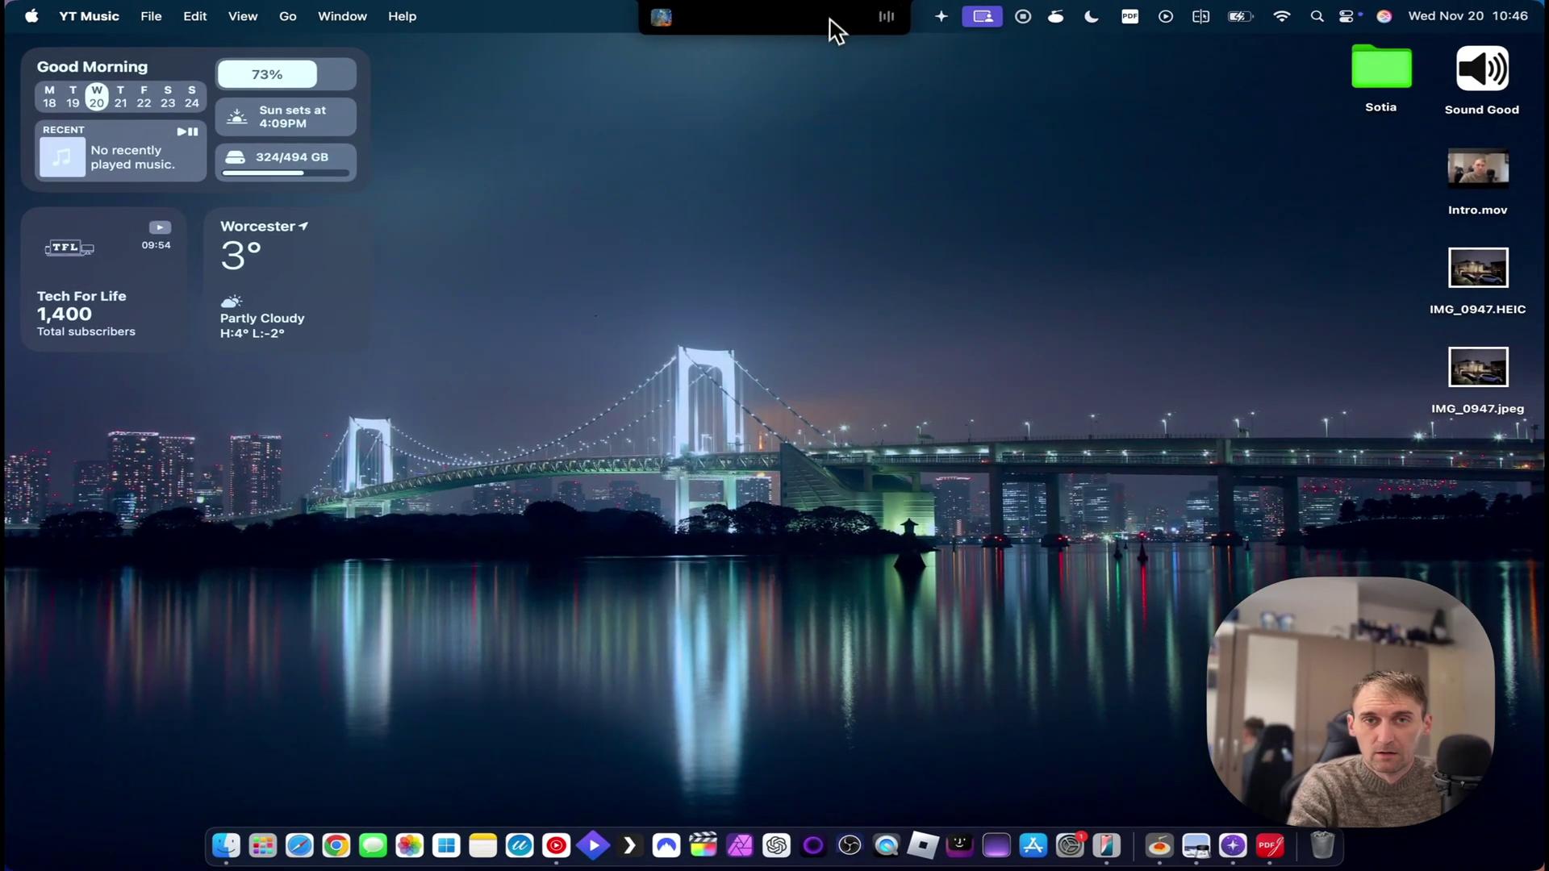
- Skip to another track with the playback controls in the expanded notch and check the live music display
mouse_move(839, 21)
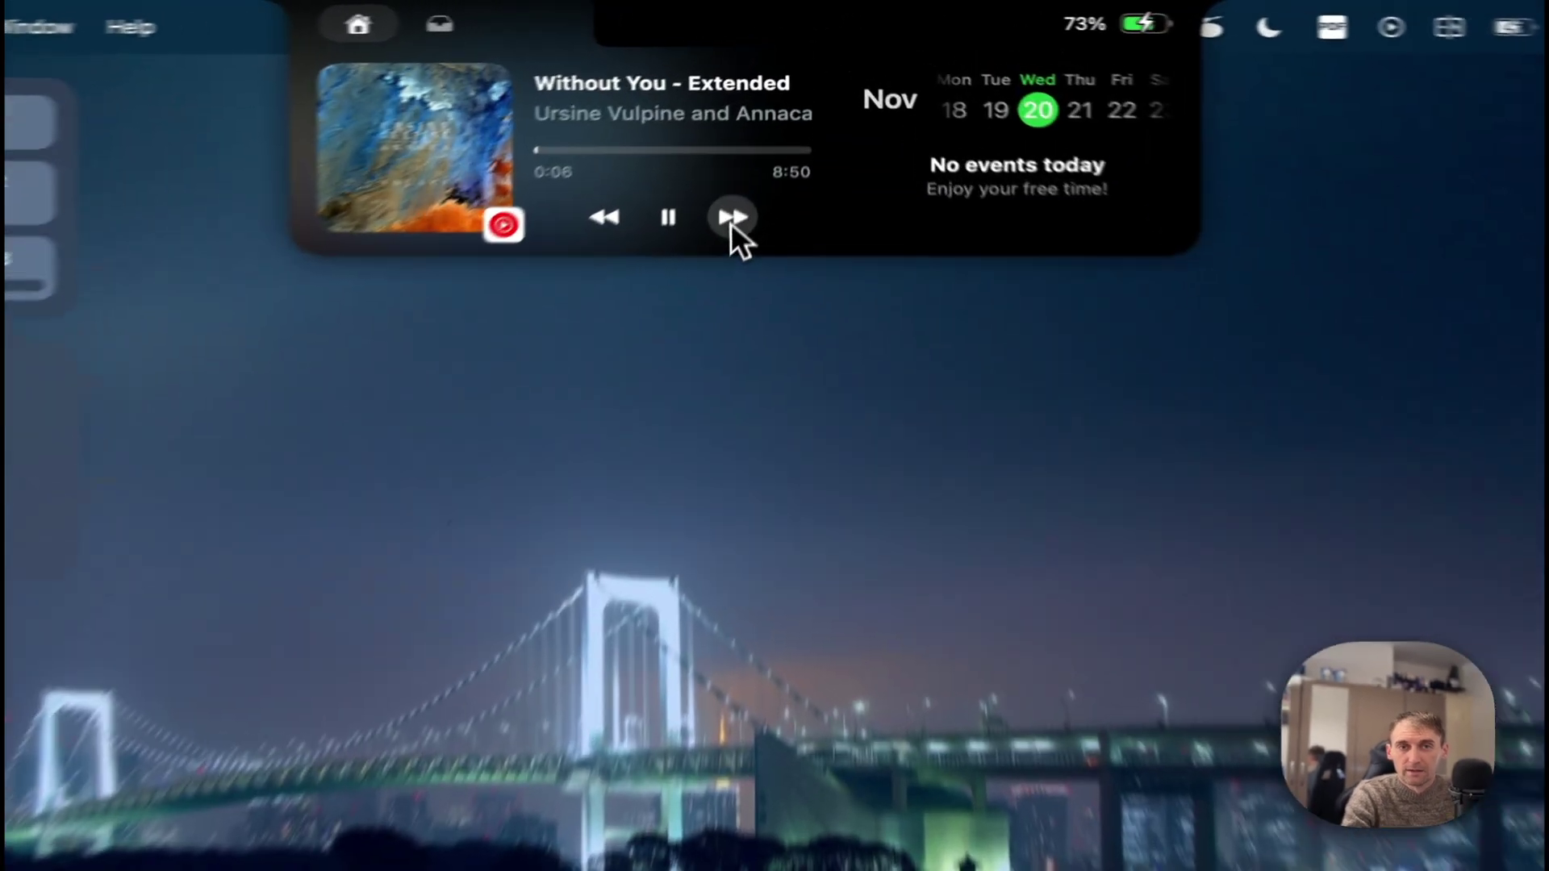
left_click(765, 132)
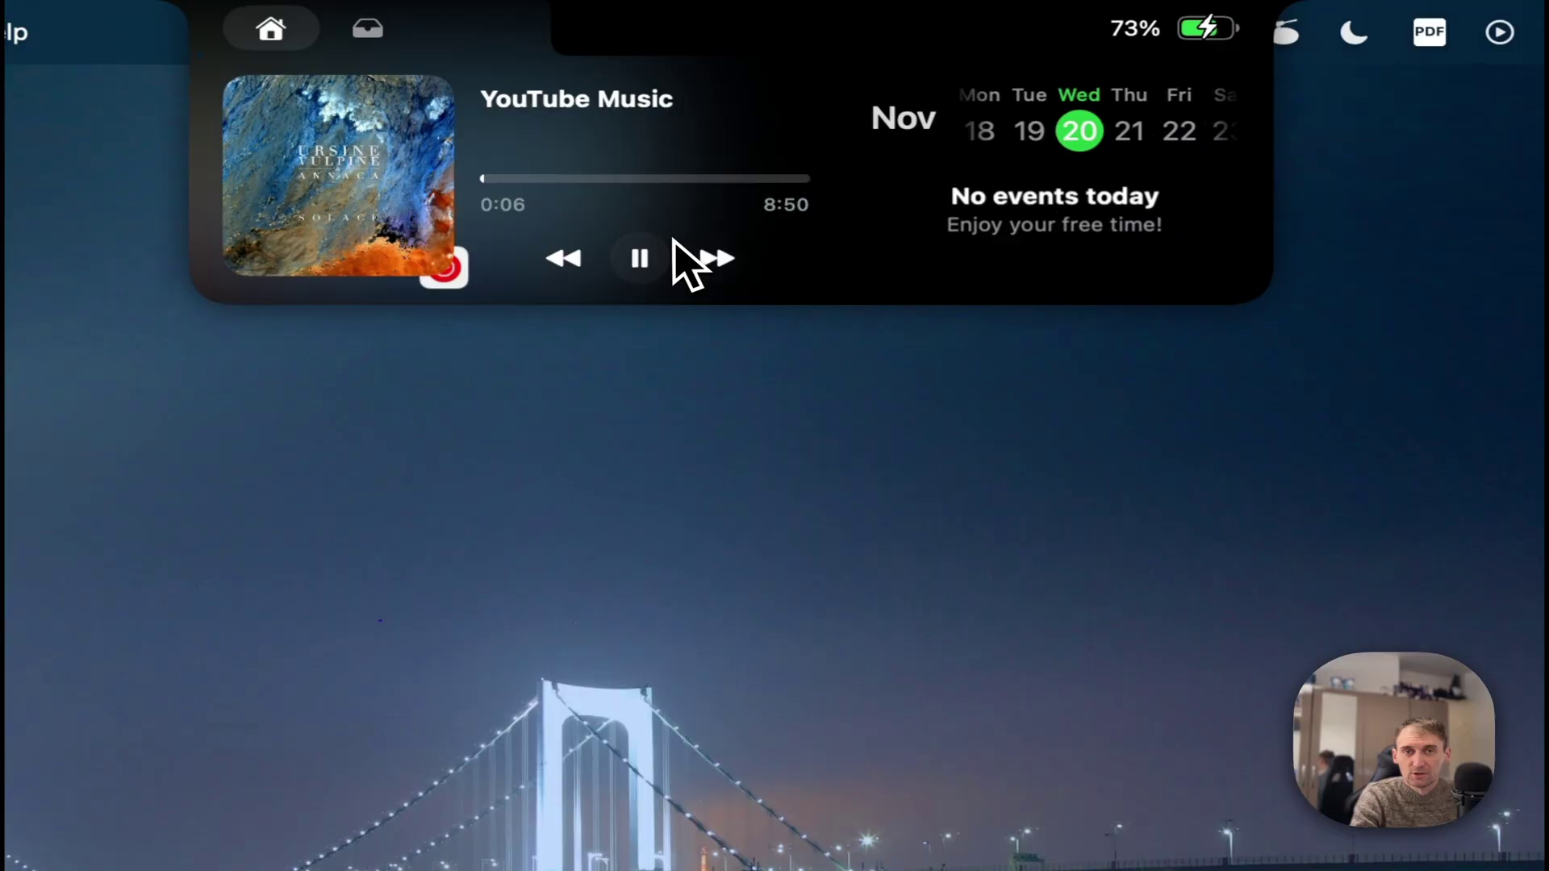
left_click(589, 182)
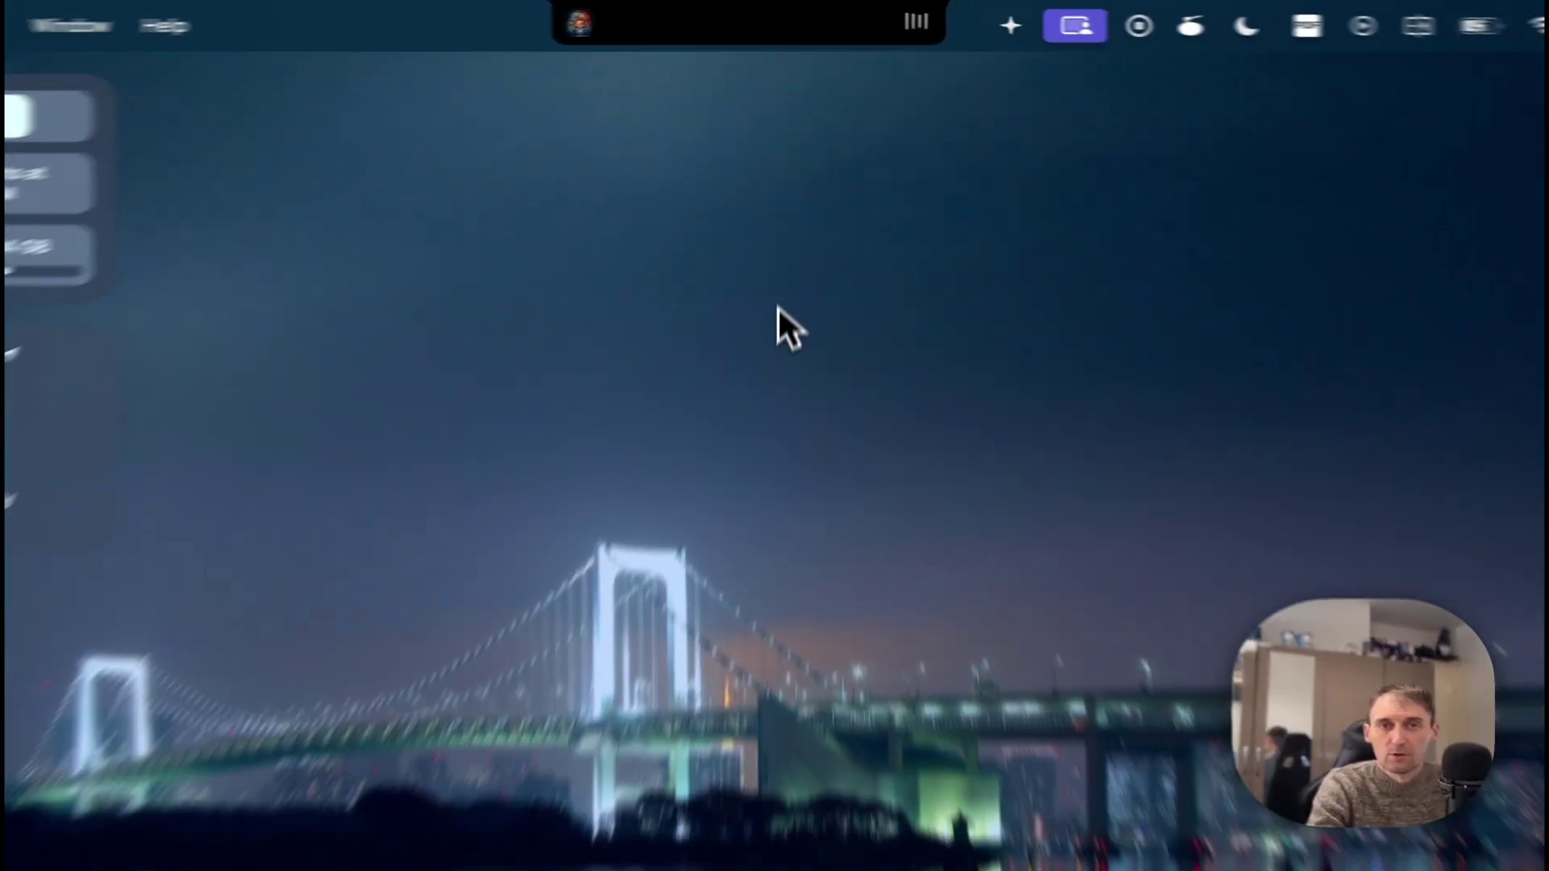
mouse_move(730, 24)
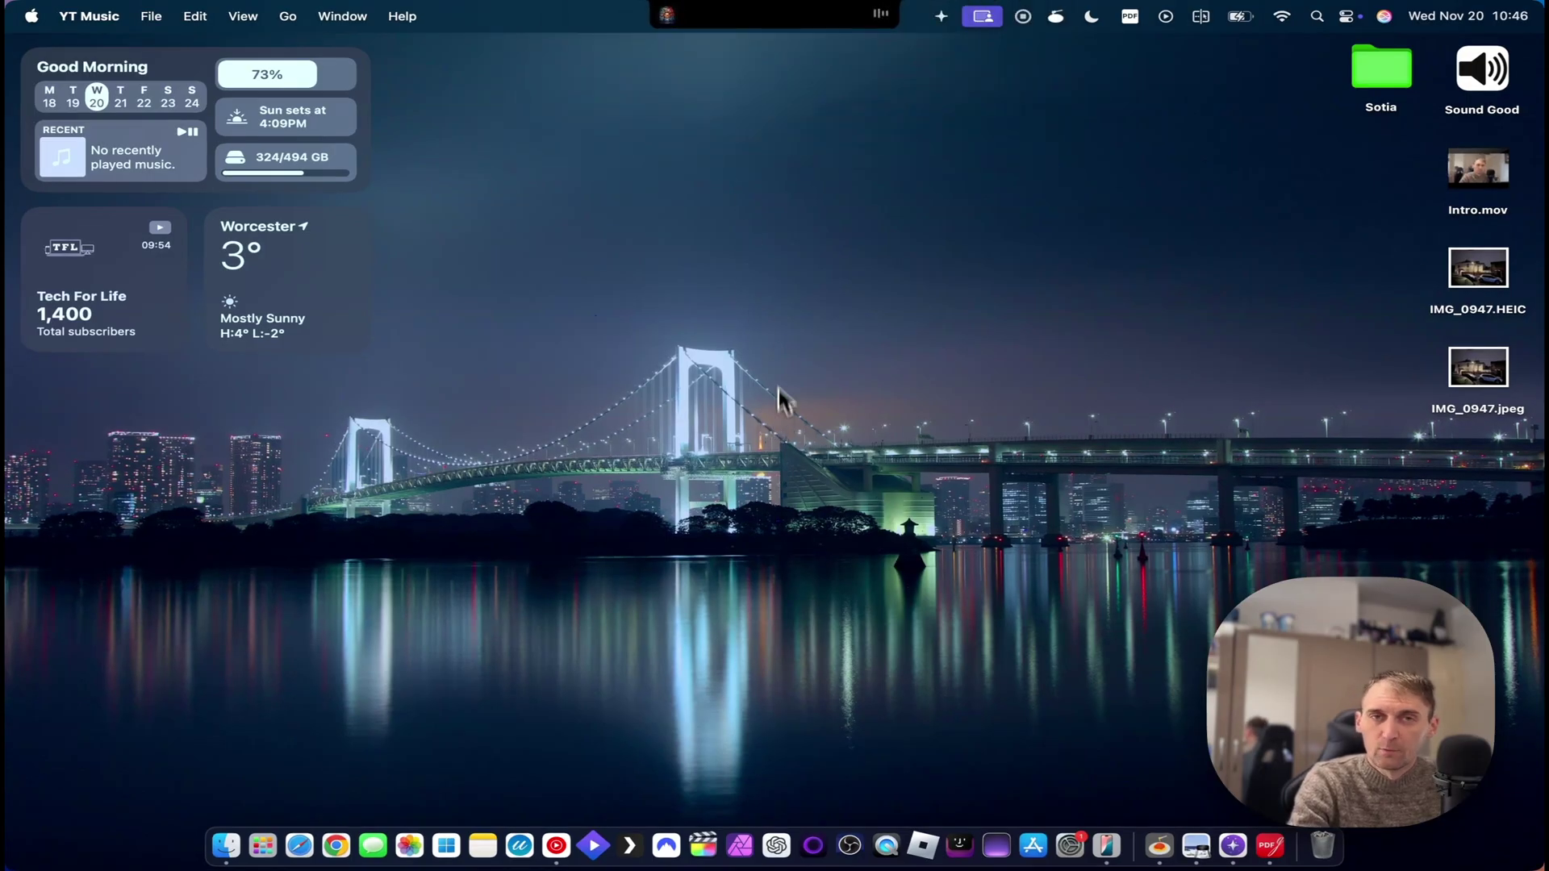
mouse_move(759, 26)
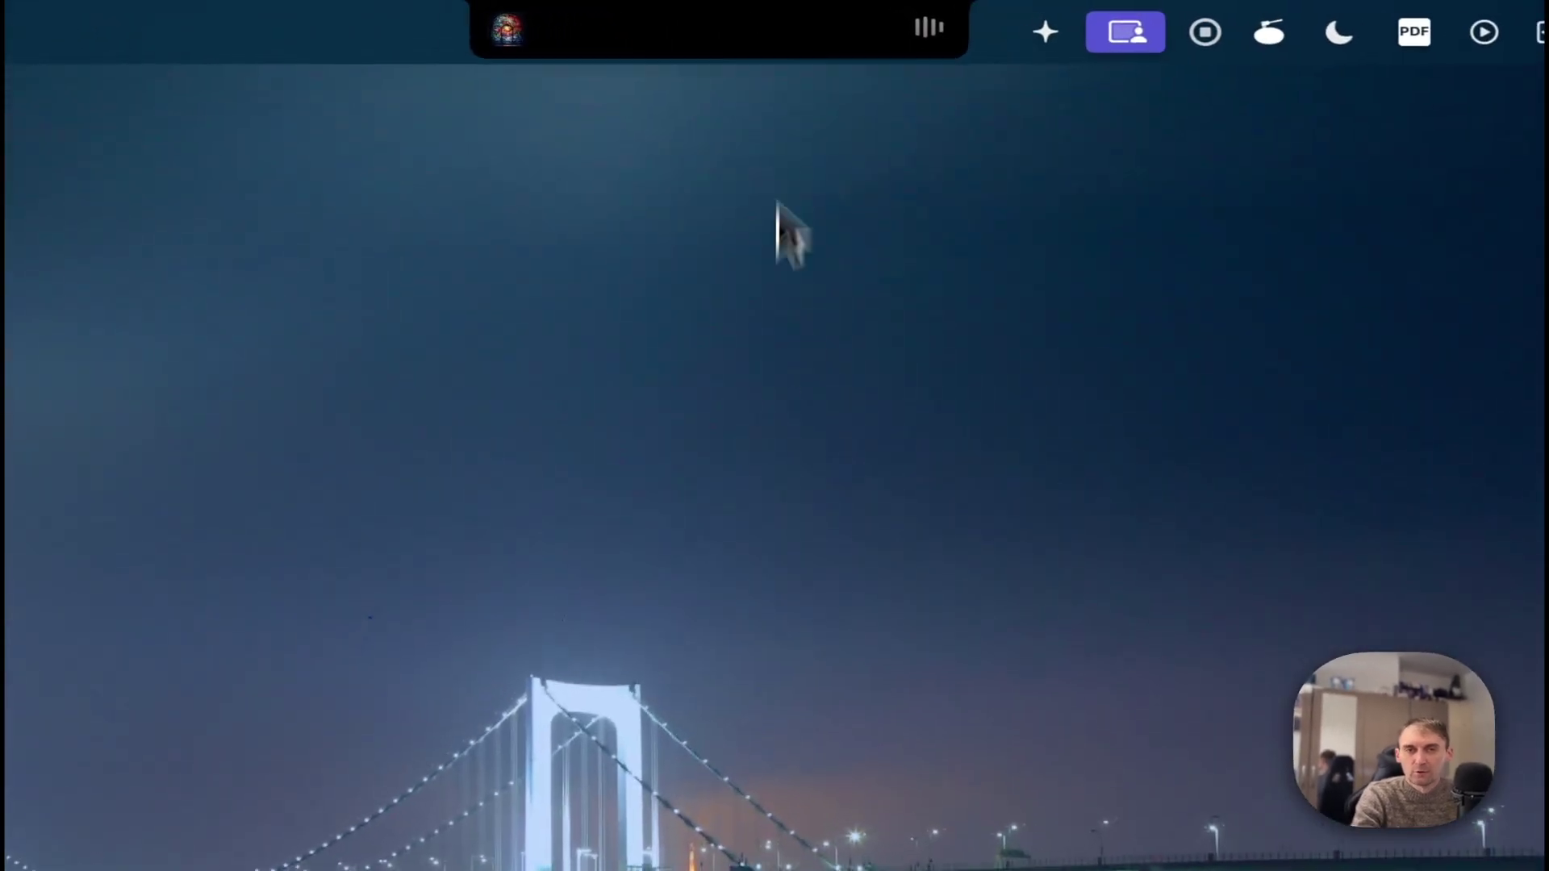
- Quit the browser with the purple star icon that is still running in the Dock
mouse_move(786, 13)
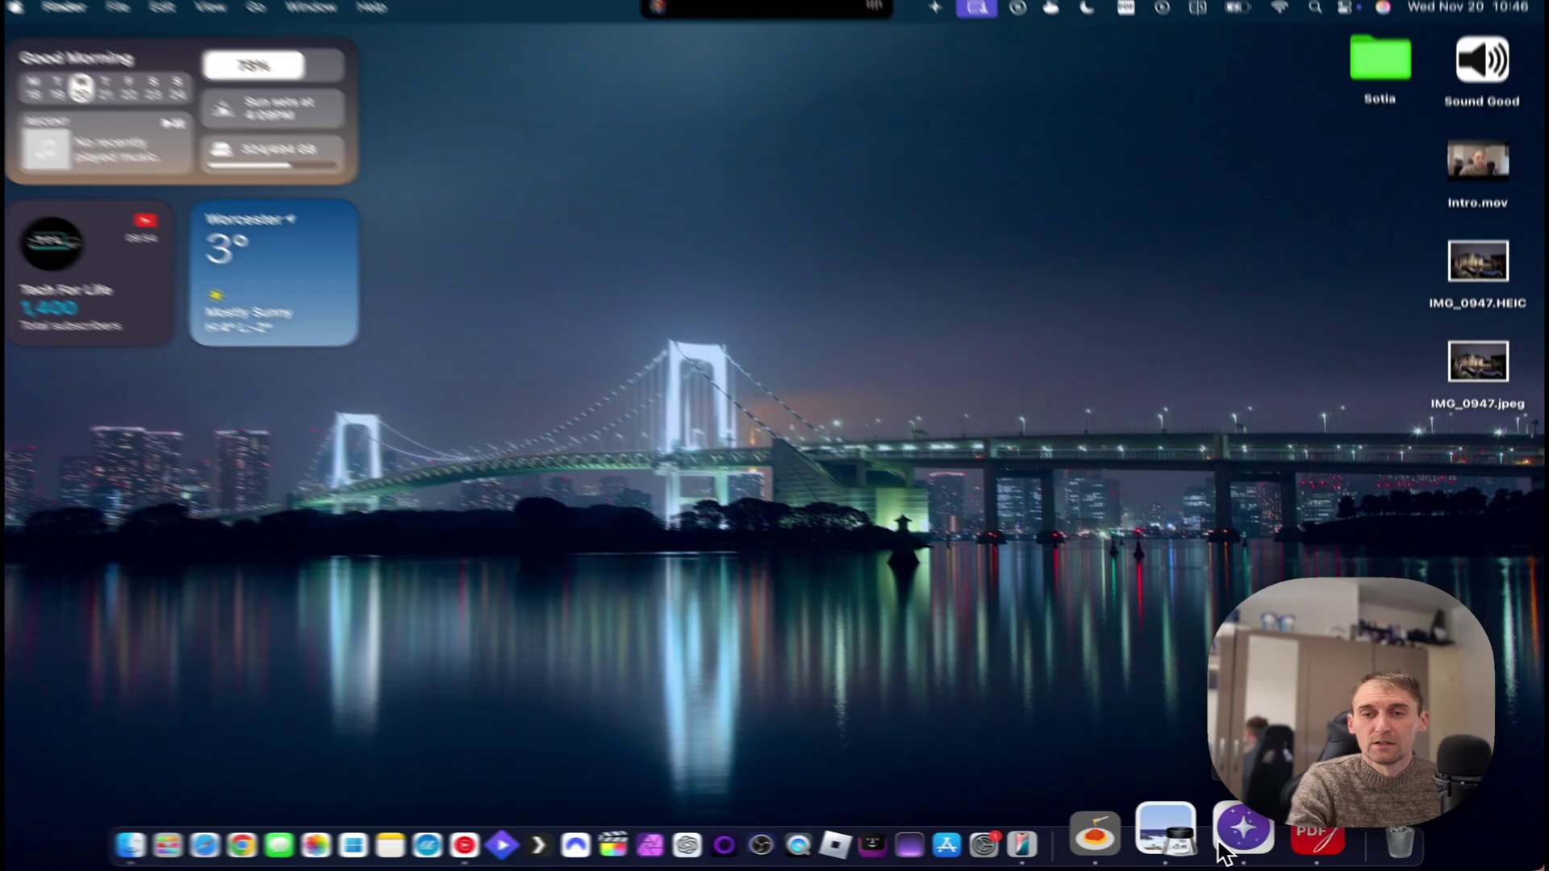
right_click(1245, 835)
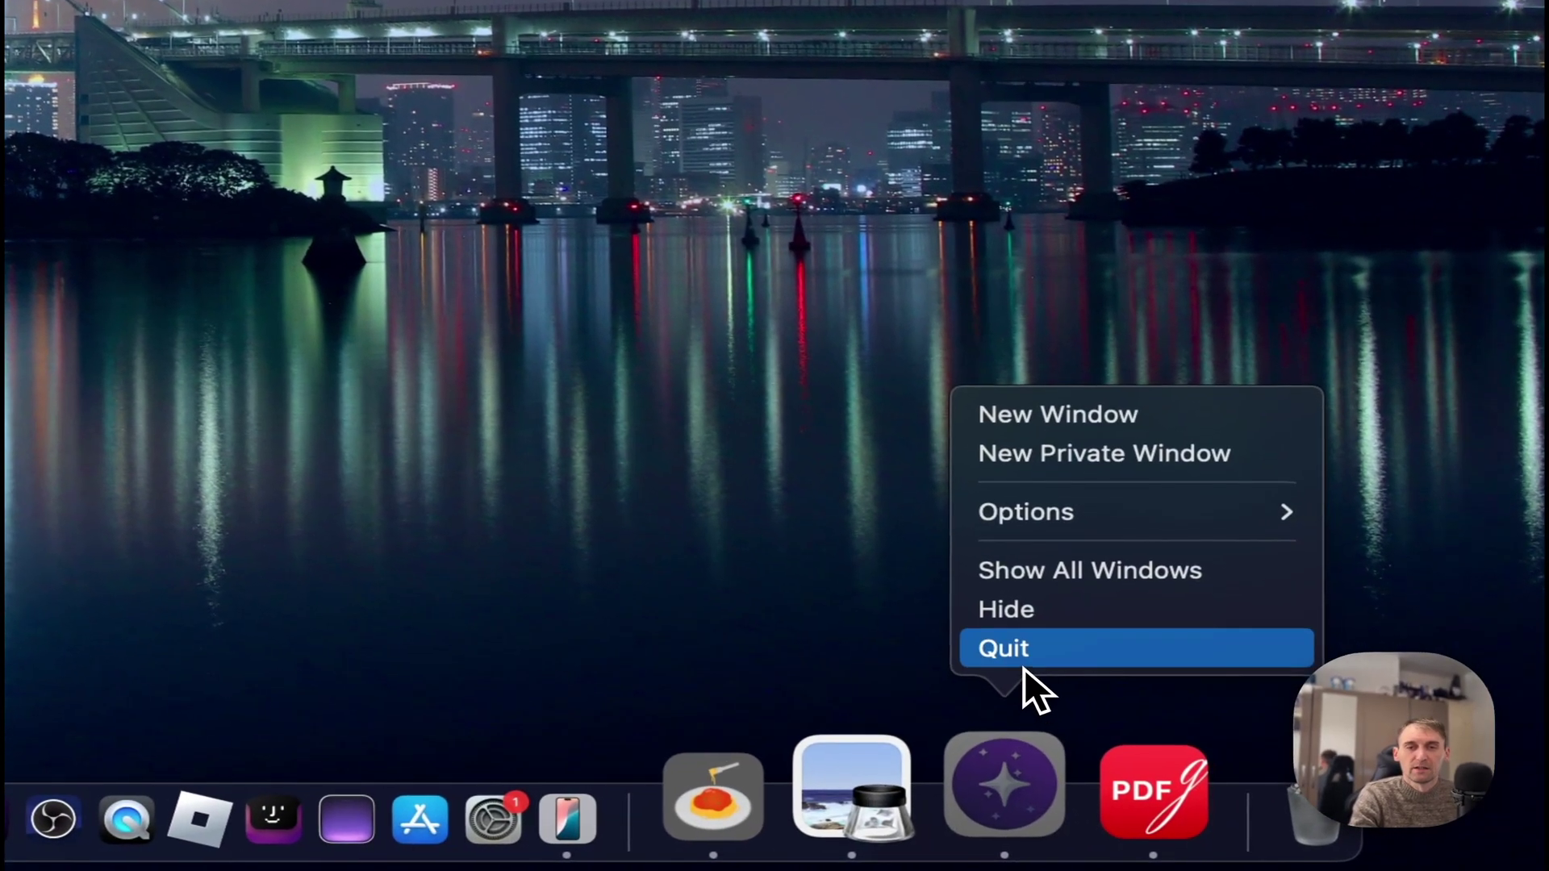
left_click(1018, 650)
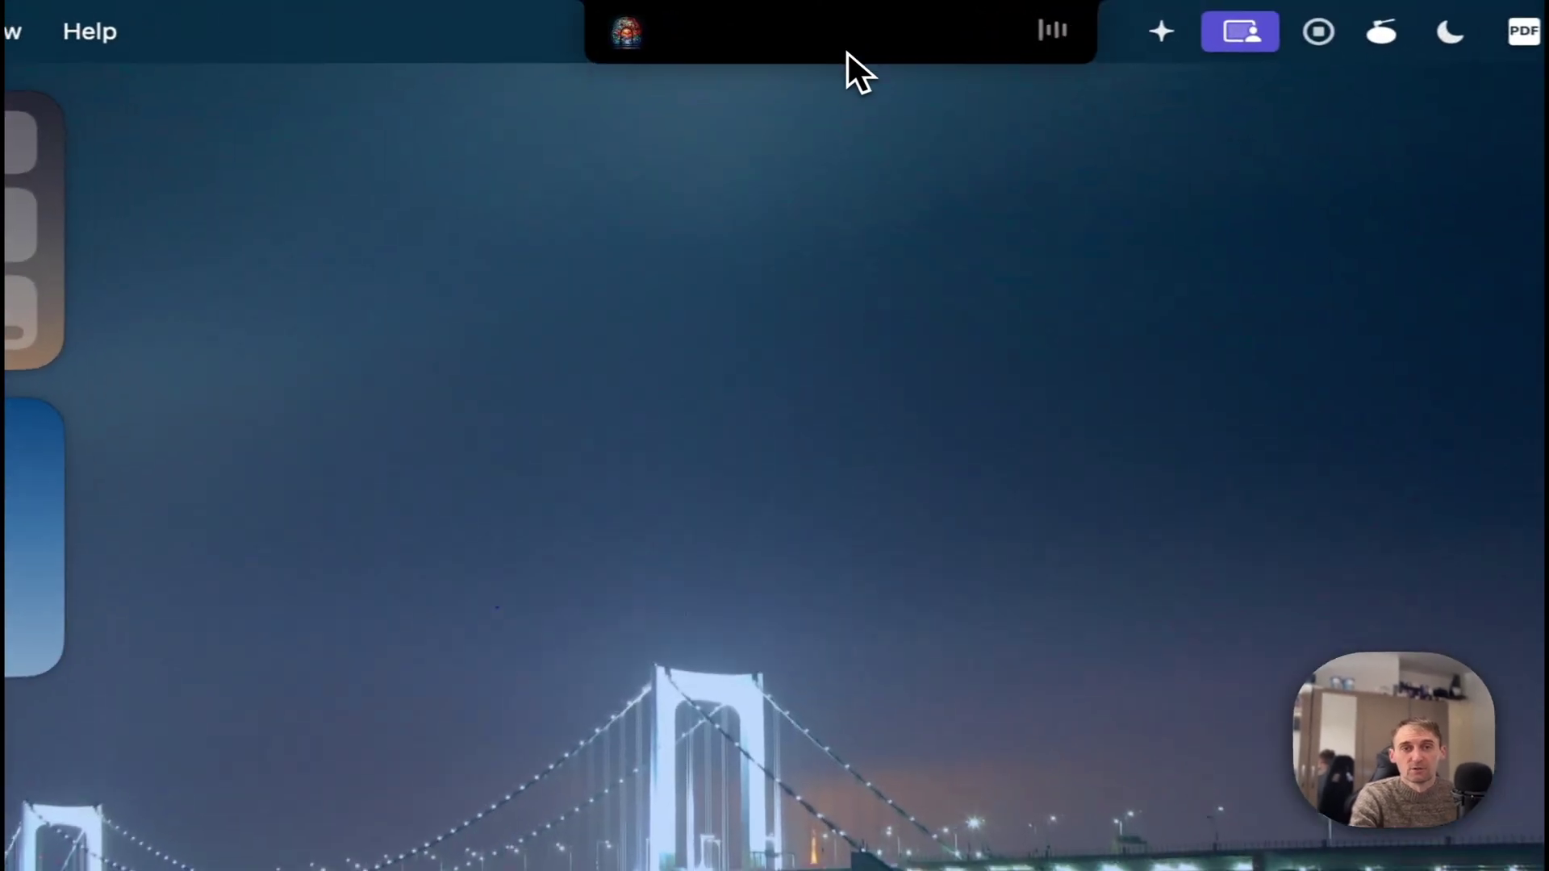
- Place IMG_0947.jpeg on boringNotch's file shelf and try moving it back to the desktop, declining to replace the existing file
mouse_move(781, 14)
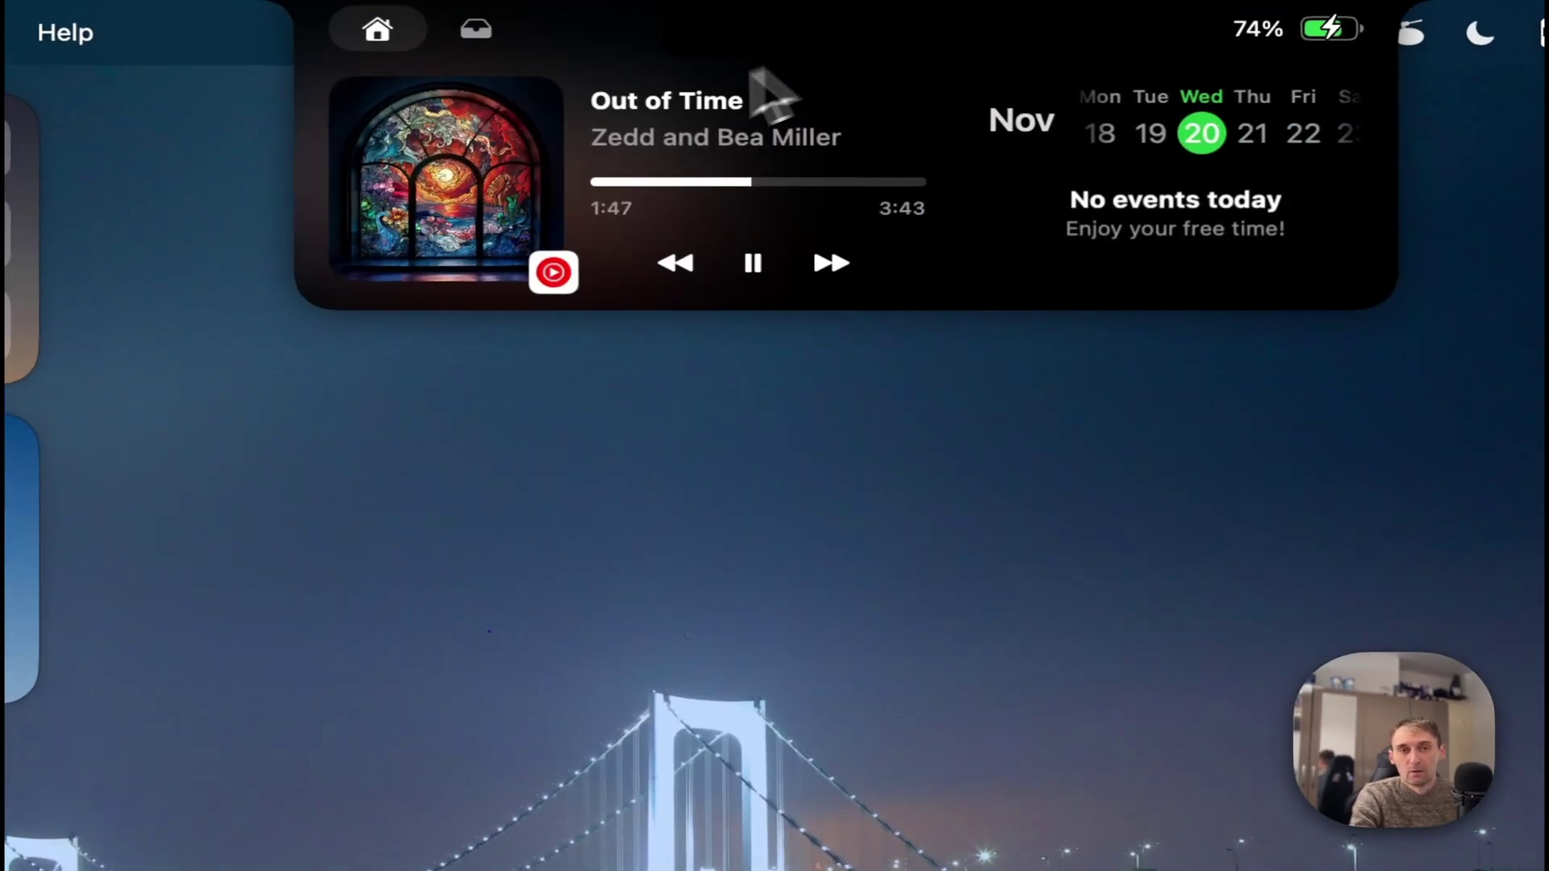
left_click(476, 31)
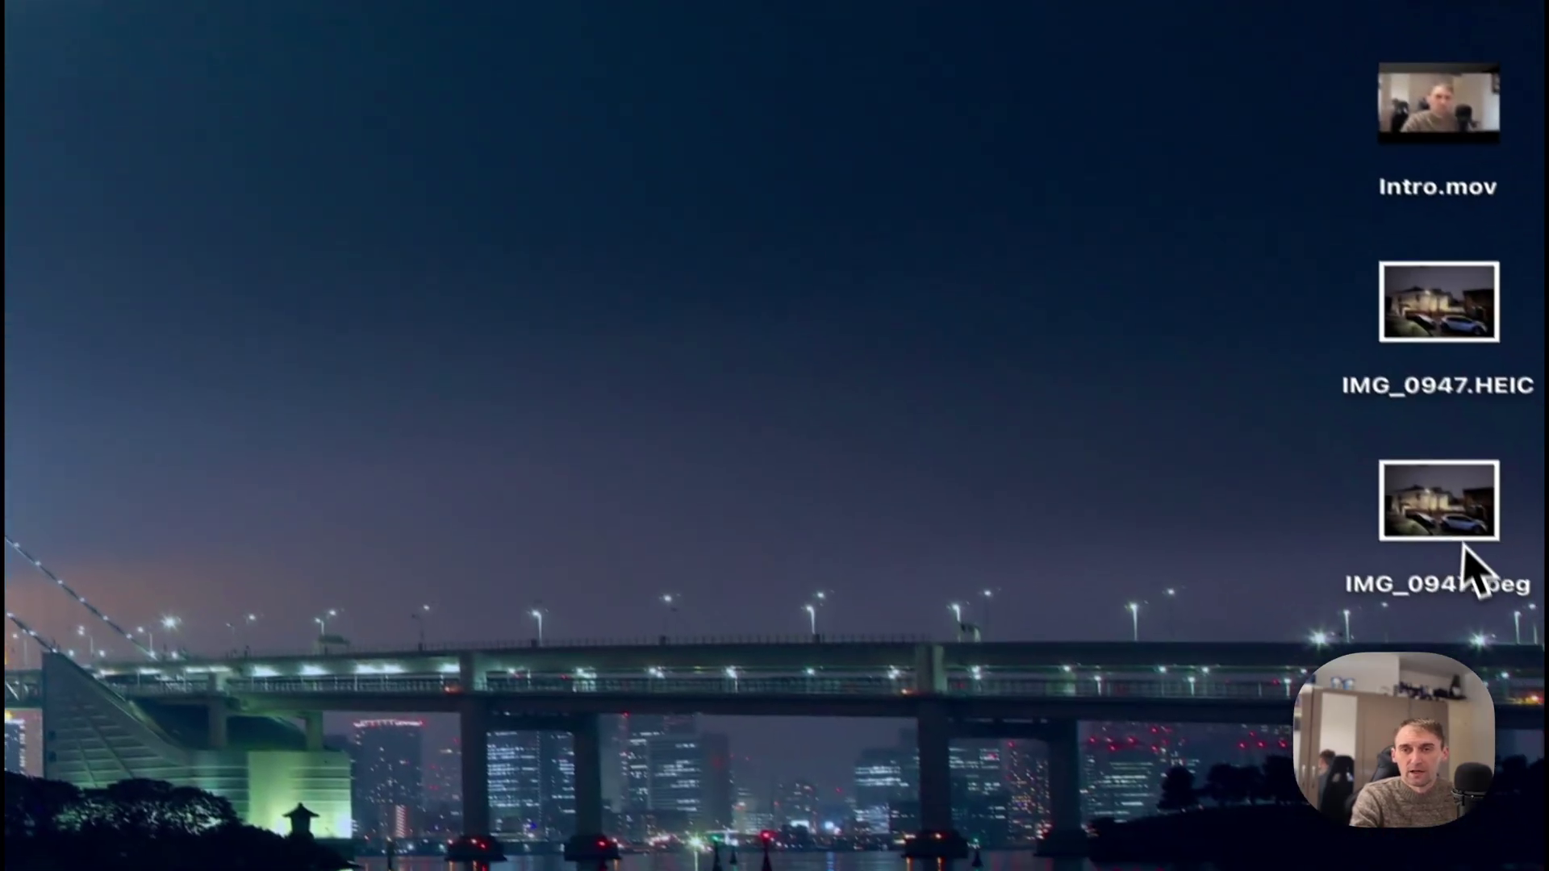
left_click_drag(1438, 504, 234, 115)
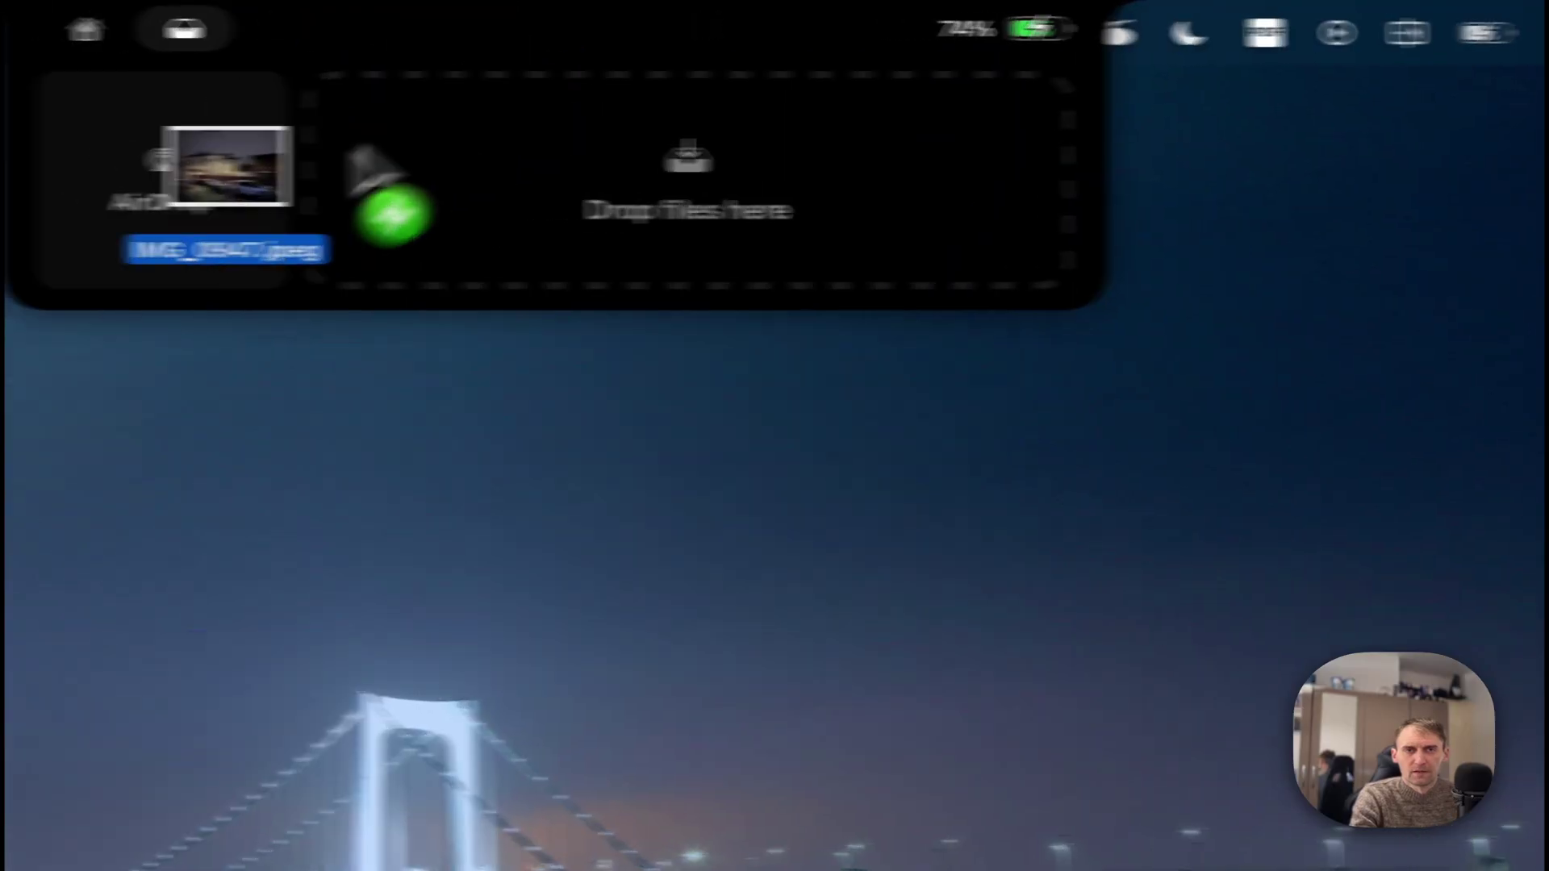
left_click_drag(363, 161, 153, 222)
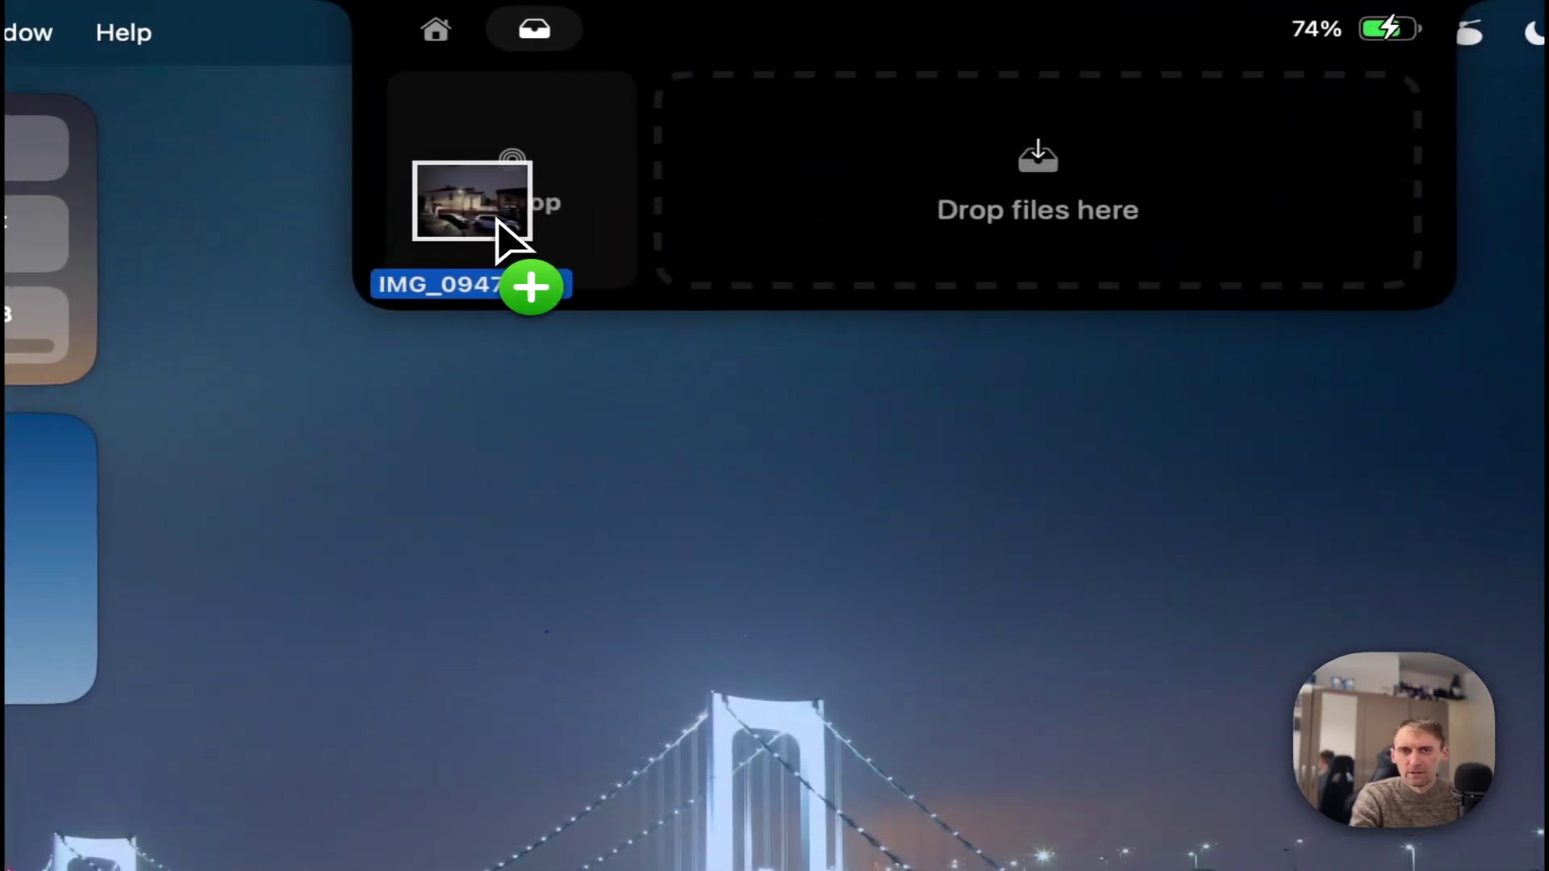
left_click_drag(496, 221, 1057, 229)
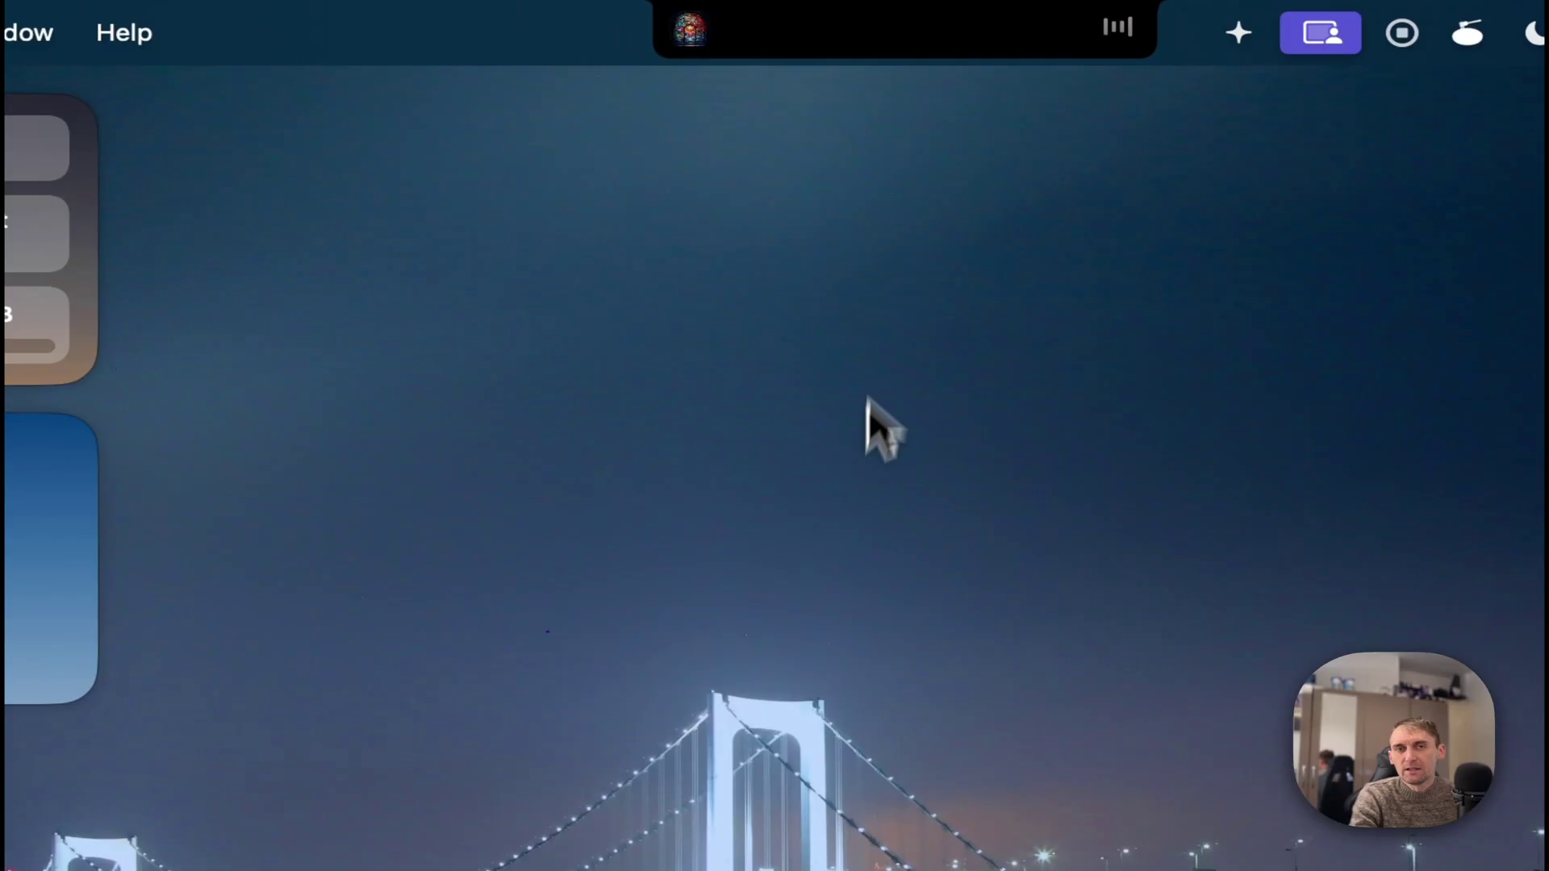
left_click_drag(778, 173, 1387, 762)
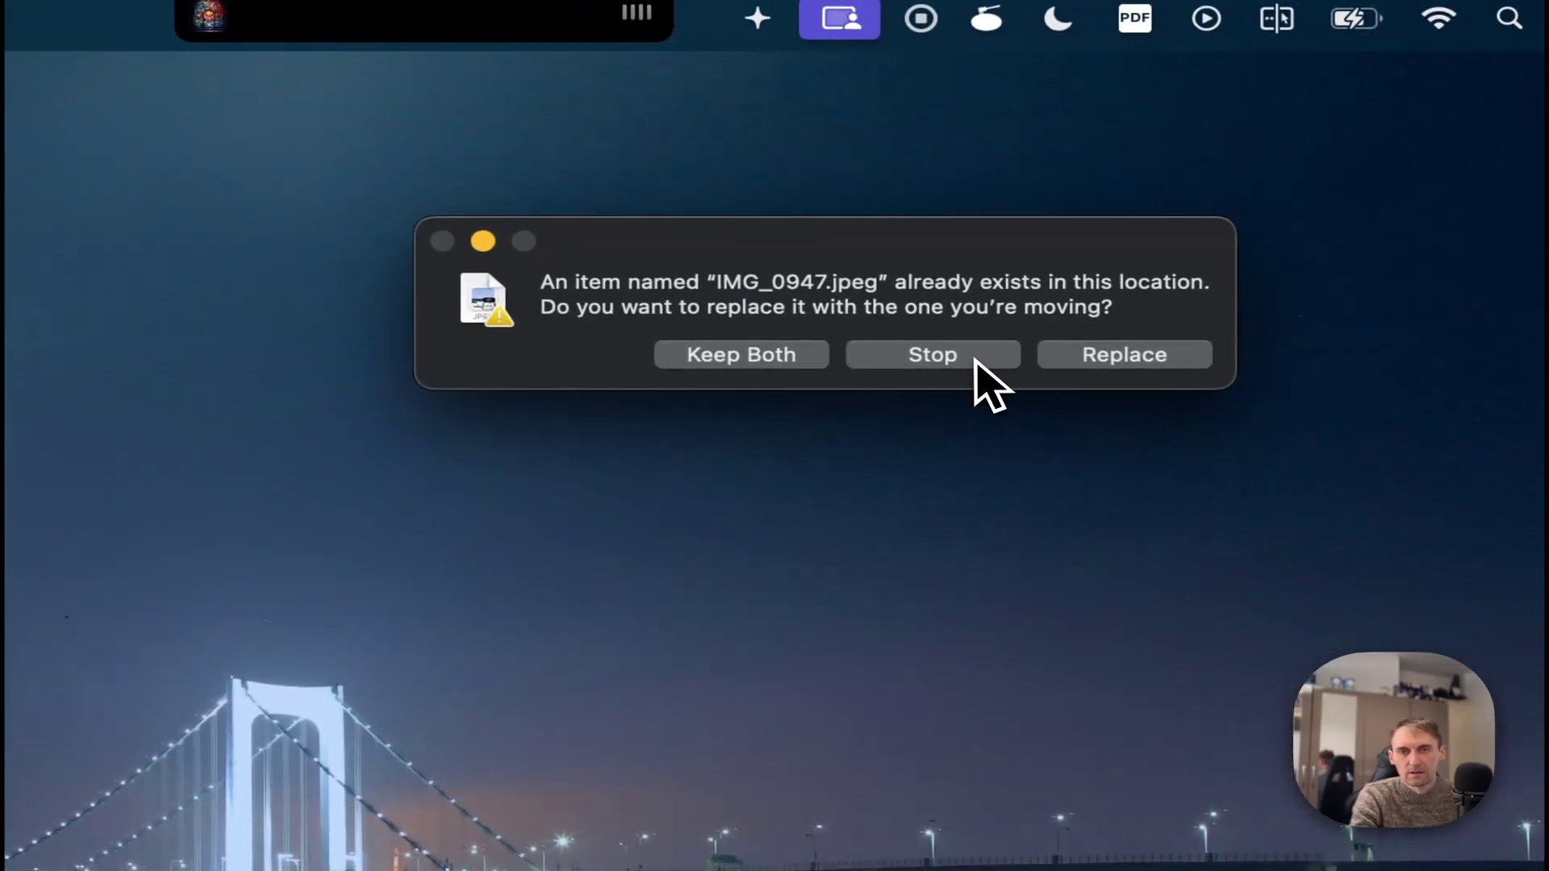
left_click(974, 360)
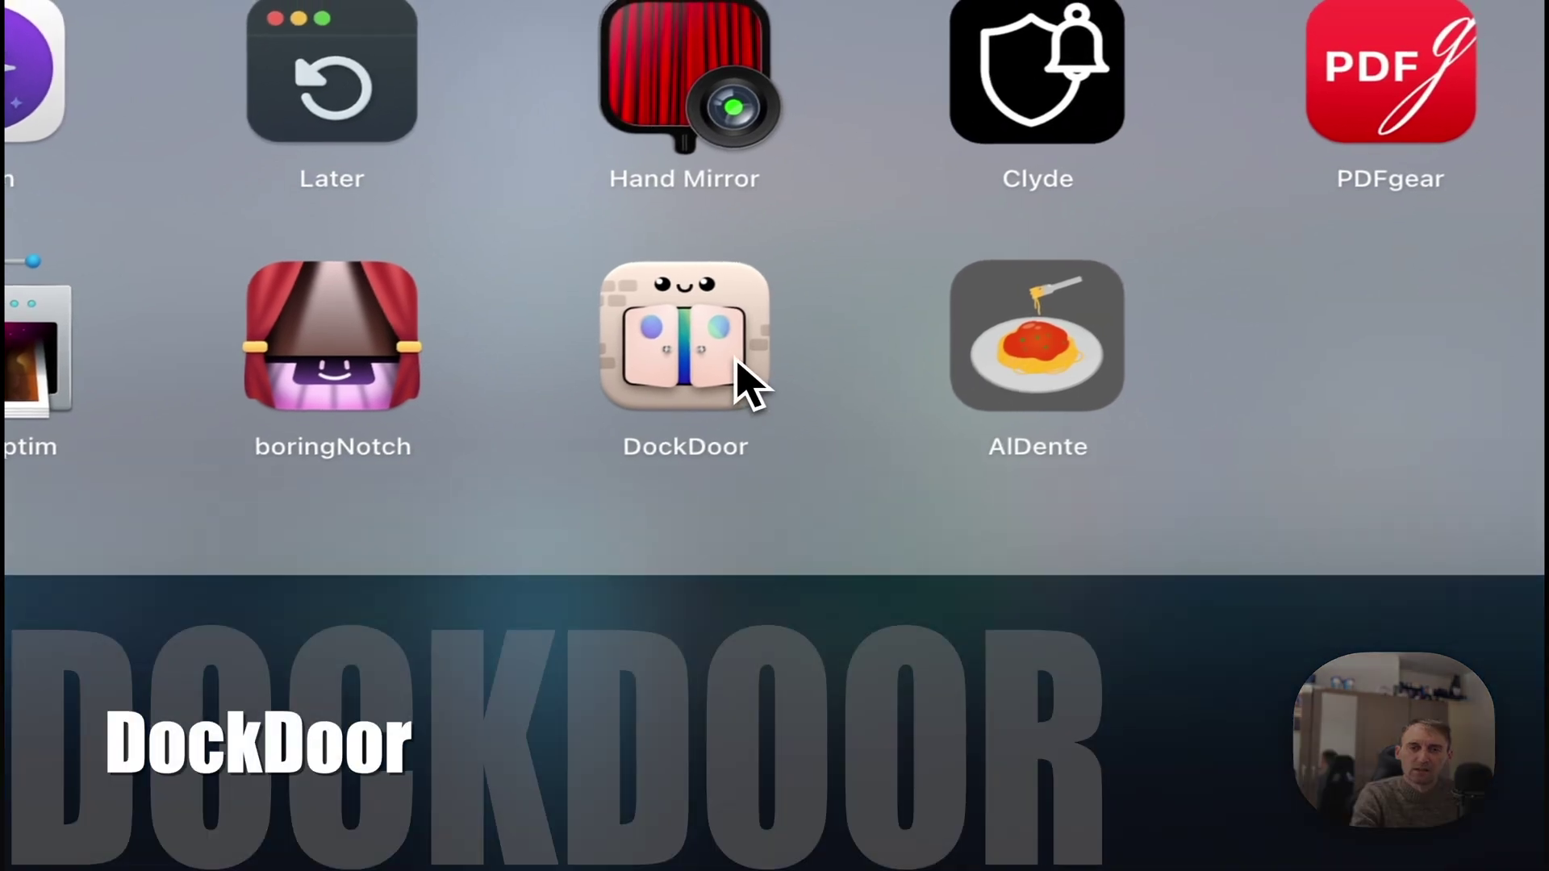
- Launch DockDoor, and load YouTube from the favorites in a Safari window that is minimized to the Dock
left_click(736, 363)
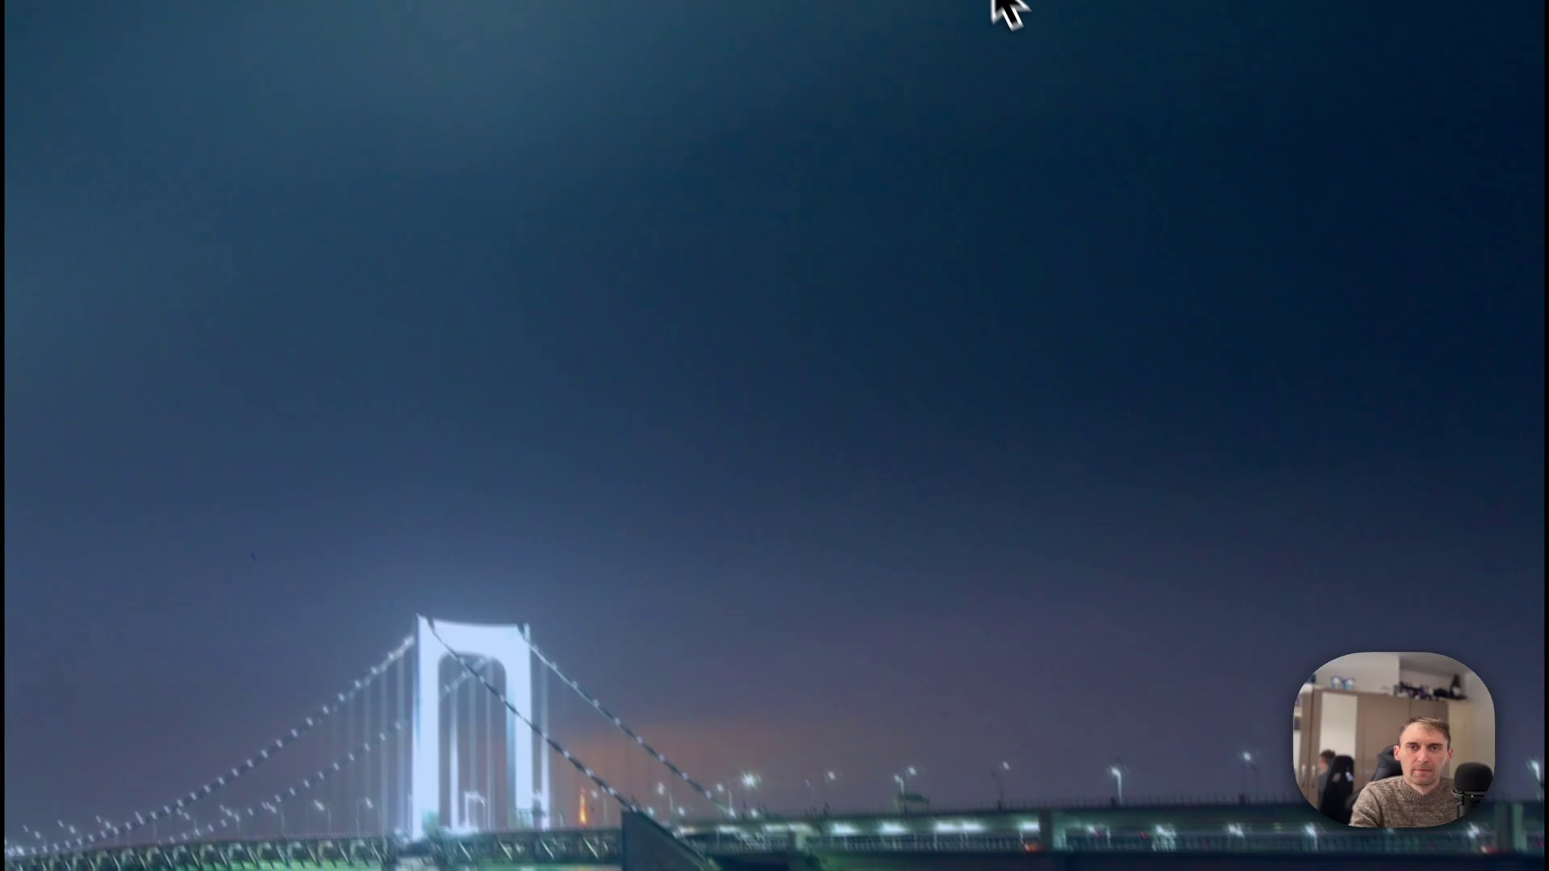
left_click(984, 26)
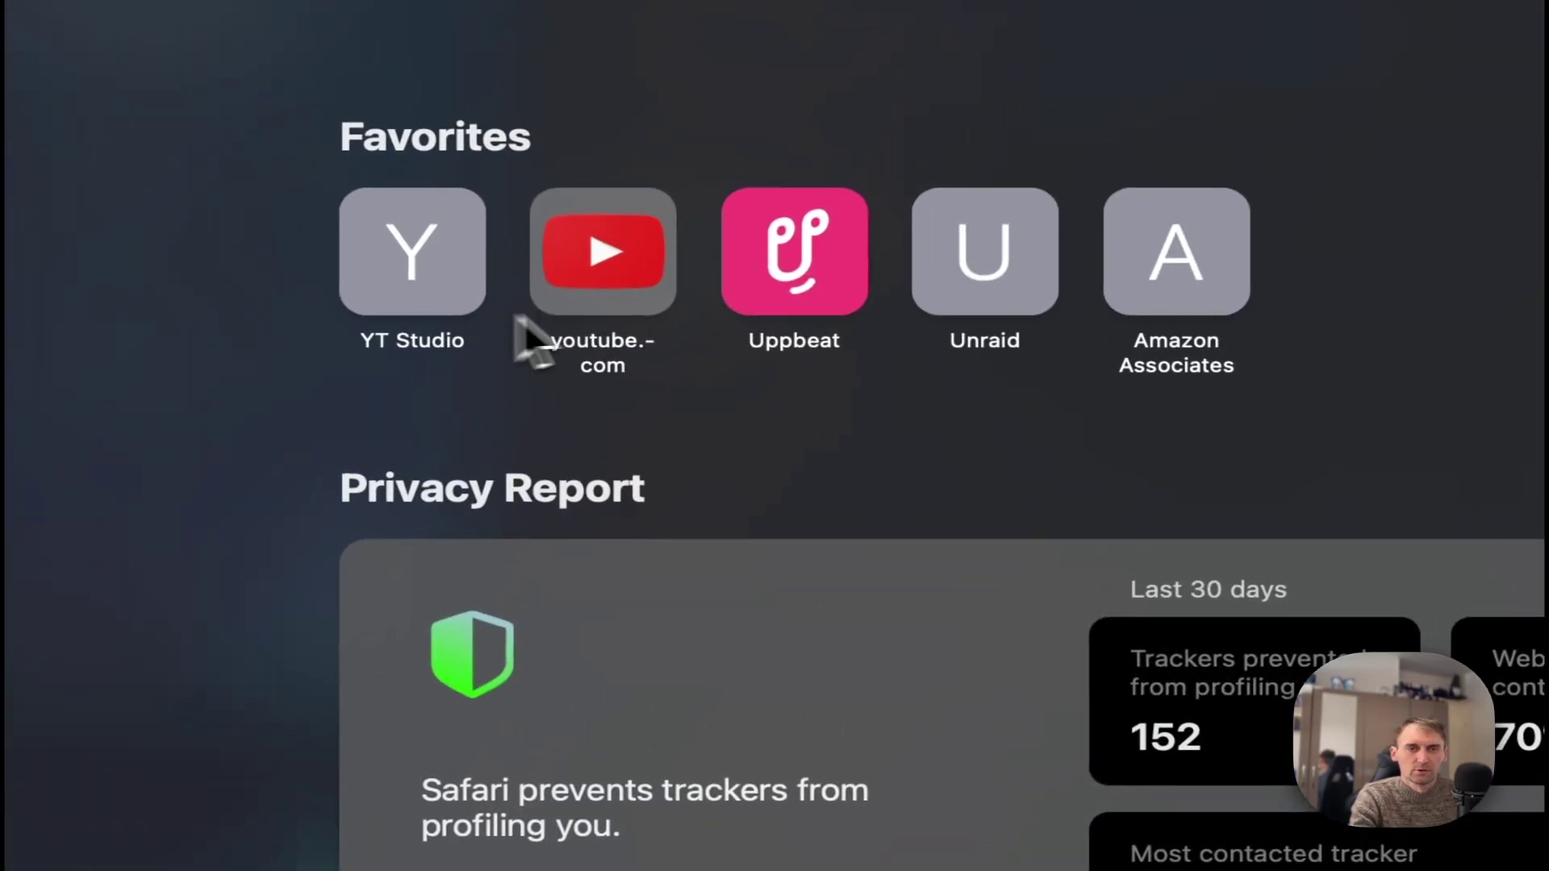
left_click(567, 281)
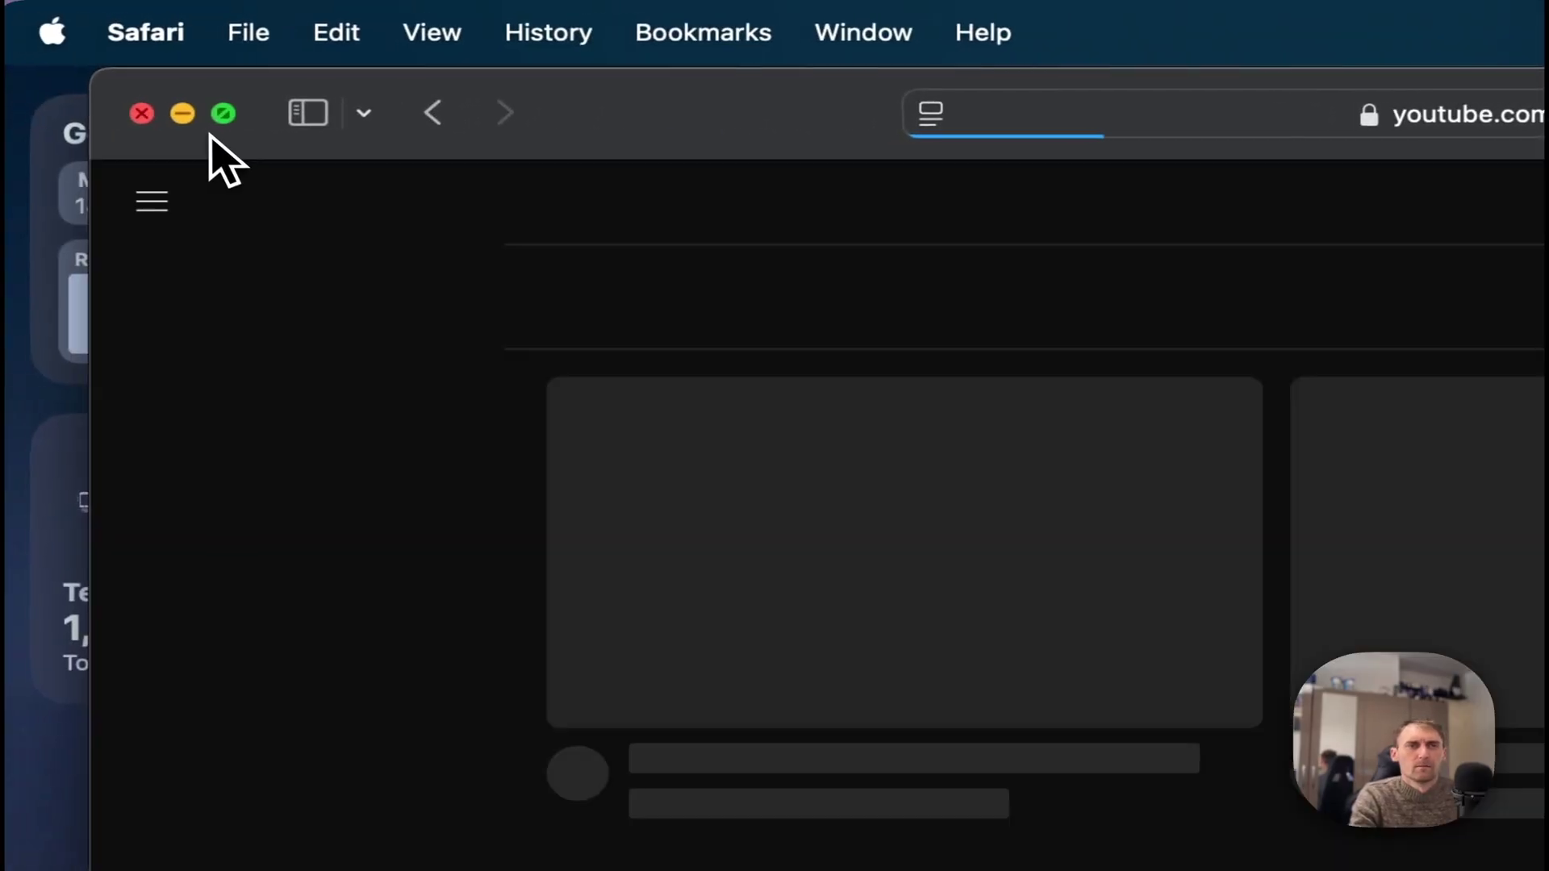
left_click(183, 113)
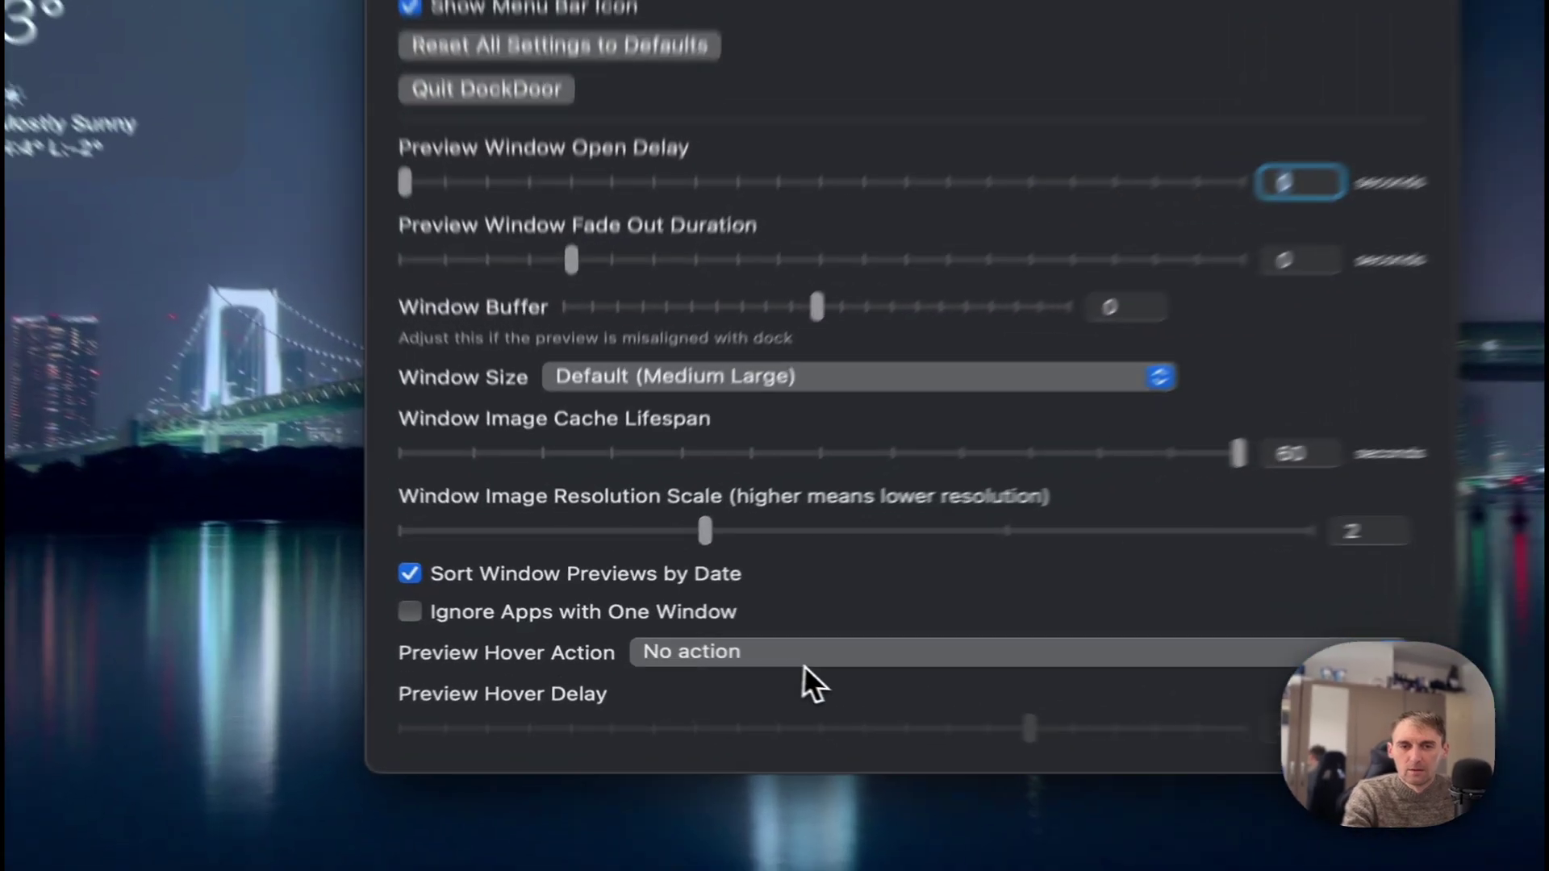
- Set DockDoor's Preview Hover Action to "Simulate a click (open the window)"
left_click(718, 639)
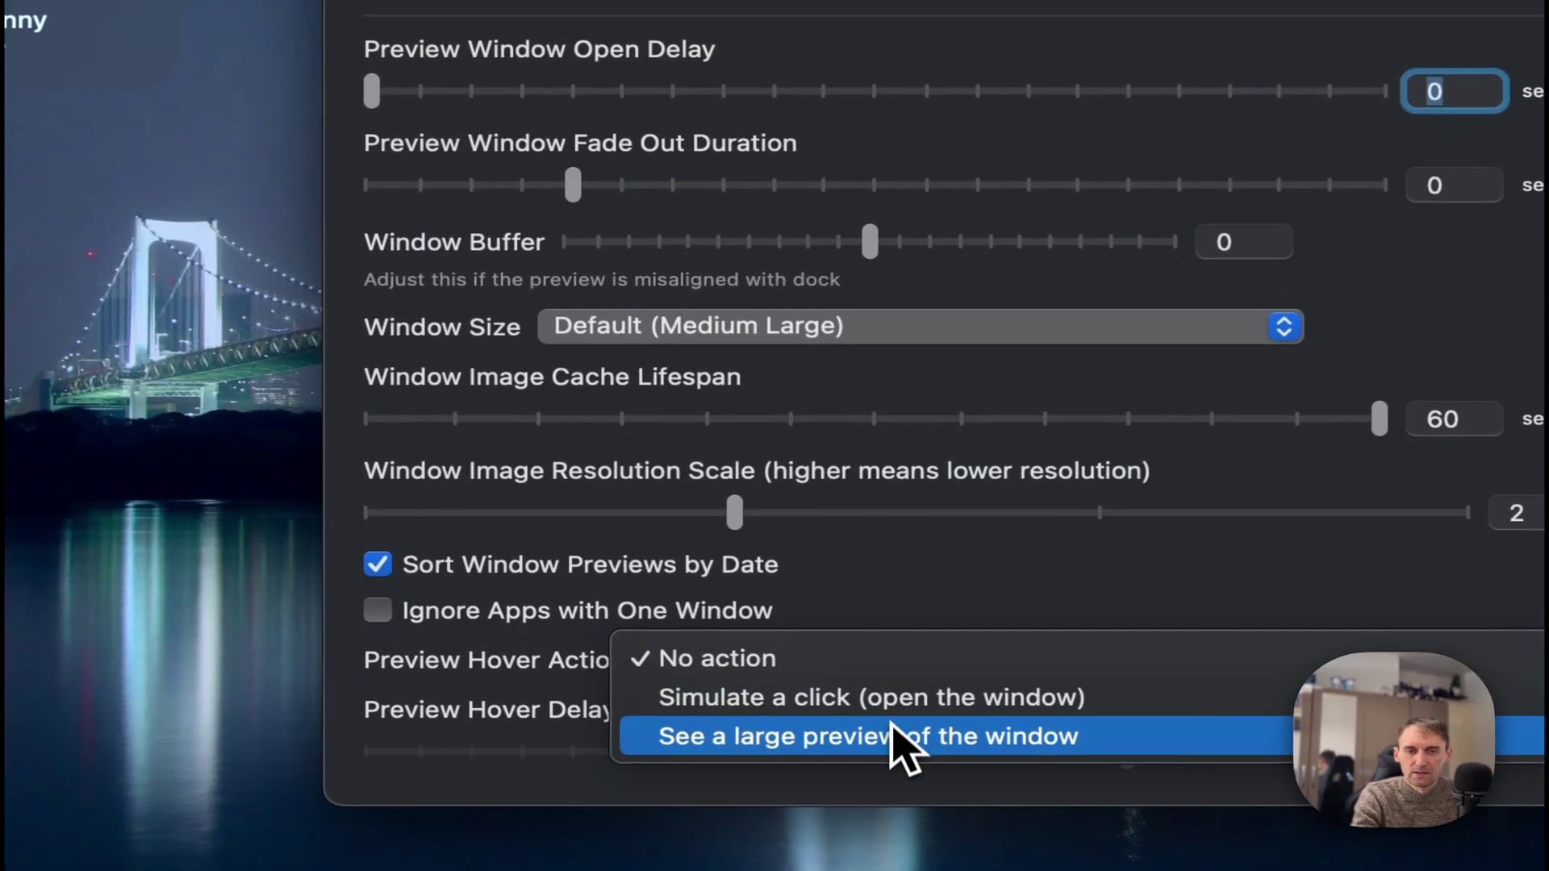
left_click(875, 713)
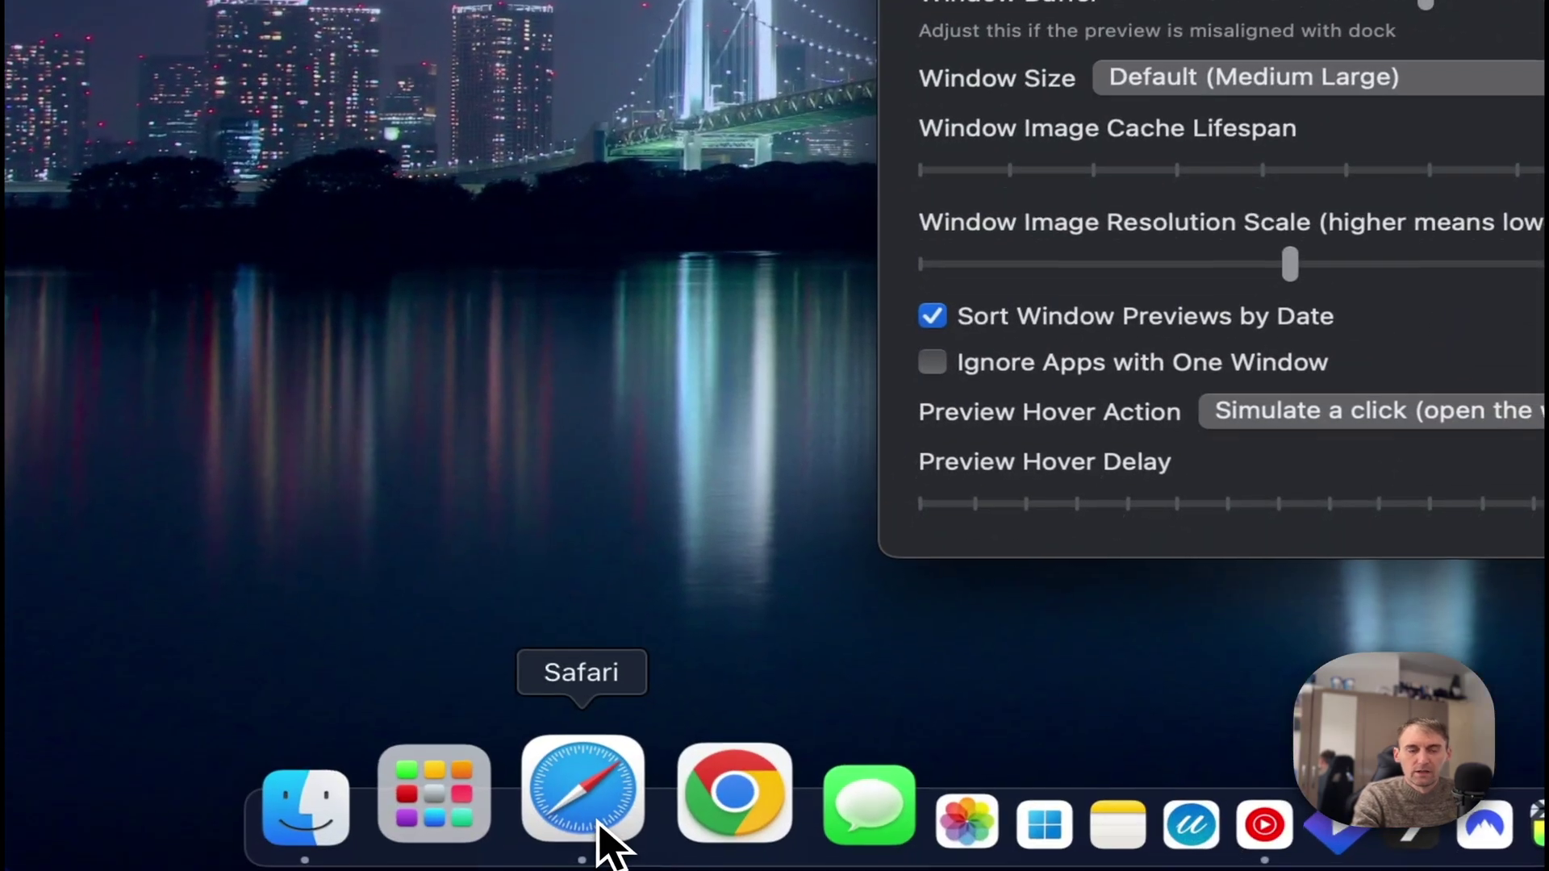
- Try DockDoor's preview on the minimized Safari window, restoring the window from the Dock and the preview and minimizing it again
left_click(585, 859)
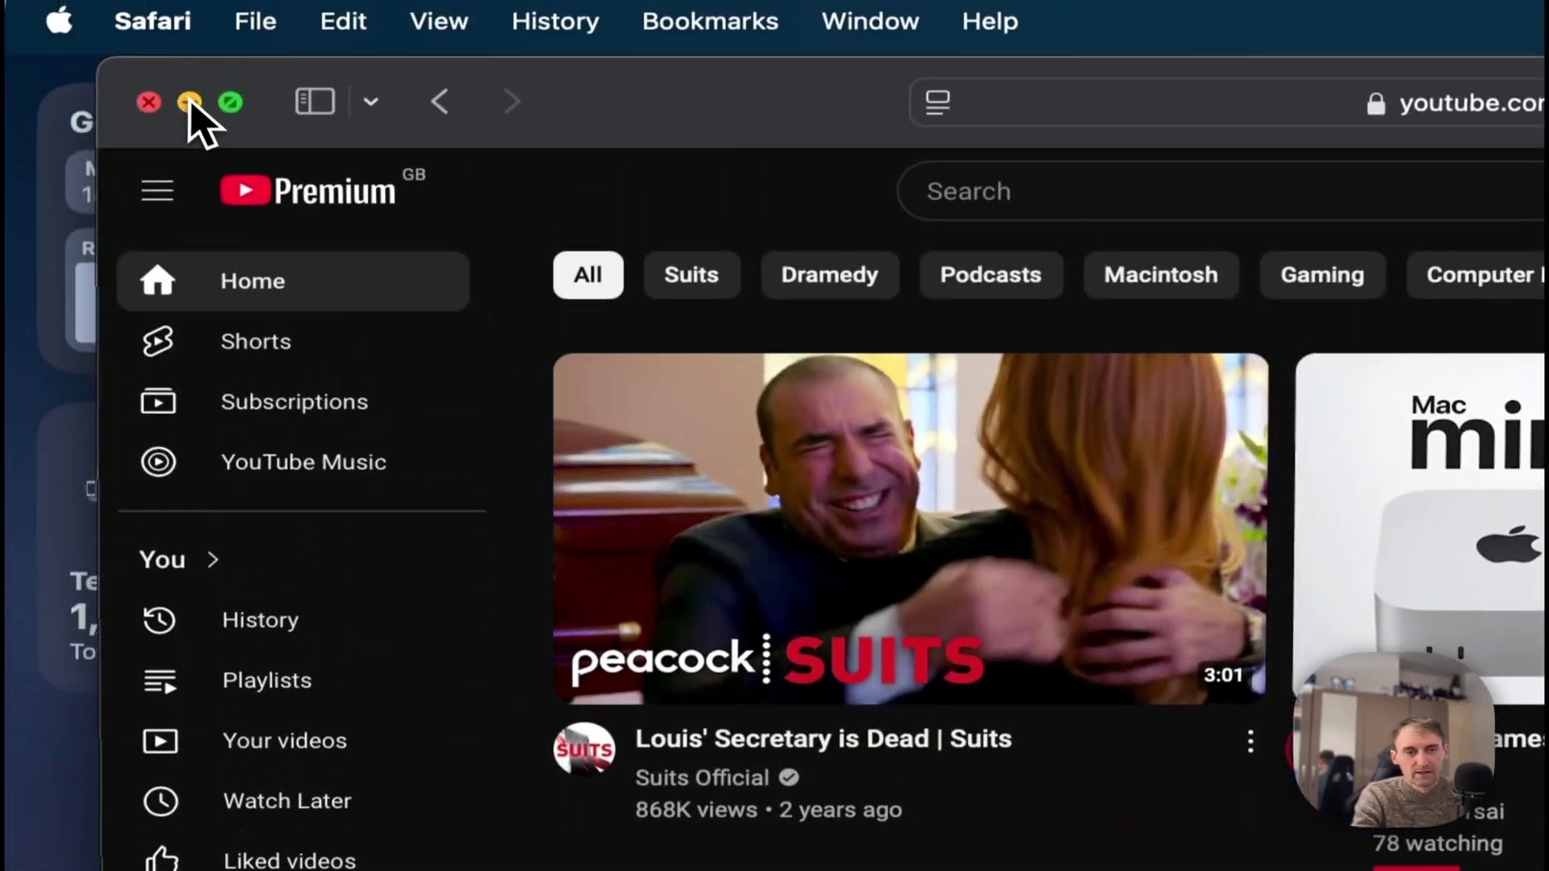
left_click(191, 104)
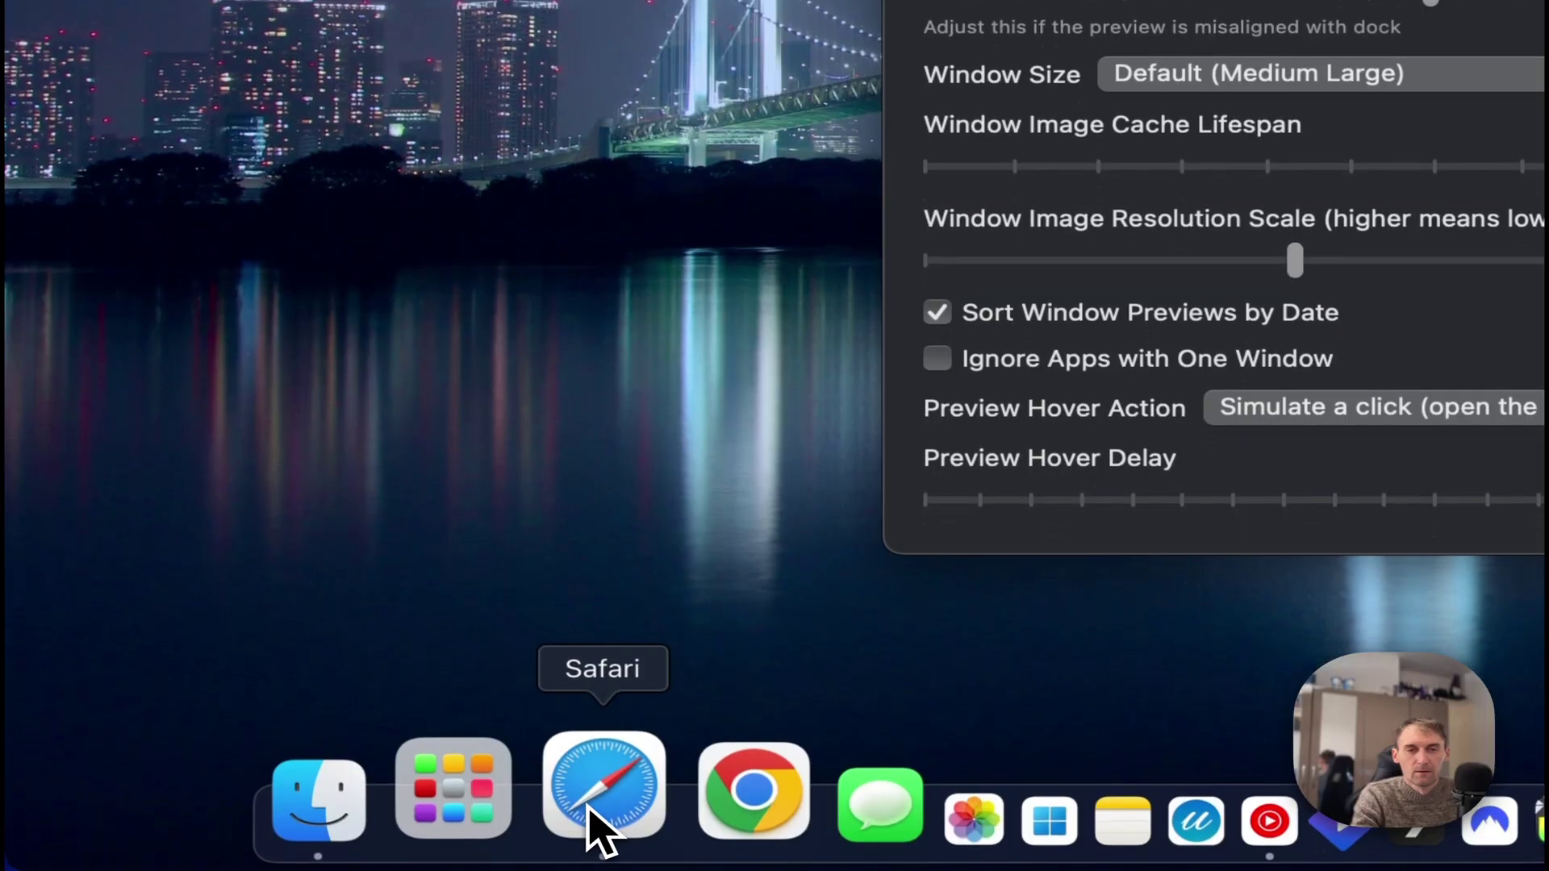
mouse_move(575, 843)
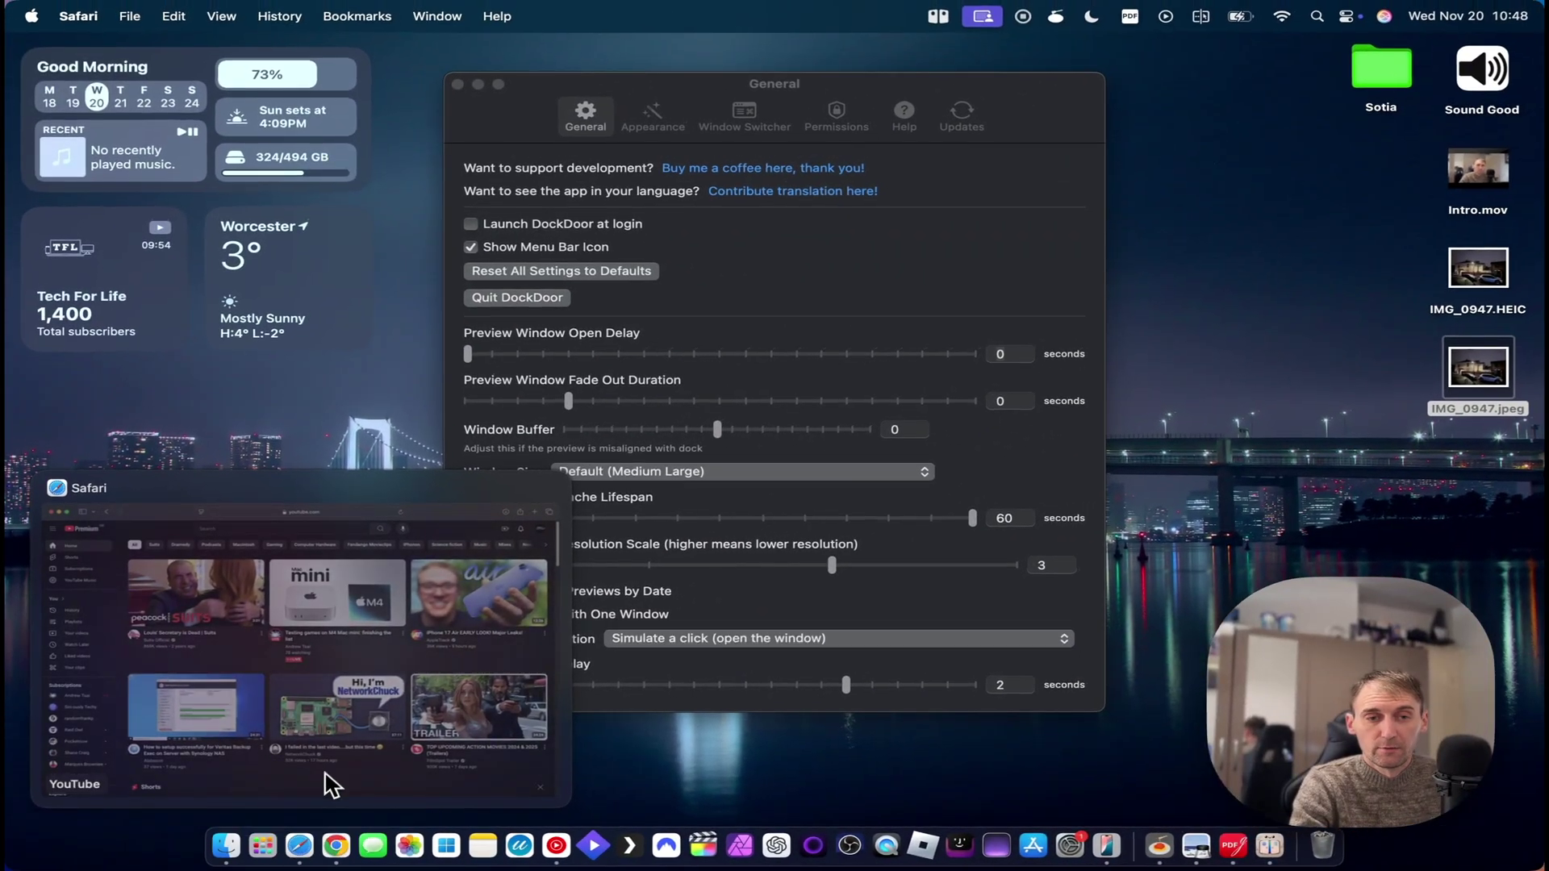
left_click(230, 594)
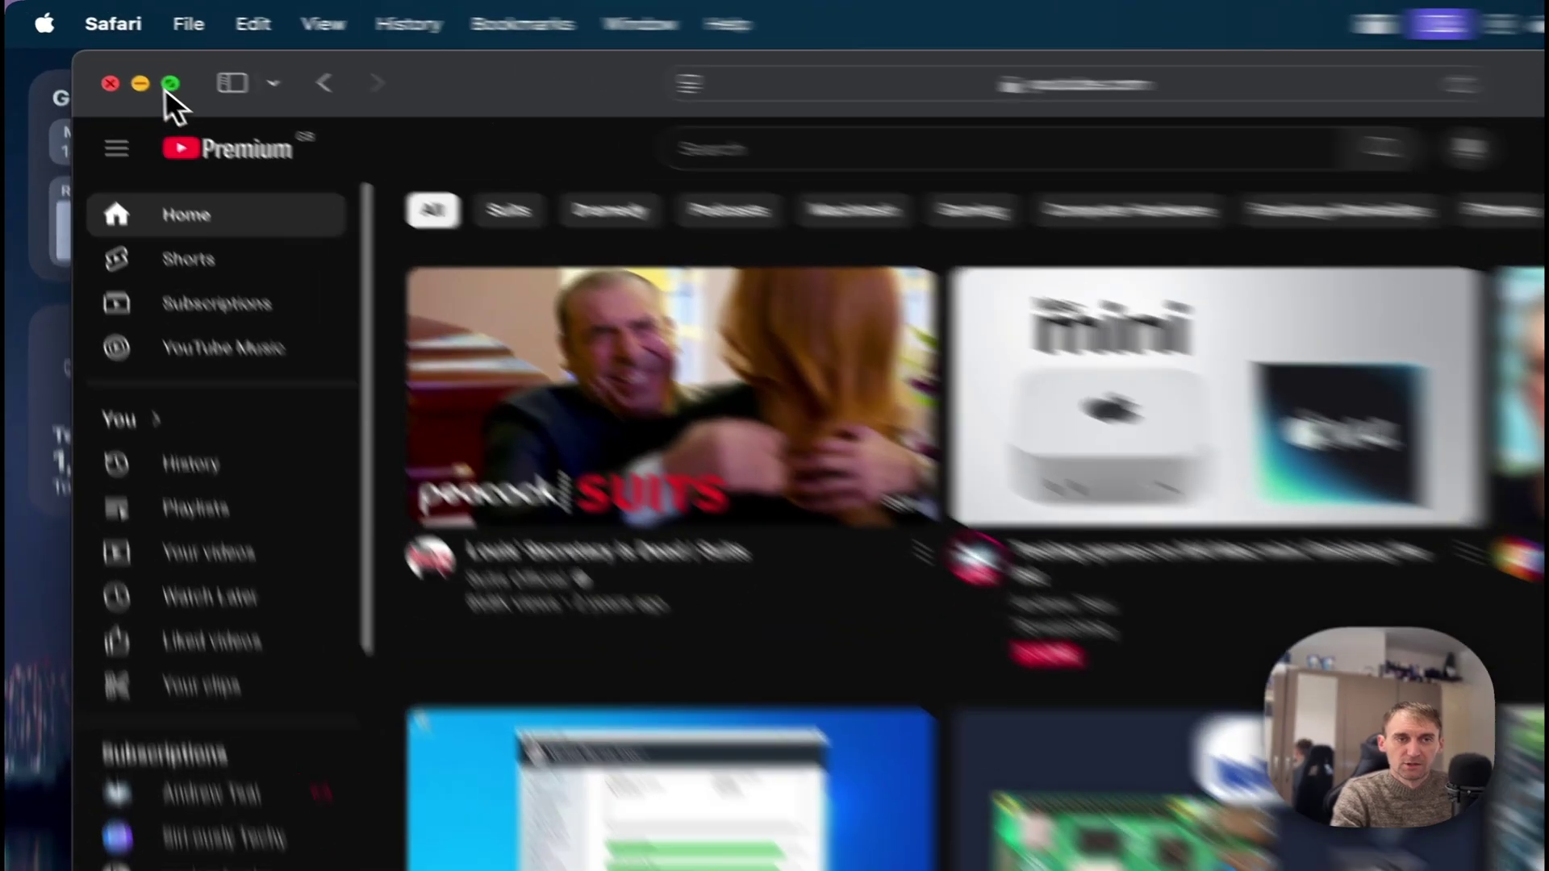
left_click(96, 56)
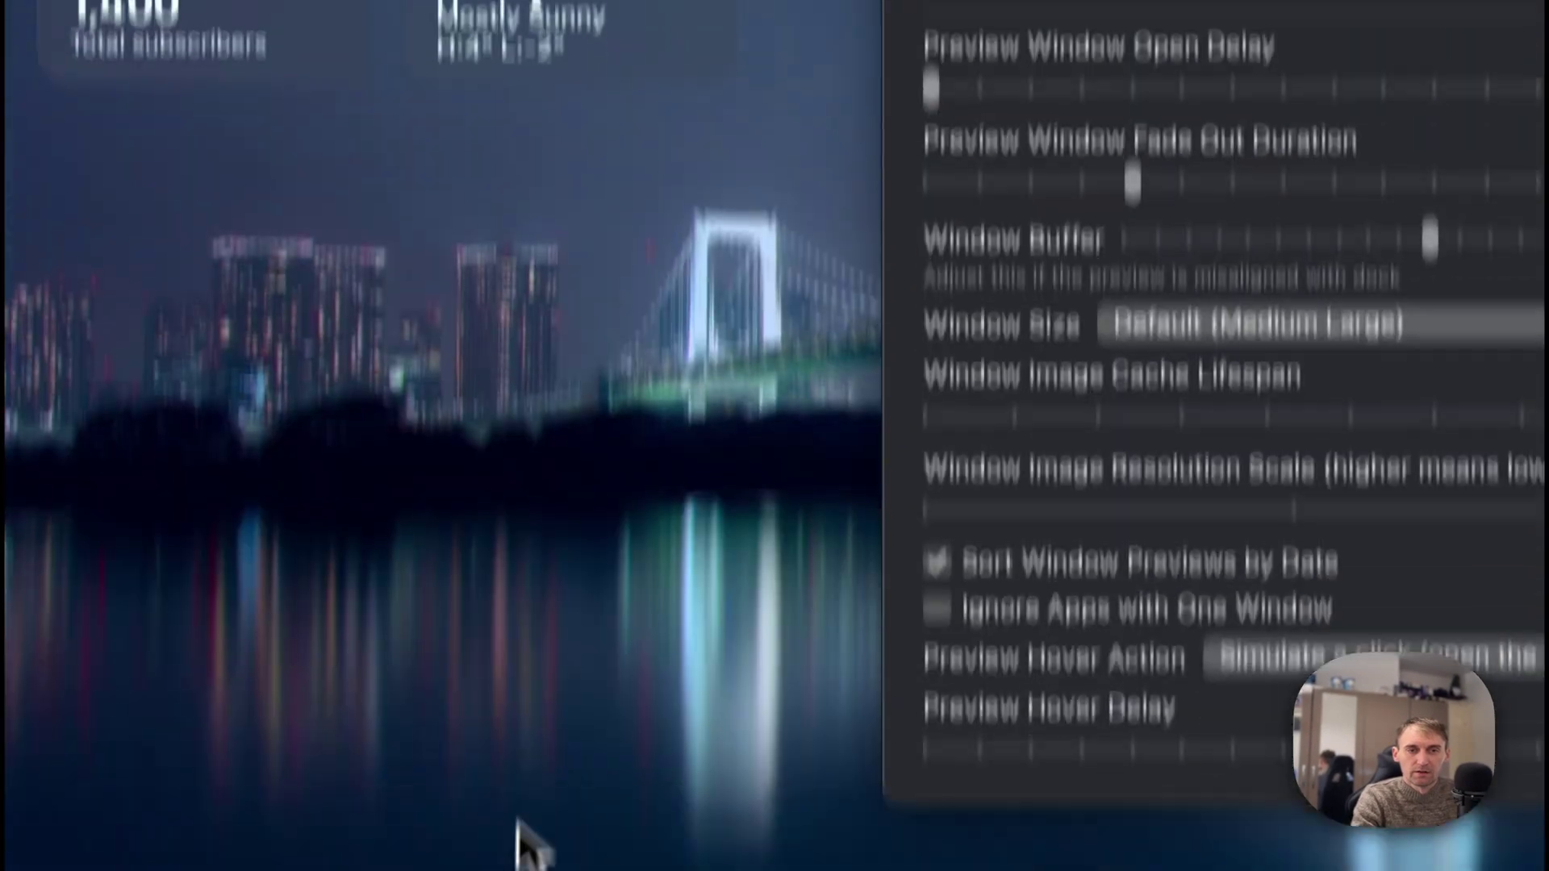
mouse_move(613, 859)
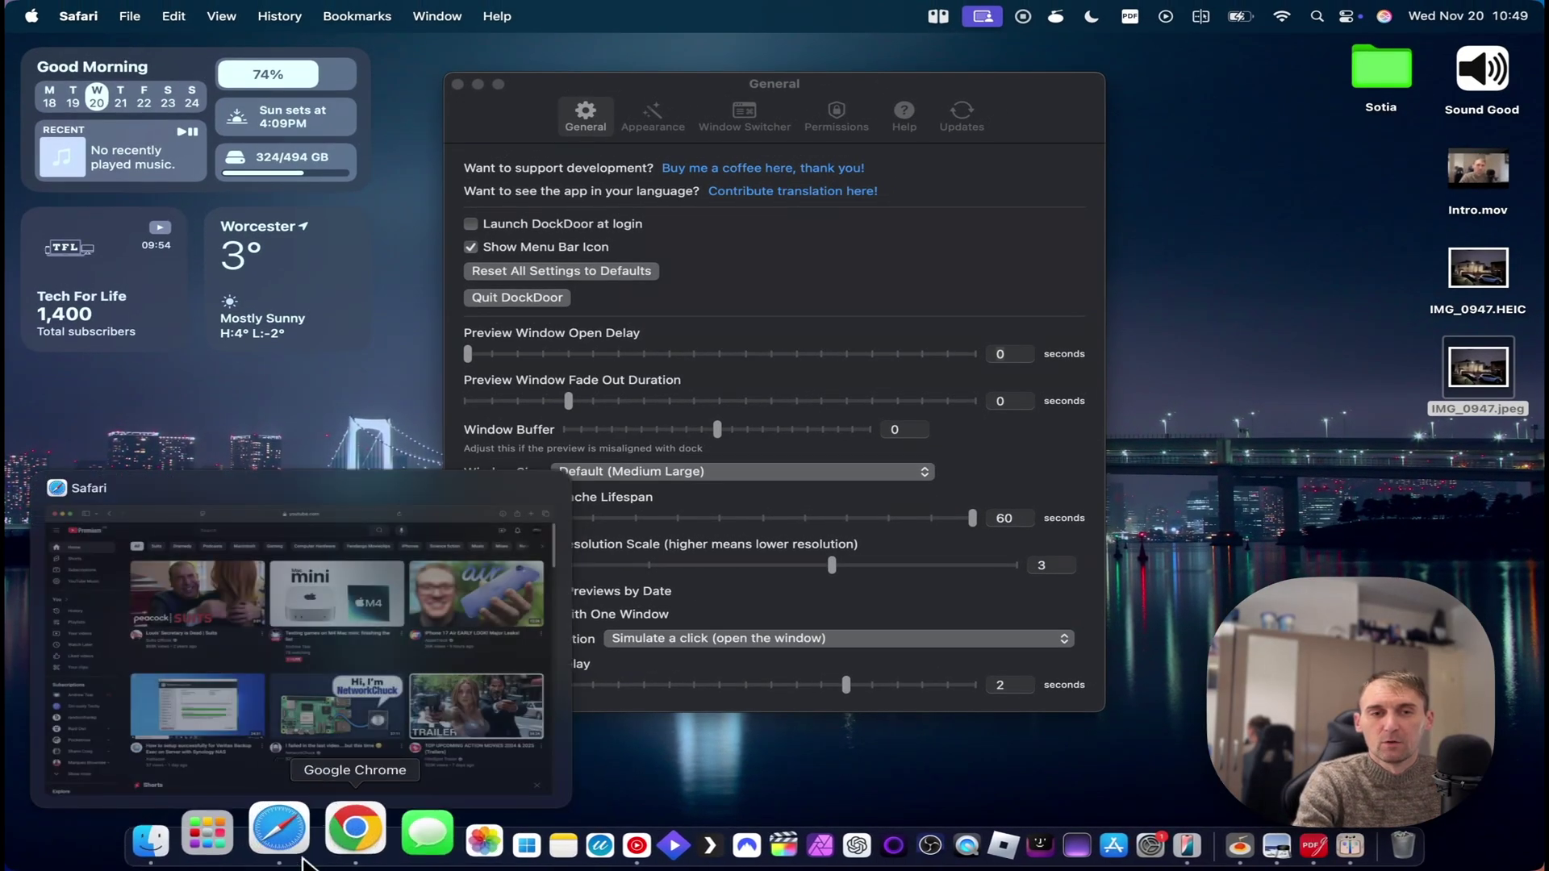
mouse_move(302, 841)
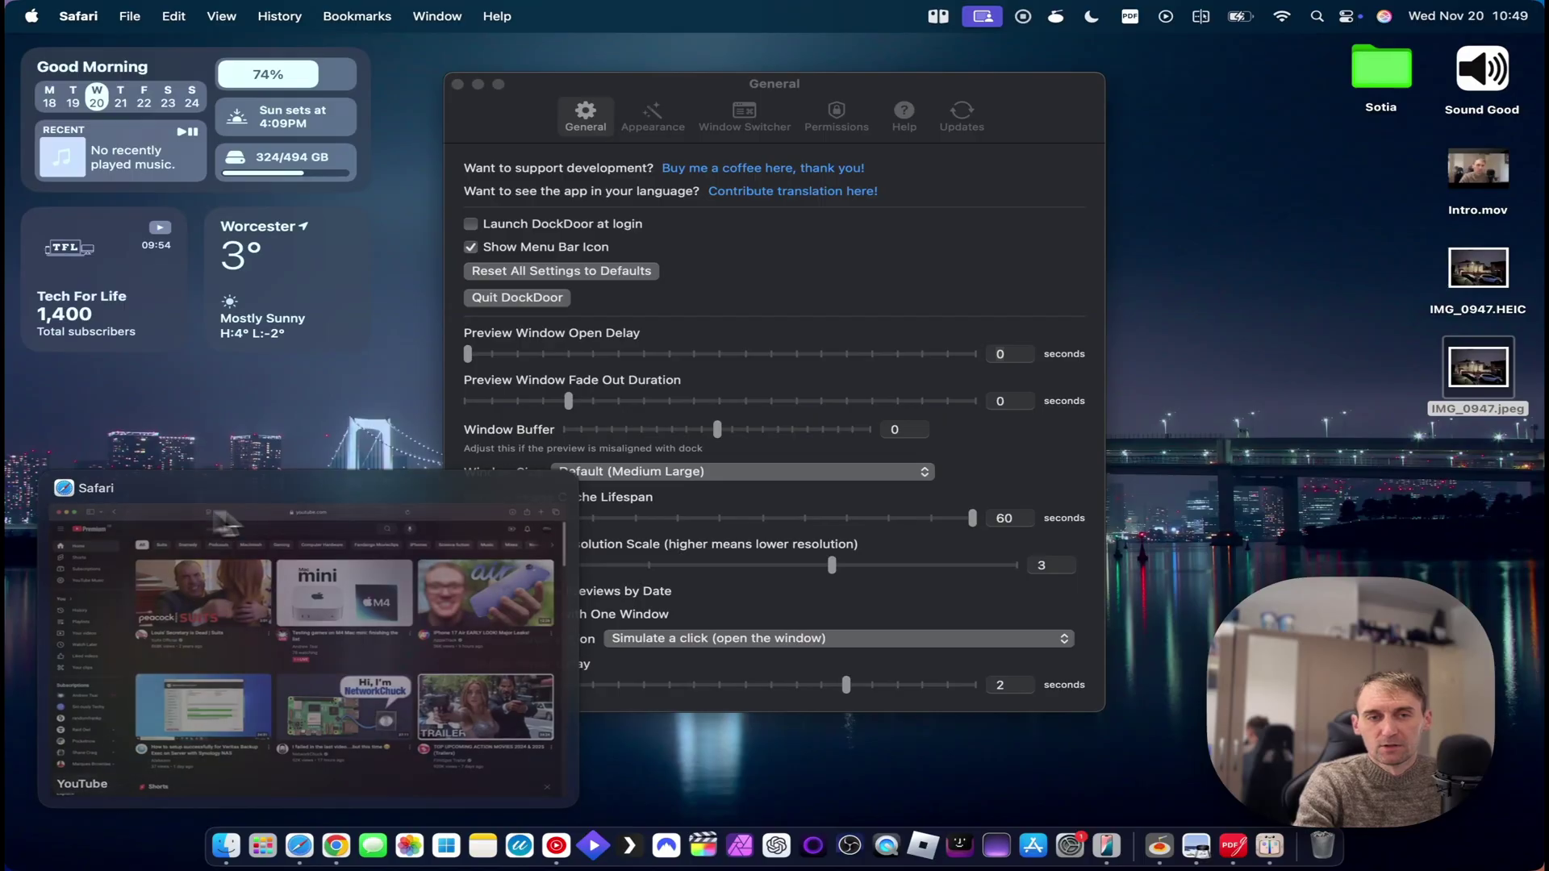
left_click(355, 628)
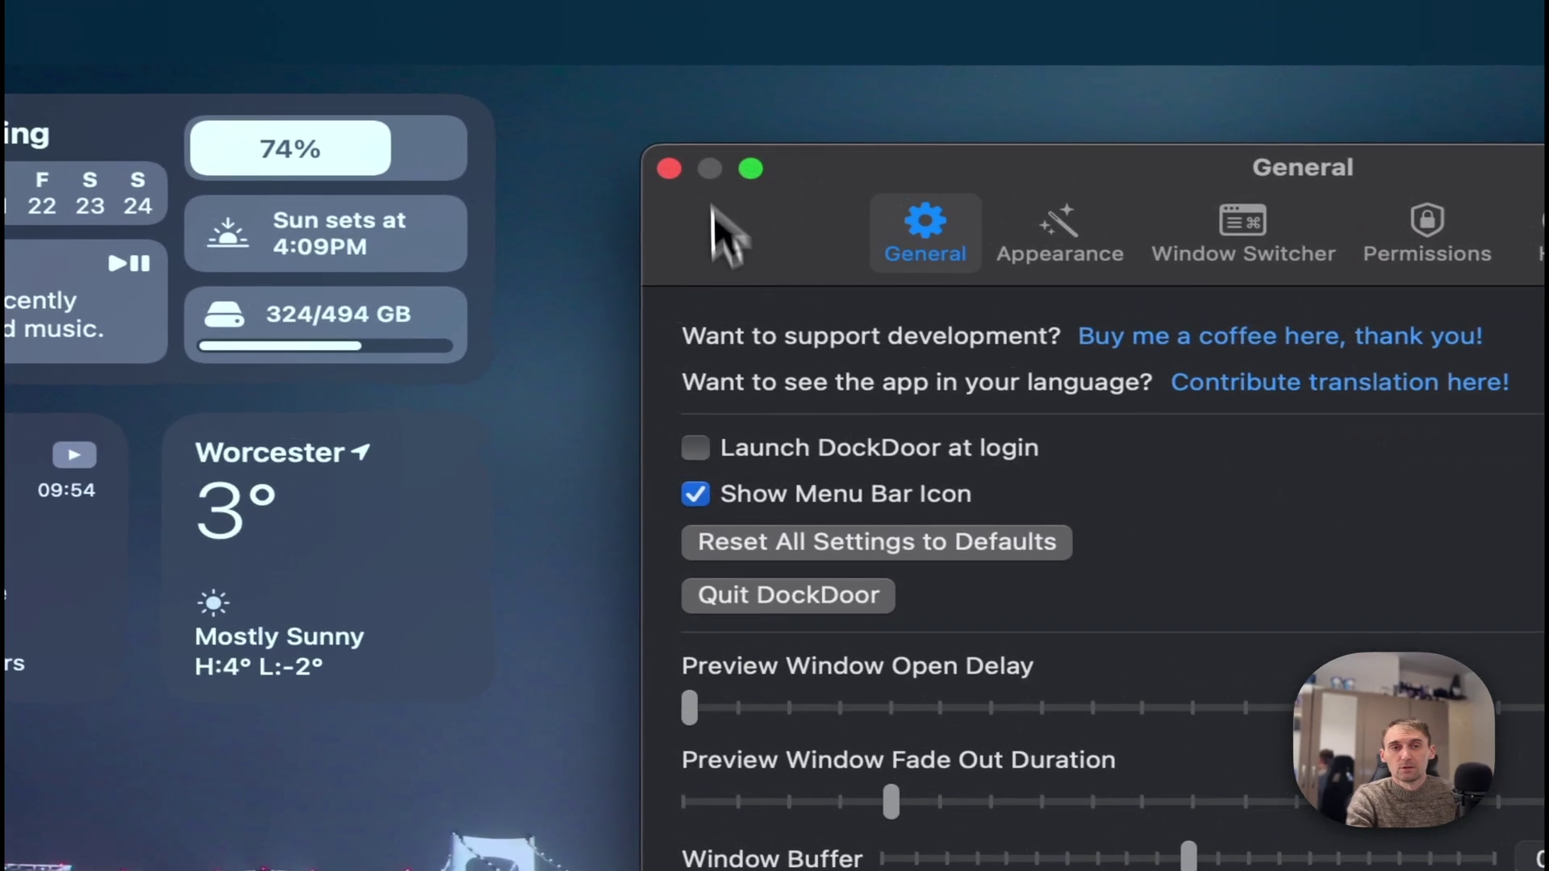
- Close the DockDoor settings window and quit both Safari and DockDoor
left_click(619, 154)
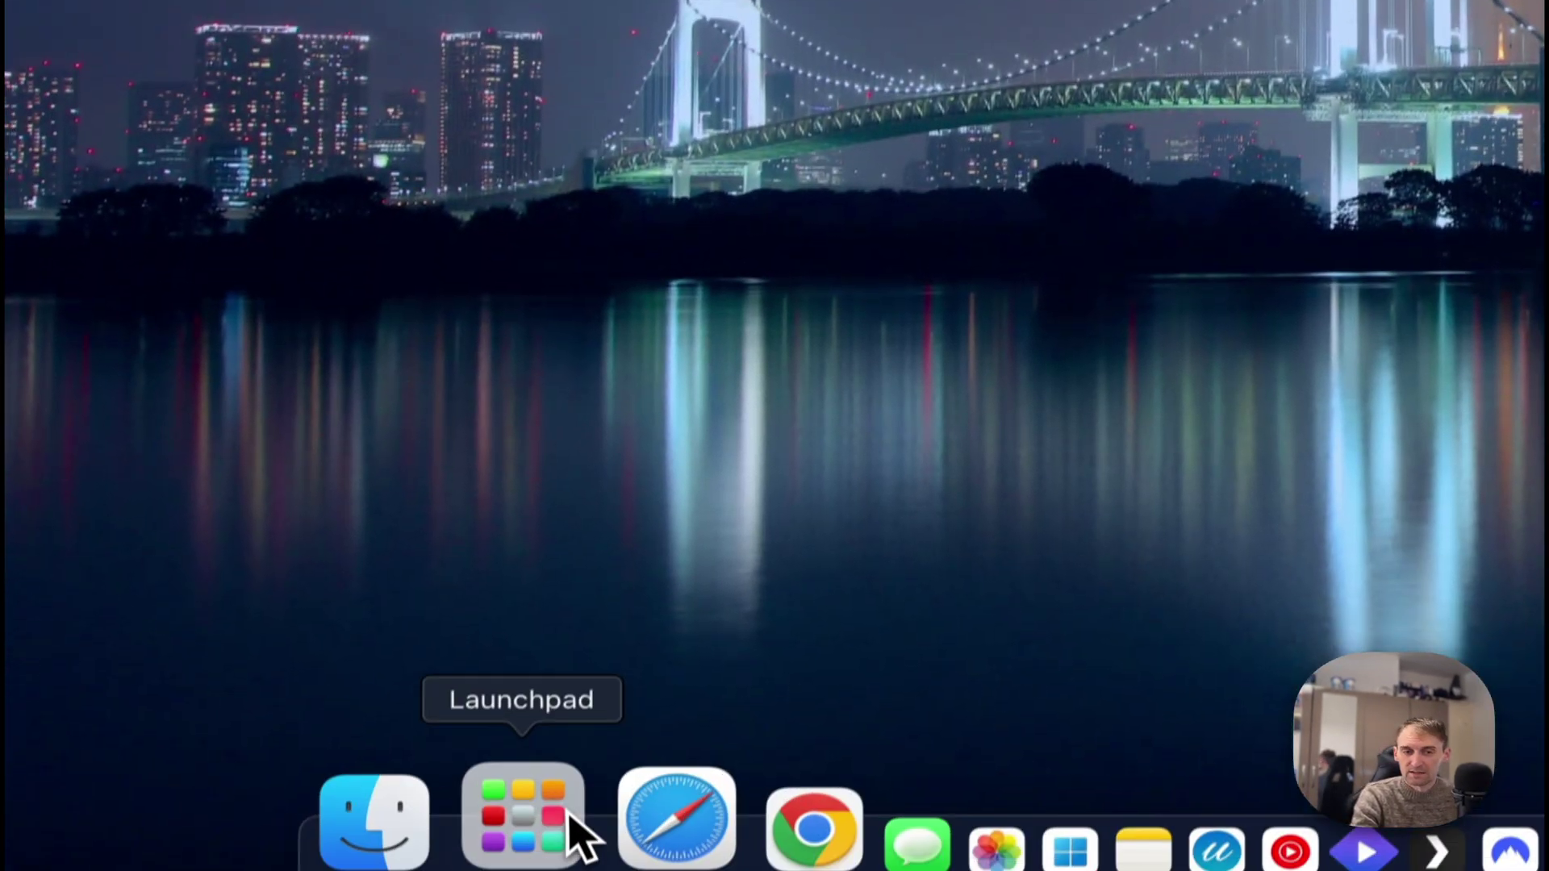
right_click(643, 799)
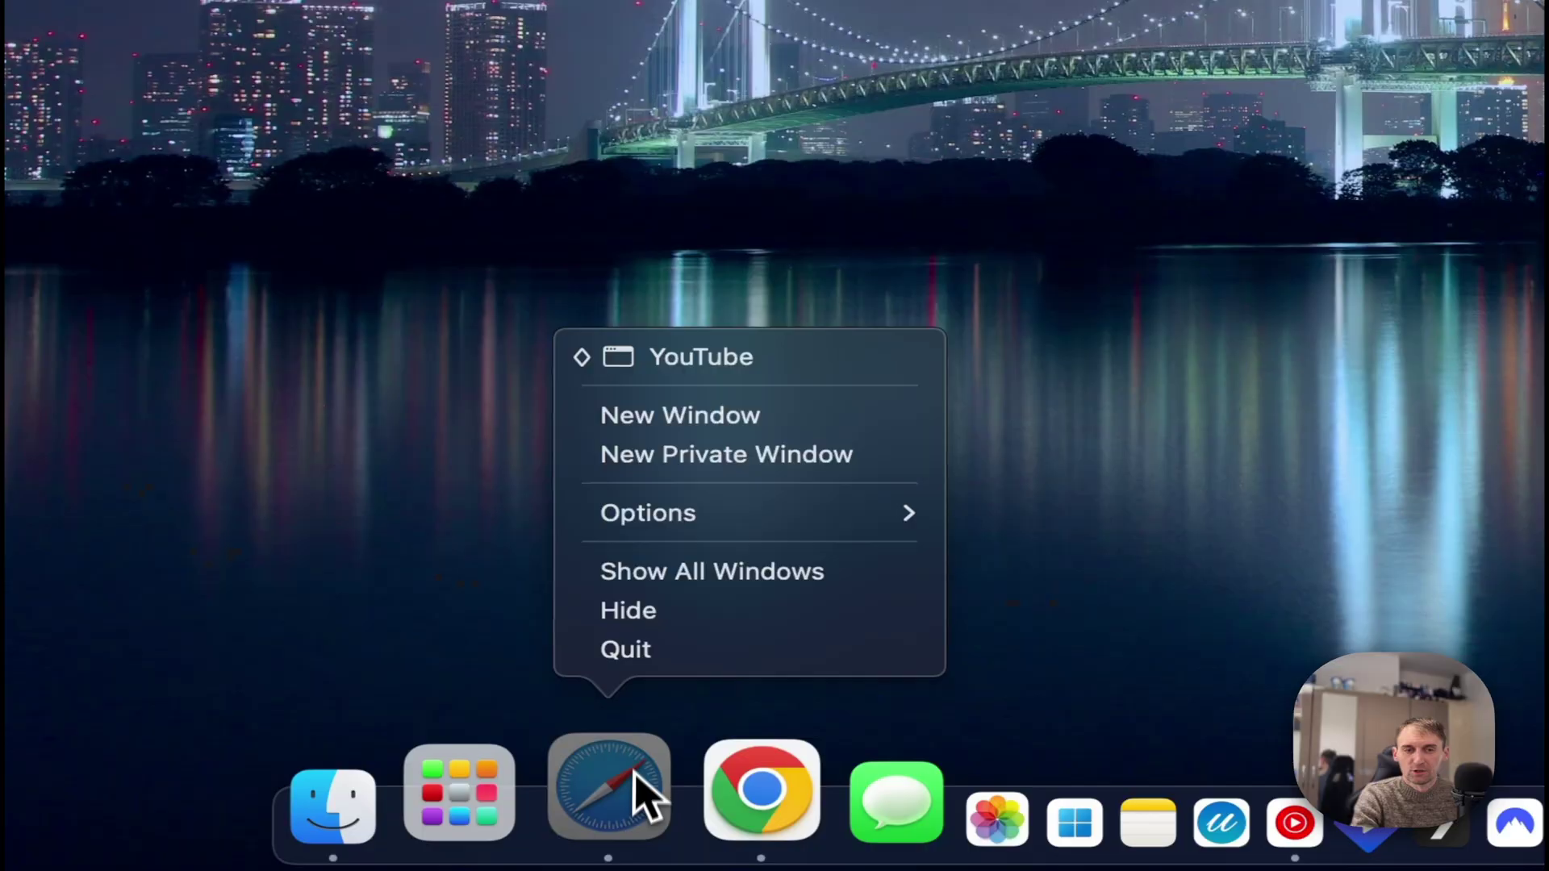
left_click(643, 688)
left_click(750, 27)
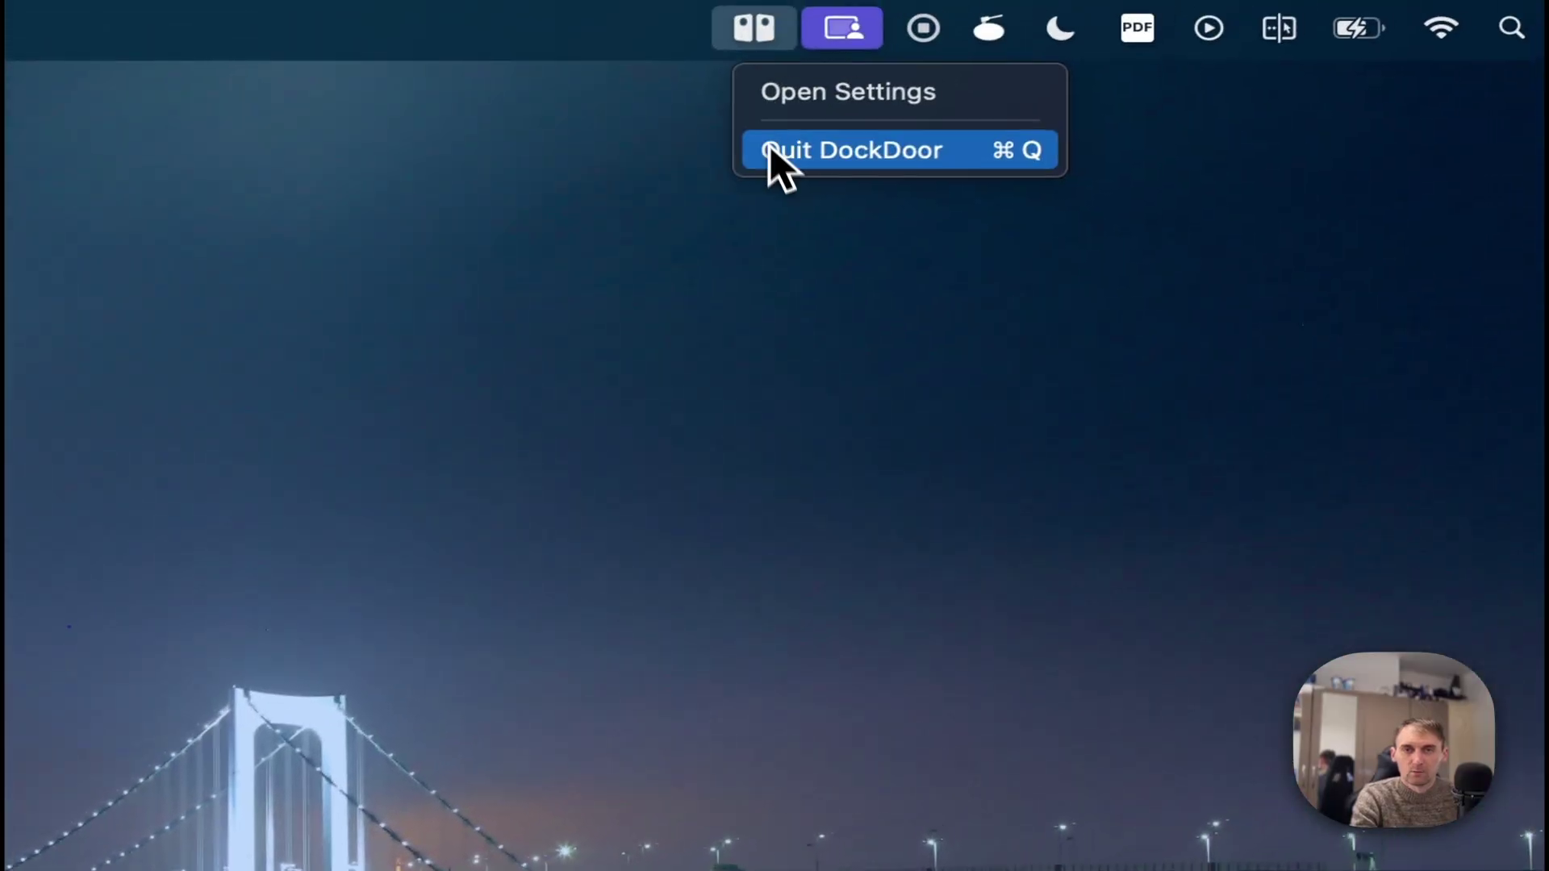
left_click(781, 165)
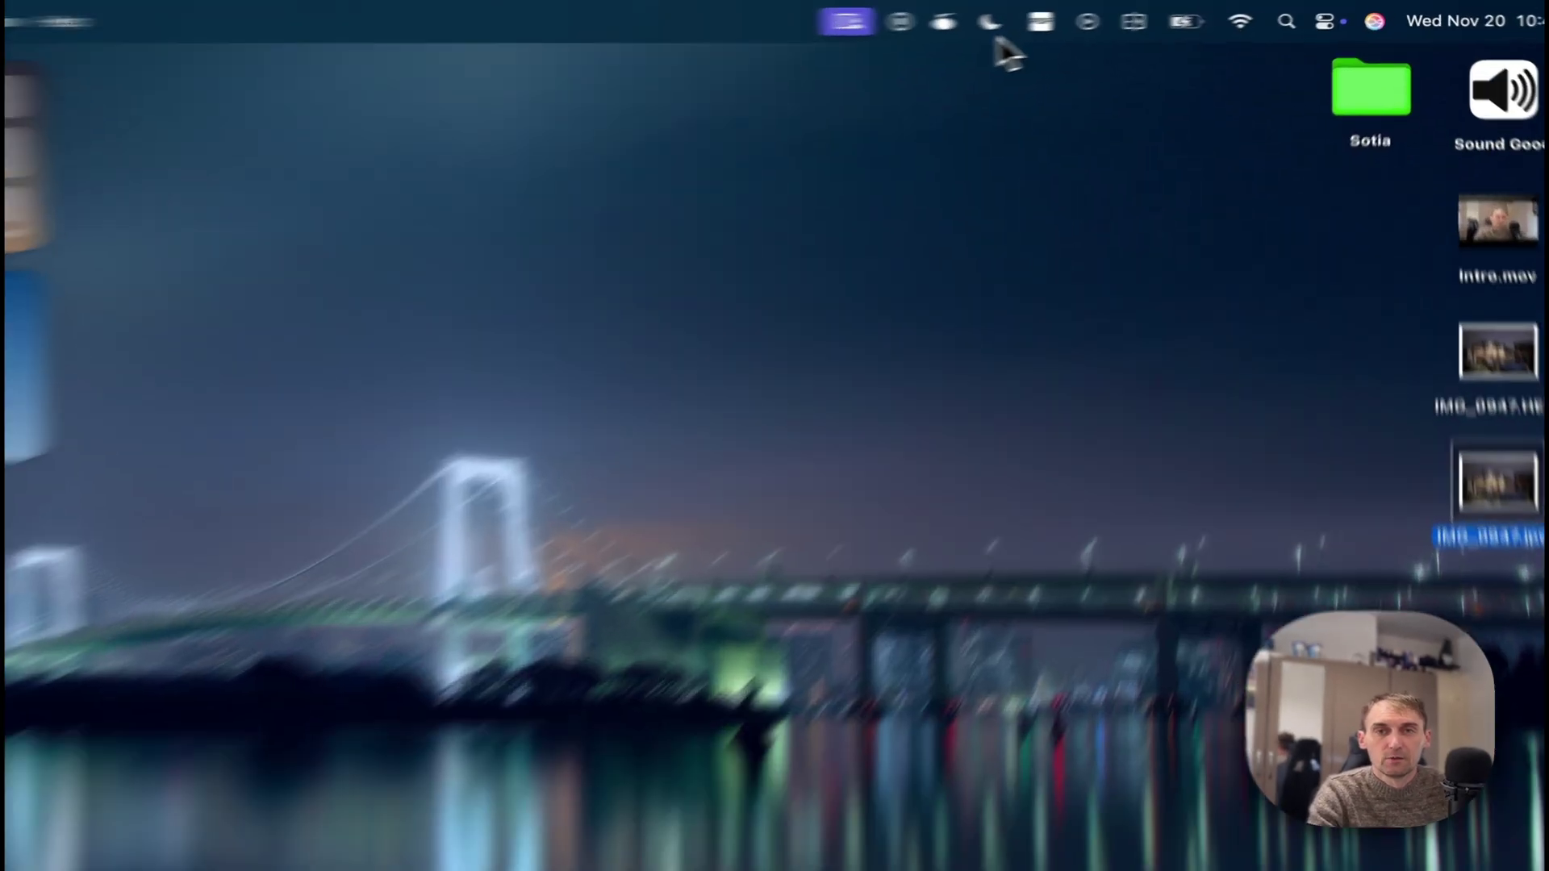
- Open AlDente's settings and postpone the offered software update
left_click(1090, 17)
left_click(708, 39)
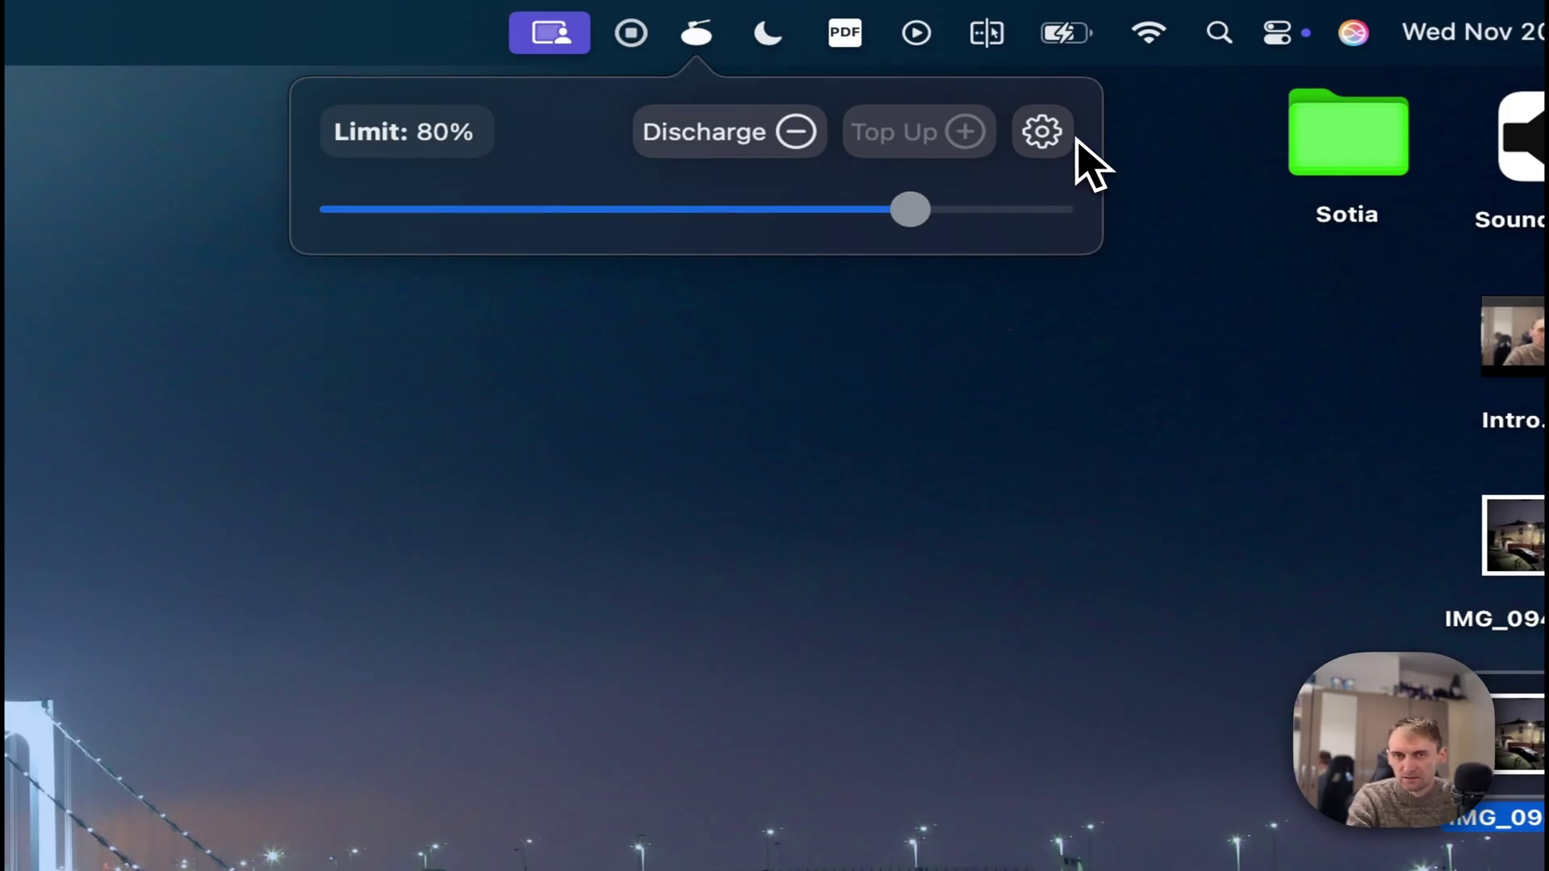
left_click(1041, 131)
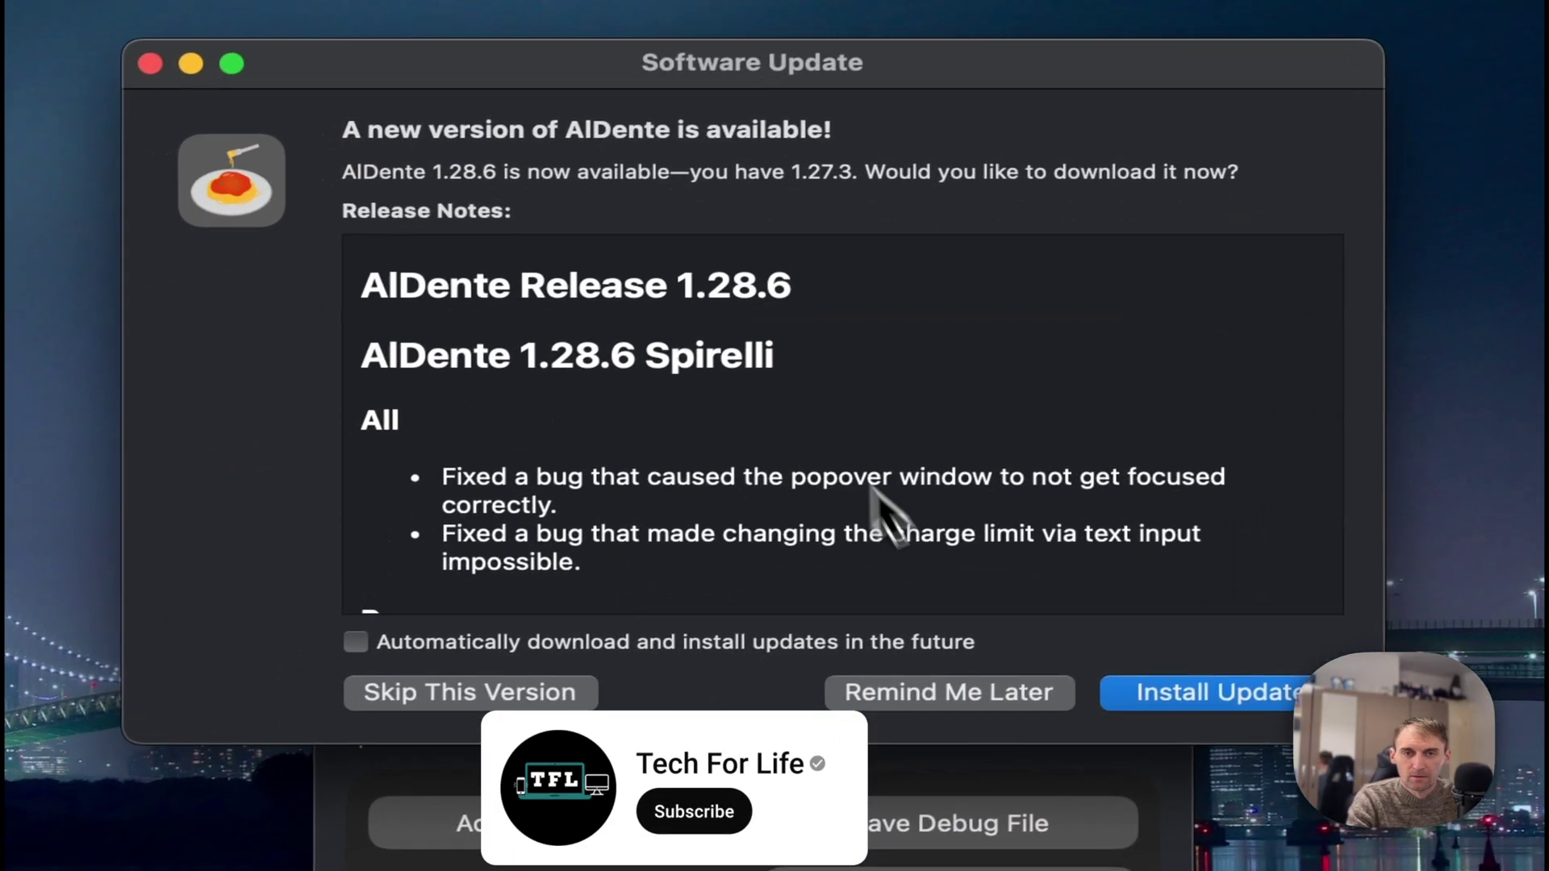
left_click(940, 700)
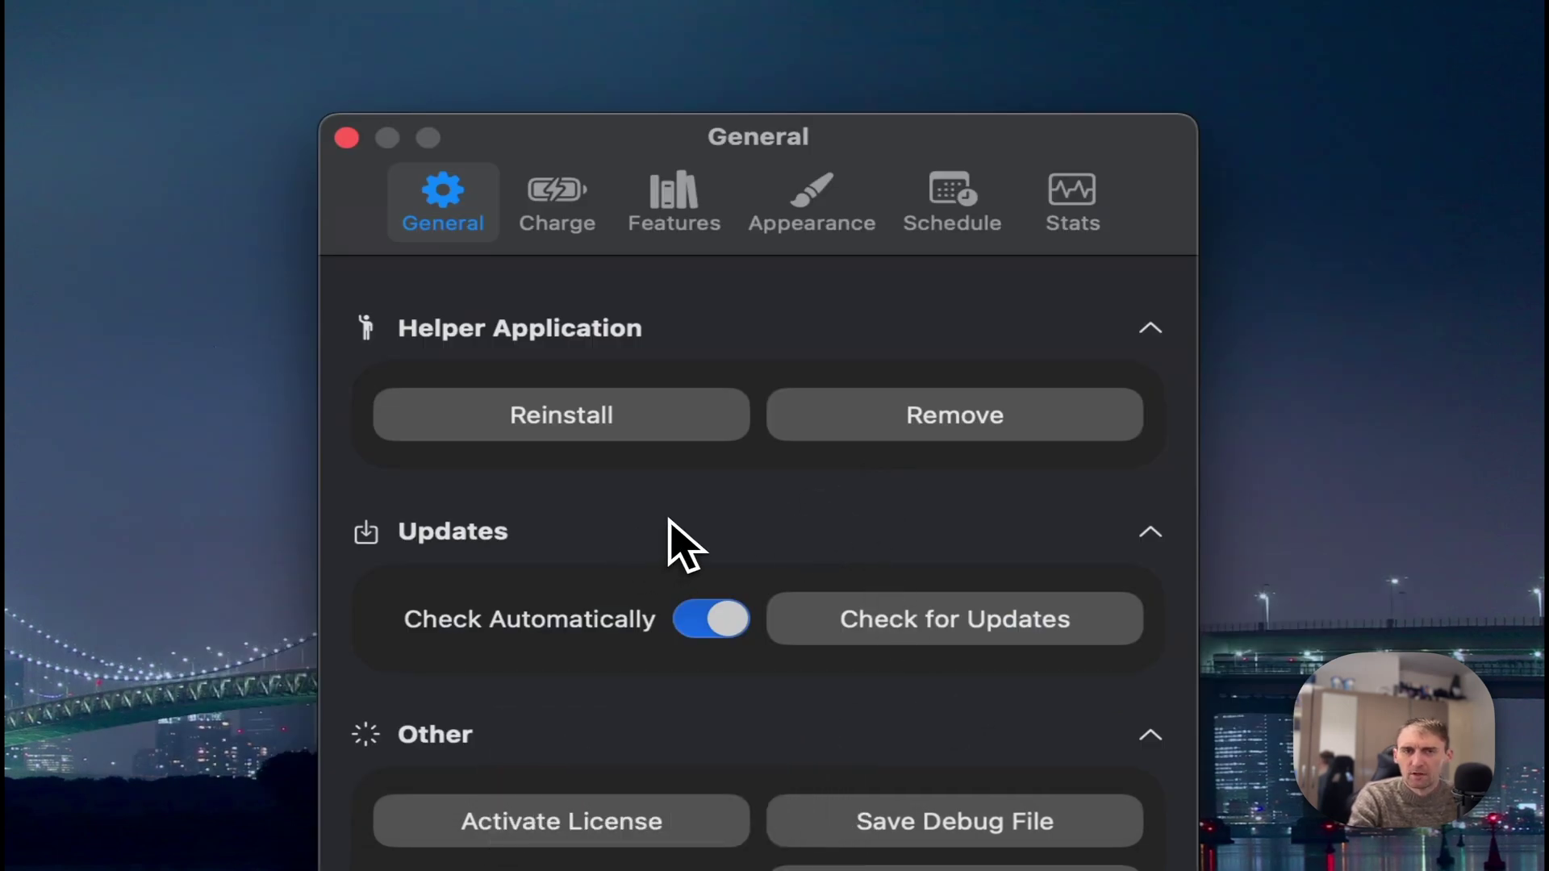
- Examine AlDente's Charge settings, close the settings window and return to the battery charge limit controls
left_click(534, 212)
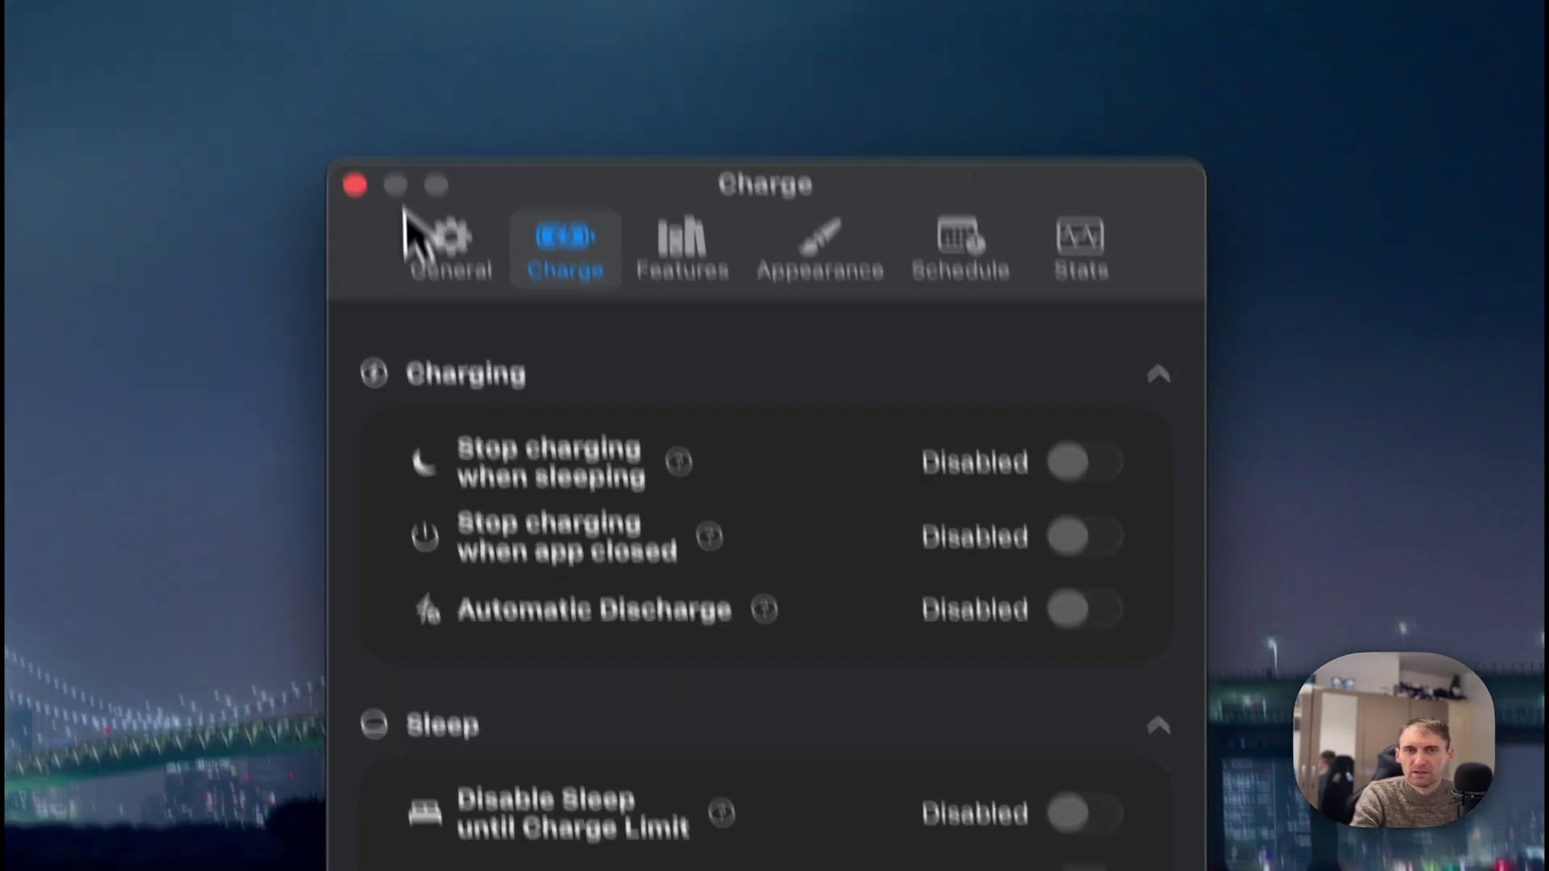
left_click(347, 138)
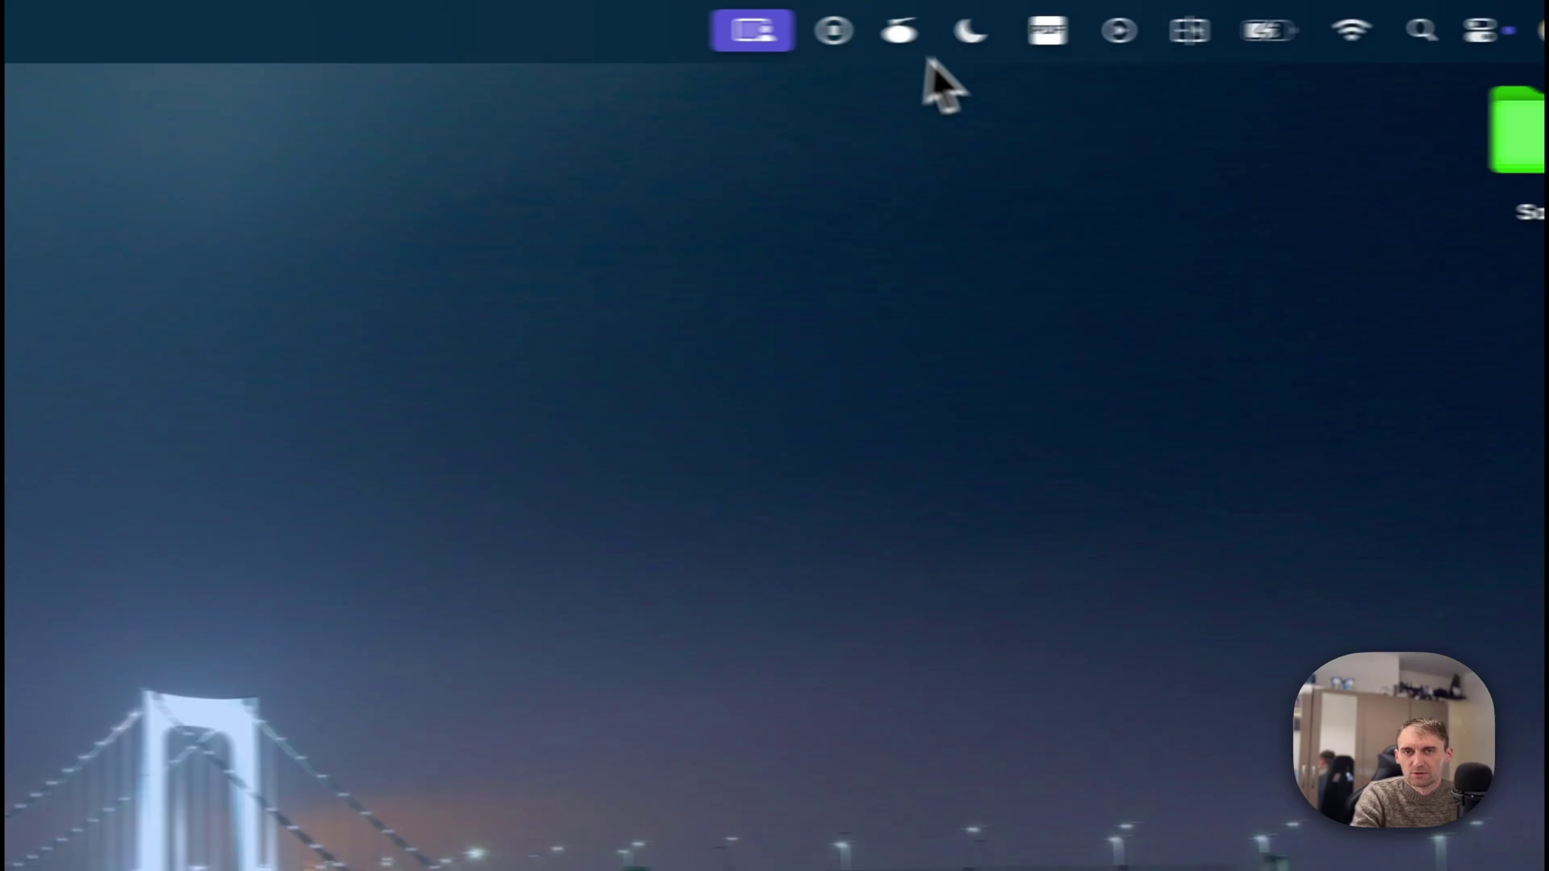
left_click(903, 34)
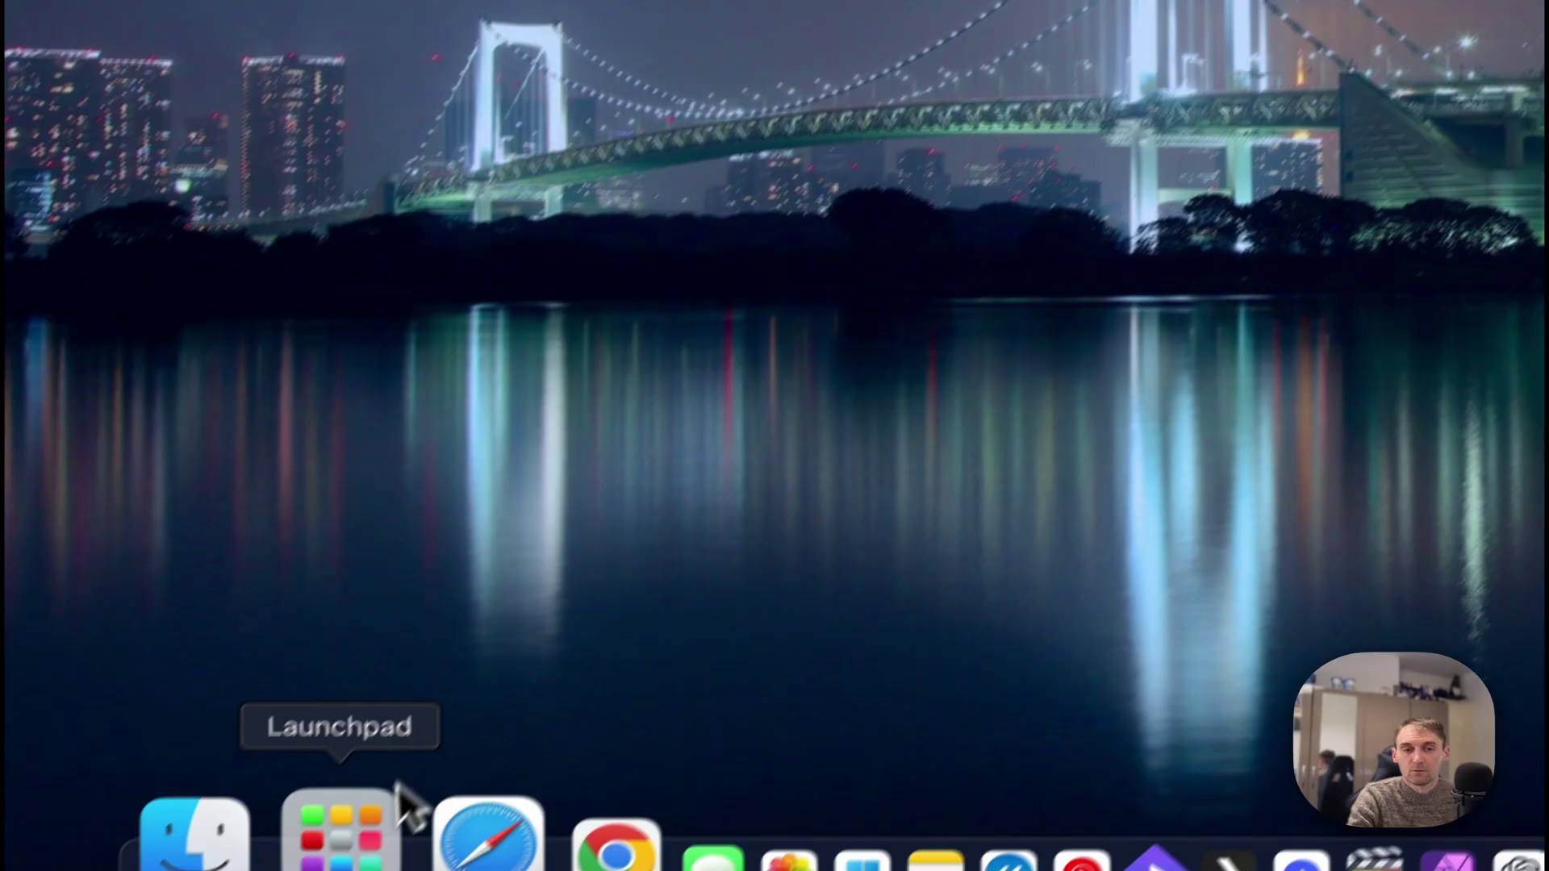
- Open Launchpad to show the folder of demonstrated apps
left_click(282, 844)
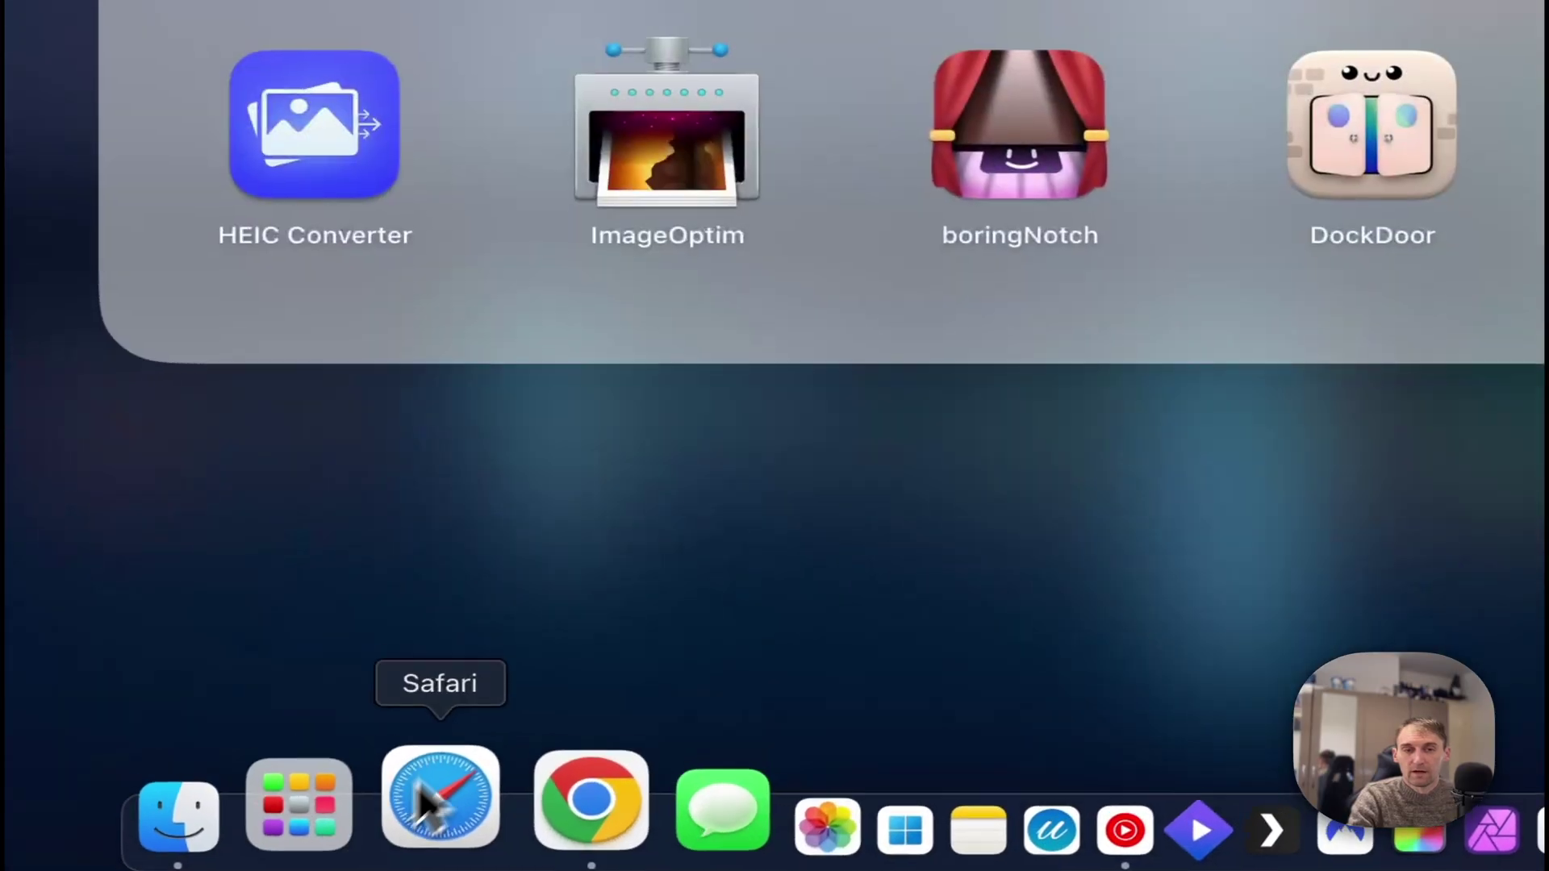